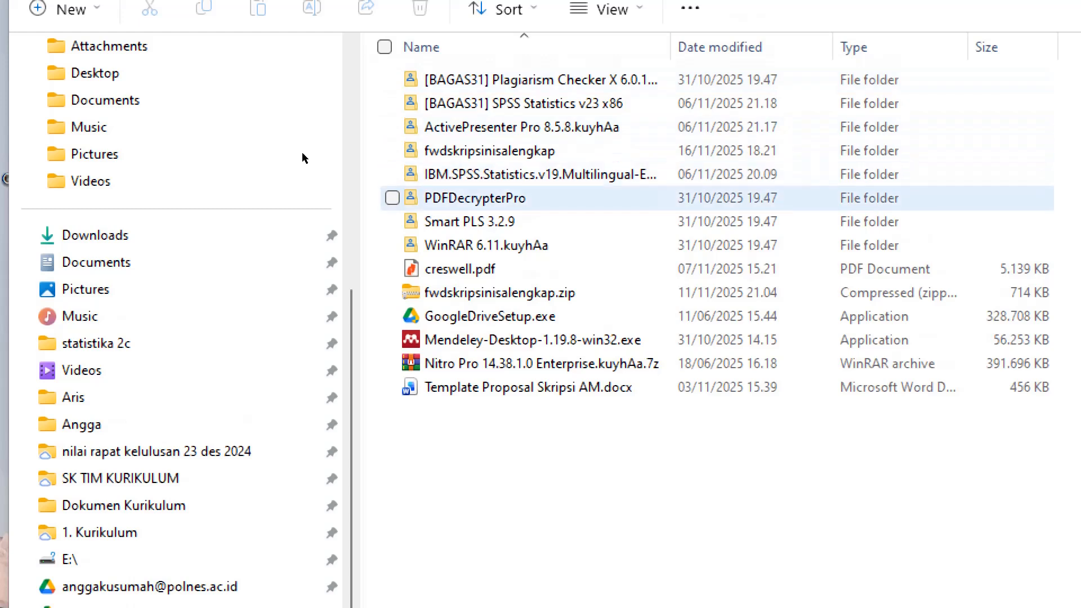
- Run setup.exe from the Setup folder inside IBM.SPSS.Statistics.v19.Multilingual-EQUiNOX > SPSS Statistics v19
{"action": "double_click", "coordinate": [539, 174]}
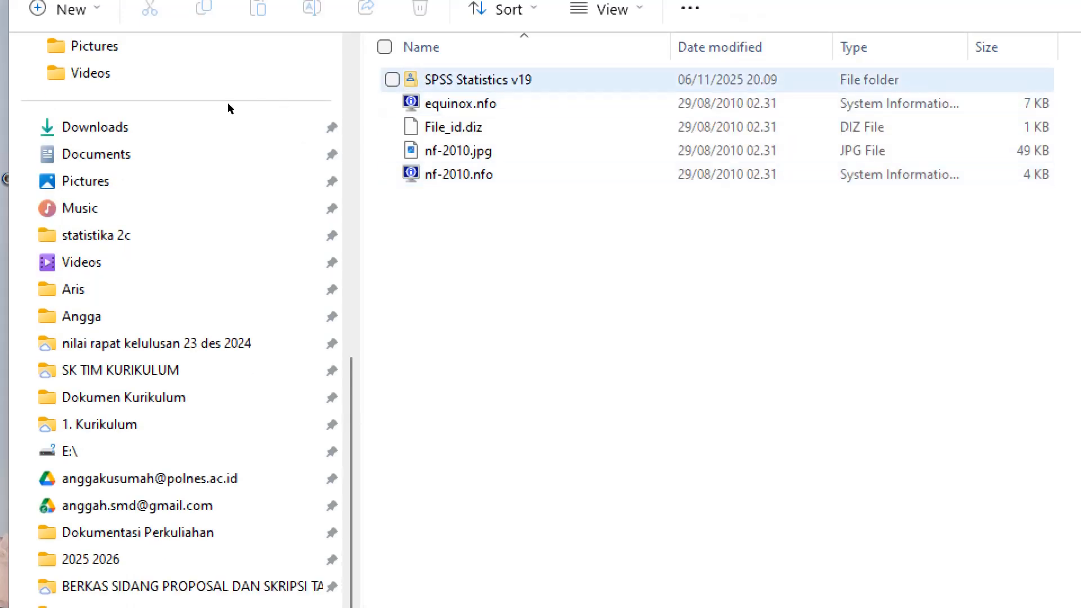
{"action": "double_click", "coordinate": [478, 80]}
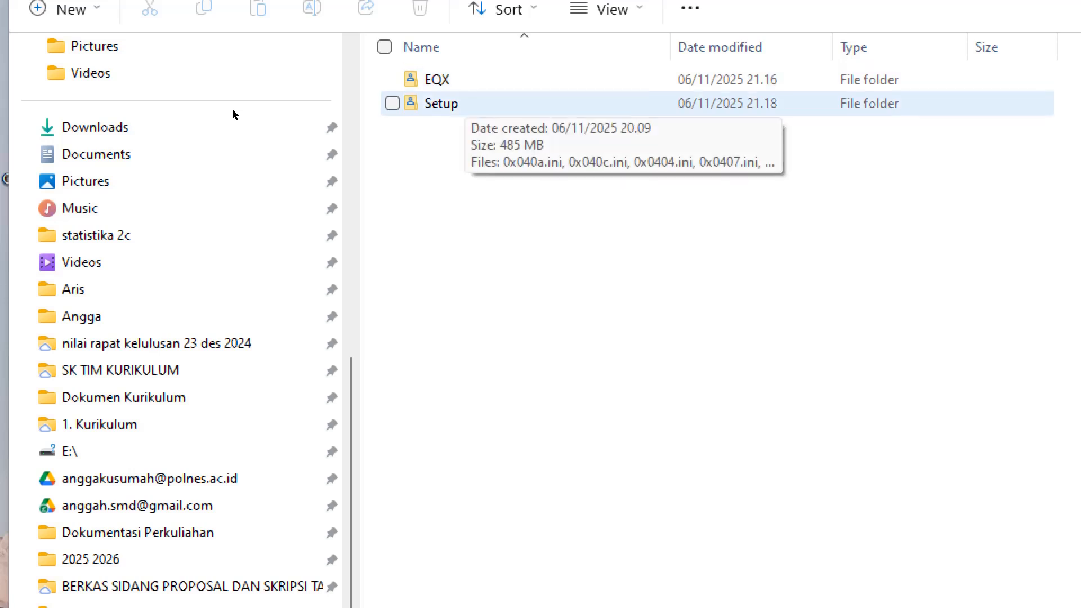
{"action": "double_click", "coordinate": [441, 103]}
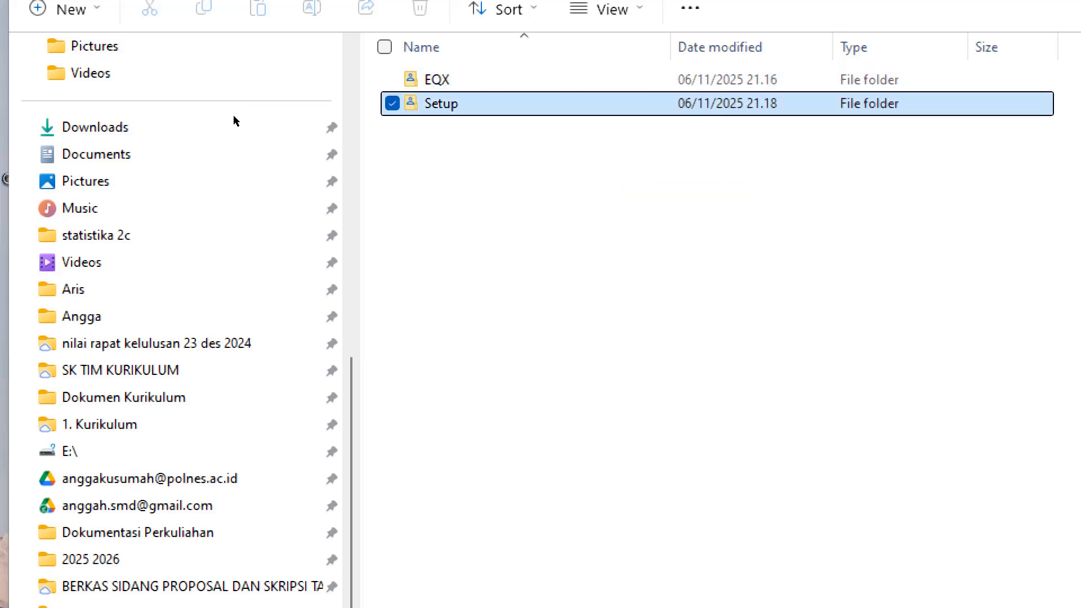
{"action": "scroll", "coordinate": [506, 388], "scroll_direction": "down", "scroll_amount": 4}
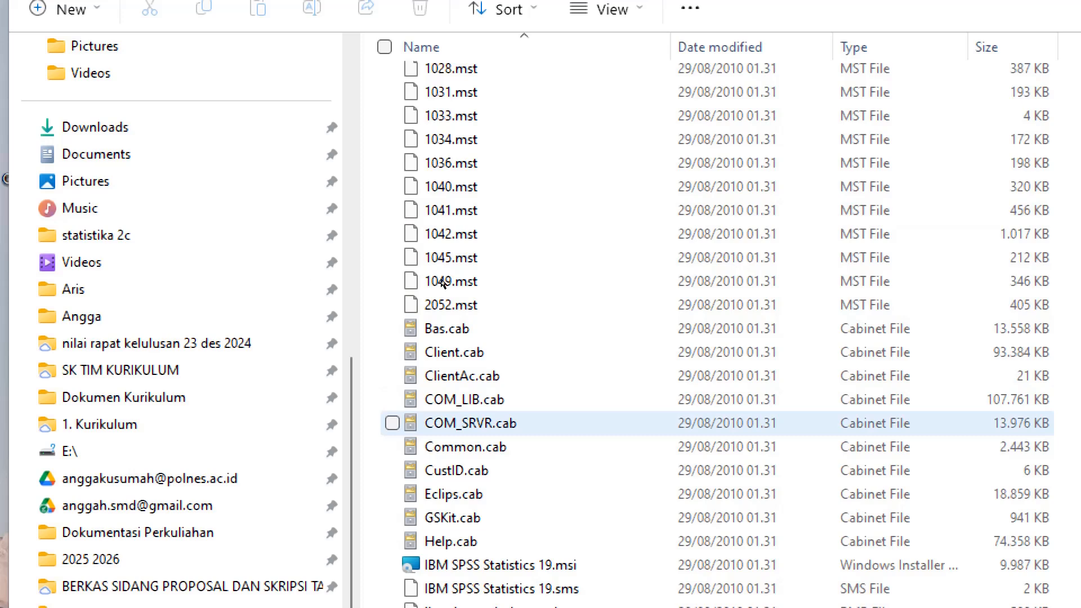
{"action": "scroll", "coordinate": [383, 231], "scroll_direction": "up", "scroll_amount": 3}
{"action": "scroll", "coordinate": [381, 238], "scroll_direction": "down", "scroll_amount": 3}
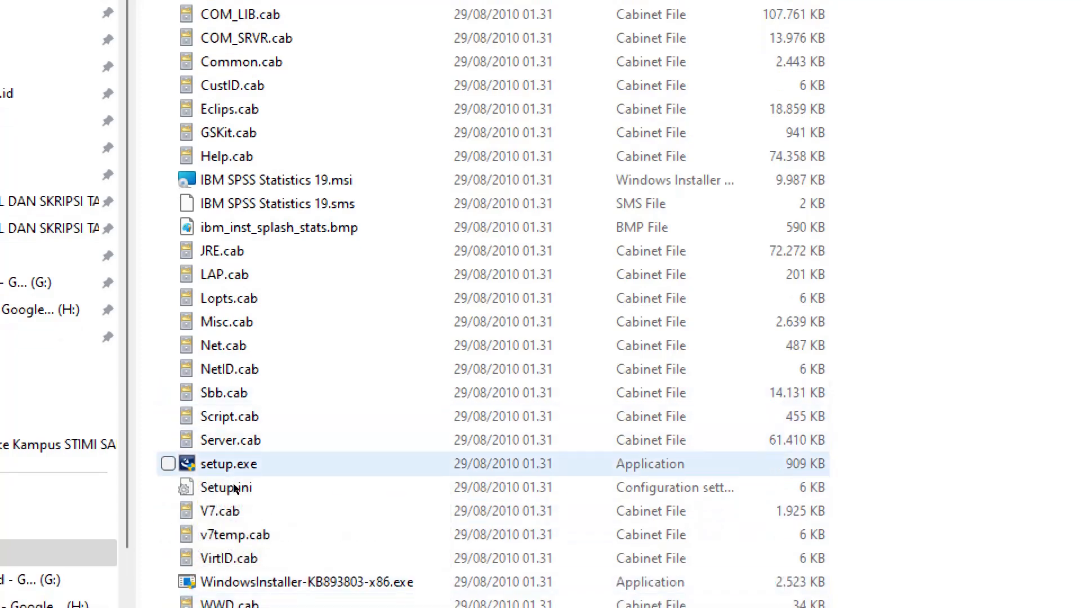
{"action": "left_click", "coordinate": [233, 464]}
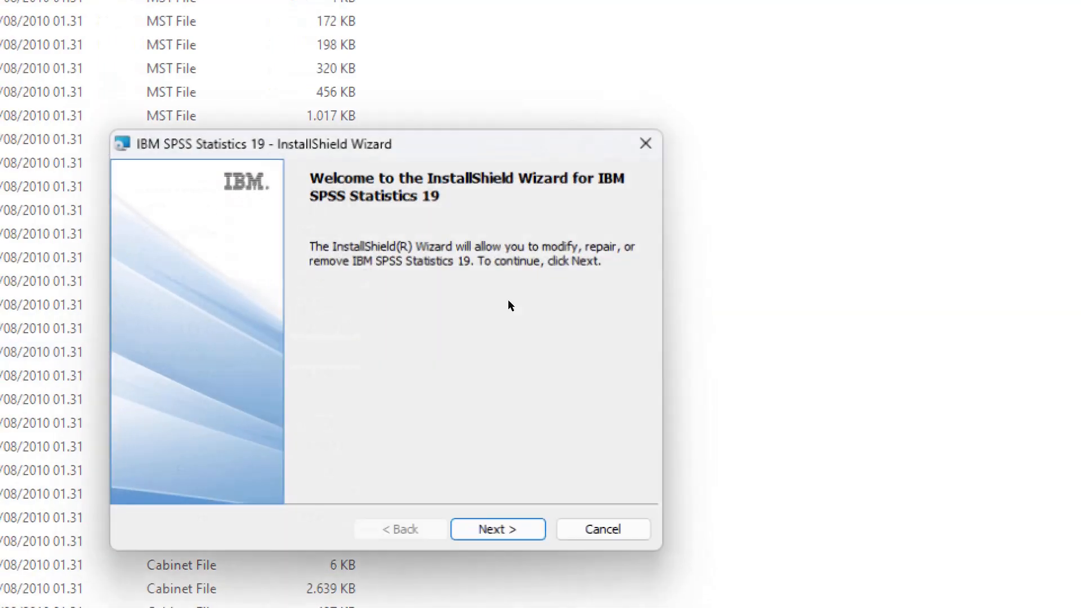
- Complete the IBM SPSS Statistics 19 installer with the Modify option and default destination folder, and leave its license screen
{"action": "key", "text": "Return"}
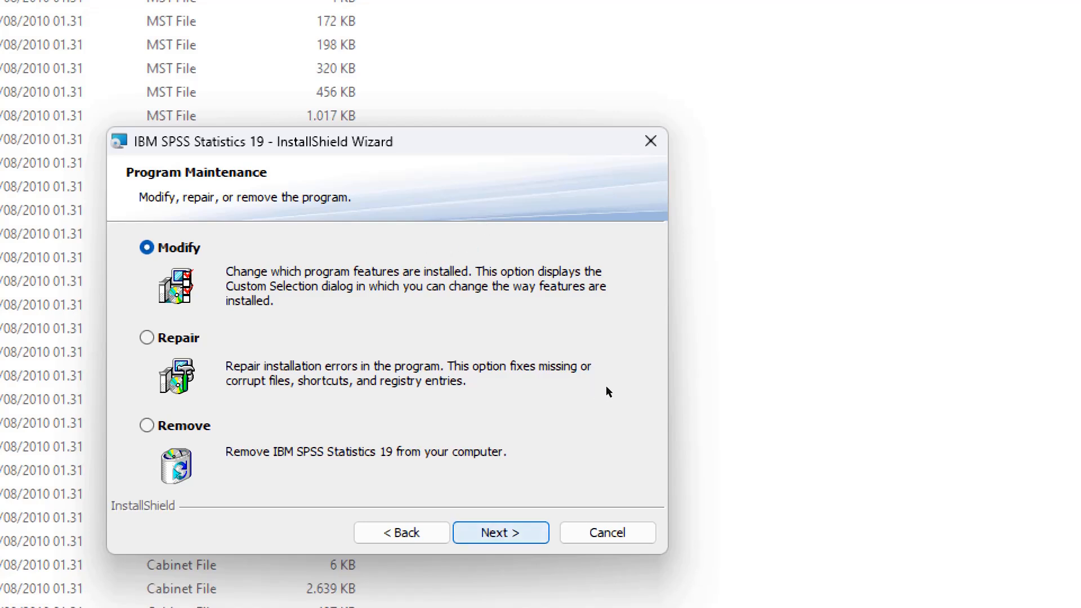
{"action": "key", "text": "Return"}
{"action": "key", "text": "Return"}
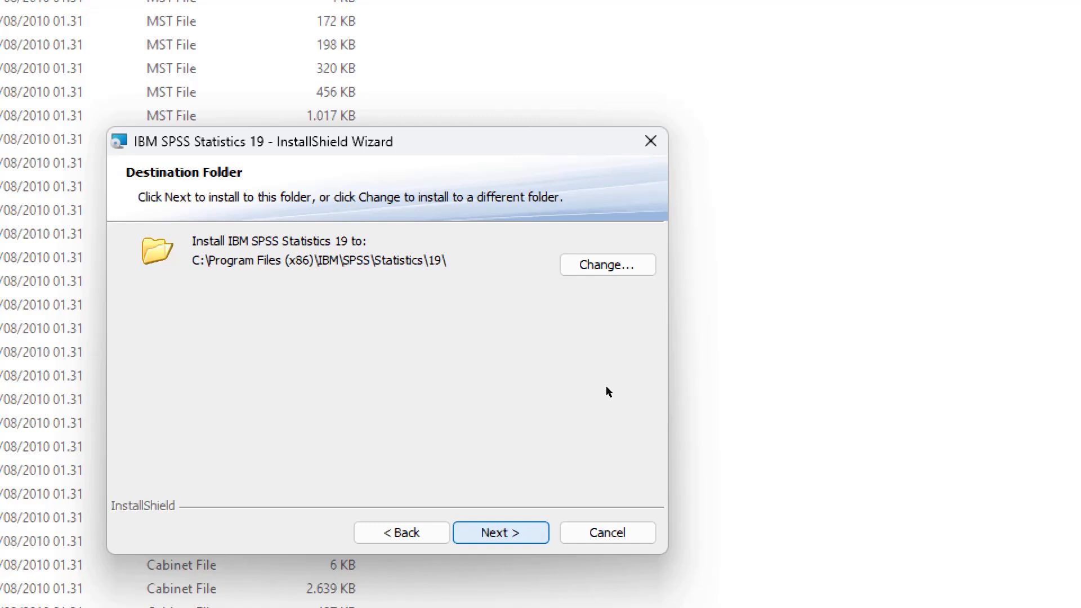
{"action": "key", "text": "Return"}
{"action": "key", "text": "Return"}
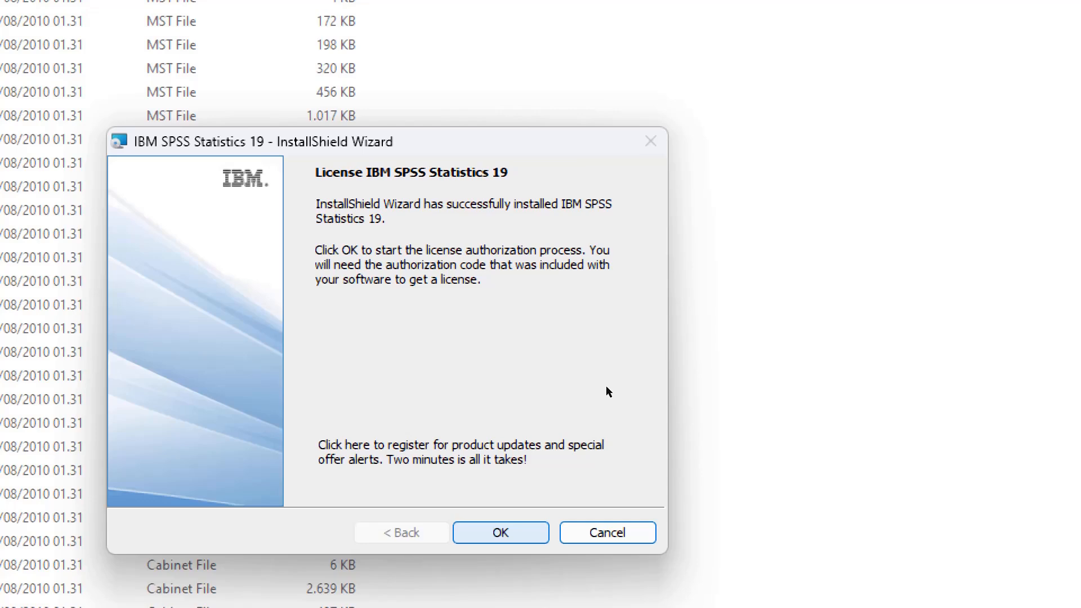
{"action": "key", "text": "Return"}
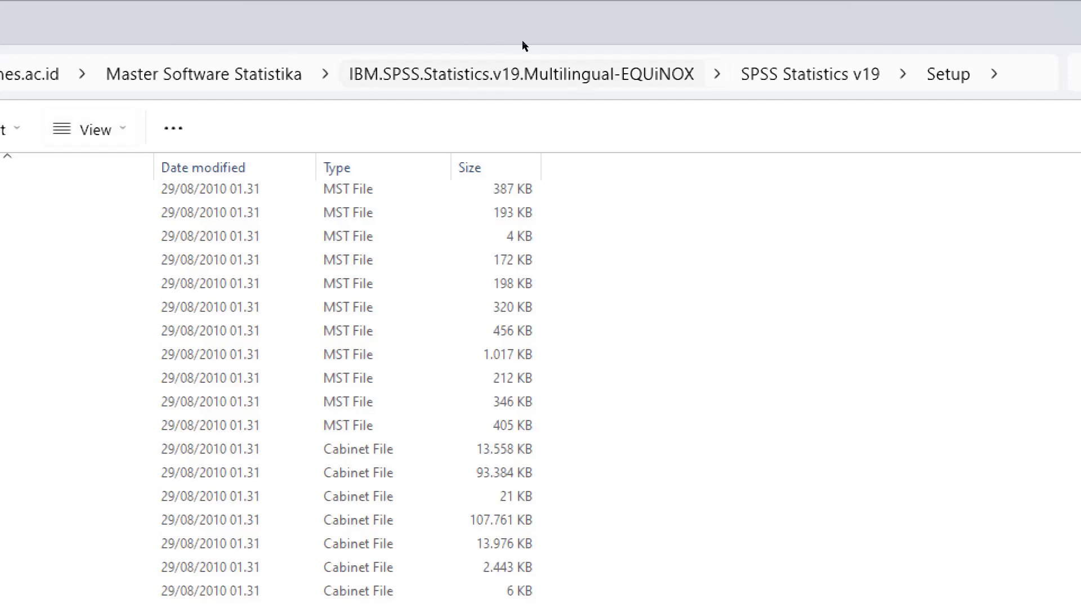
- Copy all five files (lservrc and the four spss DLLs) from the EQX folder inside SPSS Statistics v19
{"action": "left_click", "coordinate": [527, 43]}
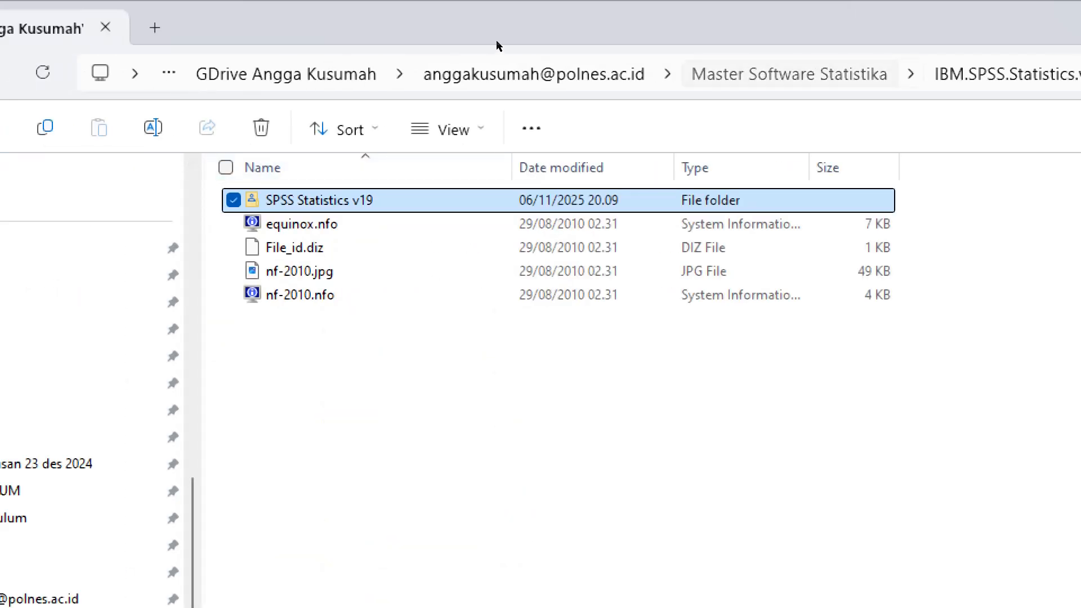
{"action": "key", "text": "alt+Up"}
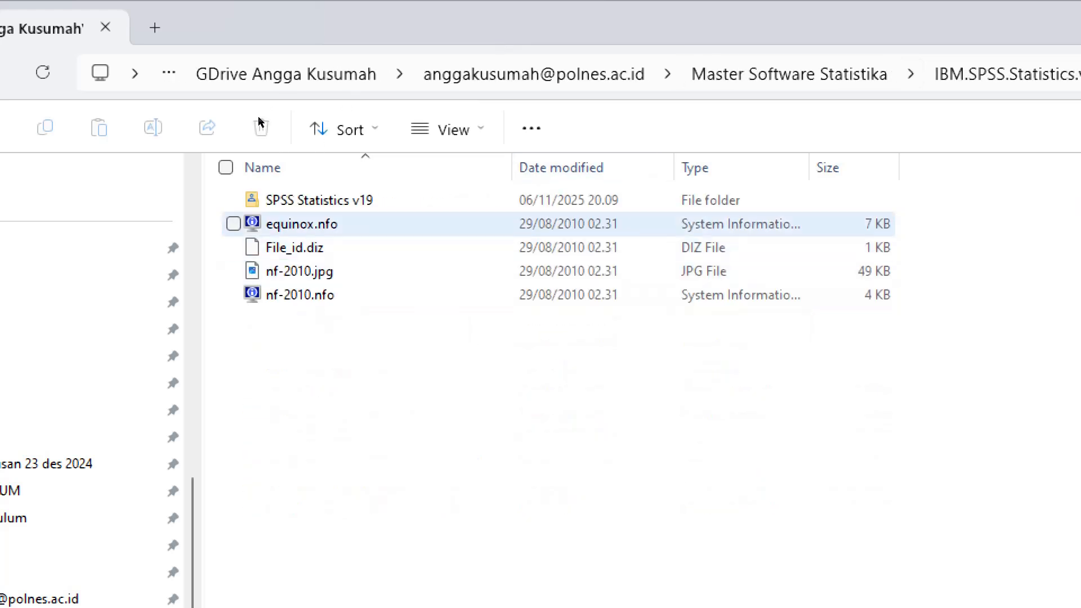
{"action": "key", "text": "Up"}
{"action": "key", "text": "Return"}
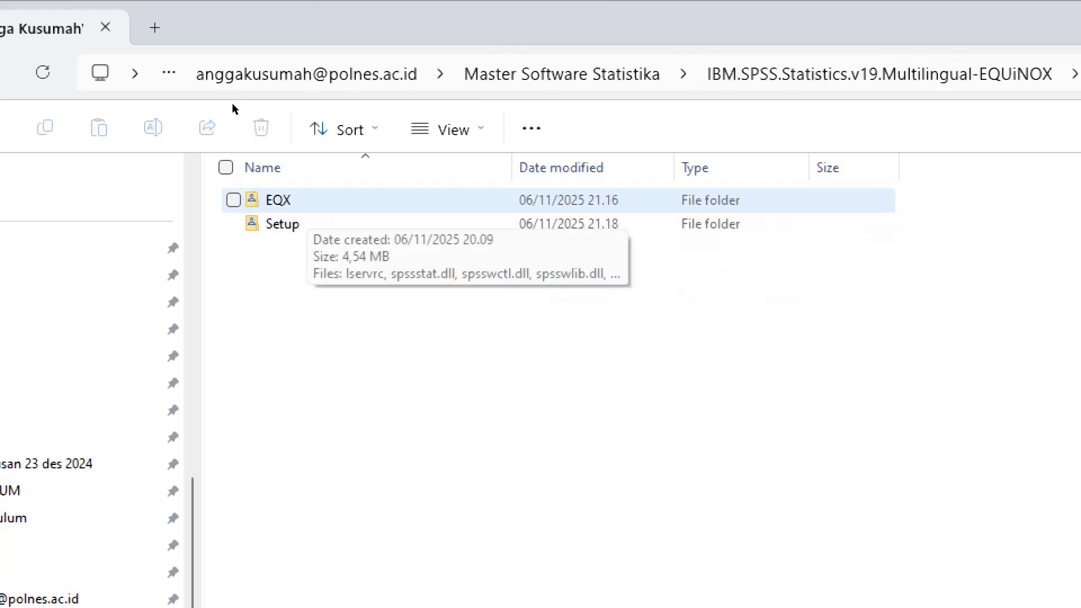
{"action": "key", "text": "Return"}
{"action": "left_click_drag", "start_coordinate": [330, 337], "coordinate": [288, 186]}
{"action": "key", "text": "shift+F10"}
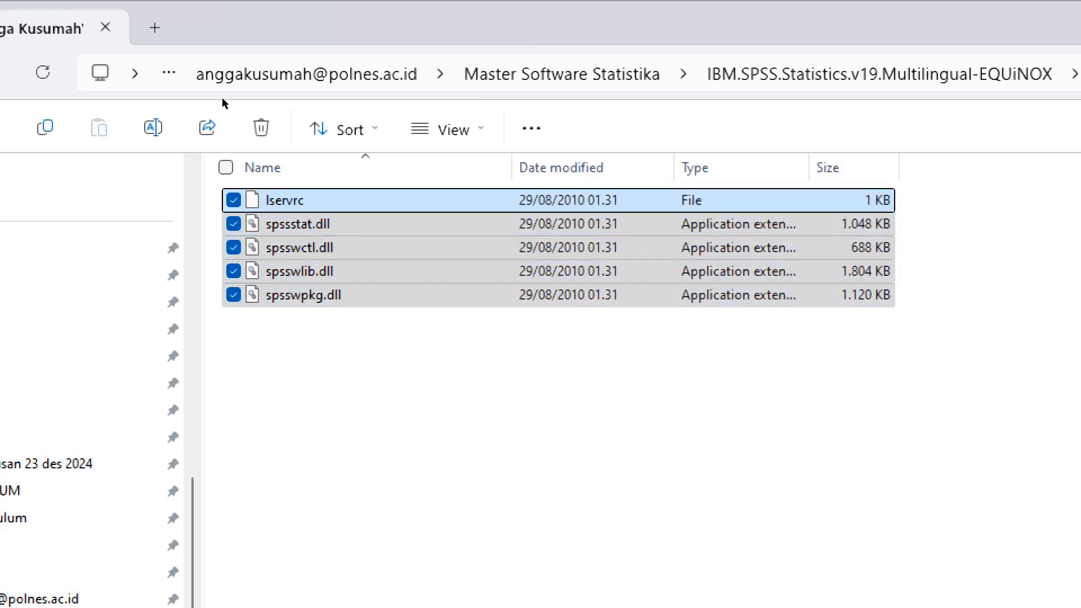
{"action": "key", "text": "Escape"}
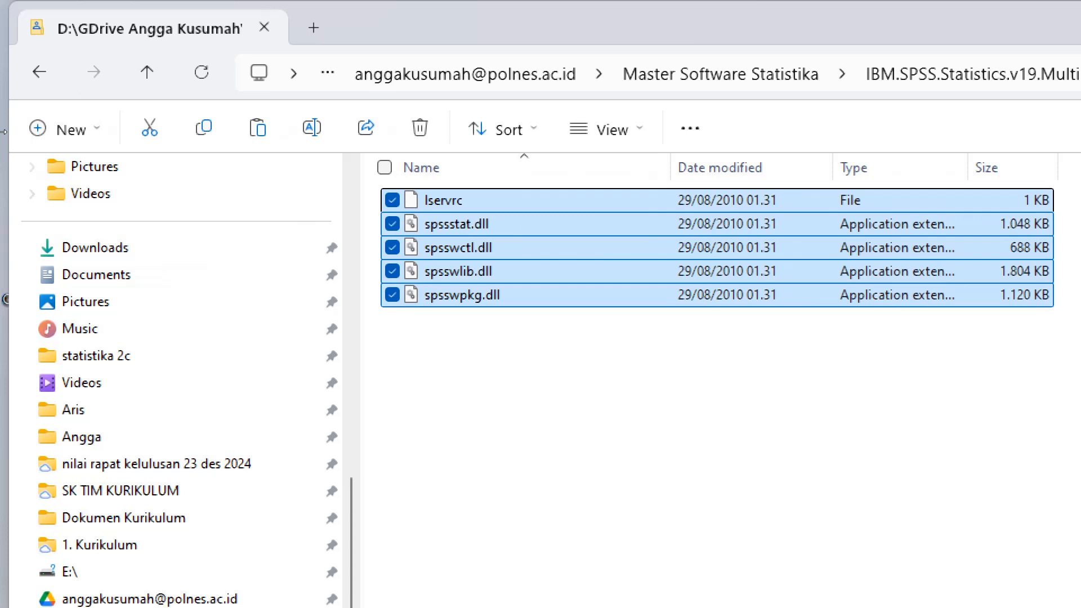
- Open the folder C:\Program Files (x86)\IBM\SPSS\Statistics\19
{"action": "scroll", "coordinate": [54, 195], "scroll_direction": "up", "scroll_amount": 10}
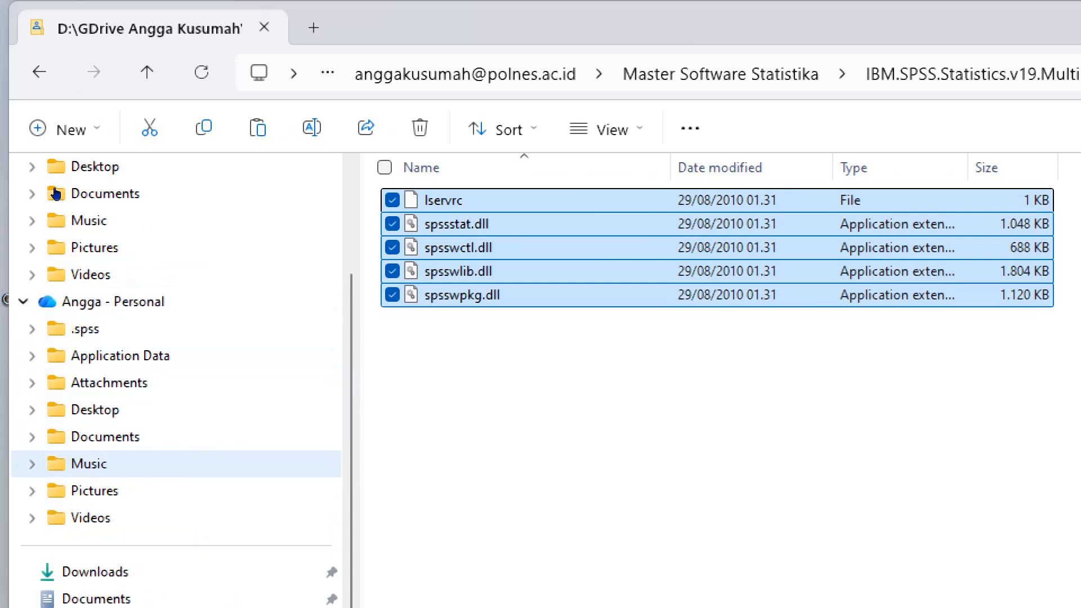
{"action": "scroll", "coordinate": [90, 203], "scroll_direction": "down", "scroll_amount": 10}
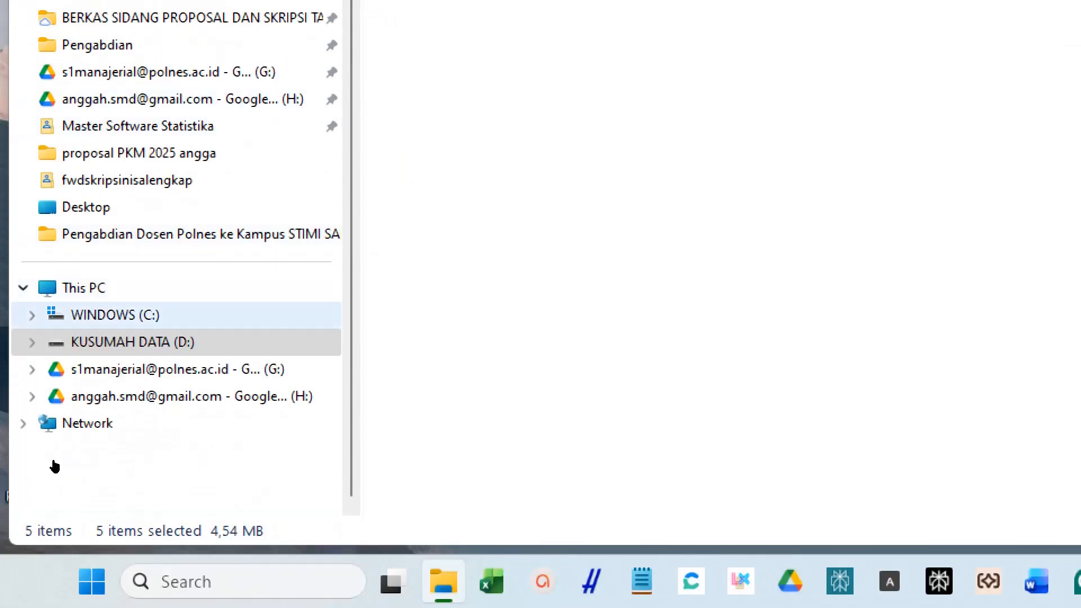
{"action": "left_click", "coordinate": [107, 316]}
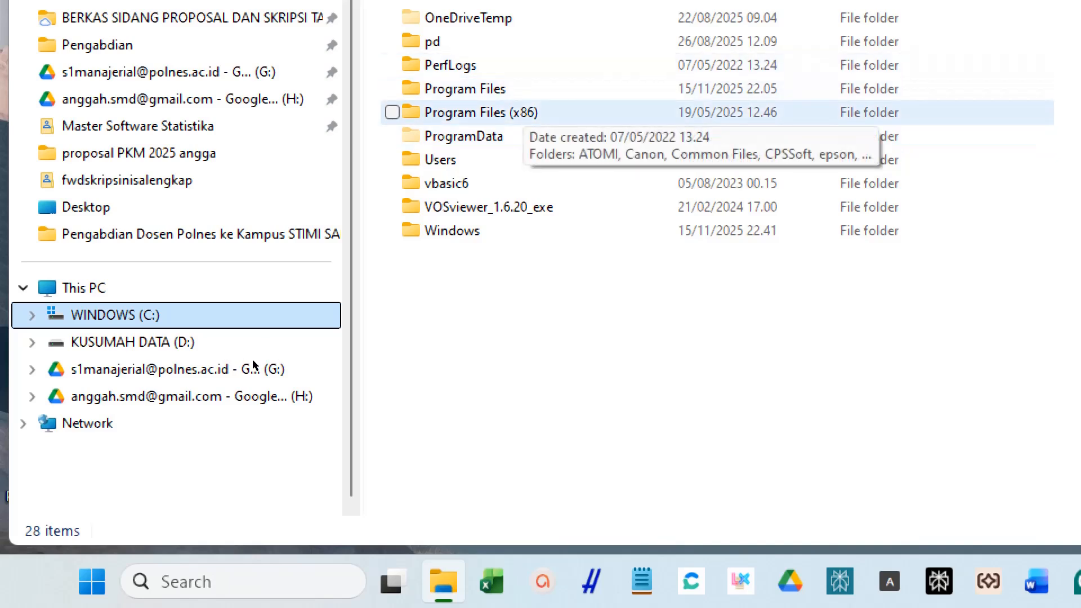
{"action": "double_click", "coordinate": [505, 113]}
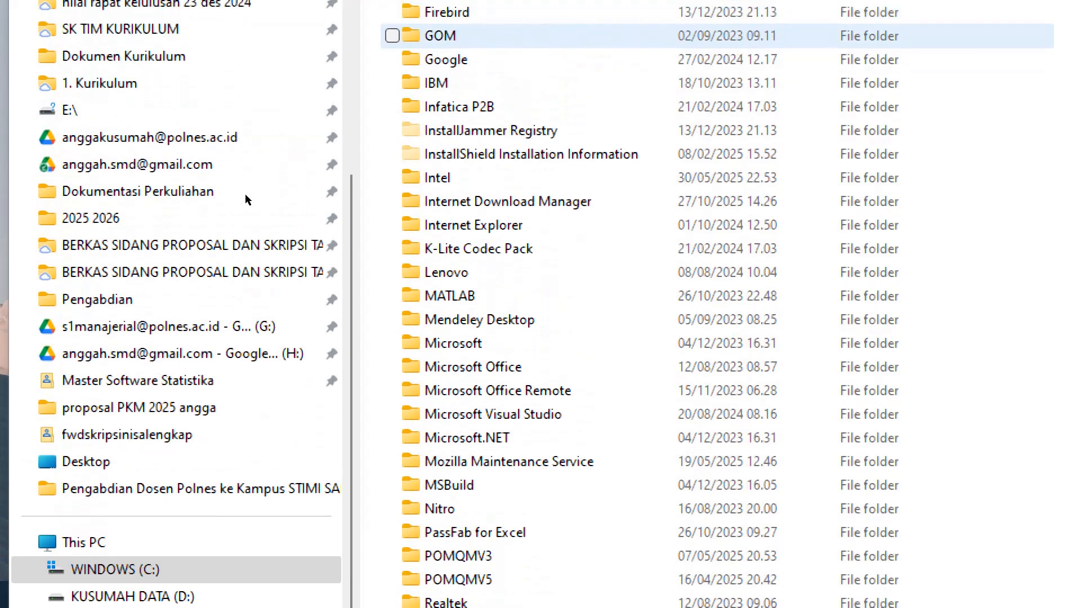
{"action": "double_click", "coordinate": [460, 125]}
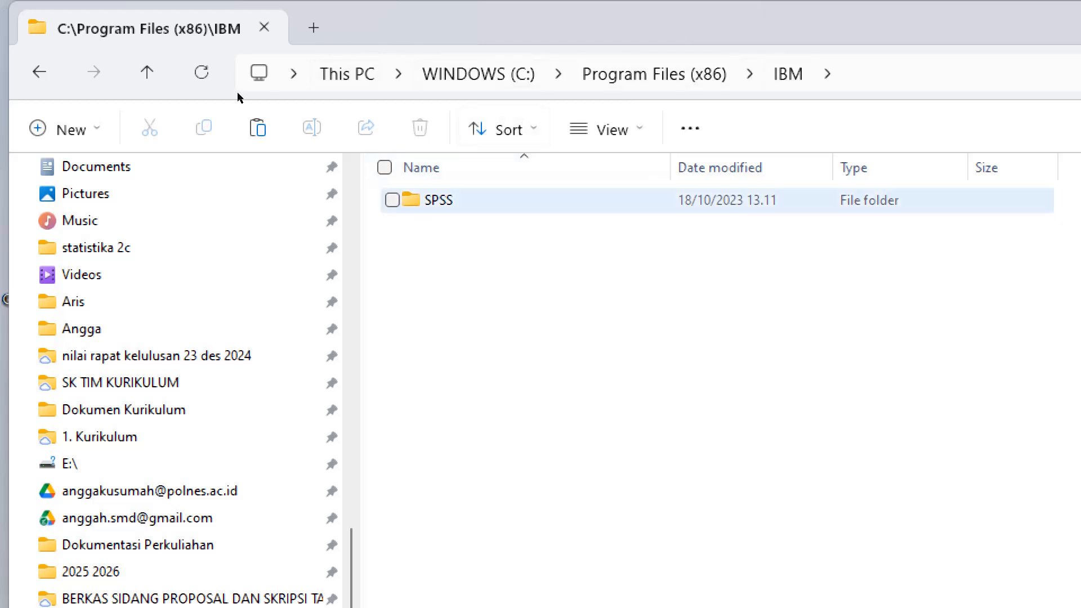
{"action": "double_click", "coordinate": [449, 199]}
{"action": "double_click", "coordinate": [449, 200]}
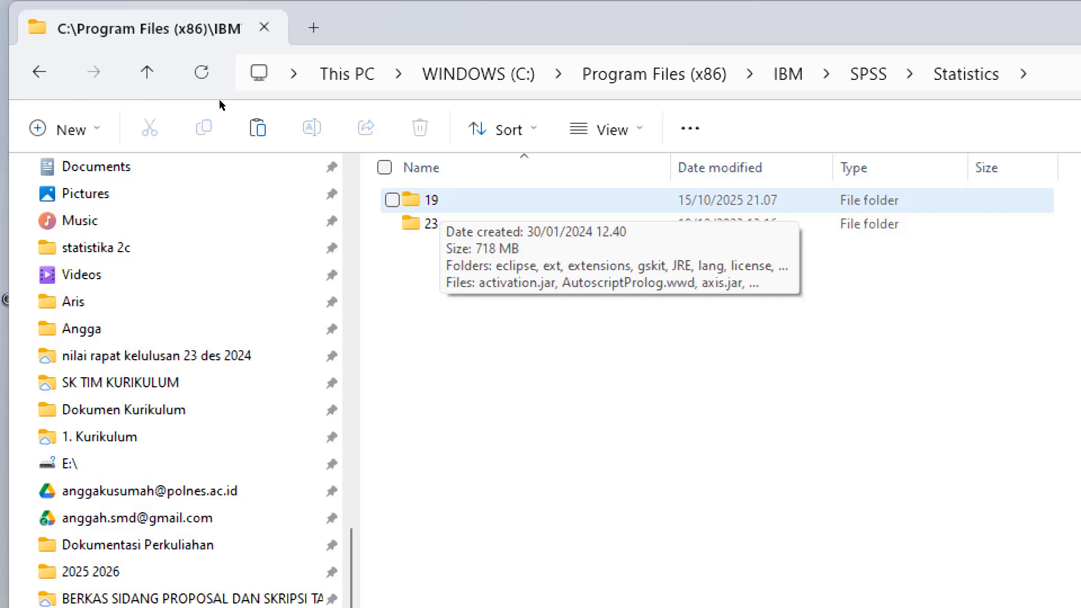
{"action": "double_click", "coordinate": [437, 199]}
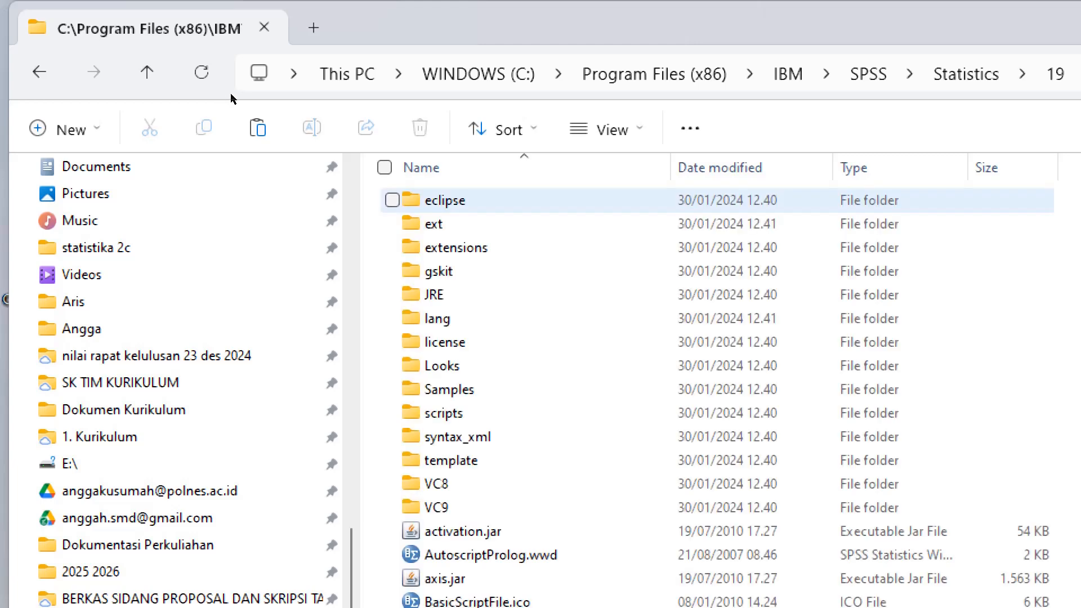
- Paste the copied files into the 19 folder, replacing the files with the same names and granting administrator permission
{"action": "scroll", "coordinate": [276, 225], "scroll_direction": "down", "scroll_amount": 15}
{"action": "scroll", "coordinate": [281, 223], "scroll_direction": "up", "scroll_amount": 15}
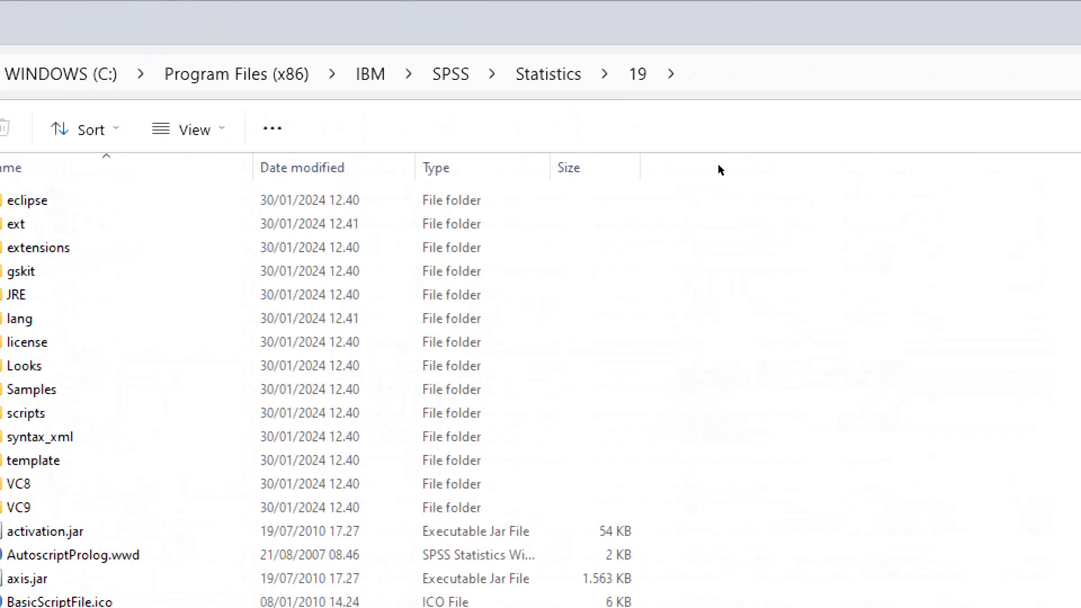
{"action": "right_click", "coordinate": [741, 298]}
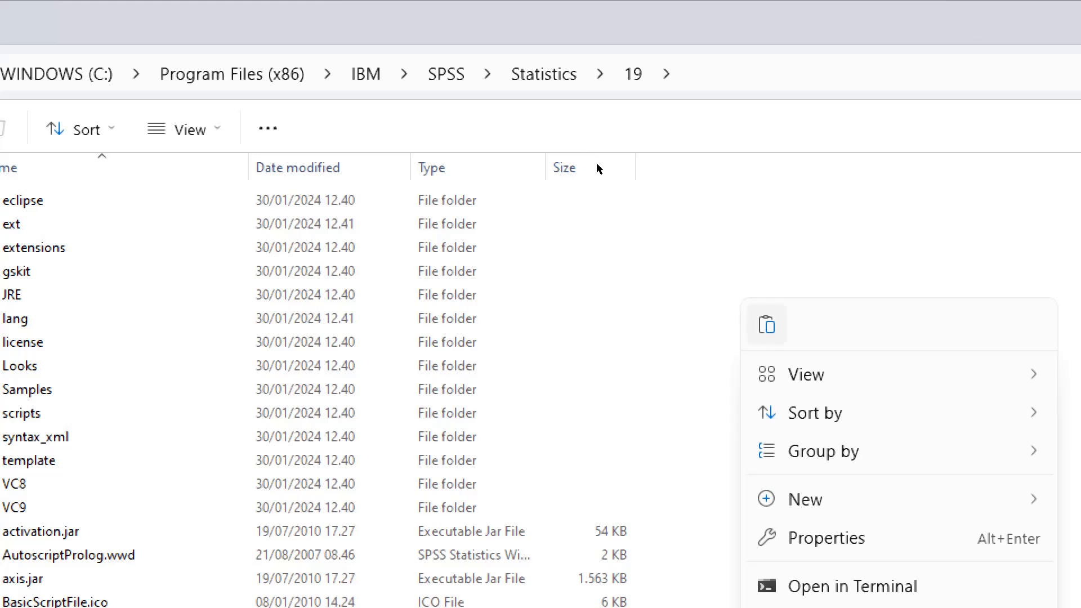
{"action": "key", "text": "ctrl+v"}
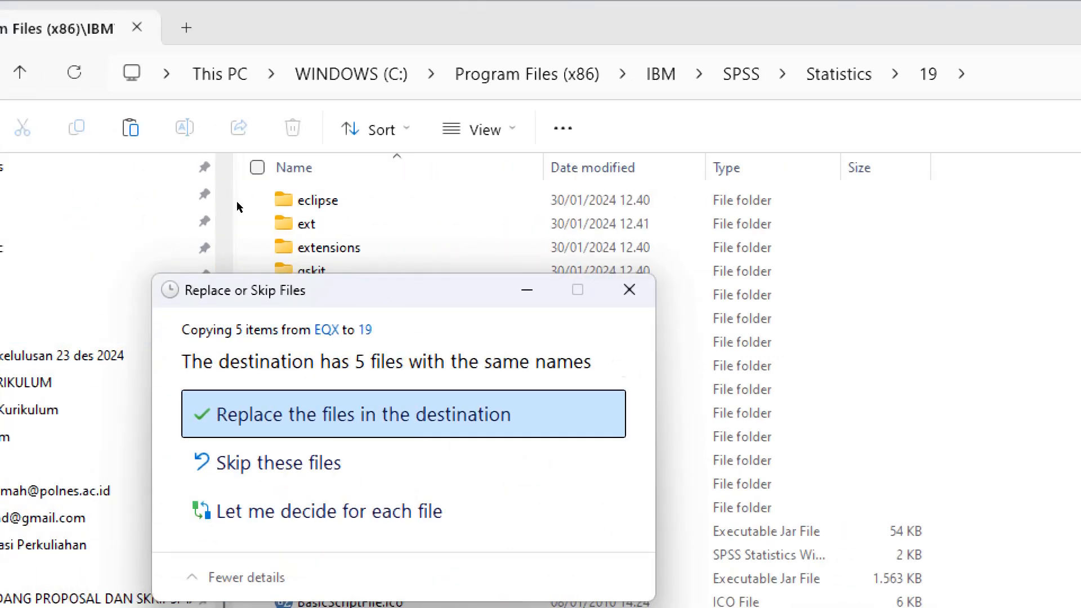
{"action": "key", "text": "Return"}
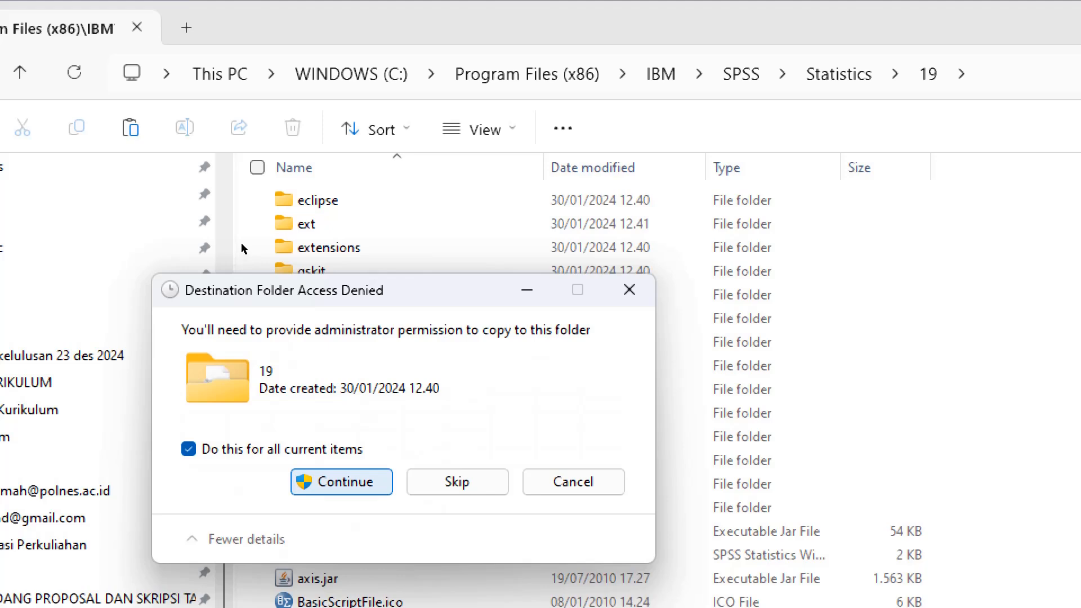
{"action": "key", "text": "Return"}
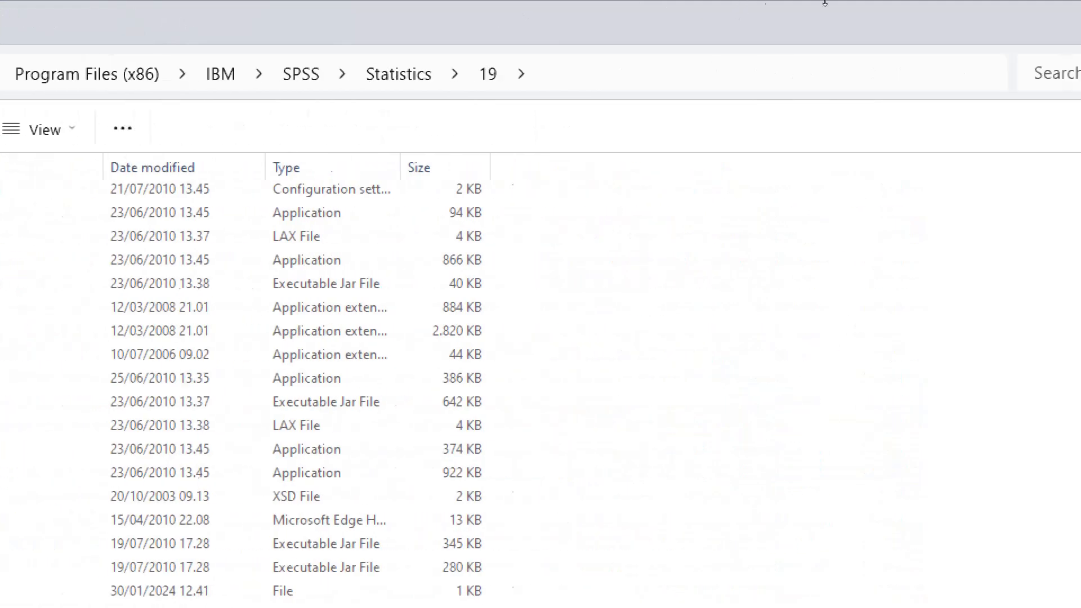
- Close the File Explorer window, search Windows for "spss" and launch IBM SPSS Statistics 19
{"action": "left_click", "coordinate": [1069, 18]}
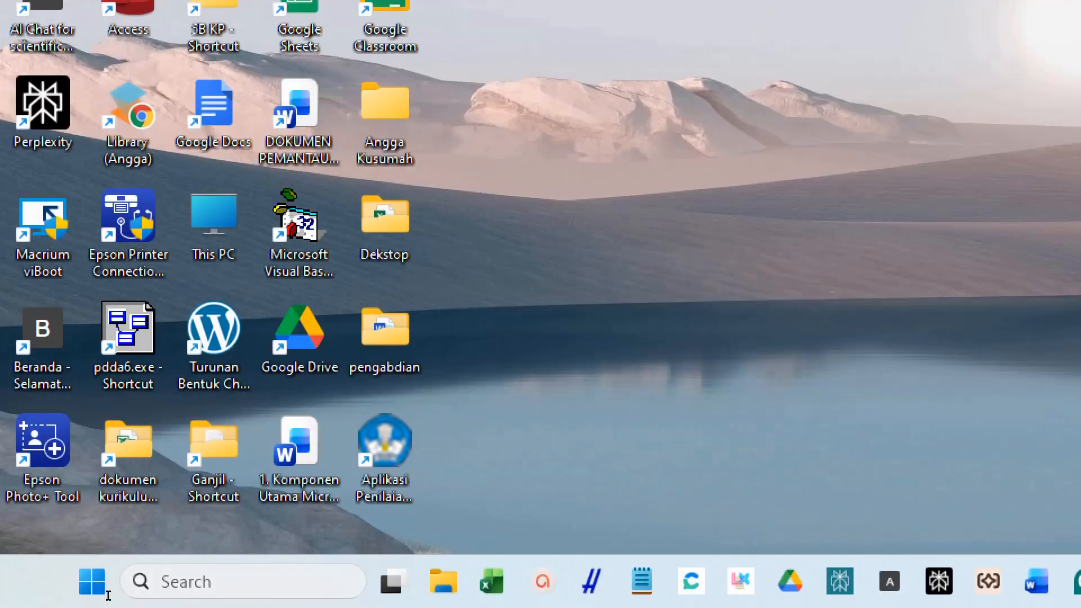
{"action": "left_click", "coordinate": [132, 587]}
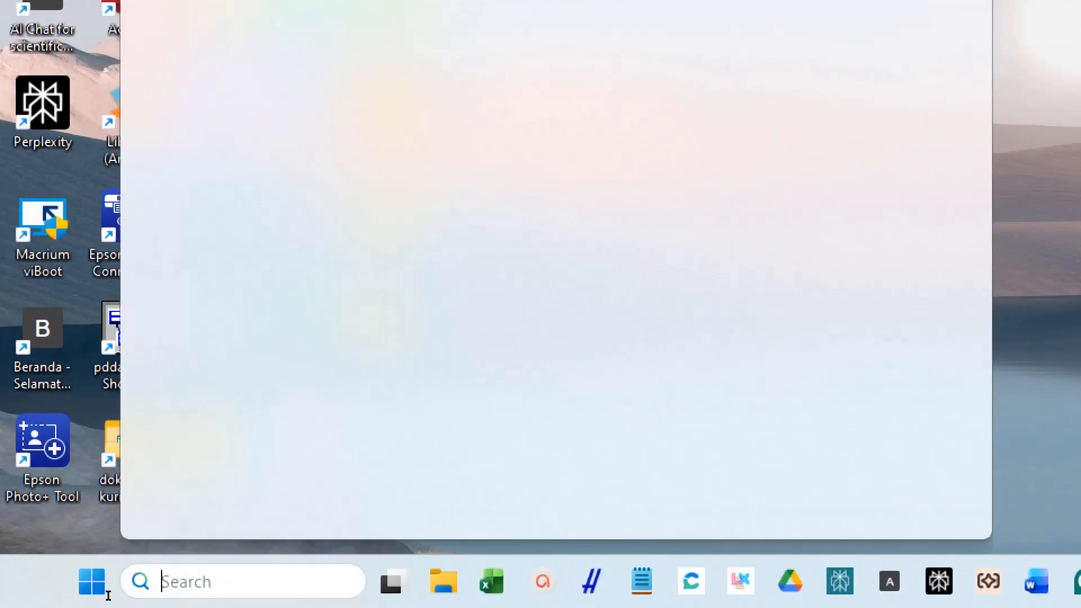
{"action": "type", "text": "spss"}
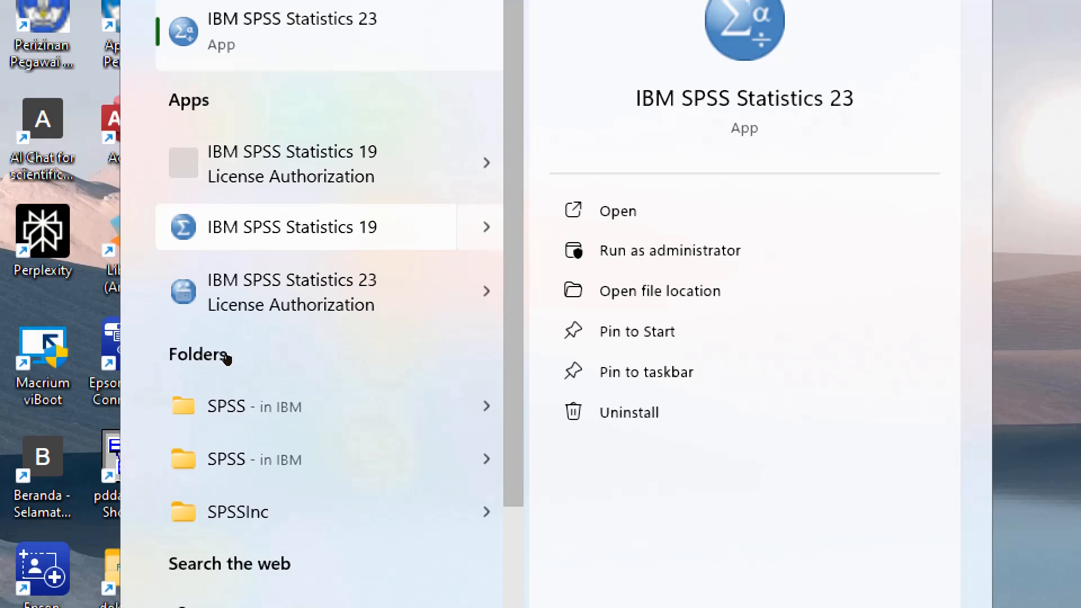
{"action": "left_click", "coordinate": [199, 357]}
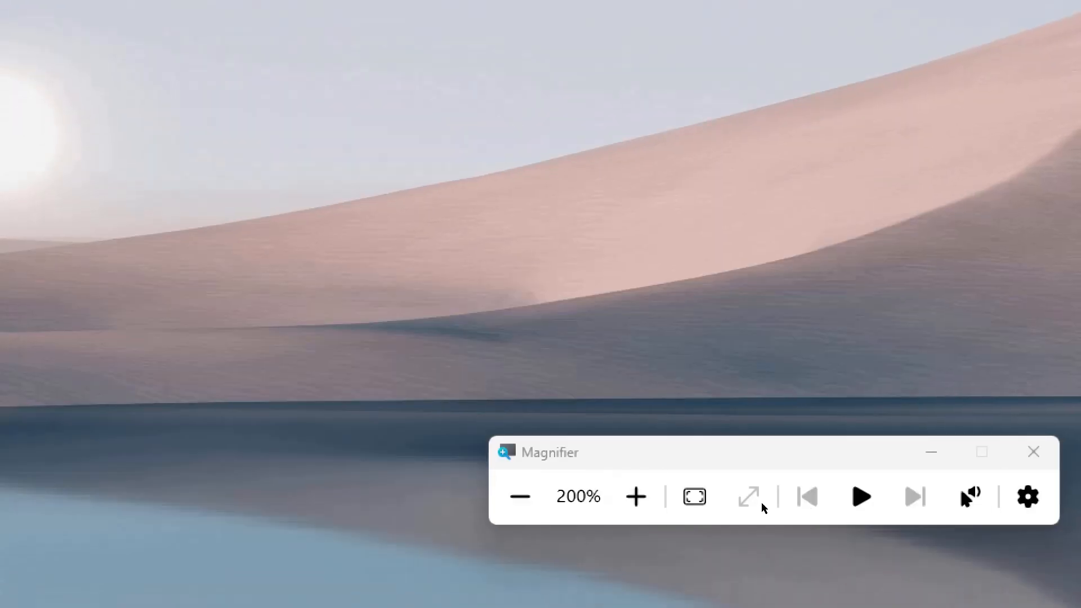
- Reduce the Magnifier to 100%, move its window higher on the desktop, and set the magnification back to 200%
{"action": "left_click", "coordinate": [520, 497]}
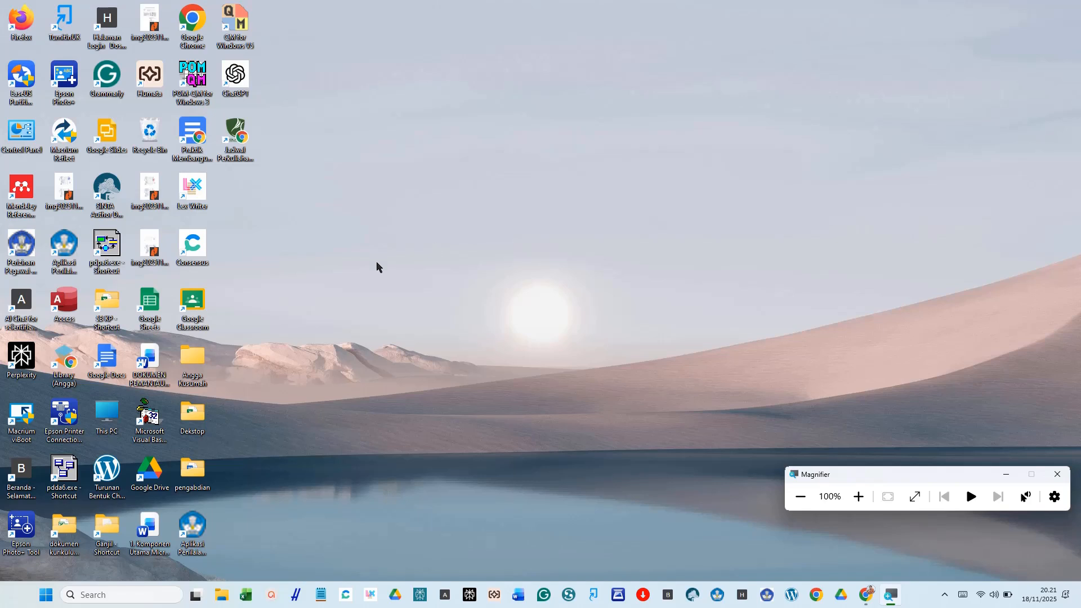
{"action": "left_click", "coordinate": [428, 235]}
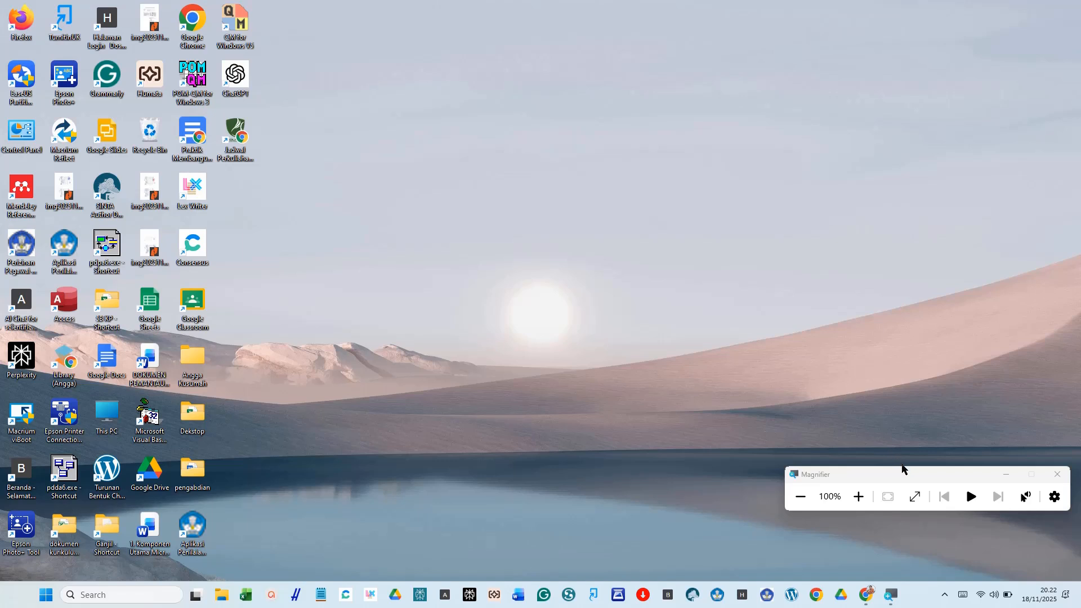
{"action": "left_click_drag", "start_coordinate": [904, 474], "coordinate": [841, 304]}
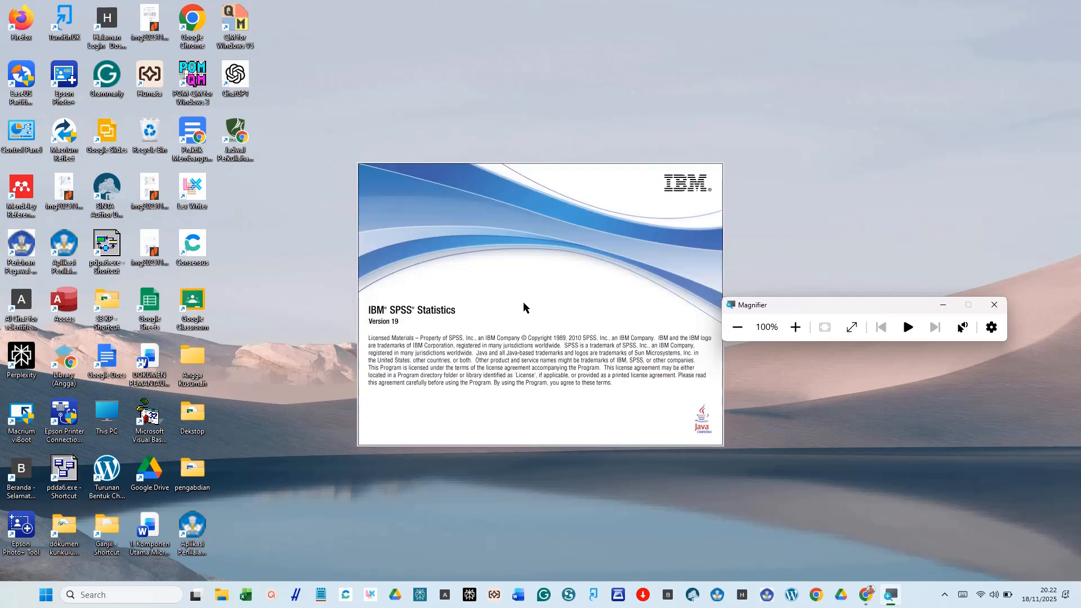
{"action": "left_click", "coordinate": [795, 327]}
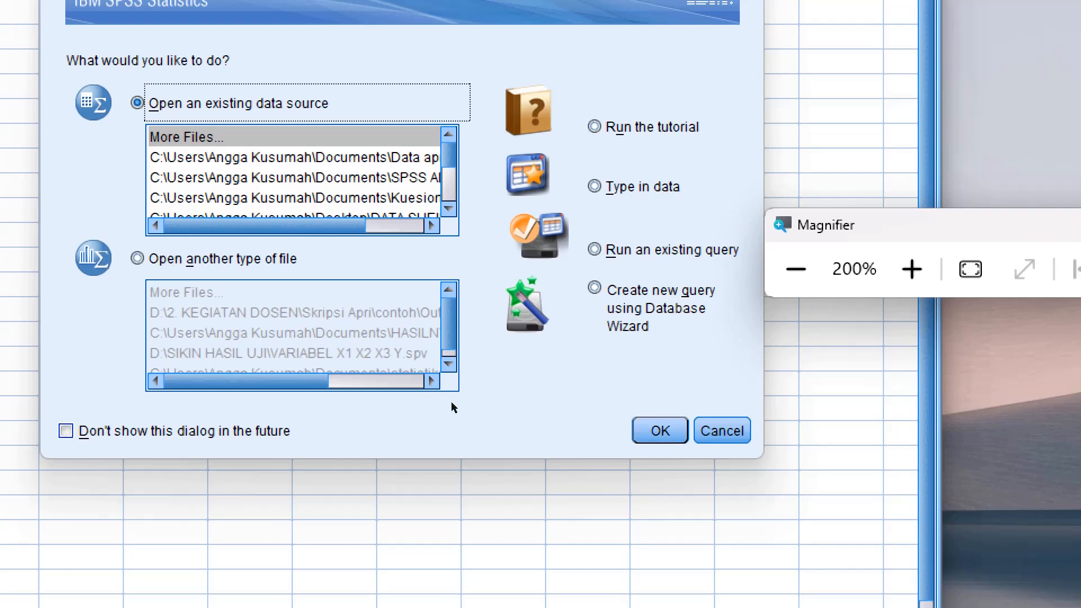
- Set the SPSS startup dialog not to show in the future and proceed with opening an existing data source
{"action": "left_click", "coordinate": [69, 430]}
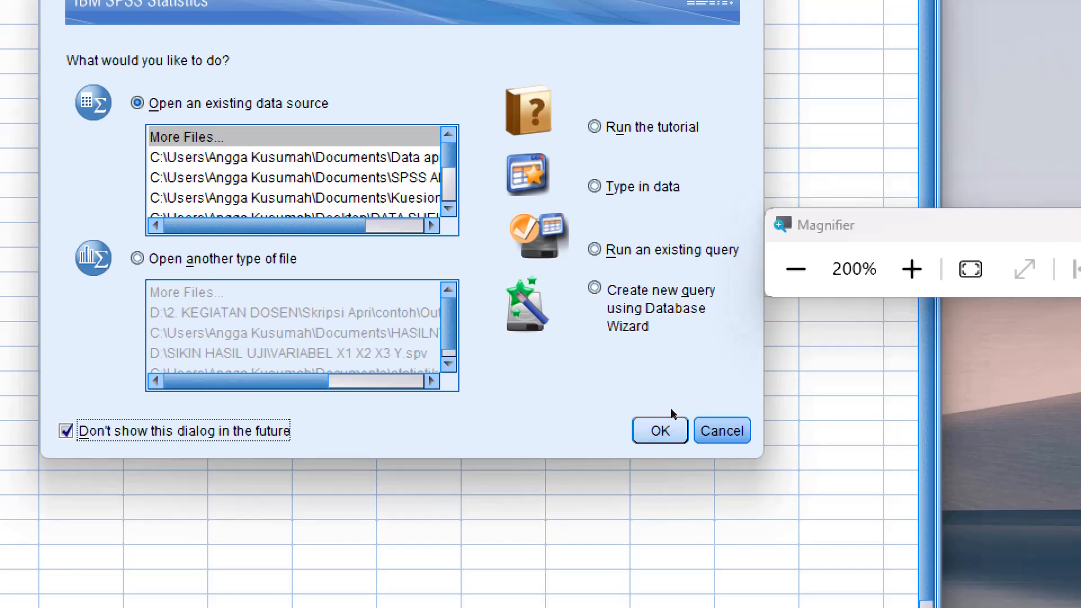
{"action": "left_click", "coordinate": [660, 430]}
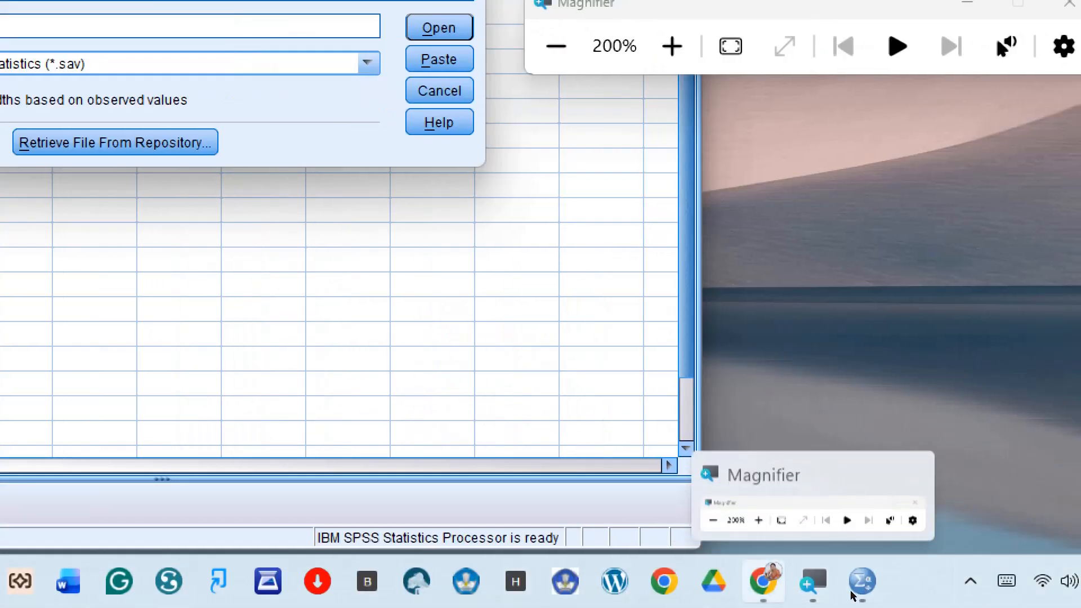
- Switch to ChatGPT in Chrome and start a new chat with the GPT-5.1 Auto model
{"action": "left_click", "coordinate": [763, 582]}
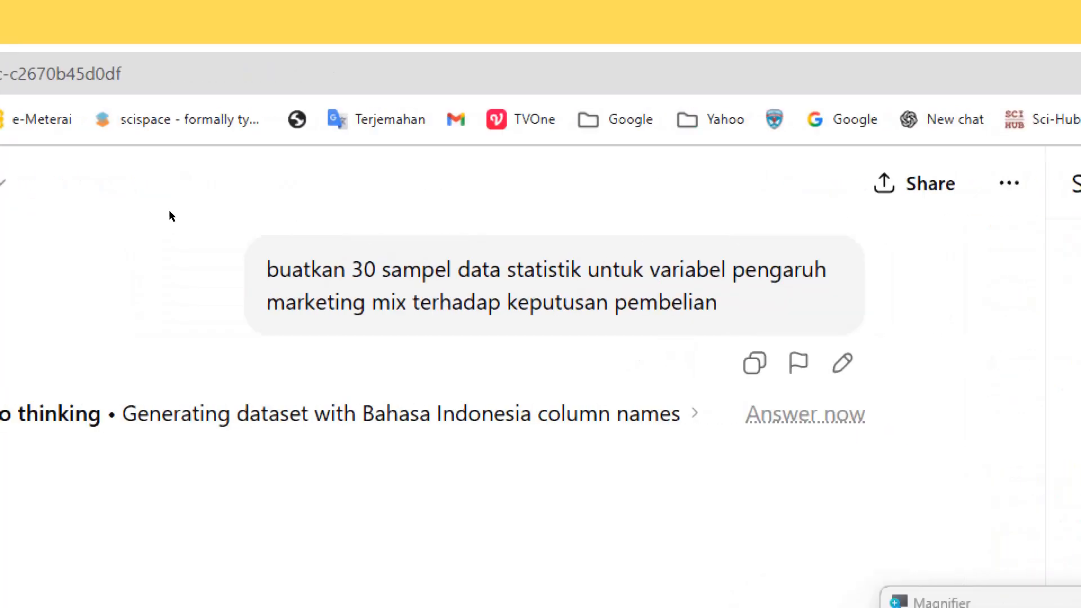
{"action": "left_click", "coordinate": [741, 326]}
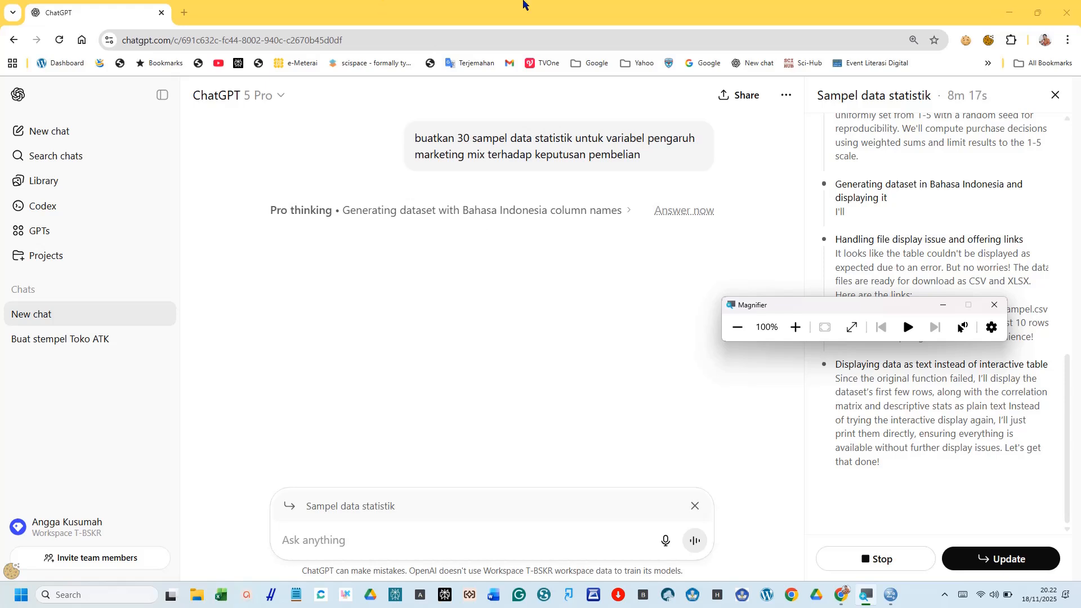
{"action": "left_click", "coordinate": [58, 138]}
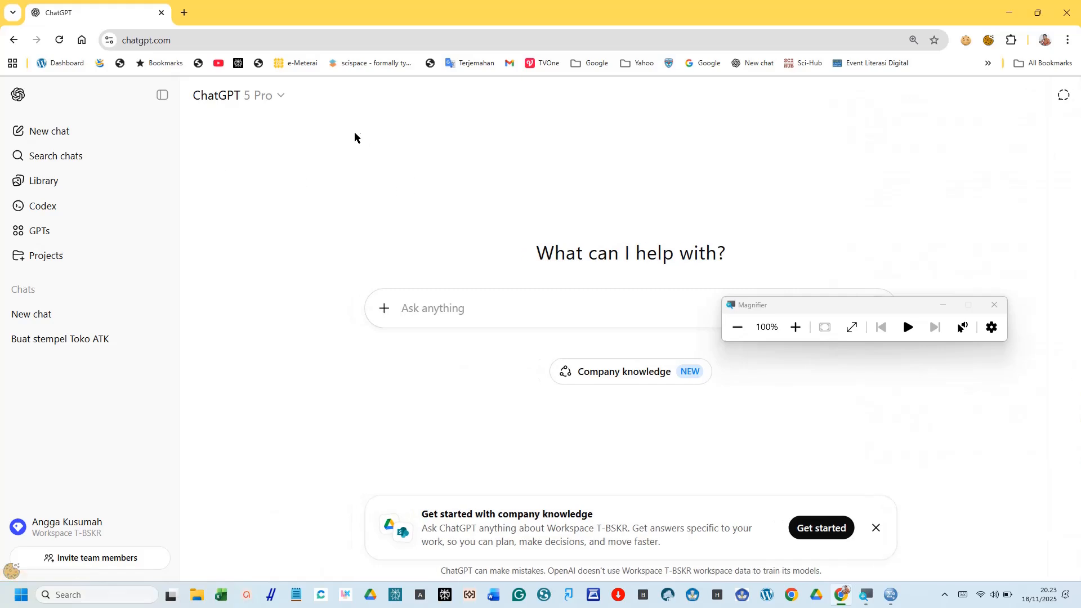
{"action": "left_click", "coordinate": [285, 101]}
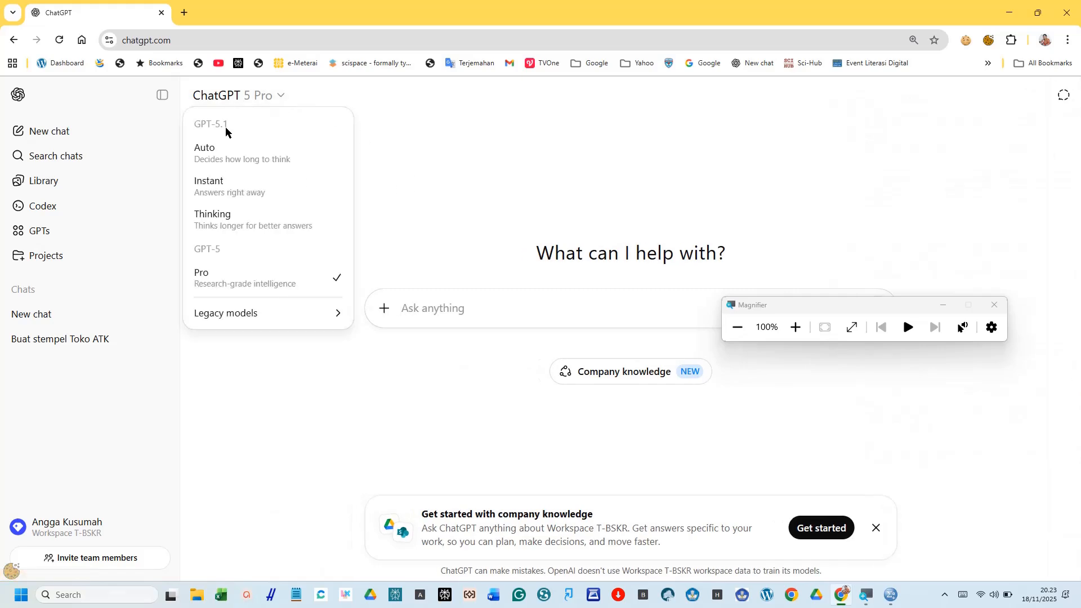
{"action": "left_click", "coordinate": [219, 156]}
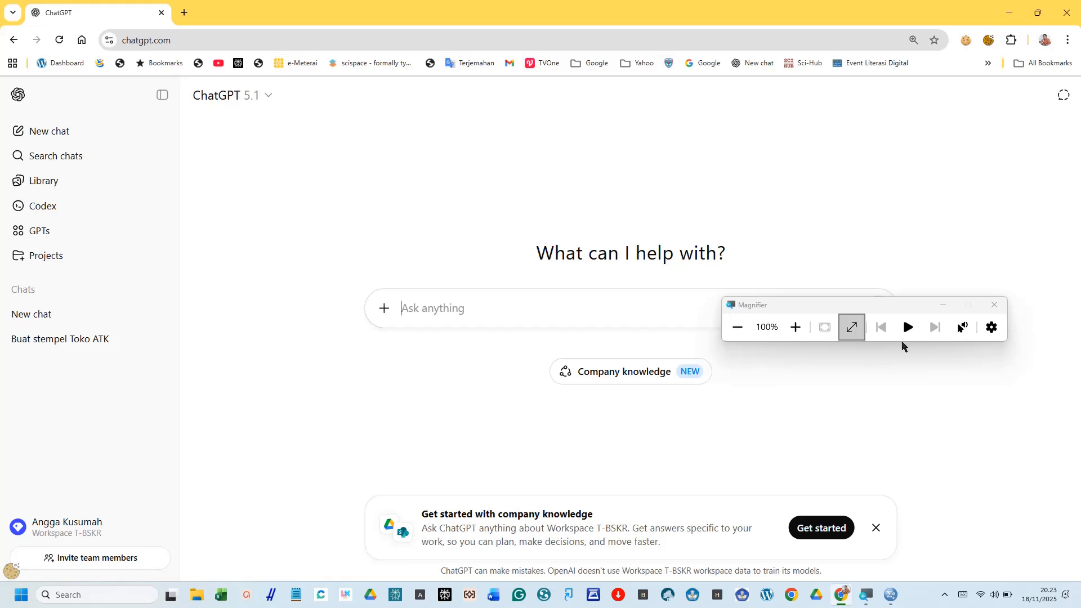
- Move the Magnifier window clear of the message field and begin the prompt "buatkan sampel penelitian dengan judul Pengaruh kinerja"
{"action": "left_click_drag", "start_coordinate": [842, 311], "coordinate": [985, 455]}
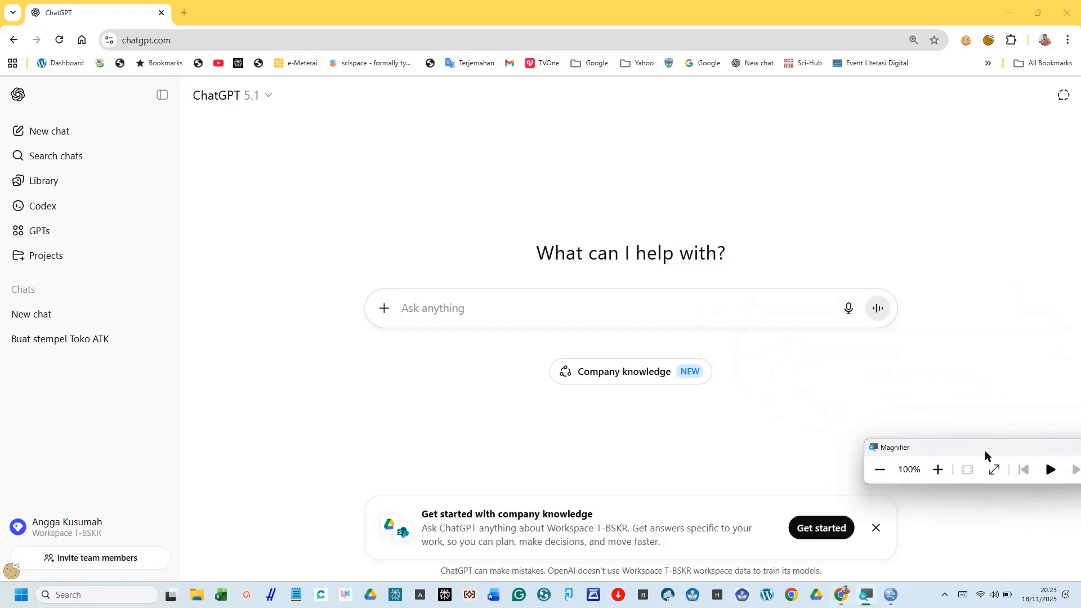
{"action": "left_click", "coordinate": [780, 311]}
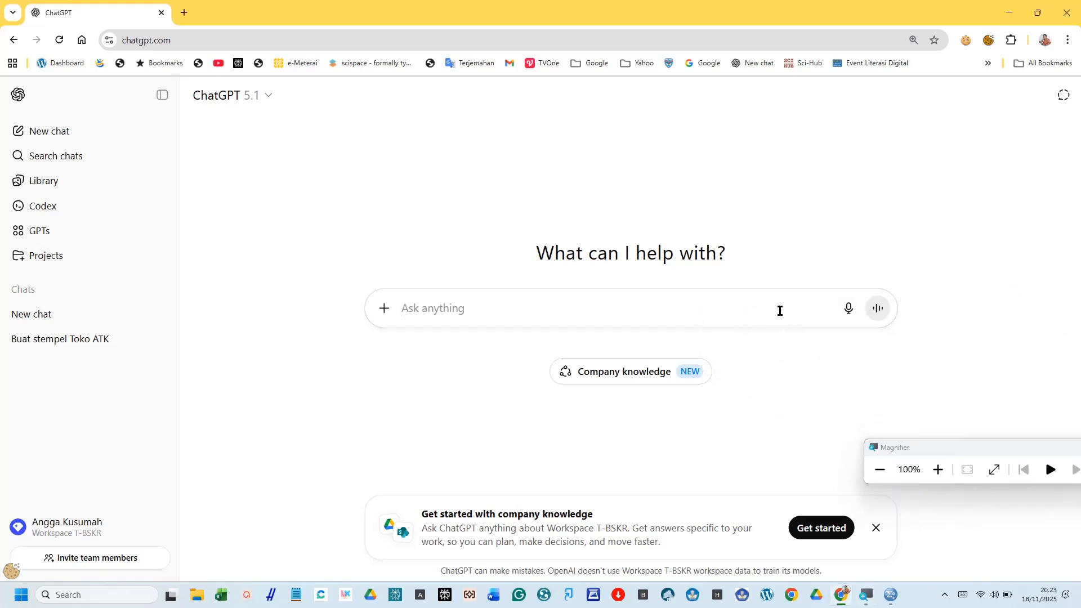
{"action": "type", "text": "buatk"}
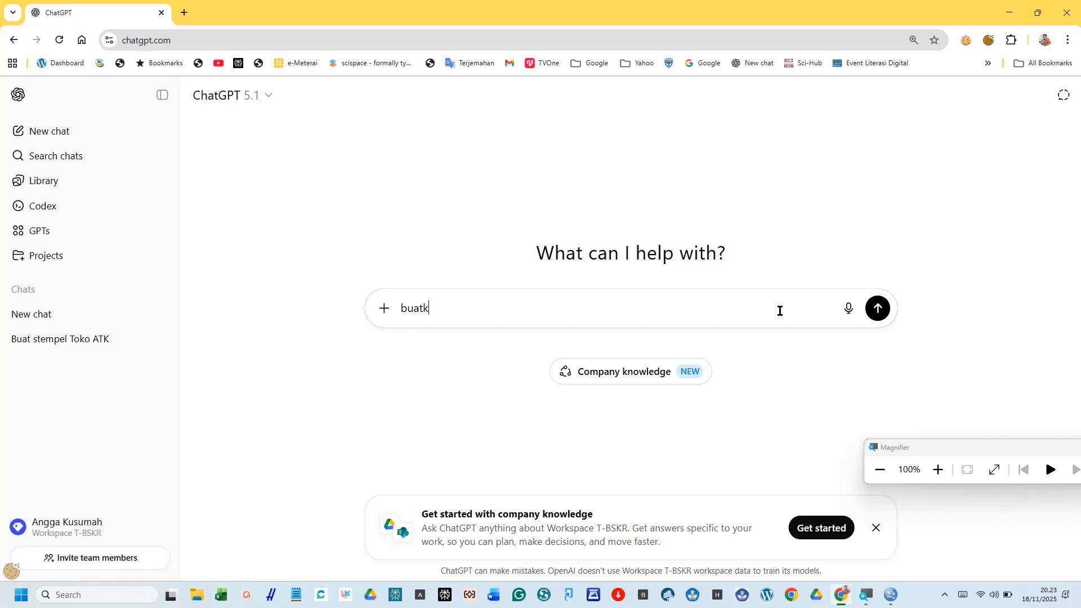
{"action": "type", "text": "an sa"}
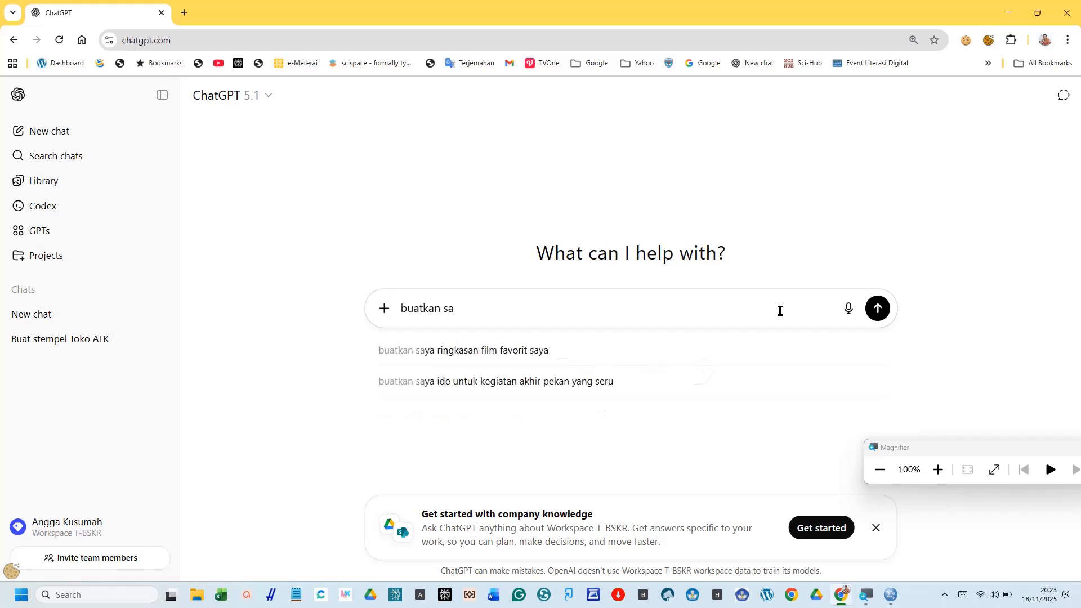
{"action": "type", "text": "mpel"}
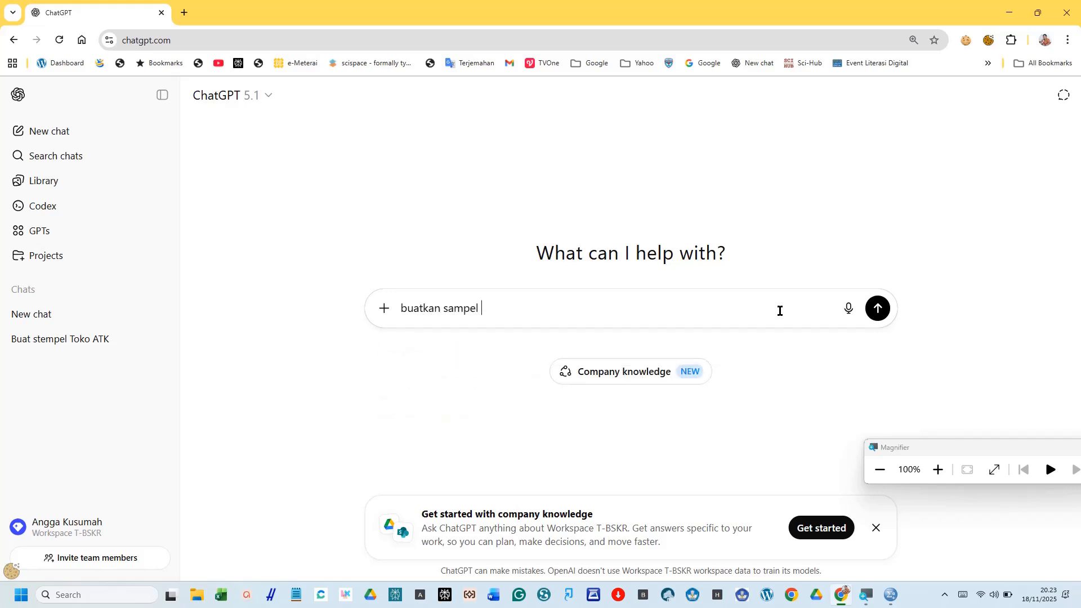
{"action": "type", "text": " pe"}
{"action": "type", "text": "ne"}
{"action": "type", "text": "litia"}
{"action": "type", "text": "n dg"}
{"action": "type", "text": "enga"}
{"action": "type", "text": "n jud"}
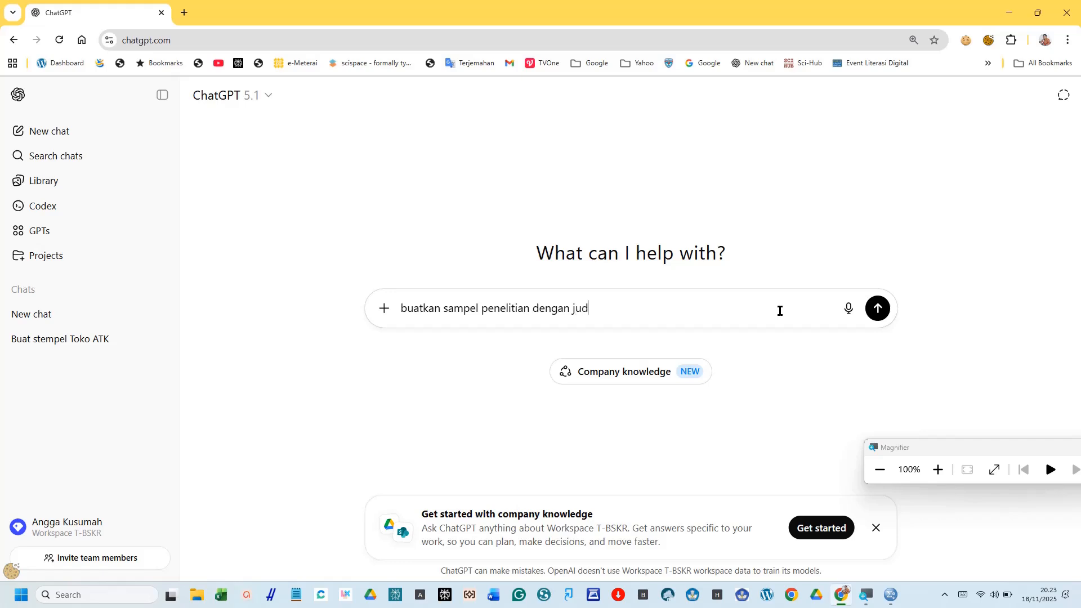
{"action": "type", "text": "ul Pengaruh kinerja"}
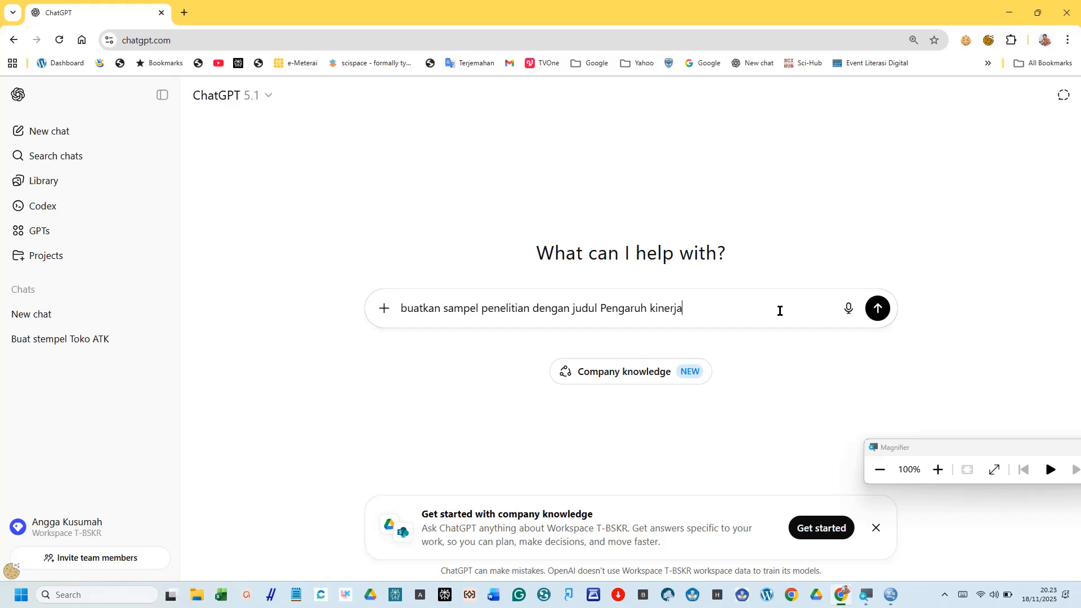
- Replace the word "kinerja" at the end of the prompt with "kompensasi dan lingkungan terhadap kinerja karyawan"
{"action": "key", "text": "BackSpace"}
{"action": "key", "text": "BackSpace"}
{"action": "key", "text": "BackSpace"}
{"action": "key", "text": "BackSpace"}
{"action": "key", "text": "BackSpace"}
{"action": "key", "text": "BackSpace"}
{"action": "key", "text": "BackSpace"}
{"action": "type", "text": "kompensi"}
{"action": "key", "text": "BackSpace"}
{"action": "type", "text": "asi dan lingkungan t"}
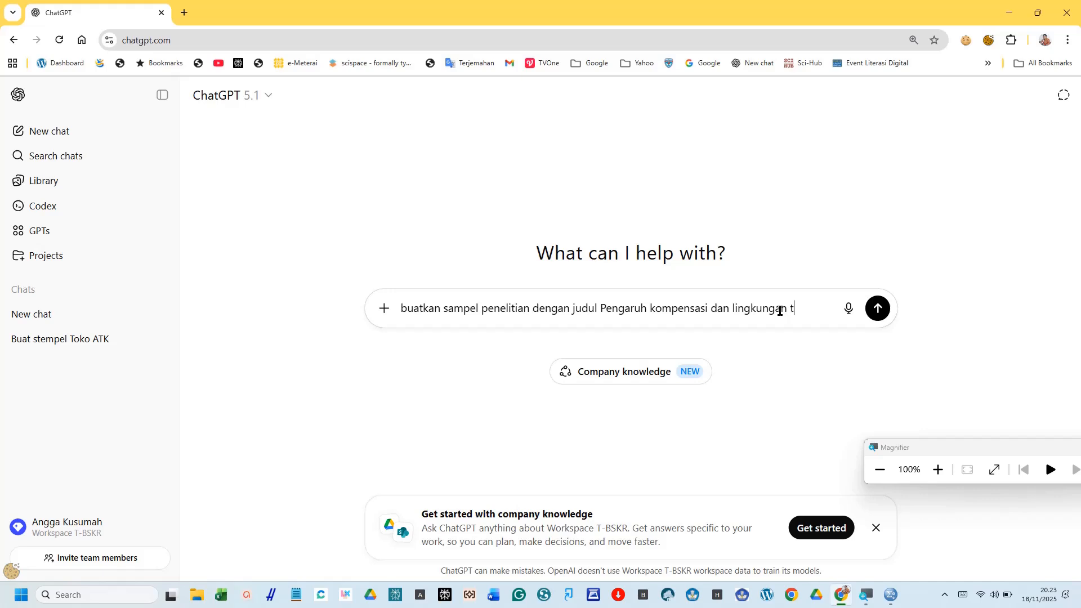
{"action": "type", "text": "erhadap"}
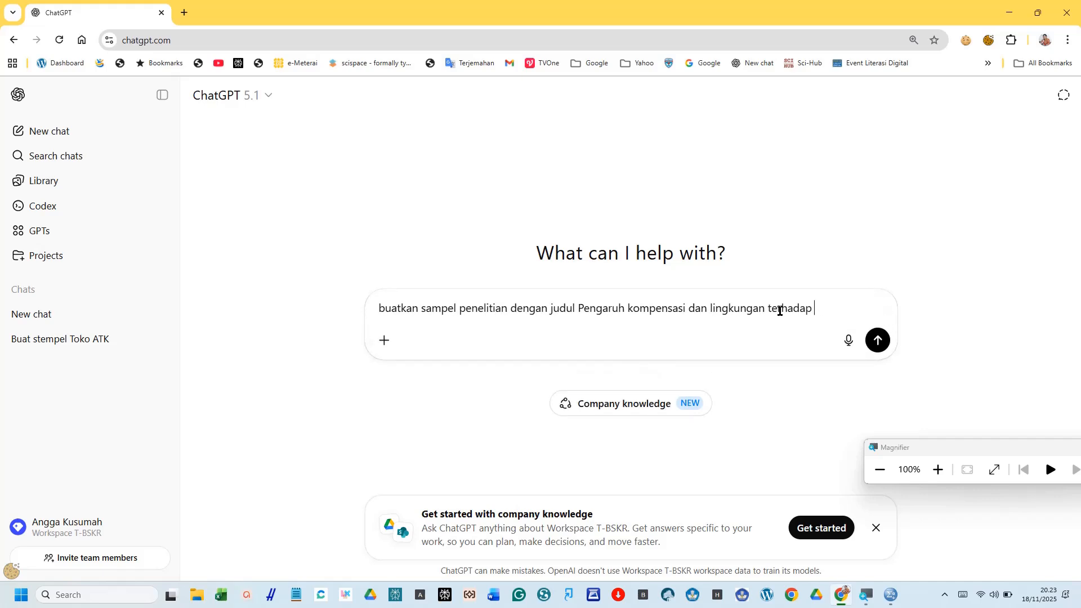
{"action": "type", "text": " kineerja karyawan"}
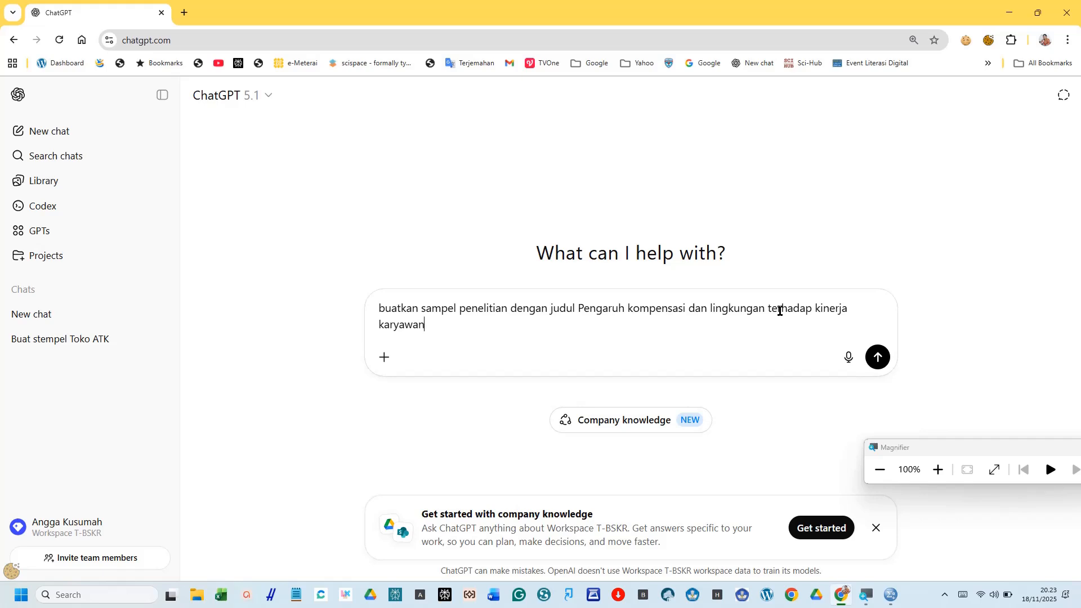
- Complete the prompt with "pt ABC dengan jumlah sampel 30 responden dalam bentuk excel" and send it
{"action": "type", "text": " pt A"}
{"action": "type", "text": "BC"}
{"action": "type", "text": " dengan jumlah"}
{"action": "type", "text": " sampel"}
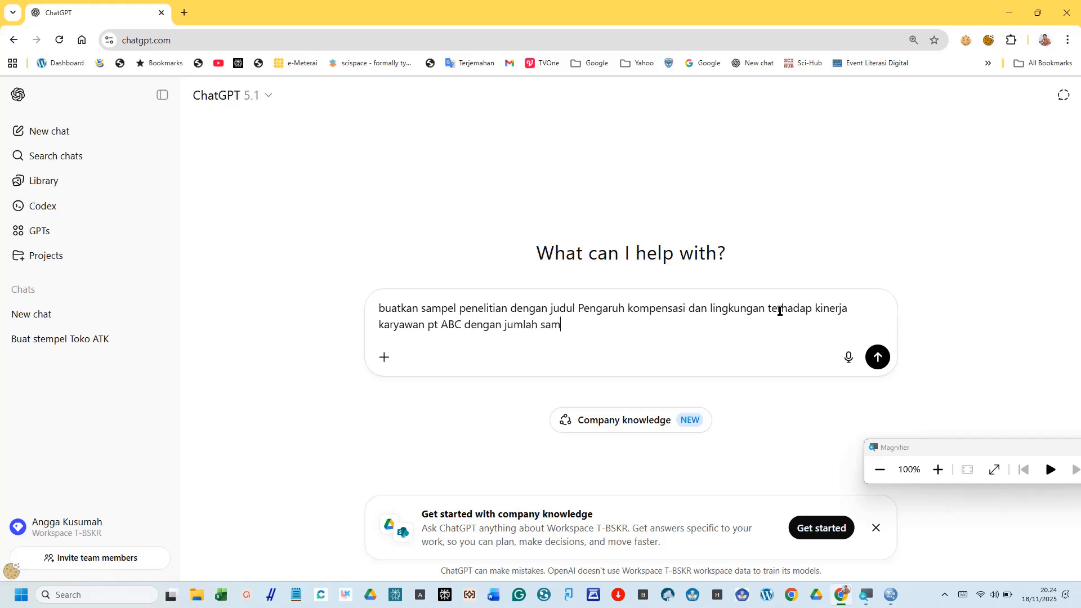
{"action": "type", "text": " 30 responden dalam bentu"}
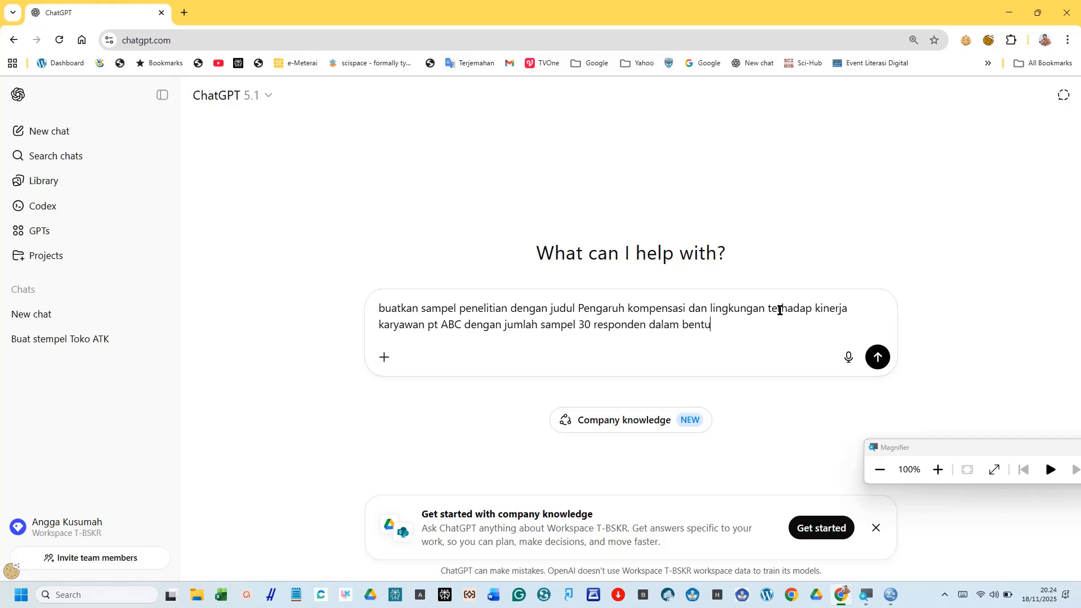
{"action": "type", "text": "k excel"}
{"action": "key", "text": "Return"}
- Download sampel_penelitian_kinerja.xlsx from the ChatGPT reply and open it in Excel
{"action": "left_click", "coordinate": [943, 467]}
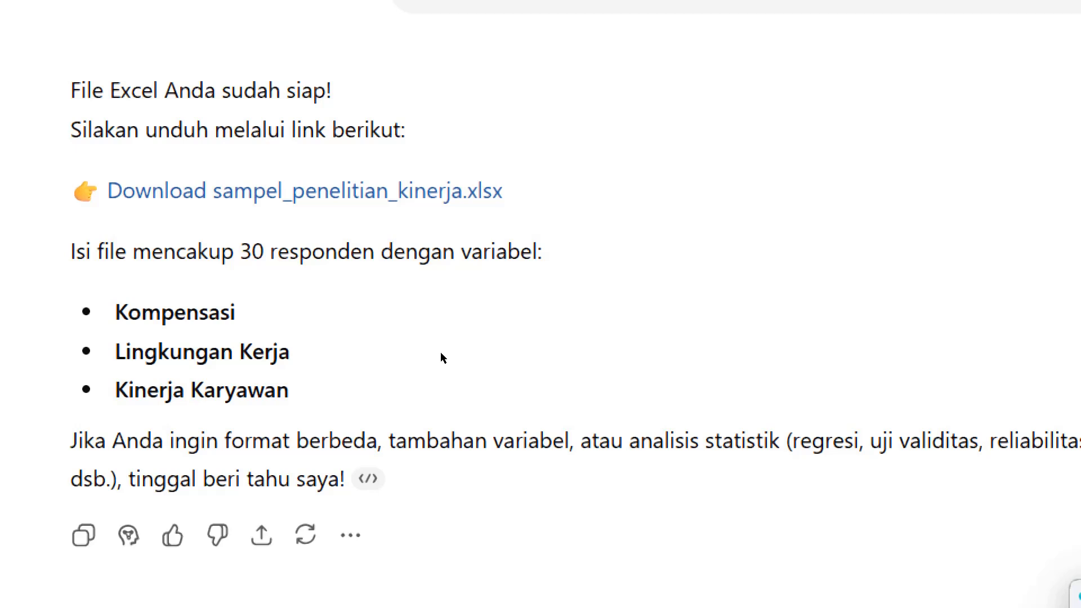
{"action": "left_click", "coordinate": [317, 195]}
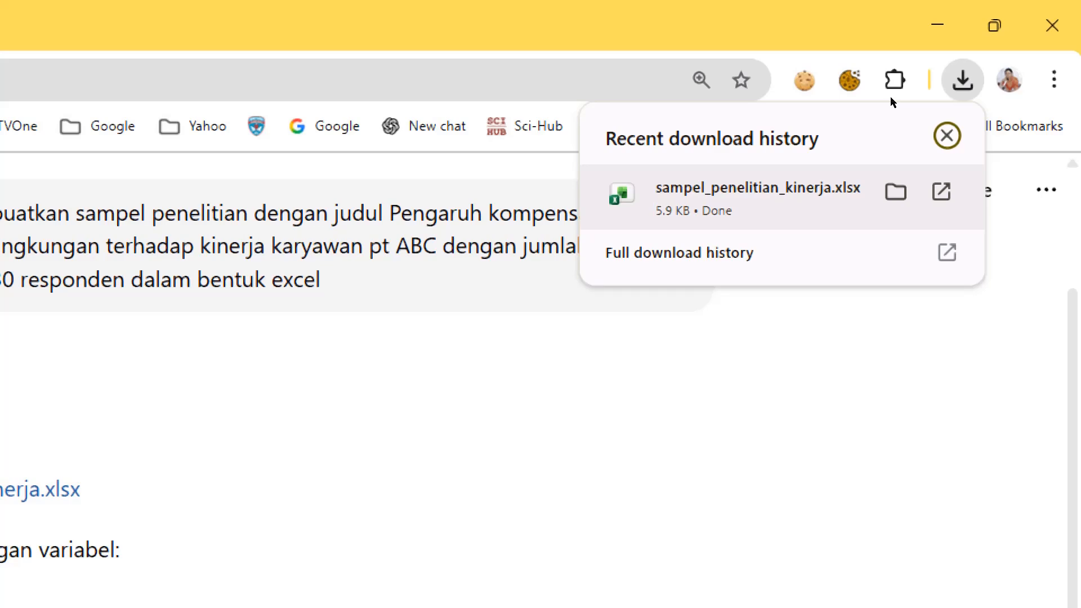
{"action": "left_click", "coordinate": [823, 187]}
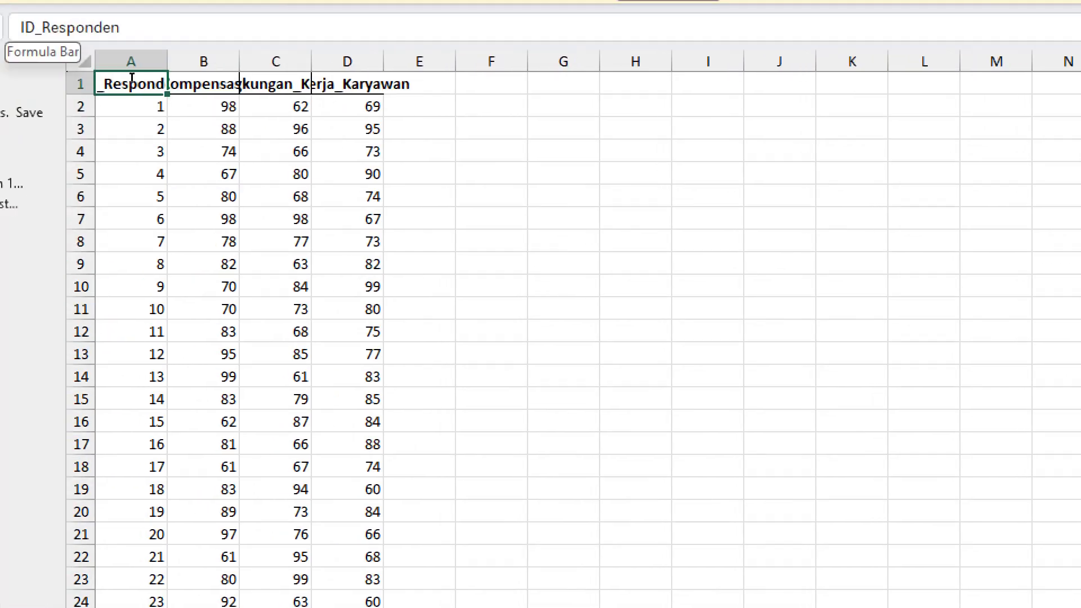
- Fit the Kompensasi column to its heading and look through all the respondent rows
{"action": "left_click", "coordinate": [235, 114]}
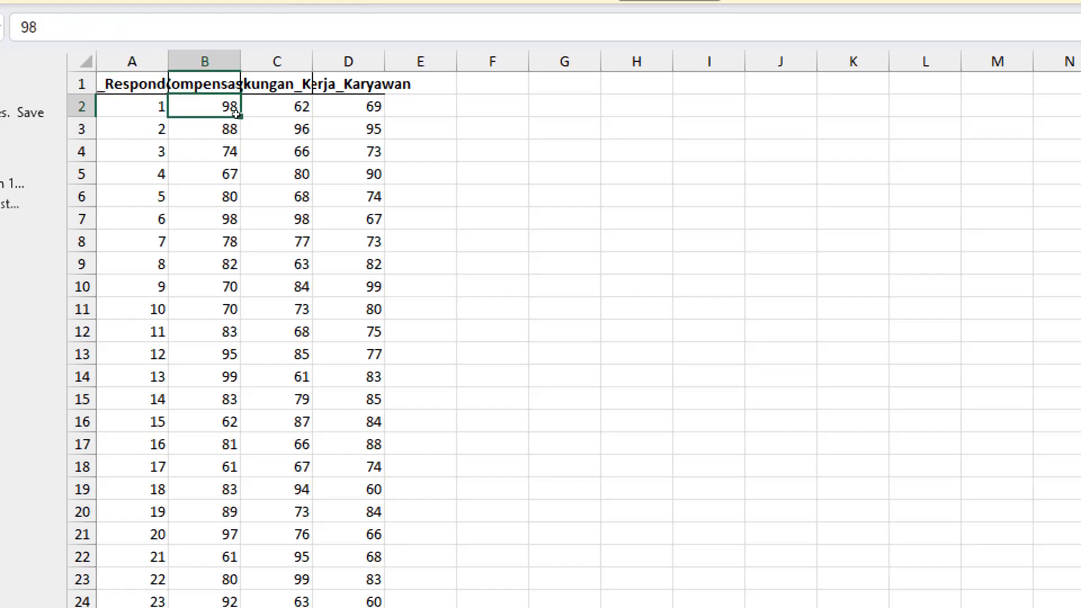
{"action": "double_click", "coordinate": [240, 84]}
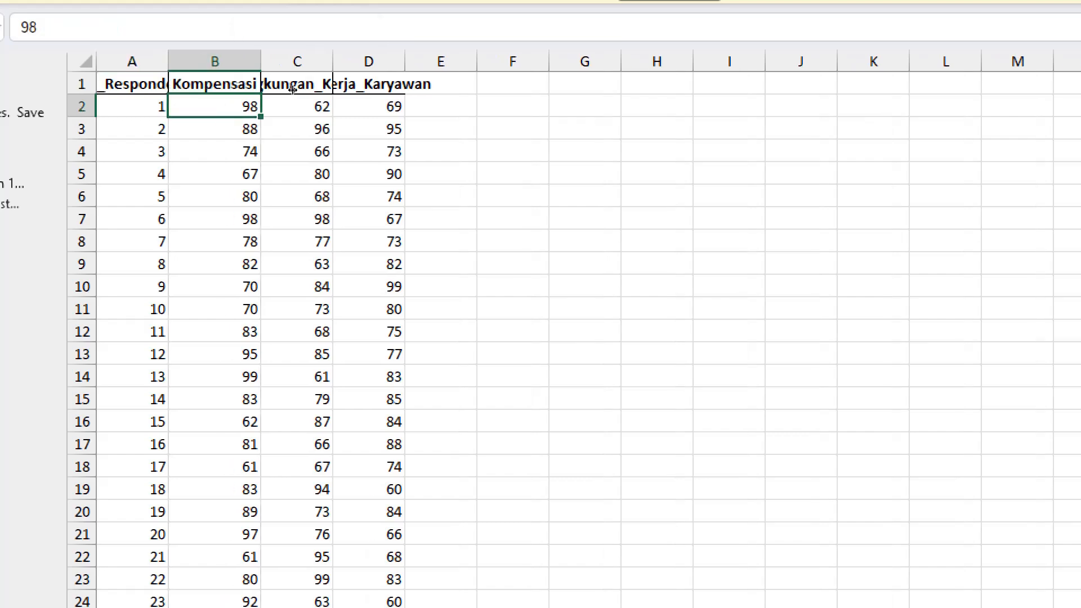
{"action": "scroll", "coordinate": [288, 233], "scroll_direction": "down", "scroll_amount": 7}
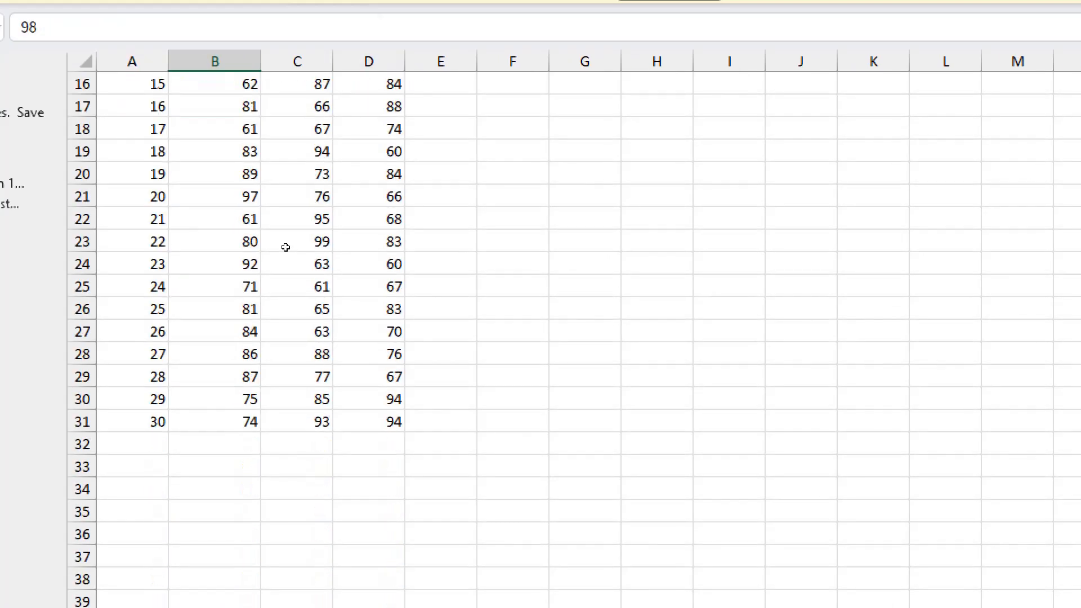
{"action": "scroll", "coordinate": [286, 247], "scroll_direction": "up", "scroll_amount": 7}
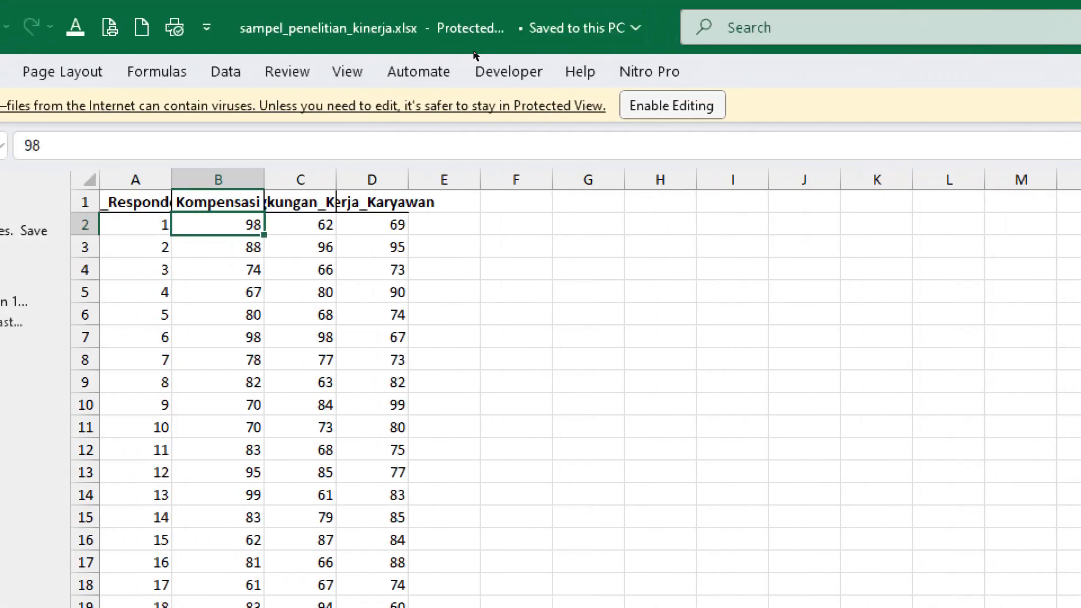
- Enable editing of the workbook and open the Save As dialog to browse for a folder
{"action": "left_click", "coordinate": [655, 106]}
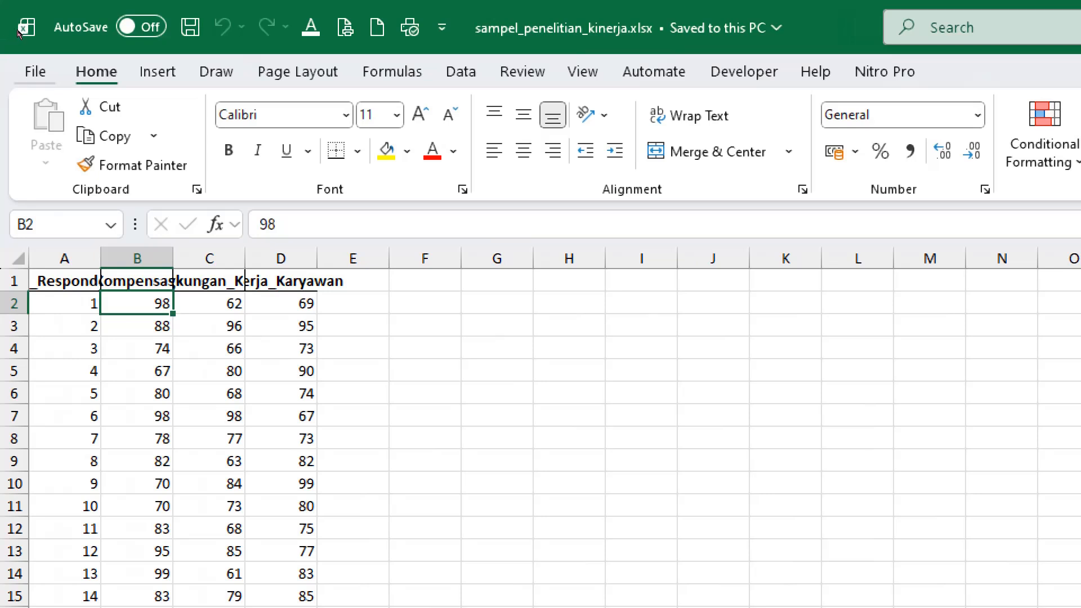
{"action": "key", "text": "alt+f"}
{"action": "key", "text": "a"}
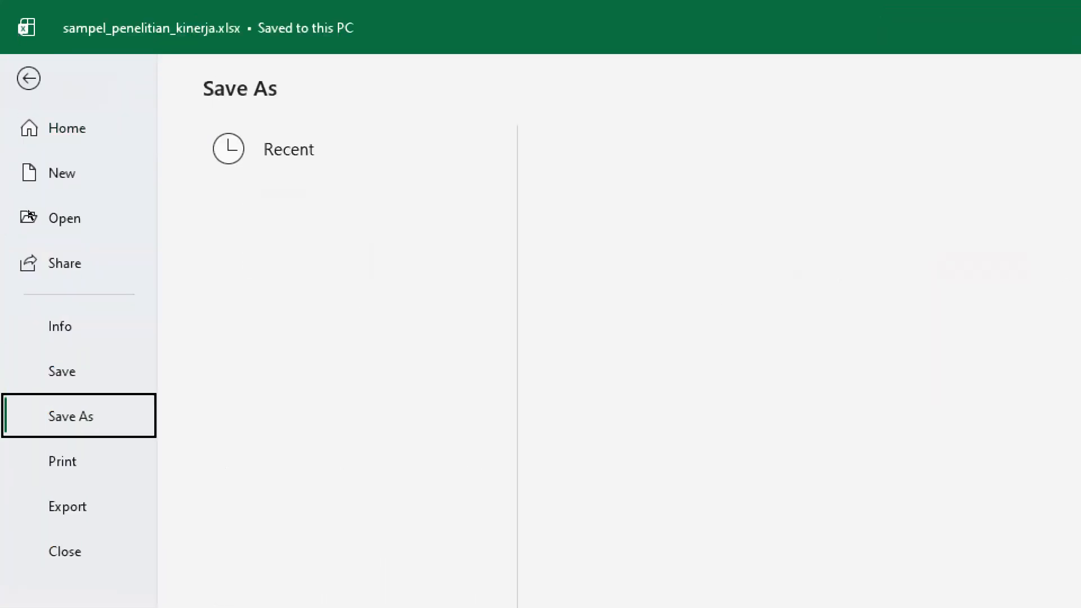
{"action": "left_click", "coordinate": [292, 528]}
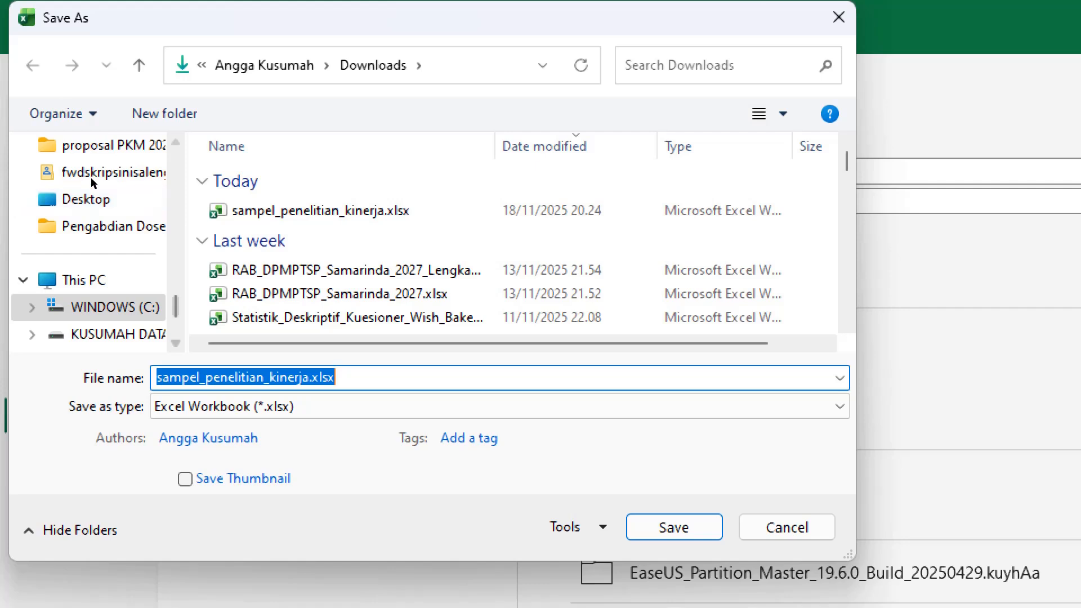
- Save the workbook as sampel_penelitian_kinerja.xlsx in the Desktop folder of the personal OneDrive
{"action": "scroll", "coordinate": [68, 135], "scroll_direction": "down", "scroll_amount": 1}
{"action": "scroll", "coordinate": [70, 117], "scroll_direction": "up", "scroll_amount": 5}
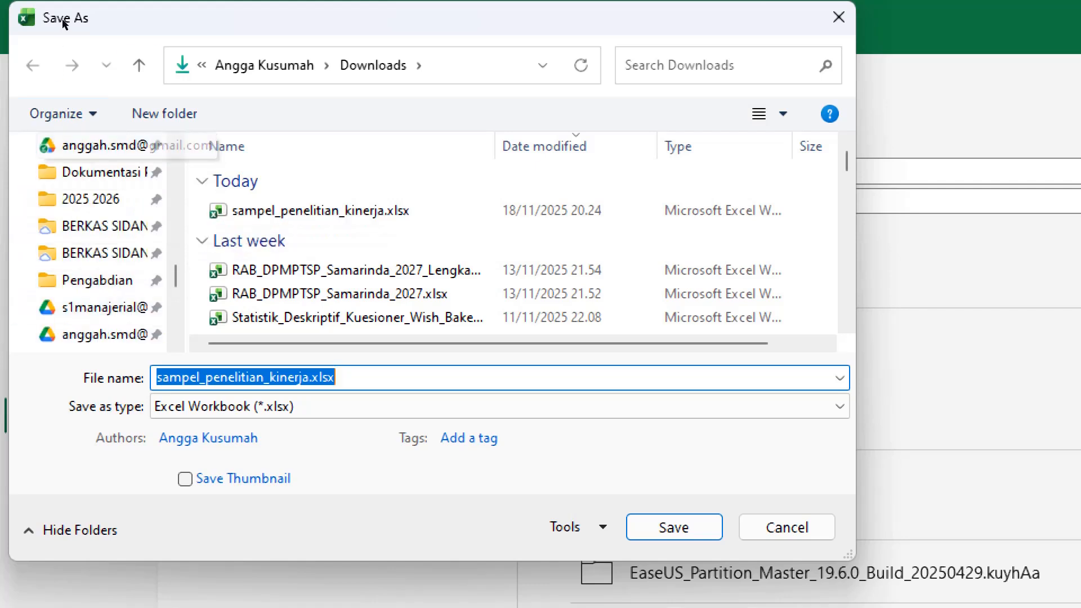
{"action": "scroll", "coordinate": [55, 109], "scroll_direction": "up", "scroll_amount": 5}
{"action": "scroll", "coordinate": [54, 110], "scroll_direction": "down", "scroll_amount": 2}
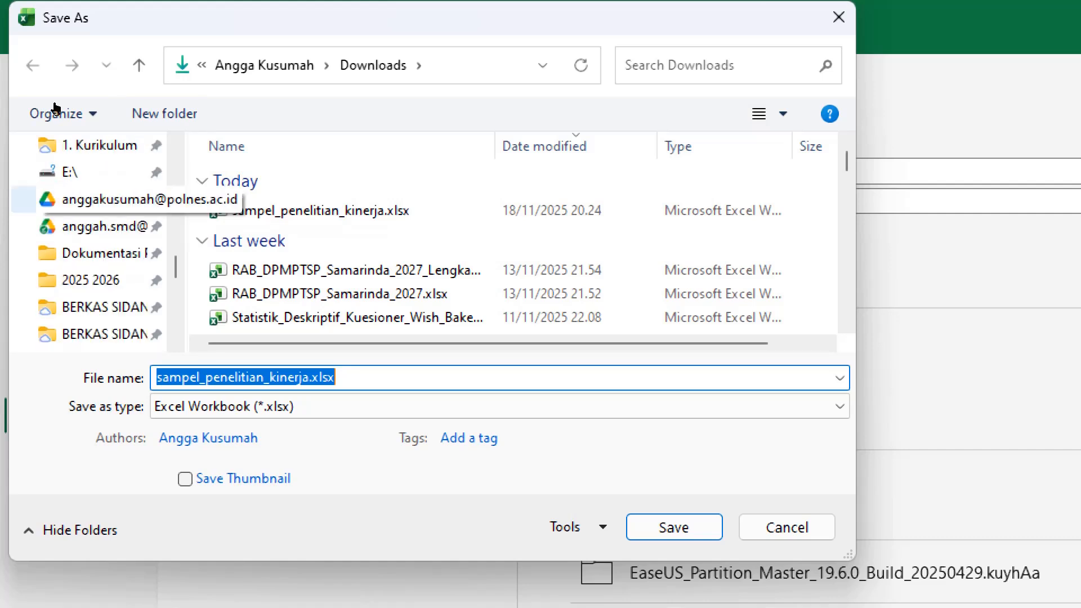
{"action": "scroll", "coordinate": [50, 128], "scroll_direction": "up", "scroll_amount": 4}
{"action": "scroll", "coordinate": [49, 130], "scroll_direction": "up", "scroll_amount": 3}
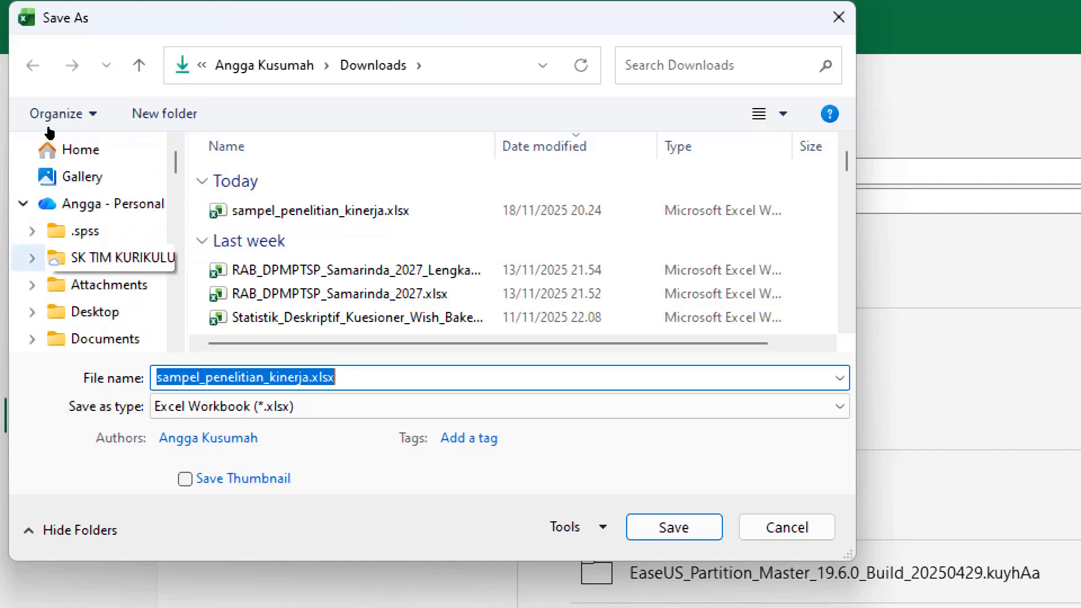
{"action": "scroll", "coordinate": [51, 107], "scroll_direction": "down", "scroll_amount": 2}
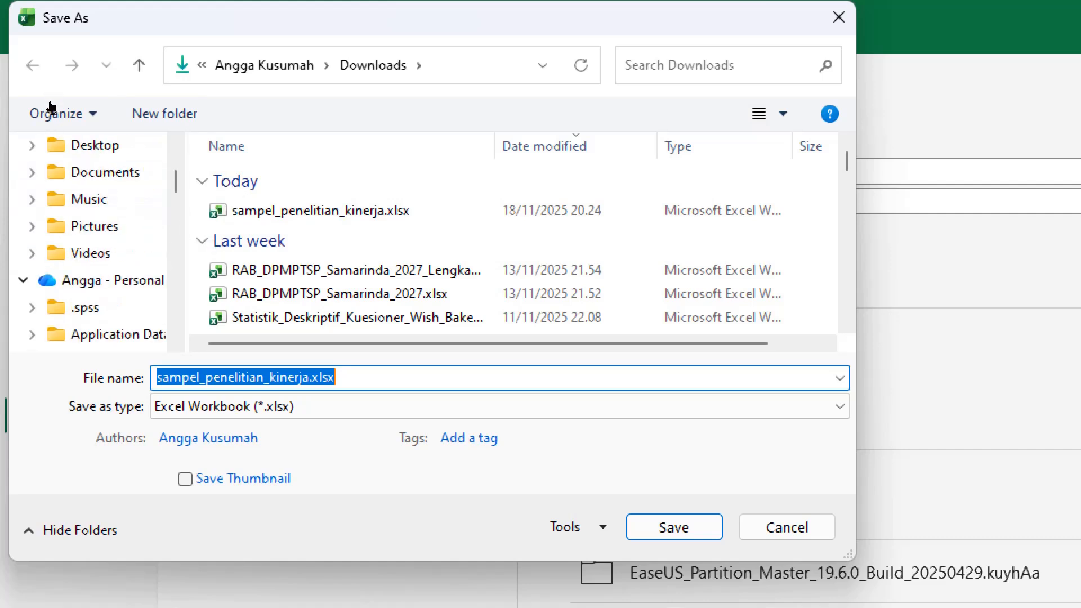
{"action": "left_click", "coordinate": [84, 146]}
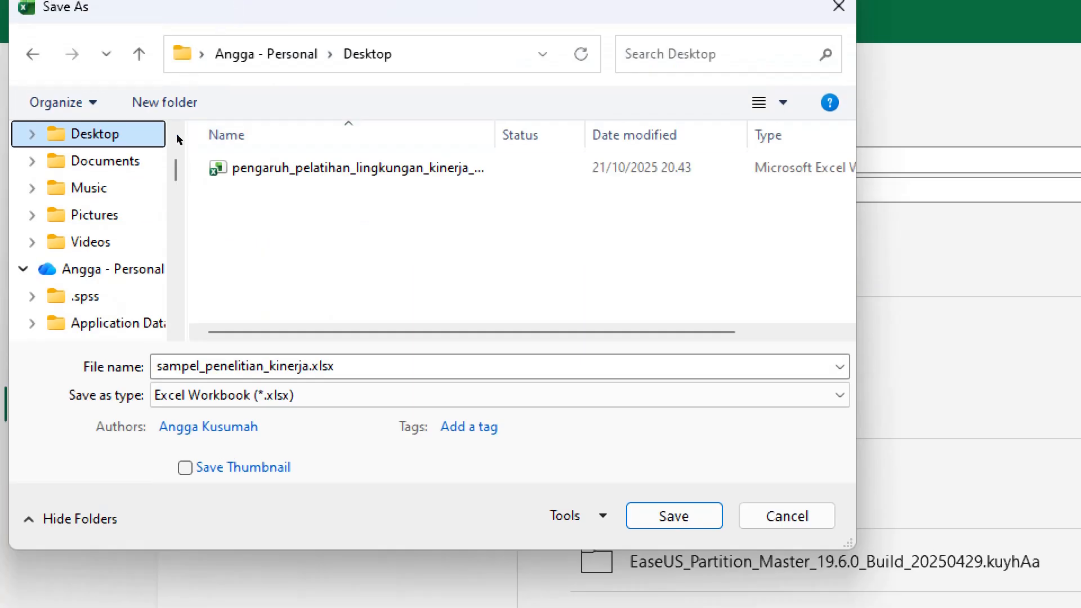
{"action": "scroll", "coordinate": [207, 169], "scroll_direction": "right", "scroll_amount": 2}
{"action": "scroll", "coordinate": [30, 144], "scroll_direction": "down", "scroll_amount": 3}
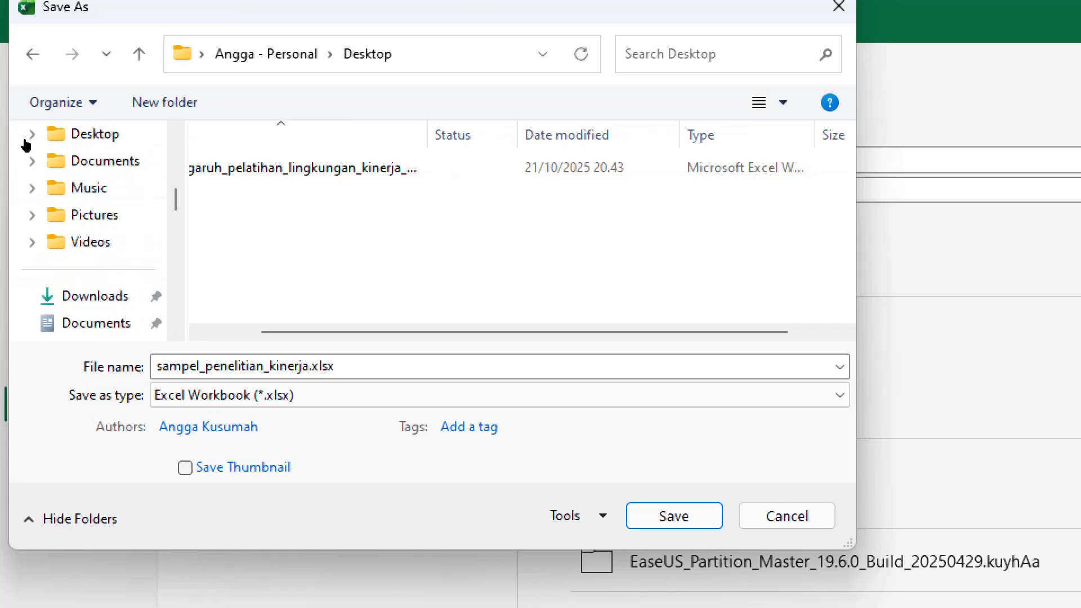
{"action": "left_click", "coordinate": [67, 134]}
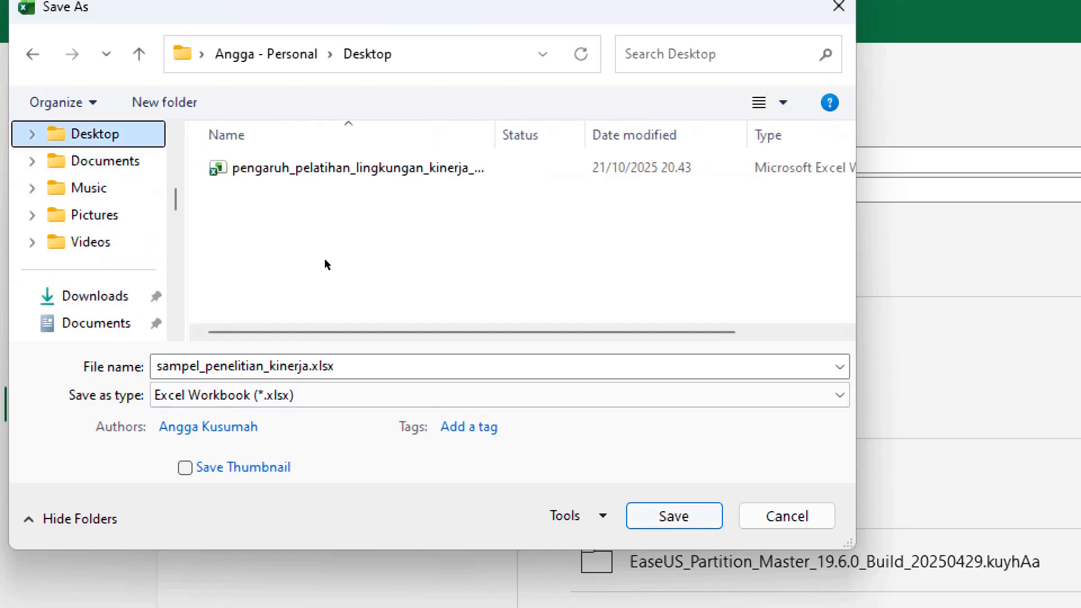
{"action": "key", "text": "Return"}
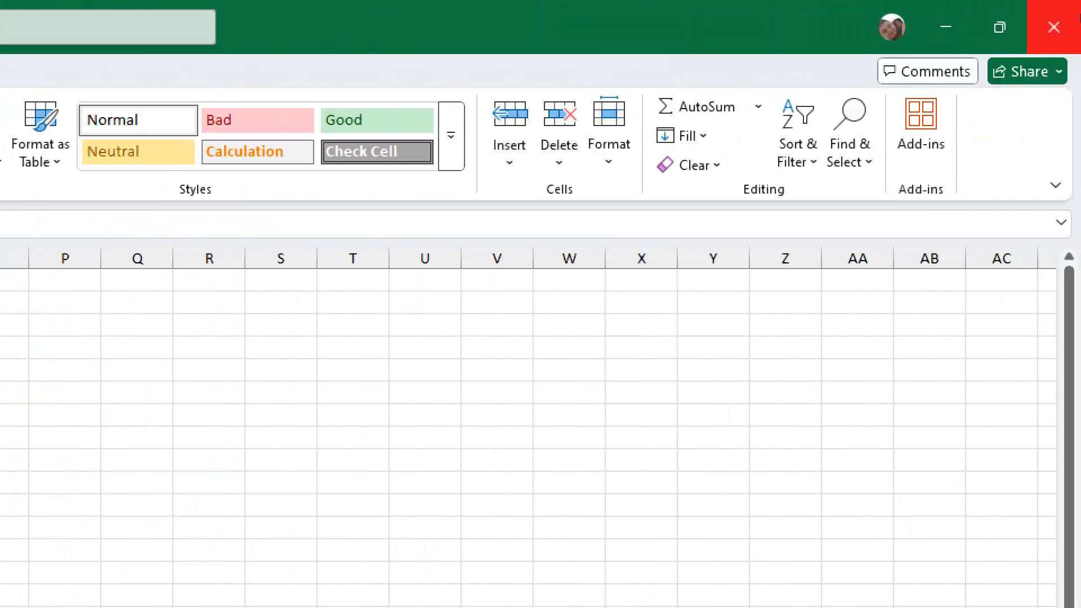
- Close the workbook, discarding the unopened recovered files, and minimize the ChatGPT browser window
{"action": "left_click", "coordinate": [1072, 11]}
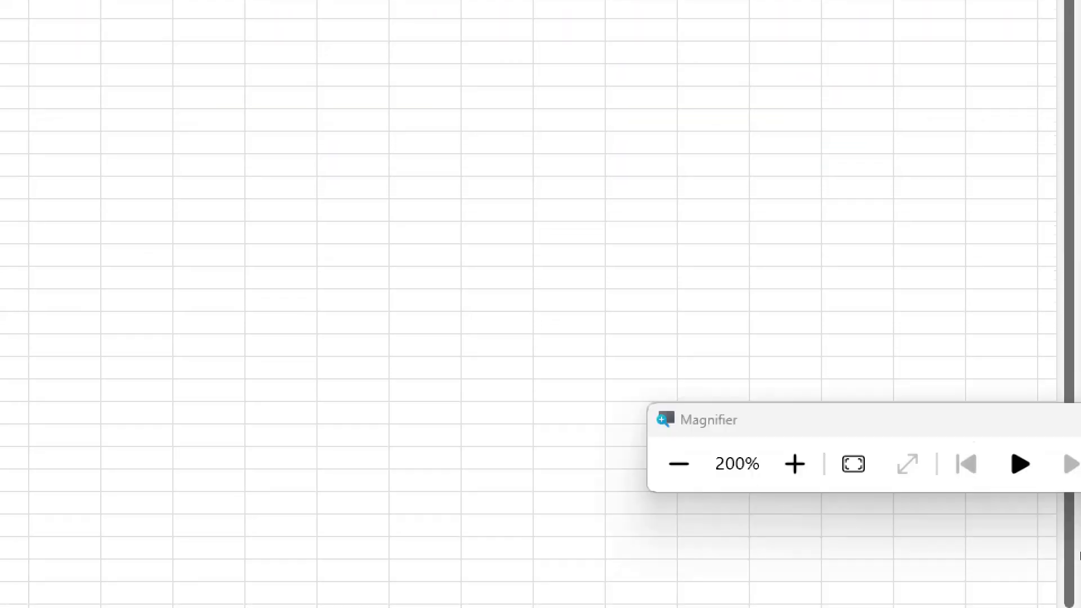
{"action": "left_click", "coordinate": [883, 463]}
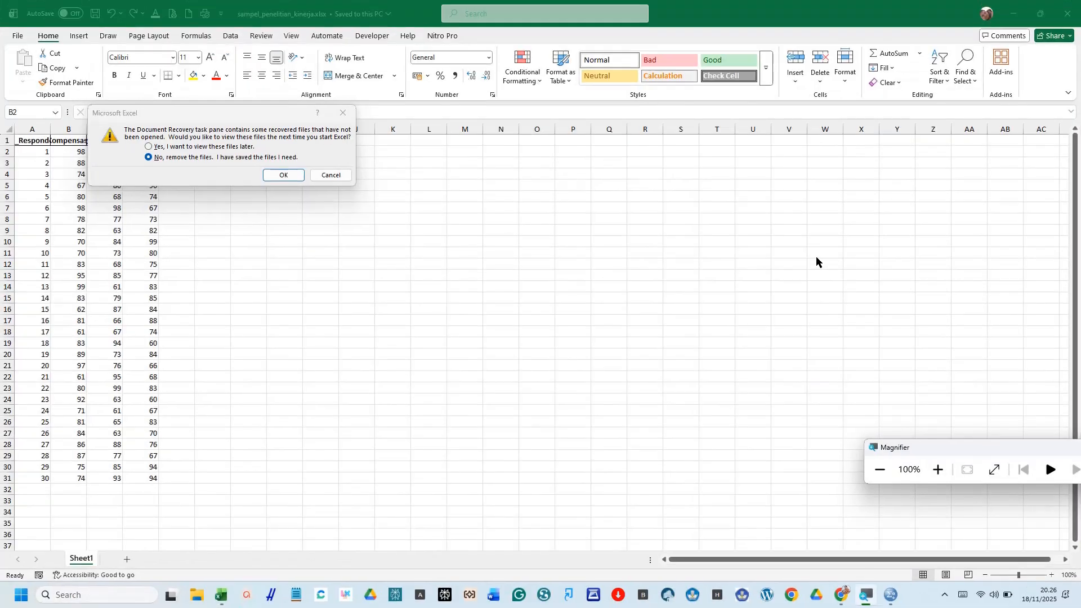
{"action": "left_click", "coordinate": [292, 178]}
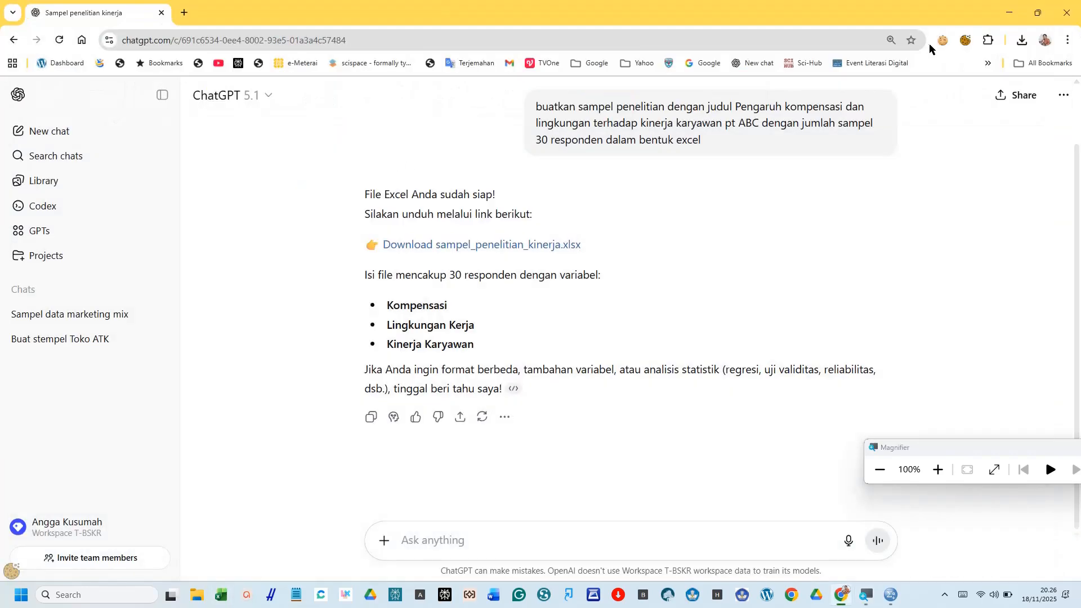
{"action": "left_click", "coordinate": [1007, 12]}
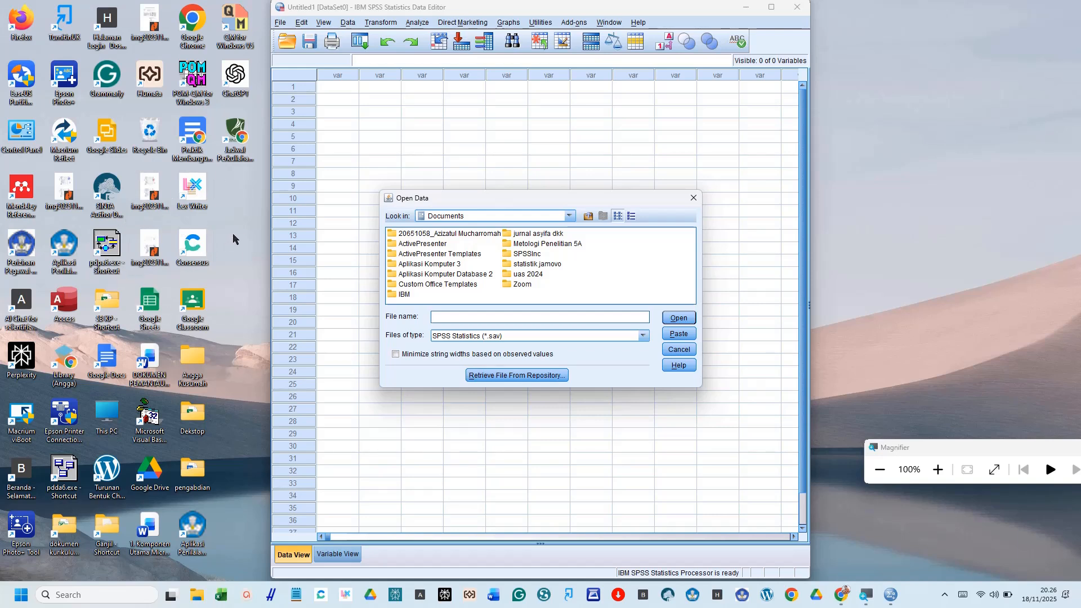
- Reopen the Desktop copy of sampel_penelitian_kinerja.xlsx in Excel, save it to the D: drive under the same name, and close it
{"action": "left_click", "coordinate": [225, 594]}
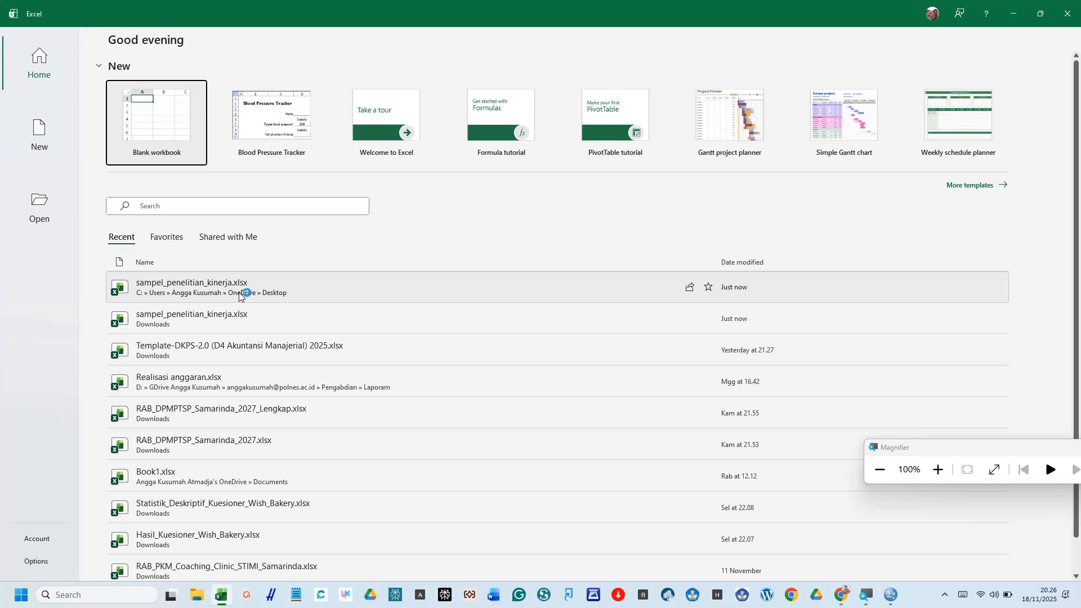
{"action": "left_click", "coordinate": [265, 294]}
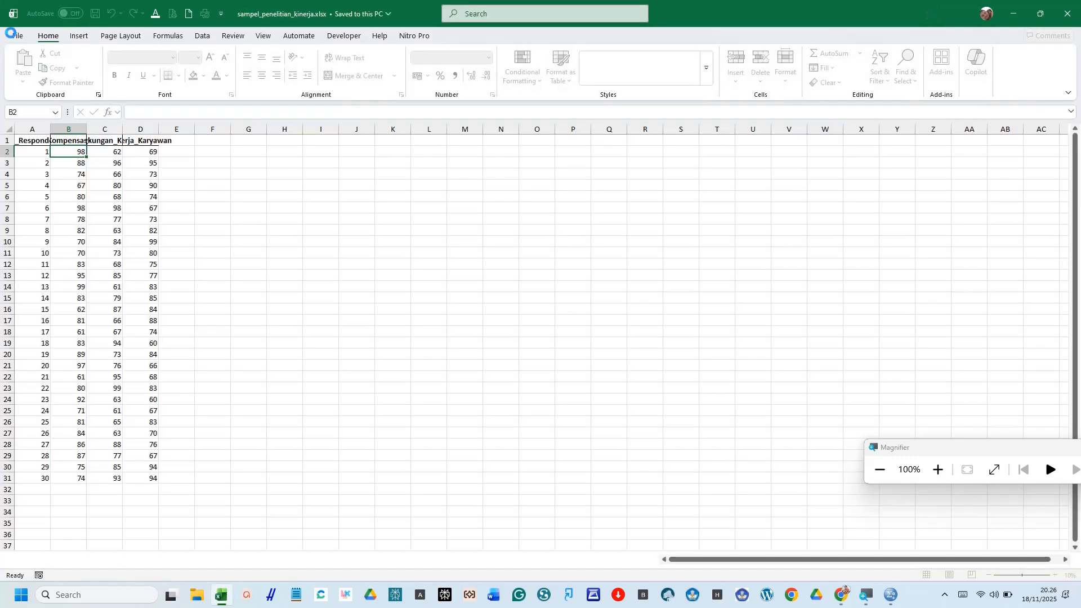
{"action": "left_click", "coordinate": [15, 36]}
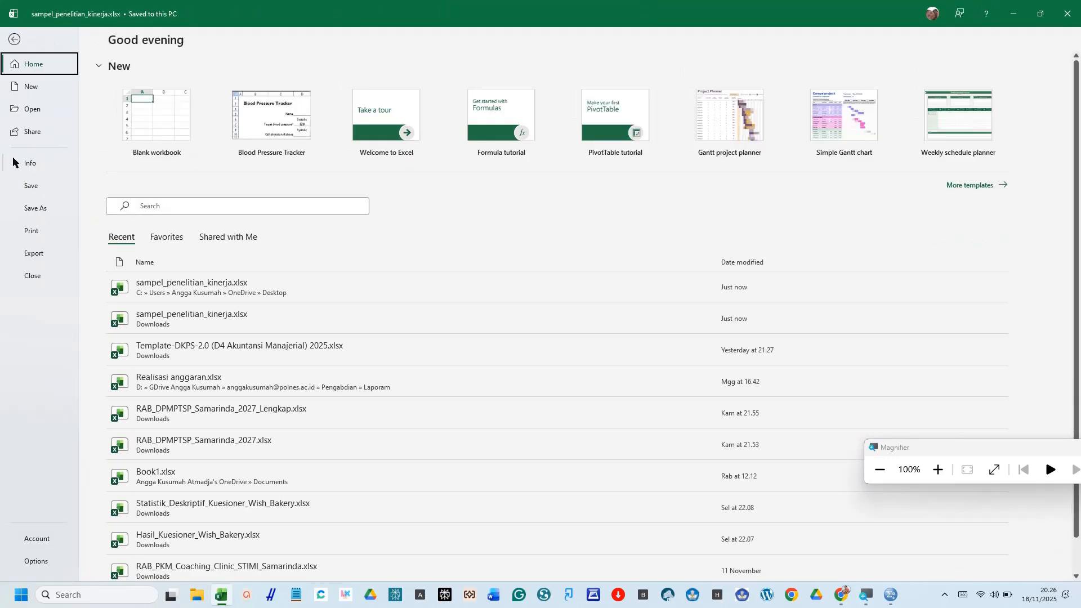
{"action": "left_click", "coordinate": [36, 207]}
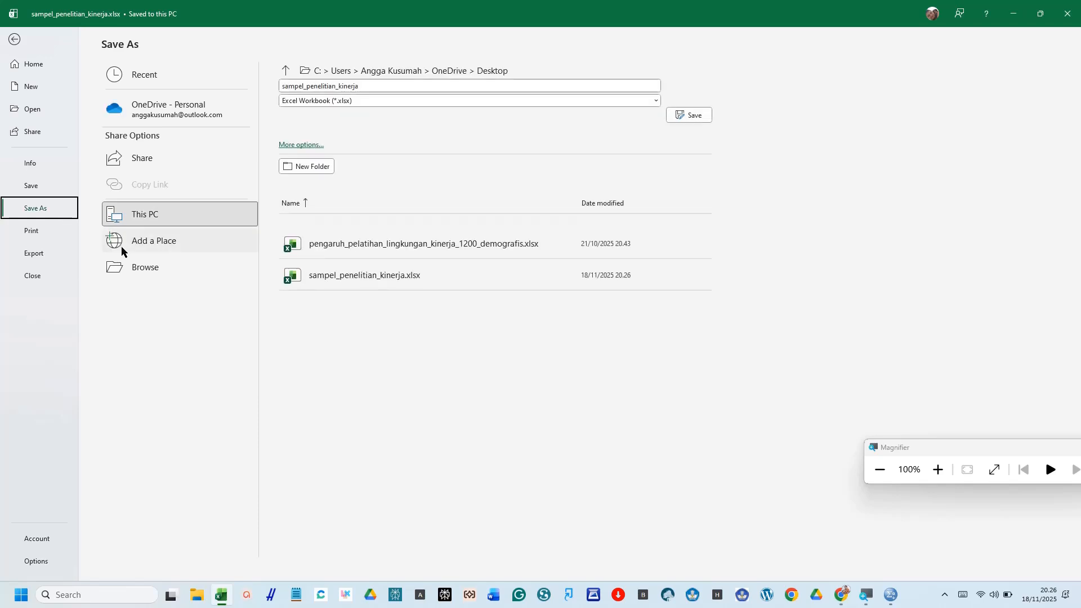
{"action": "left_click", "coordinate": [135, 269]}
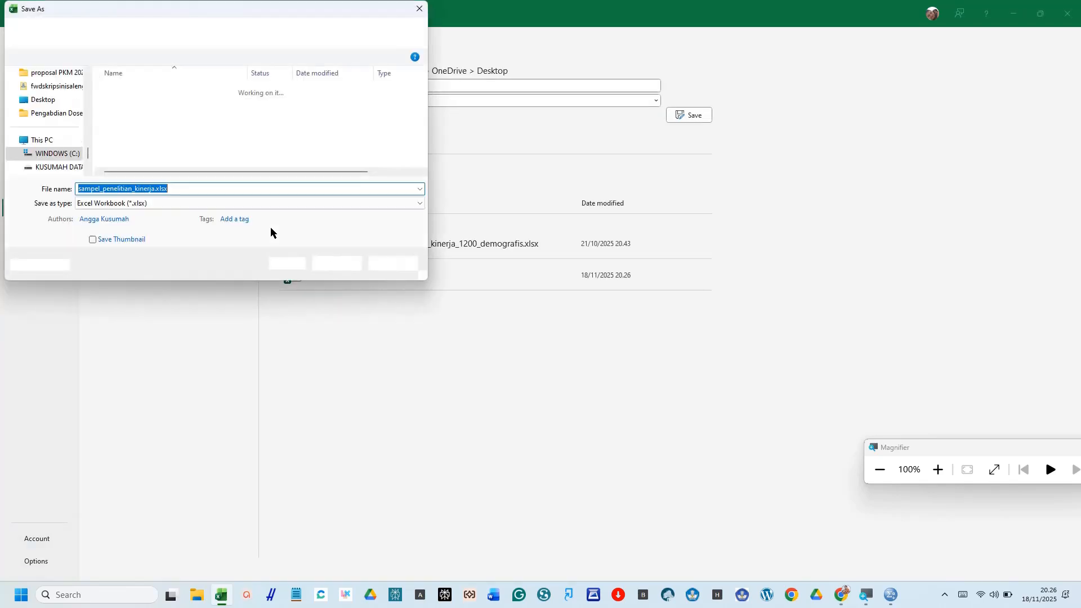
{"action": "left_click", "coordinate": [55, 167]}
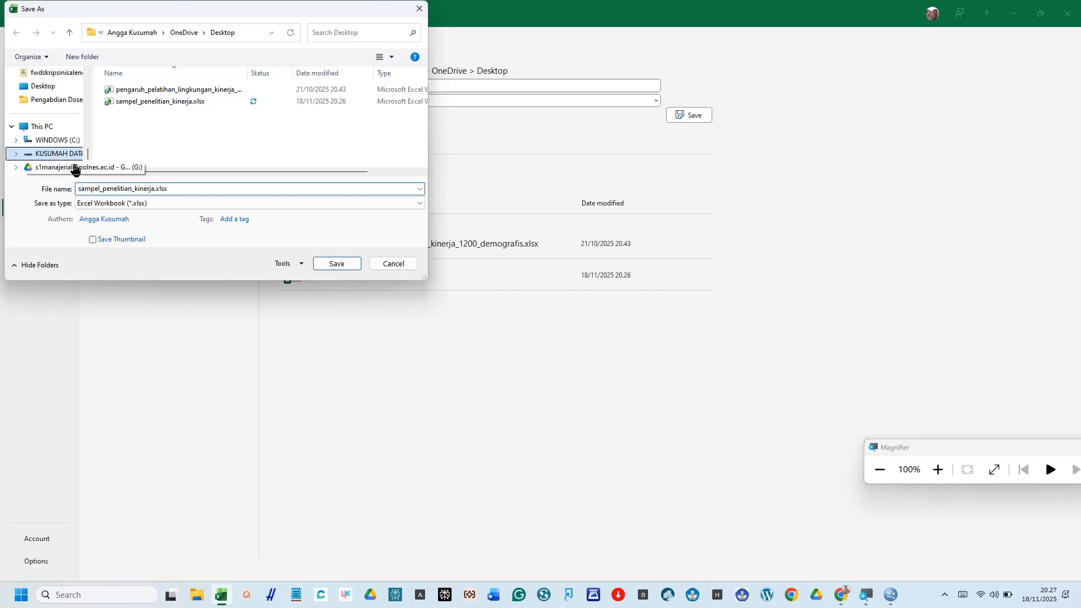
{"action": "left_click", "coordinate": [320, 265]}
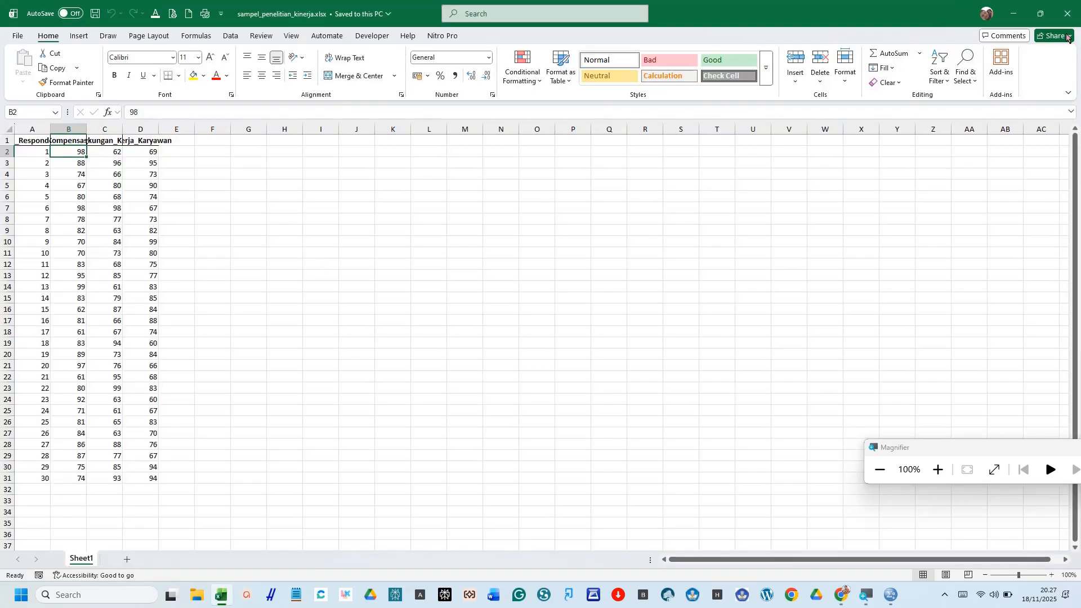
{"action": "left_click", "coordinate": [1066, 18]}
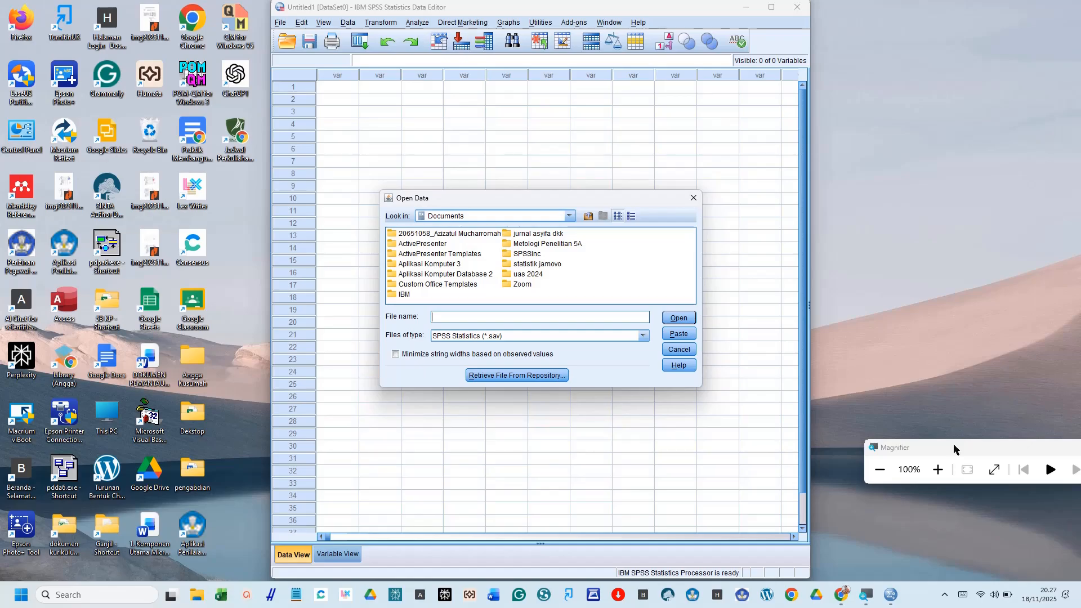
- In the SPSS Open Data dialog, browse to the D: drive and set the file type to Excel (*.xls, *.xlsx, *.xlsm)
{"action": "left_click", "coordinate": [942, 466]}
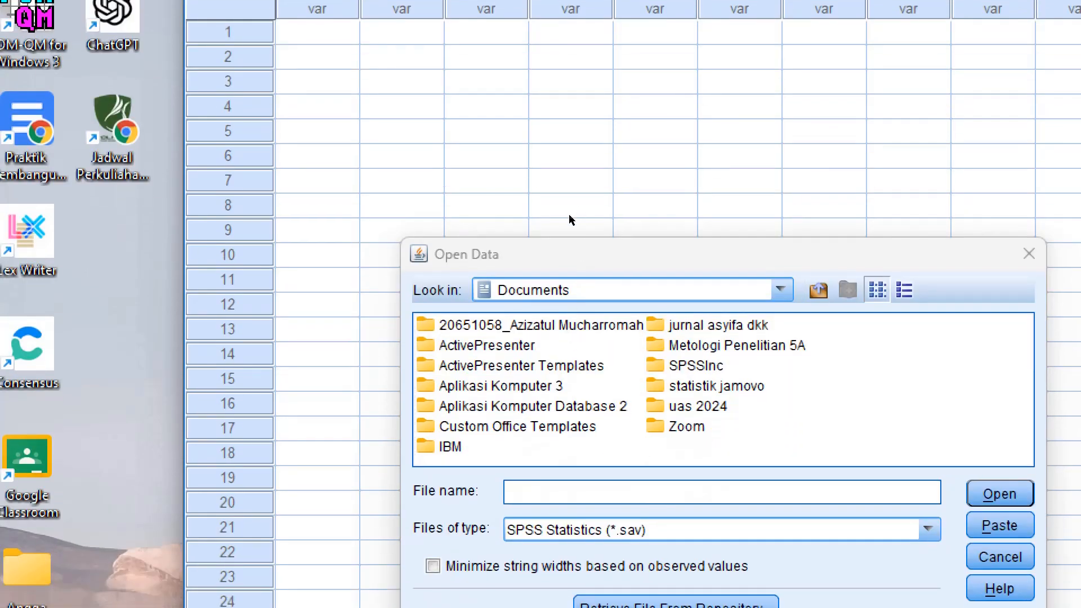
{"action": "left_click", "coordinate": [569, 216]}
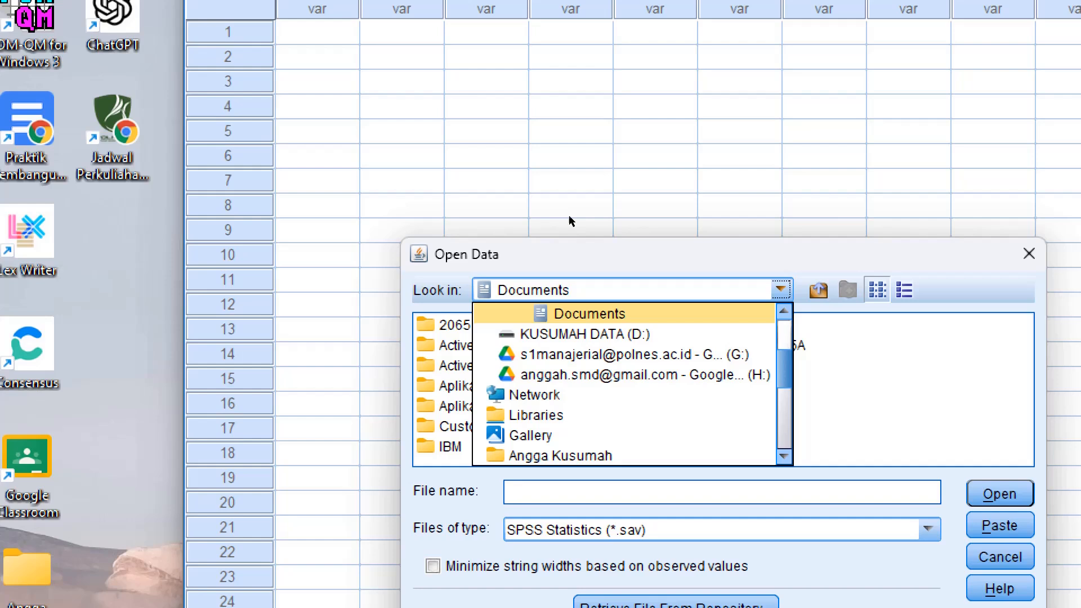
{"action": "left_click", "coordinate": [517, 237]}
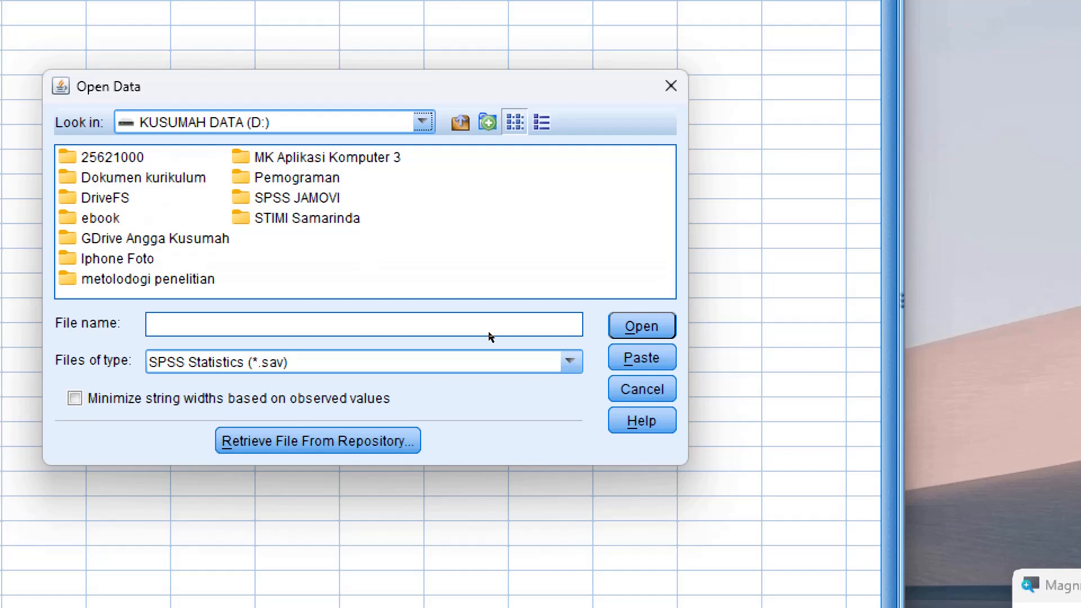
{"action": "left_click", "coordinate": [489, 362]}
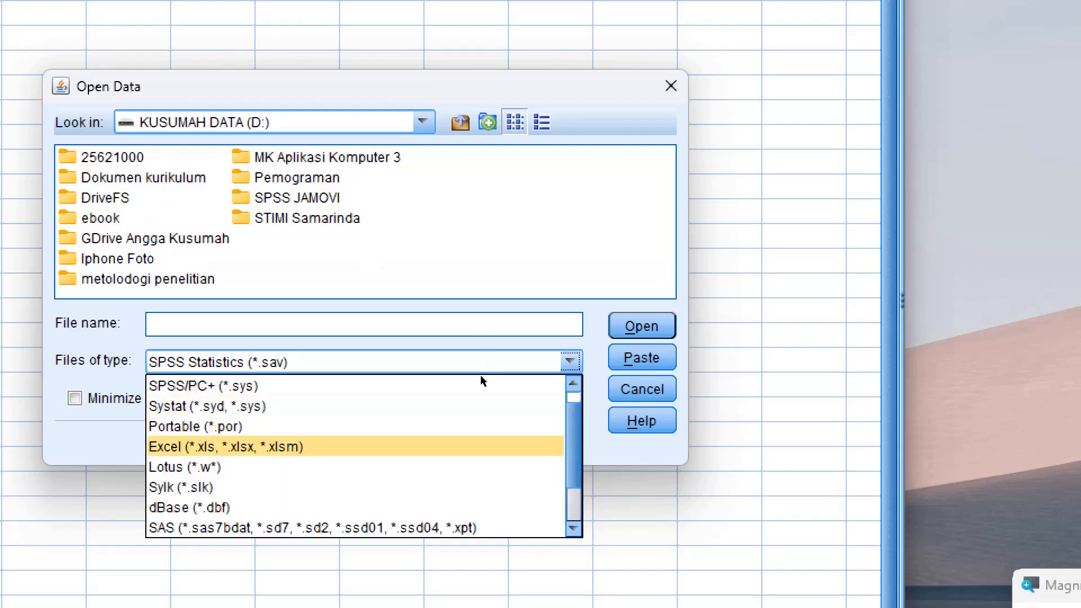
{"action": "key", "text": "Return"}
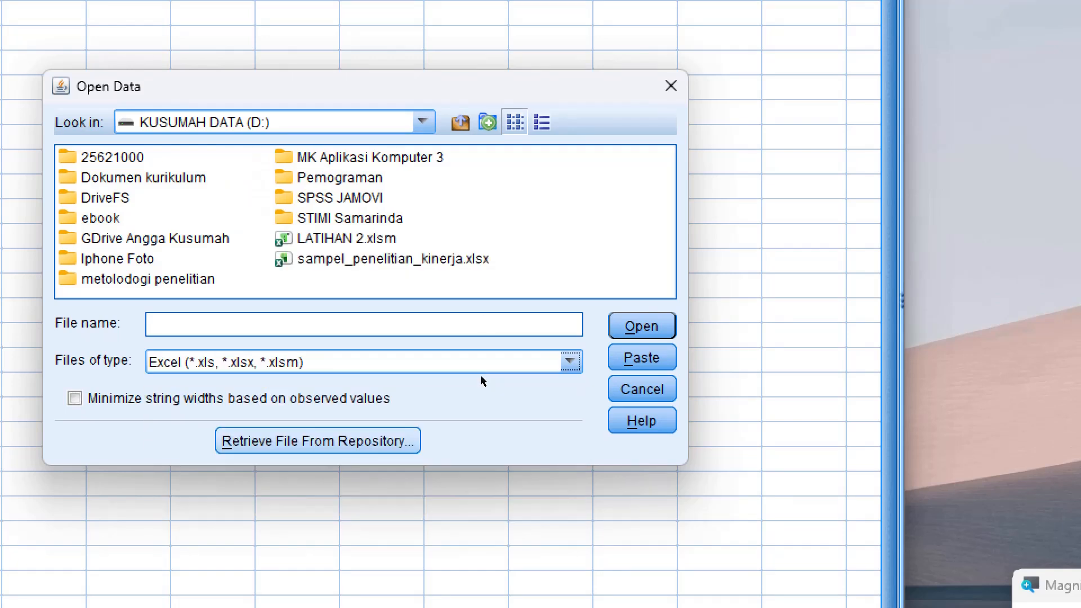
- Open sampel_penelitian_kinerja.xlsx, importing Sheet1 [A1:D31] with variable names from the first row, and look through the imported rows
{"action": "left_click", "coordinate": [540, 283]}
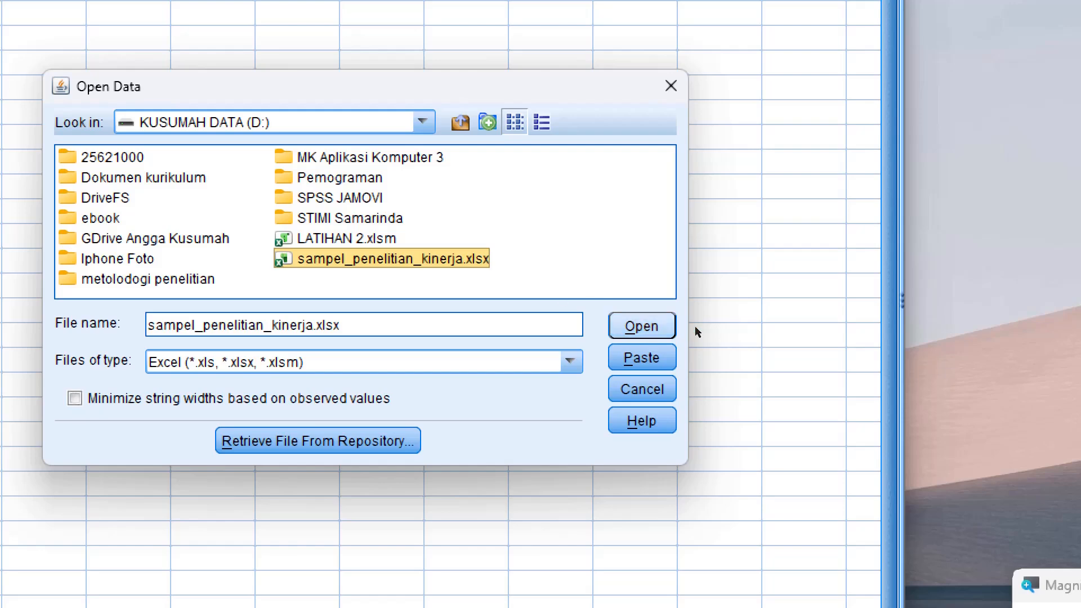
{"action": "key", "text": "Return"}
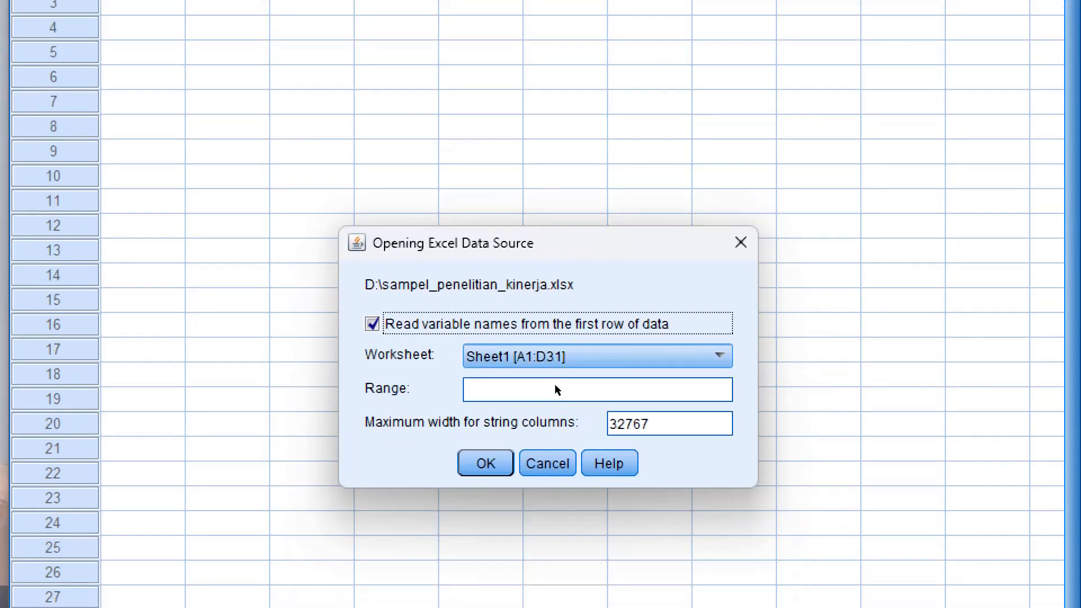
{"action": "left_click", "coordinate": [518, 357]}
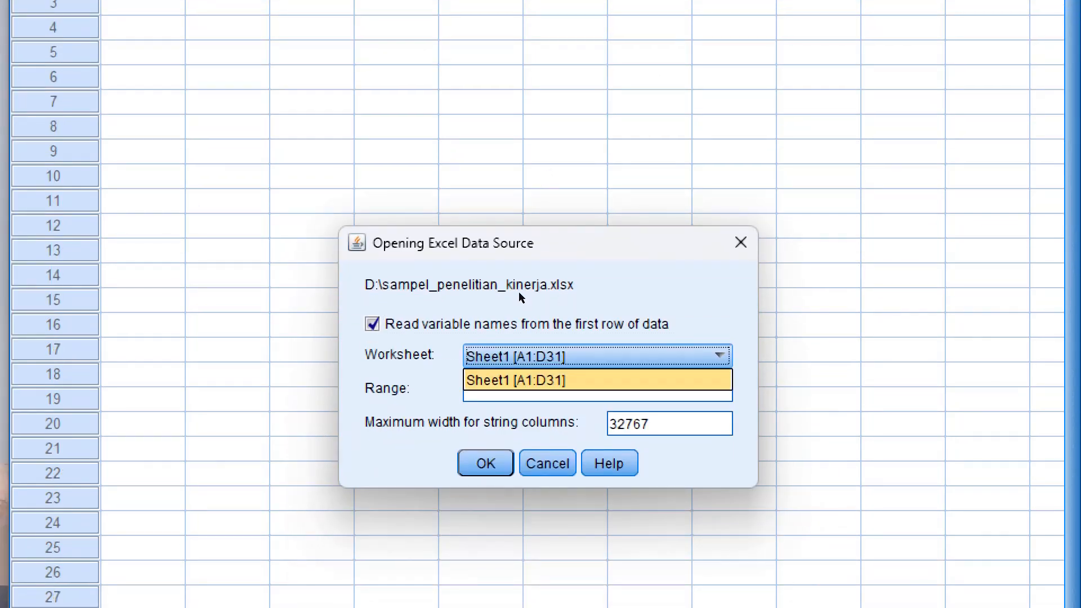
{"action": "left_click", "coordinate": [518, 357]}
{"action": "key", "text": "Return"}
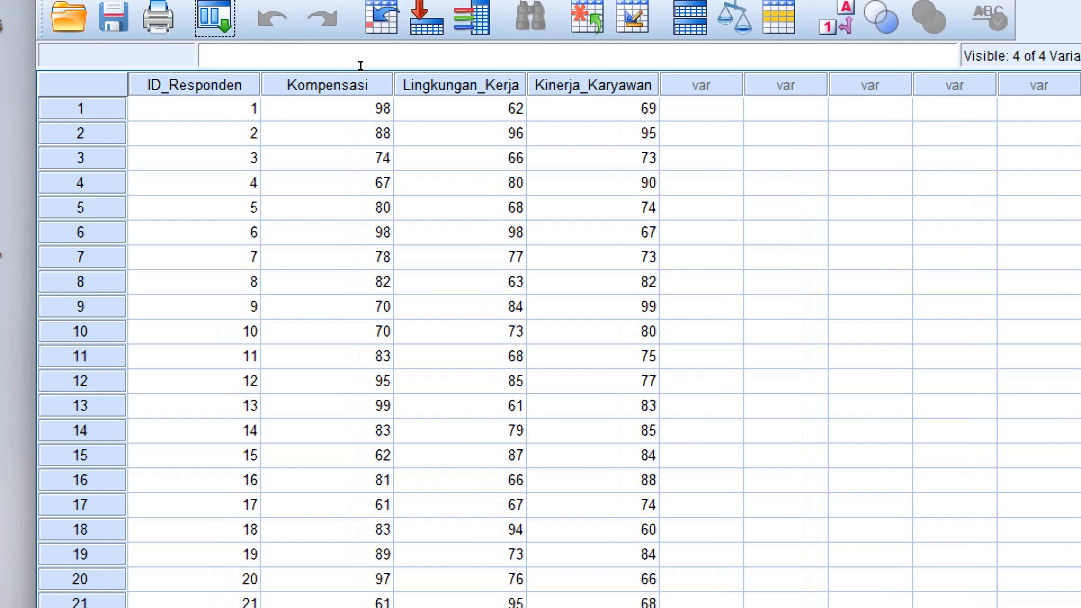
{"action": "scroll", "coordinate": [374, 187], "scroll_direction": "down", "scroll_amount": 5}
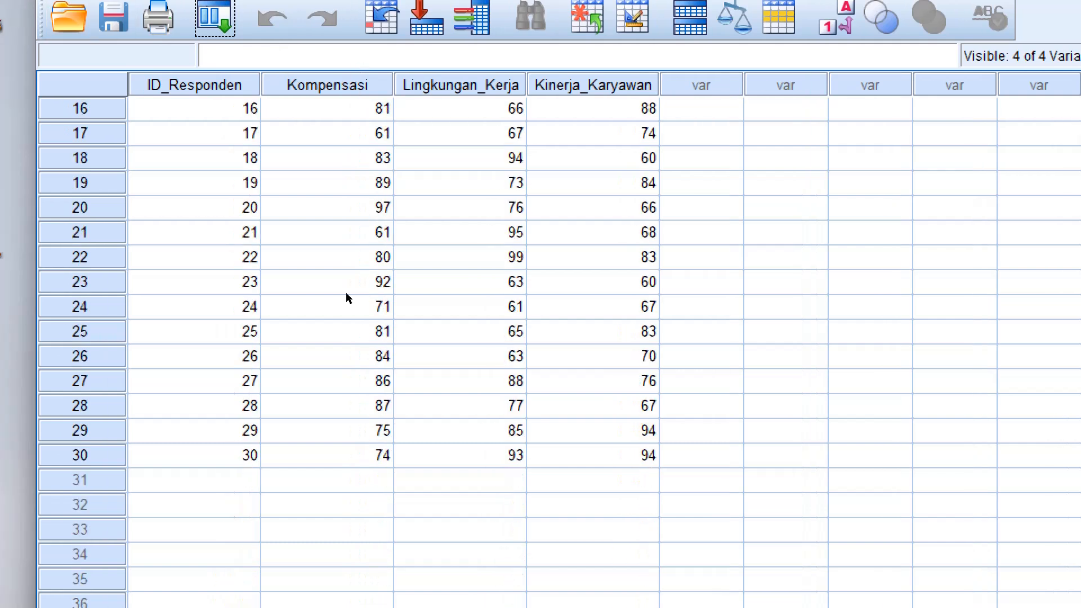
{"action": "scroll", "coordinate": [346, 292], "scroll_direction": "up", "scroll_amount": 4}
{"action": "scroll", "coordinate": [378, 197], "scroll_direction": "up", "scroll_amount": 1}
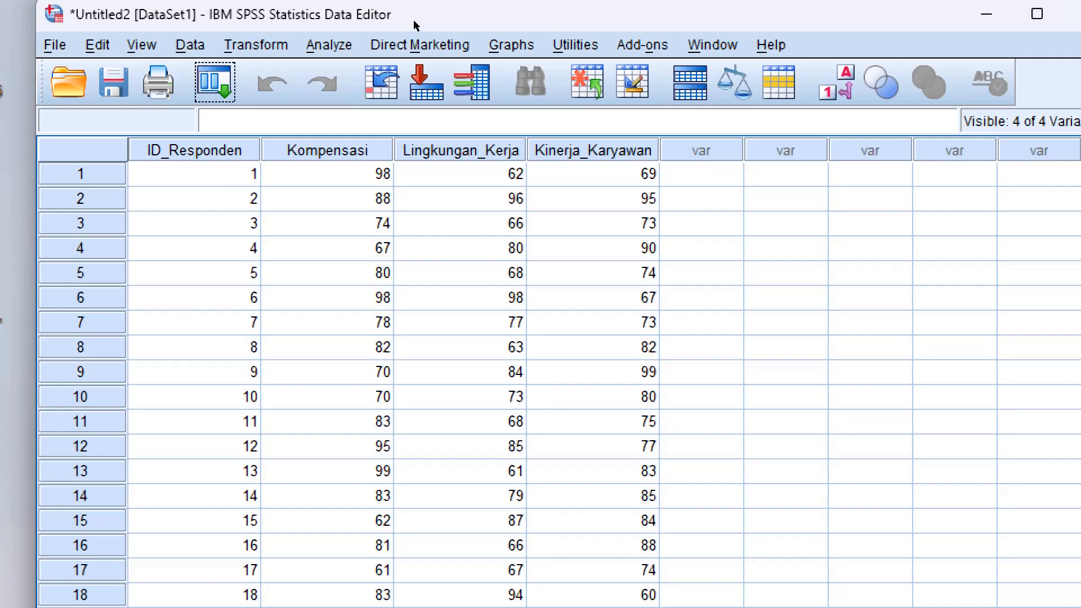
- Open the Linear Regression analysis dialog for the imported dataset
{"action": "key", "text": "alt+a"}
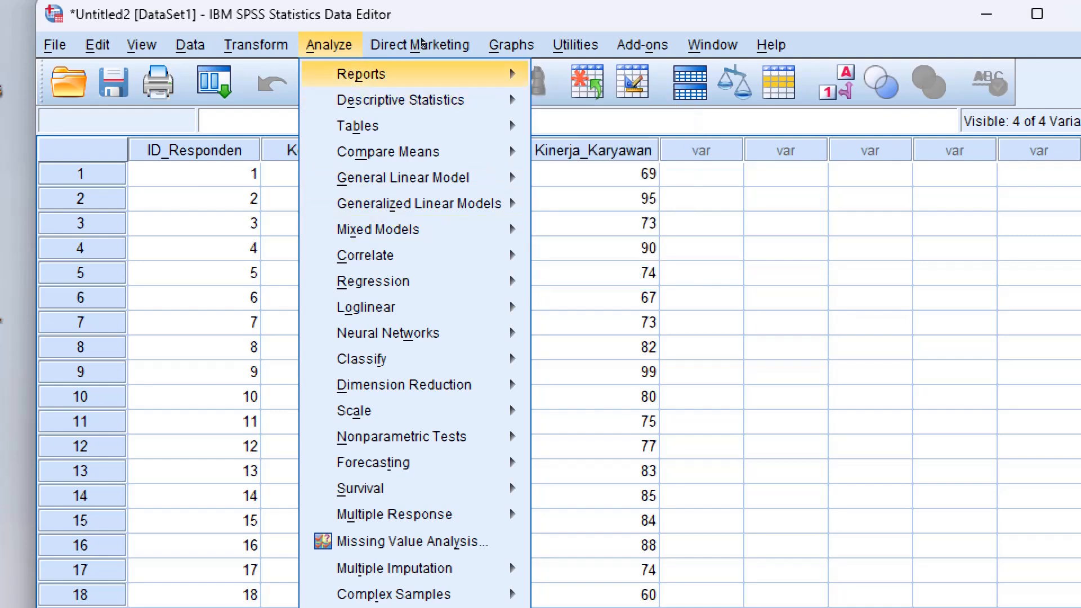
{"action": "key", "text": "Down"}
{"action": "key", "text": "Down"}
{"action": "key", "text": "Down"}
{"action": "key", "text": "Down"}
{"action": "key", "text": "Down"}
{"action": "key", "text": "Down"}
{"action": "key", "text": "Down"}
{"action": "key", "text": "Down"}
{"action": "key", "text": "Down"}
{"action": "key", "text": "Right"}
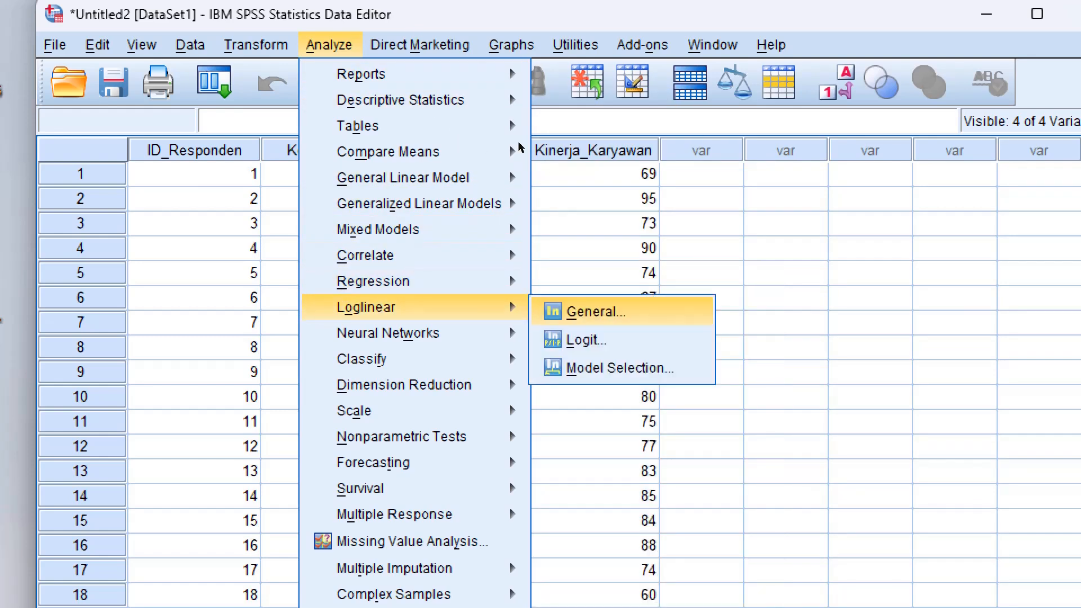
{"action": "key", "text": "Left"}
{"action": "key", "text": "Up"}
{"action": "key", "text": "Right"}
{"action": "key", "text": "Down"}
{"action": "key", "text": "Return"}
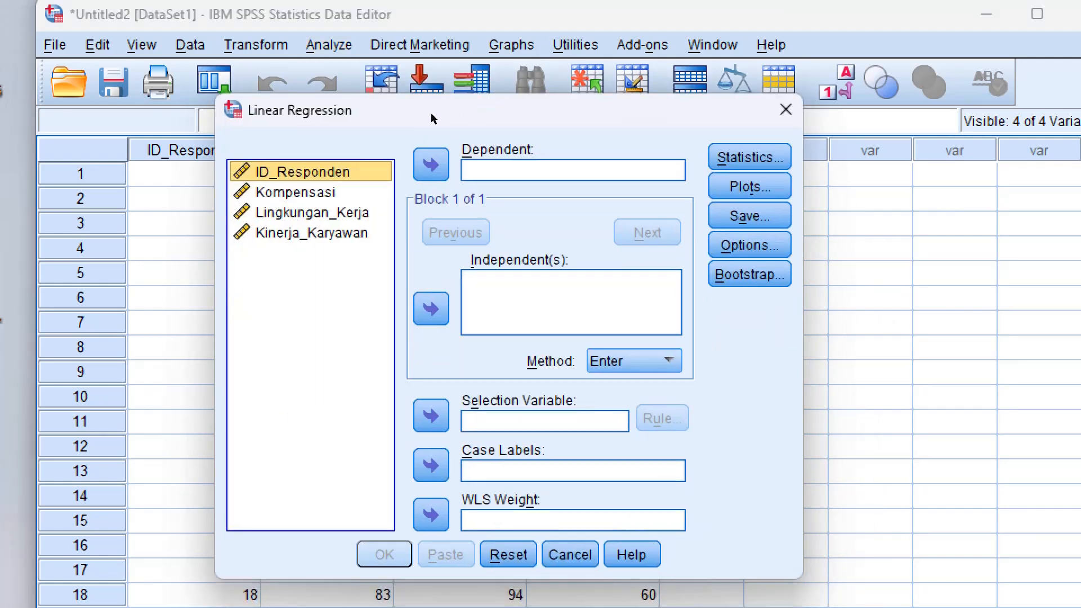
- Assign Kinerja_Karyawan as the dependent variable and Kompensasi and Lingkungan_Kerja as the independent variables of the linear regression
{"action": "key", "text": "Down"}
{"action": "key", "text": "Down"}
{"action": "key", "text": "Down"}
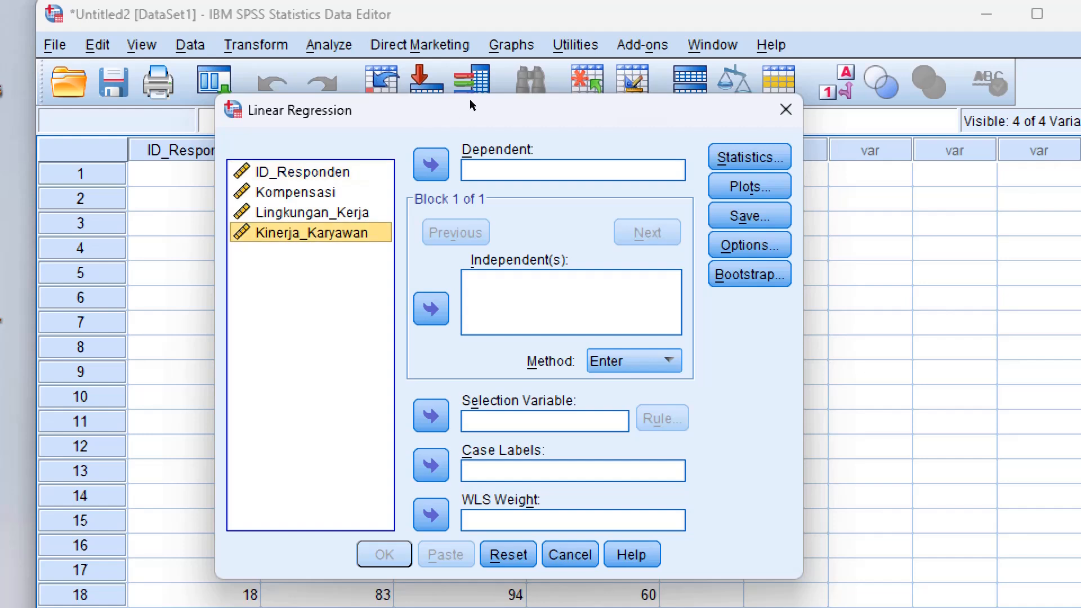
{"action": "left_click", "coordinate": [431, 164]}
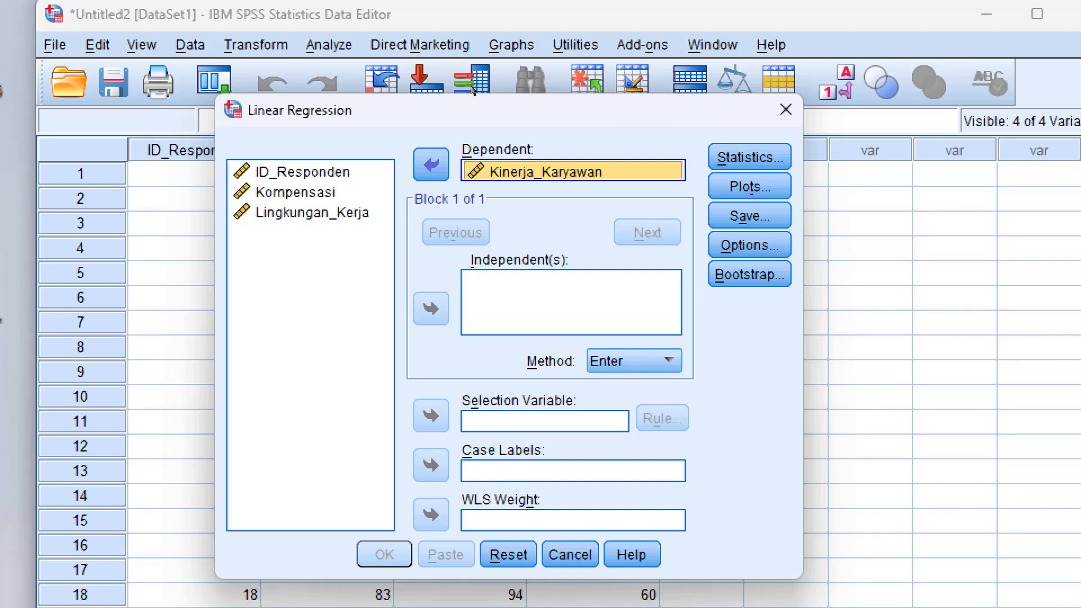
{"action": "left_click", "coordinate": [295, 192]}
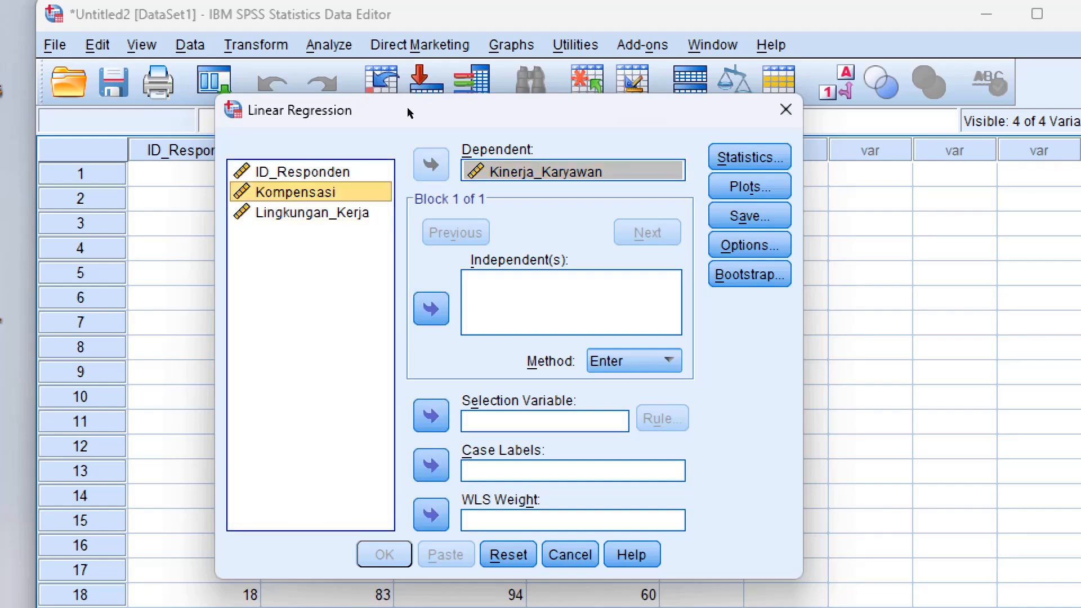
{"action": "left_click", "coordinate": [432, 309]}
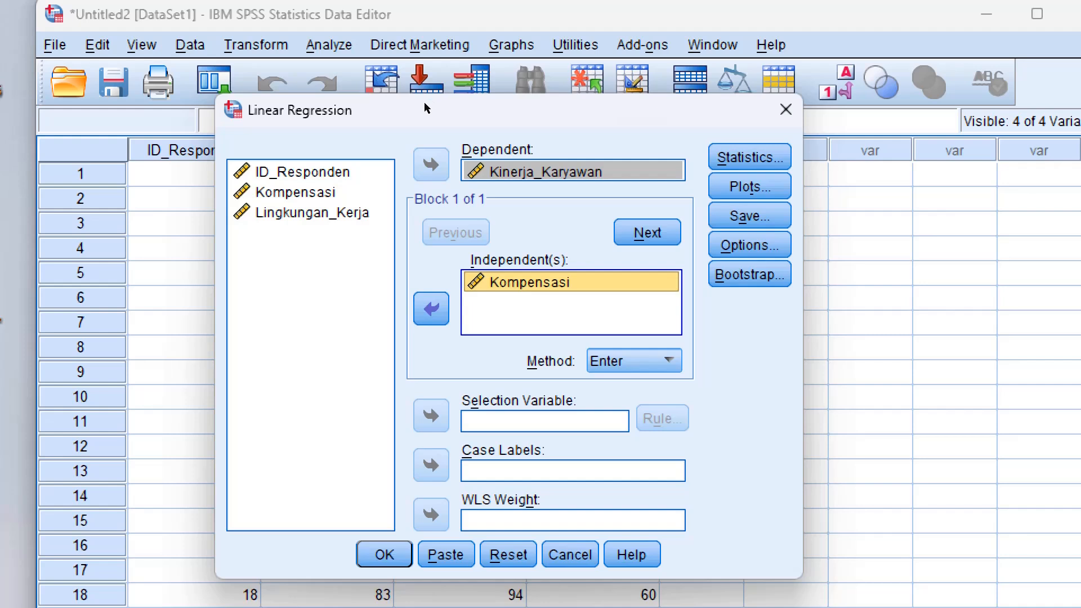
{"action": "left_click", "coordinate": [312, 212]}
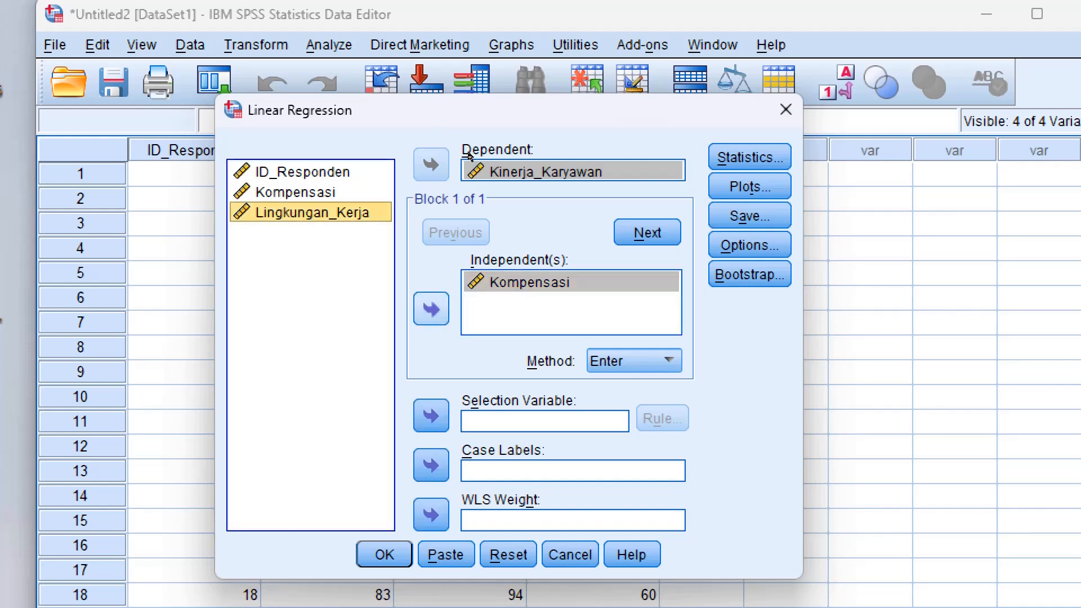
{"action": "left_click", "coordinate": [432, 309]}
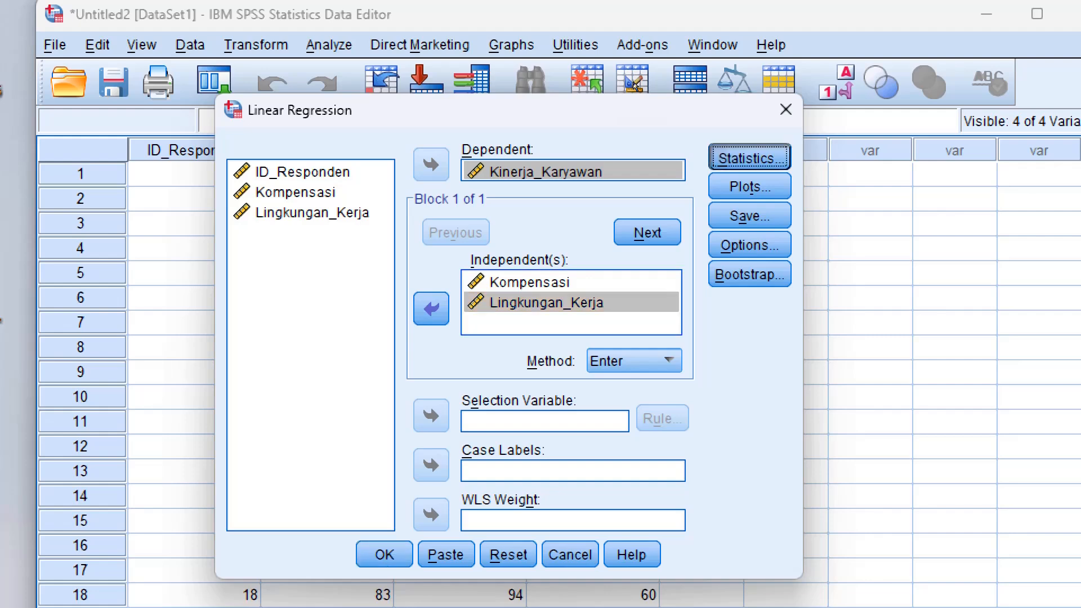
- Add the covariance matrix to the regression statistics and accept the settings
{"action": "left_click", "coordinate": [749, 157]}
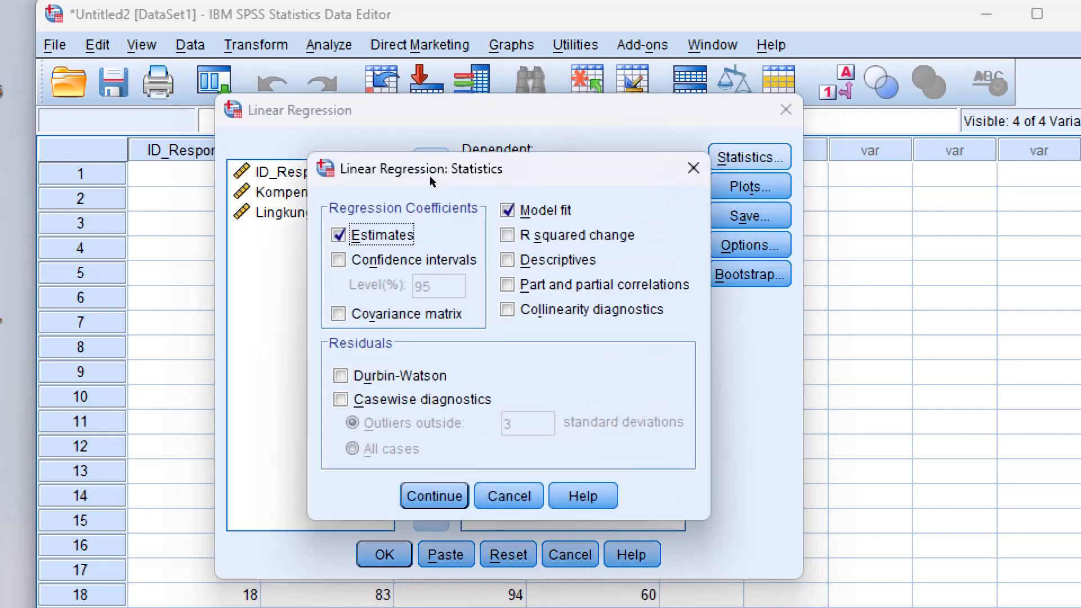
{"action": "key", "text": "alt+v"}
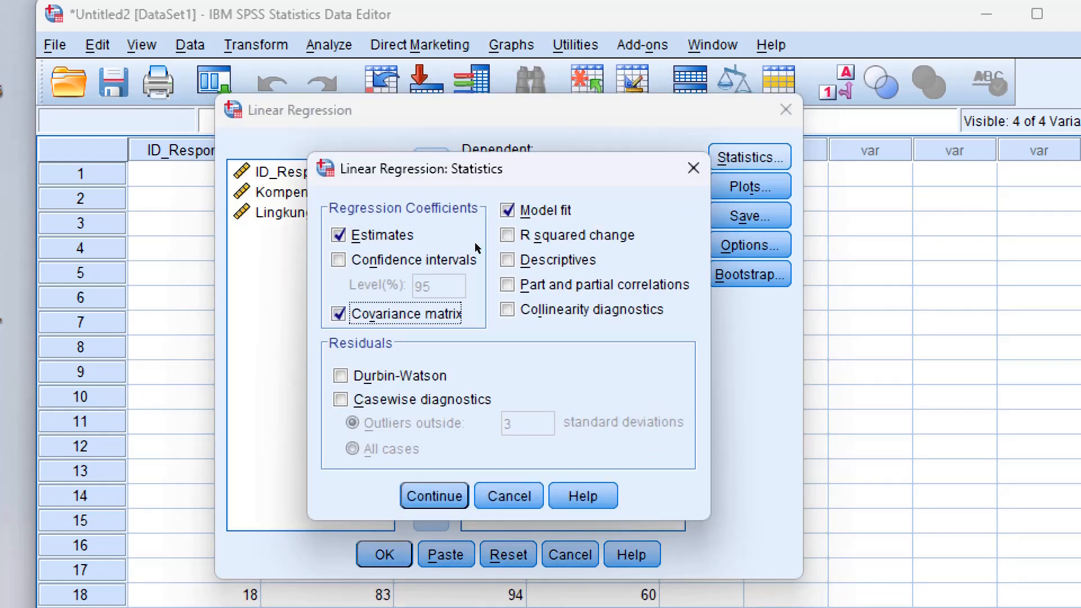
{"action": "key", "text": "Return"}
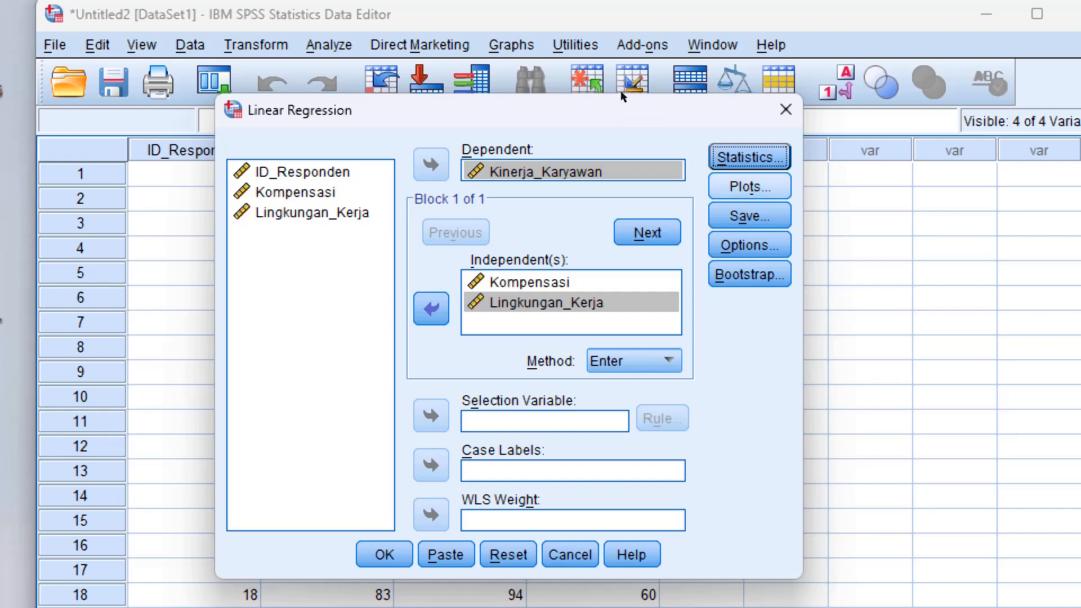
- Set up a regression scatter plot with *SRESID on the Y axis and *ZPRED on the X axis
{"action": "key", "text": "alt+t"}
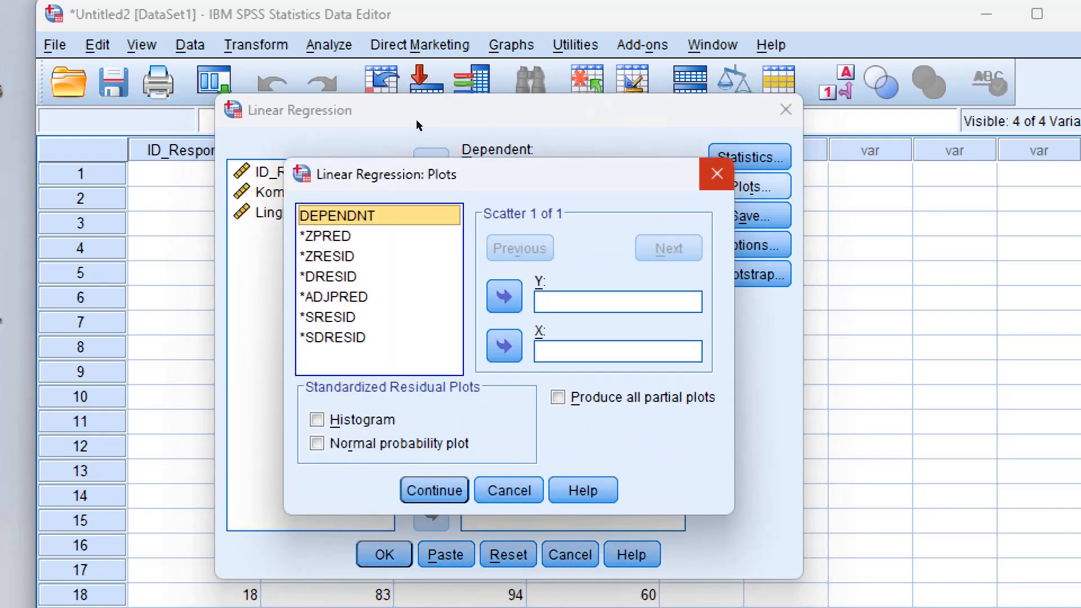
{"action": "key", "text": "Down"}
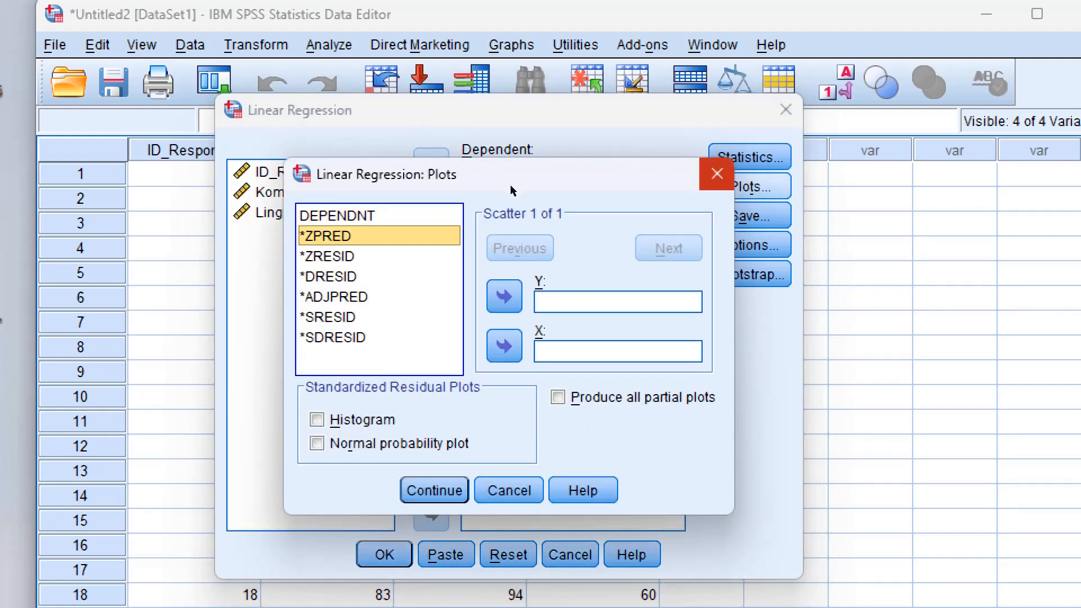
{"action": "key", "text": "alt+x"}
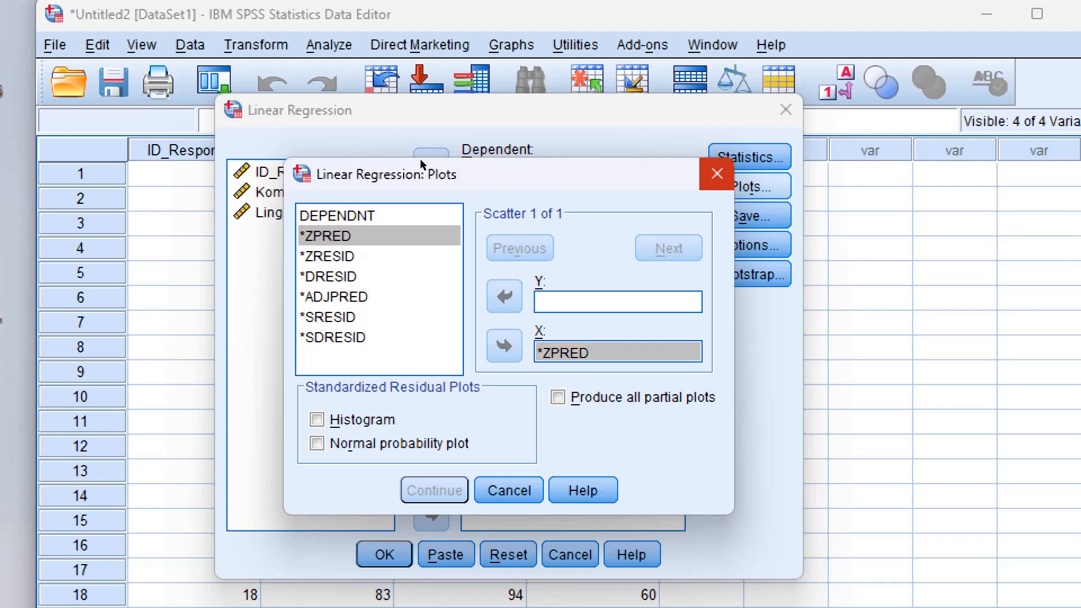
{"action": "key", "text": "Down"}
{"action": "key", "text": "Down"}
{"action": "key", "text": "Down"}
{"action": "key", "text": "Down"}
{"action": "key", "text": "alt+y"}
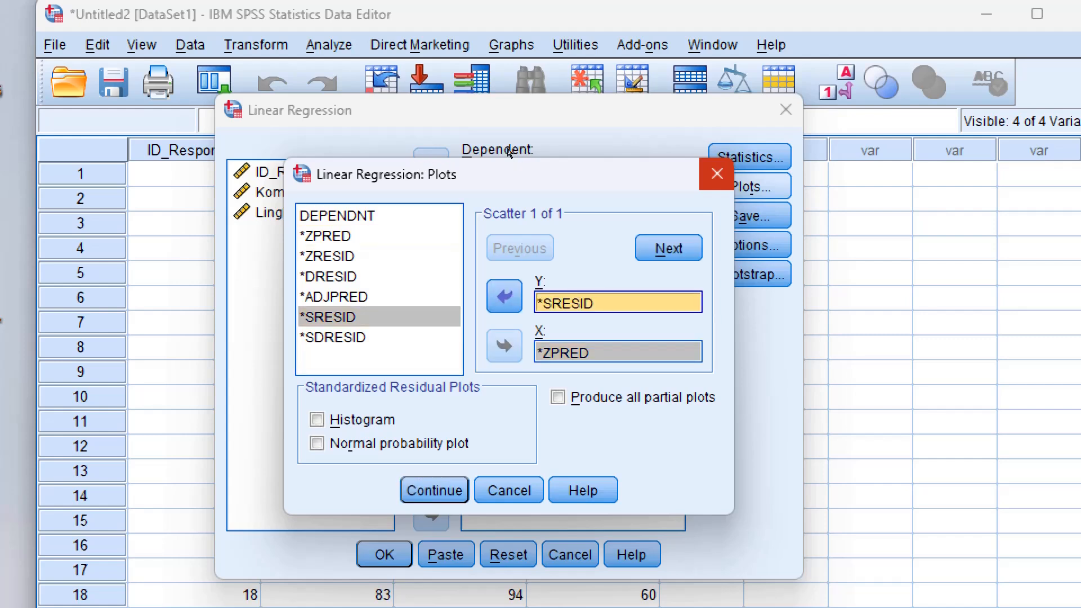
- Include the histogram and normal probability plot of the standardized residuals, accept the plot settings and run the regression
{"action": "key", "text": "alt+h"}
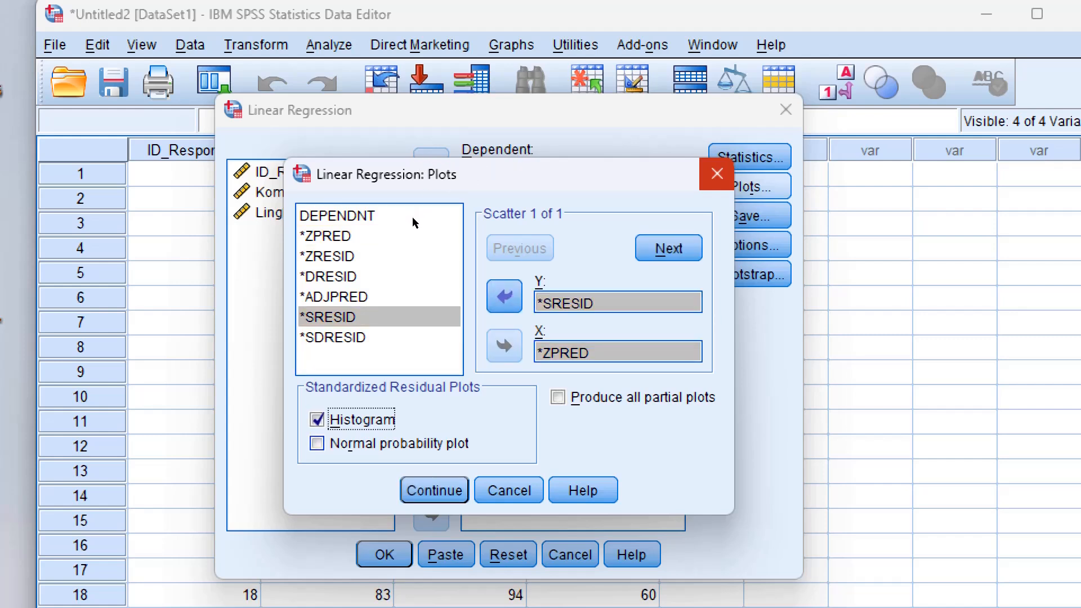
{"action": "key", "text": "alt+r"}
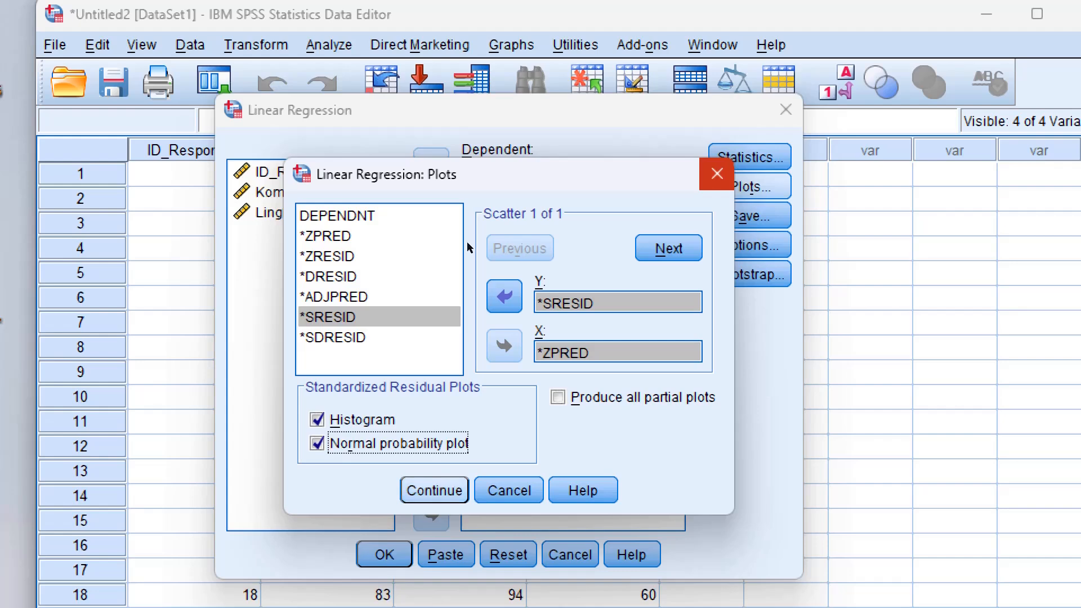
{"action": "key", "text": "alt+c"}
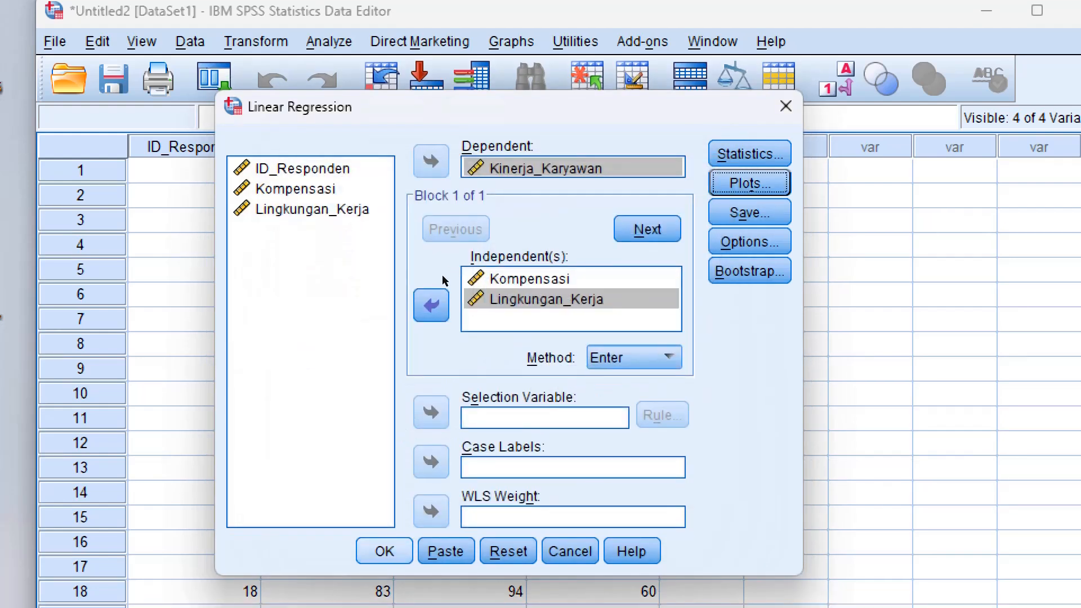
{"action": "key", "text": "Return"}
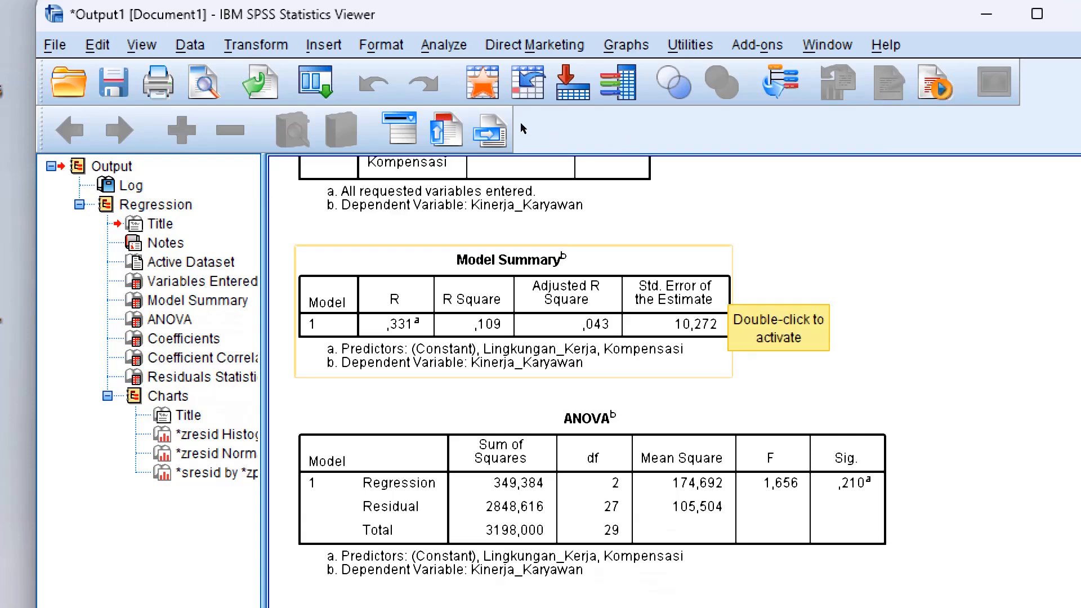
- Review the regression output tables and copy the Coefficients table
{"action": "scroll", "coordinate": [479, 165], "scroll_direction": "down", "scroll_amount": 8}
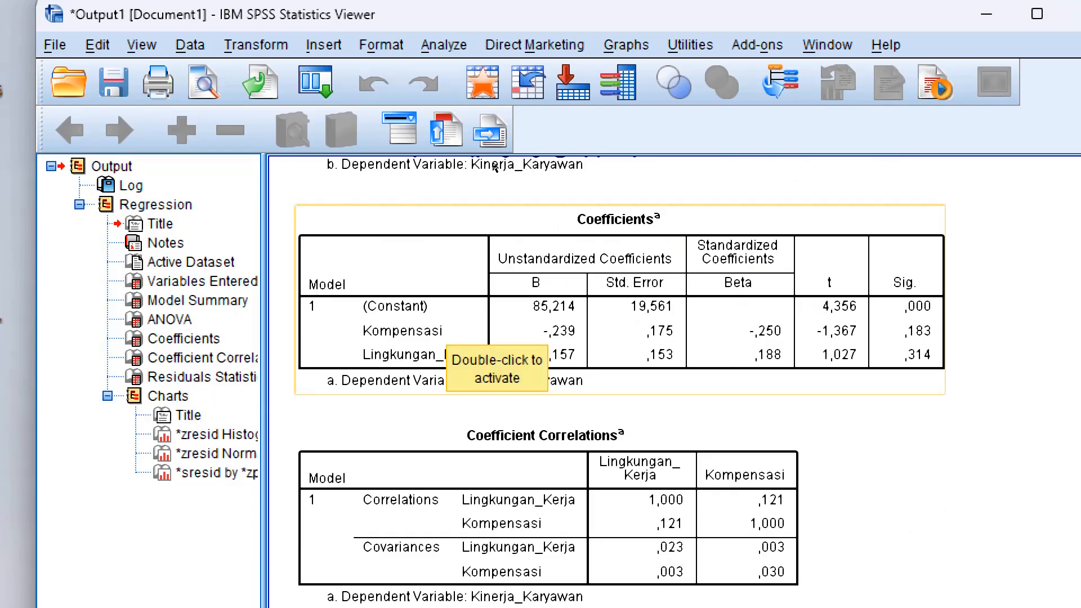
{"action": "scroll", "coordinate": [496, 167], "scroll_direction": "down", "scroll_amount": 2}
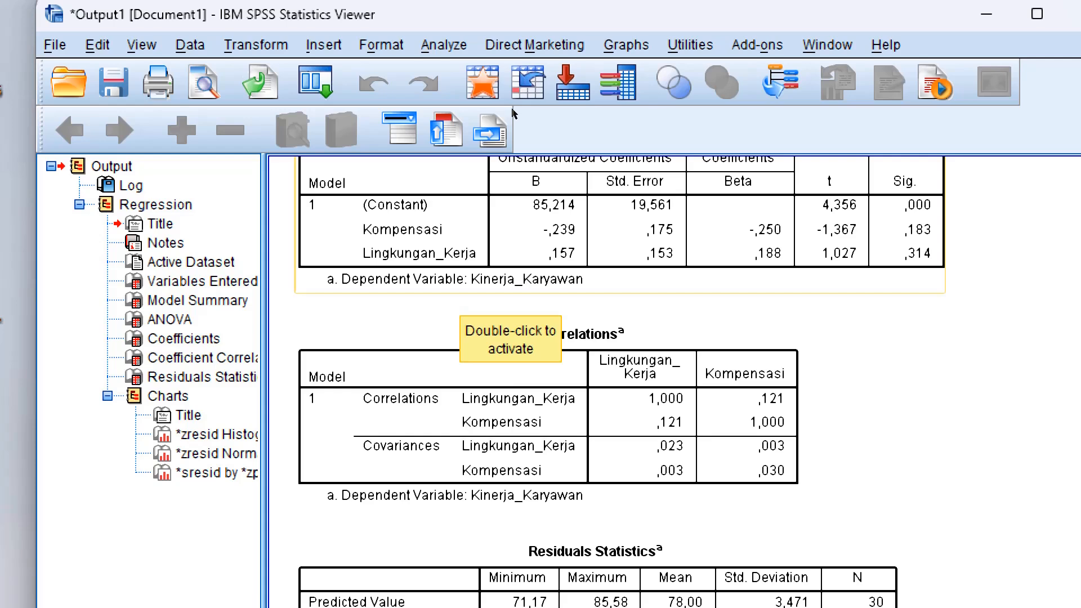
{"action": "scroll", "coordinate": [520, 166], "scroll_direction": "up", "scroll_amount": 2}
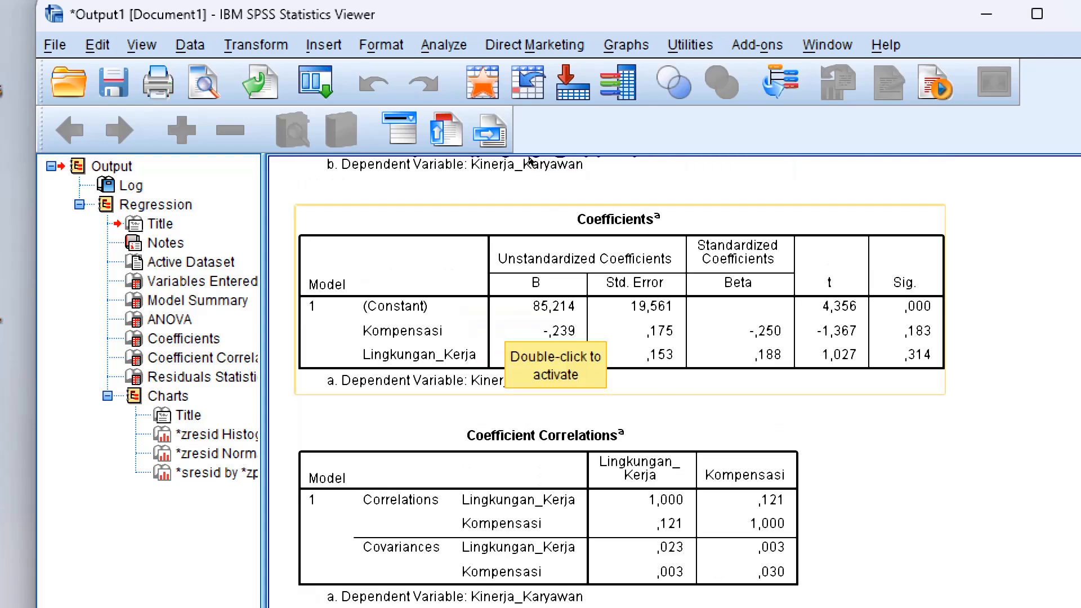
{"action": "scroll", "coordinate": [524, 164], "scroll_direction": "down", "scroll_amount": 2}
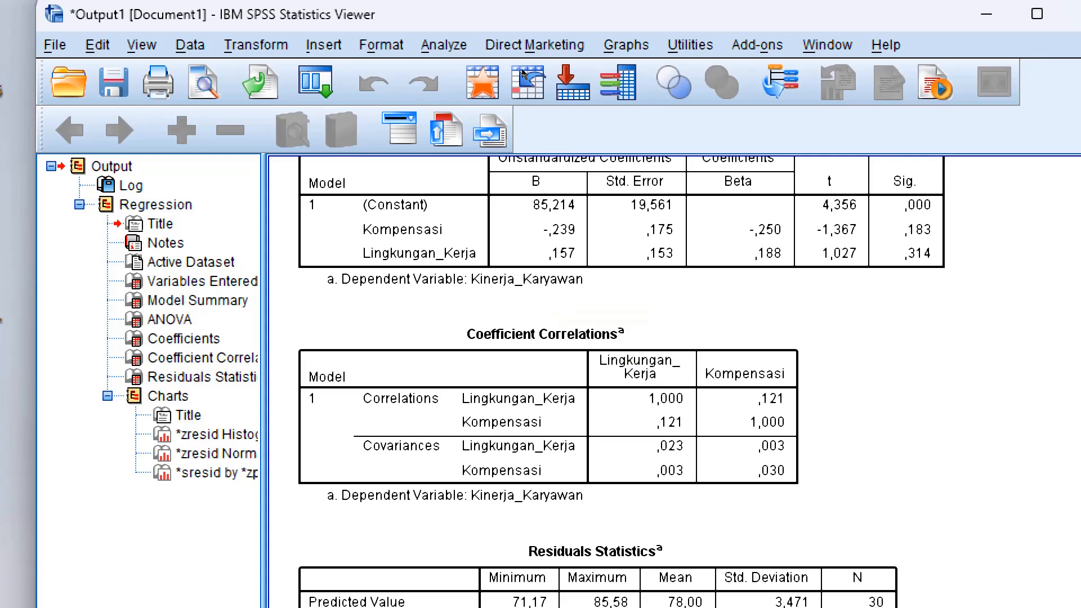
{"action": "scroll", "coordinate": [513, 104], "scroll_direction": "up", "scroll_amount": 2}
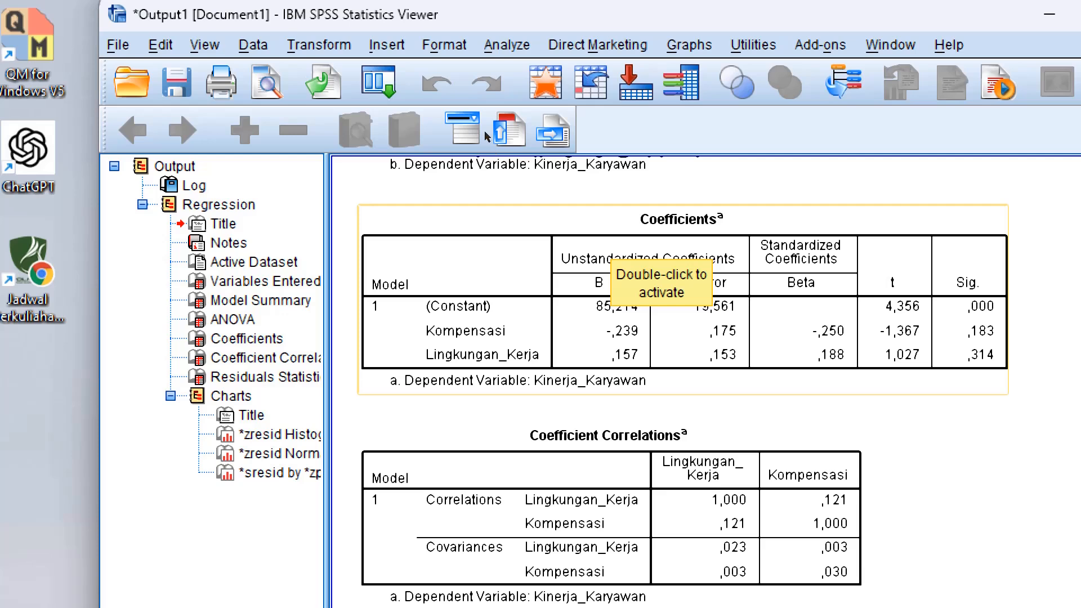
{"action": "right_click", "coordinate": [512, 265]}
{"action": "left_click", "coordinate": [563, 310]}
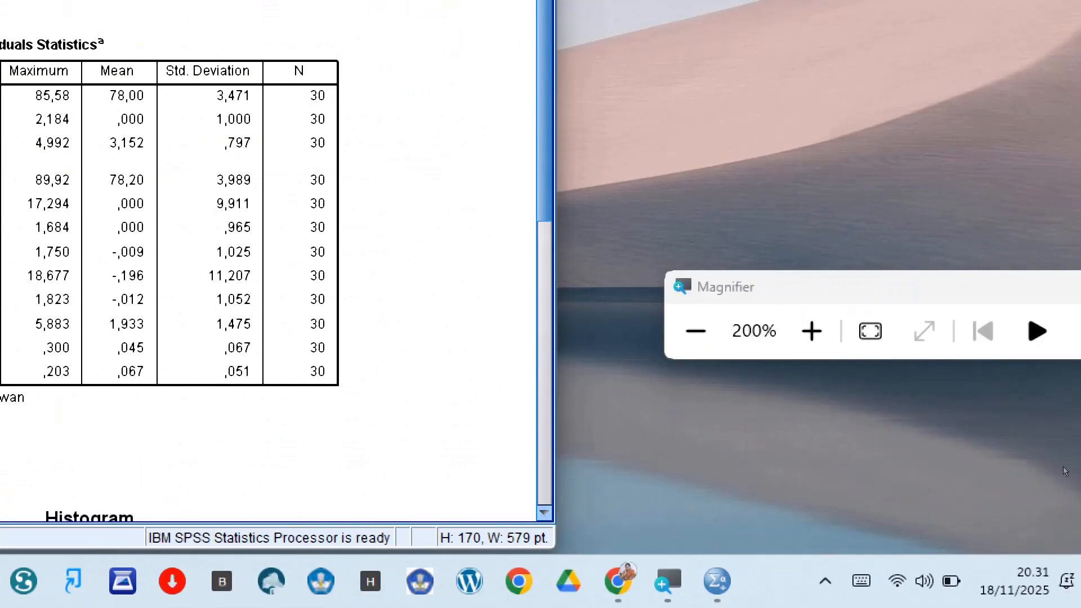
- Switch to the ChatGPT conversation in Chrome, paste the Coefficients table into the prompt, and delete the pasted text, keeping only the image
{"action": "left_click", "coordinate": [696, 332]}
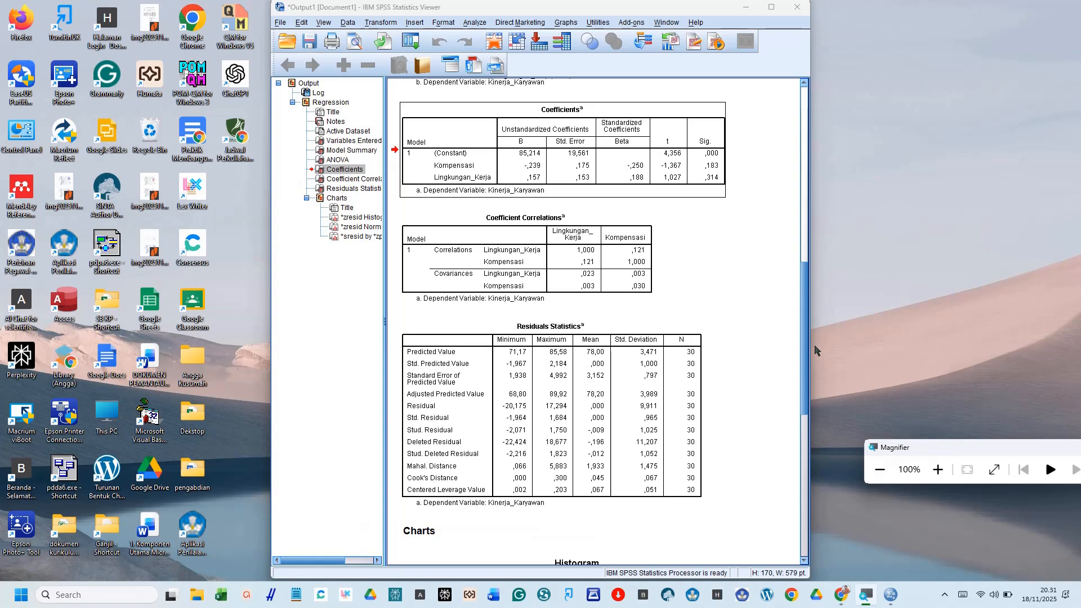
{"action": "left_click", "coordinate": [840, 601]}
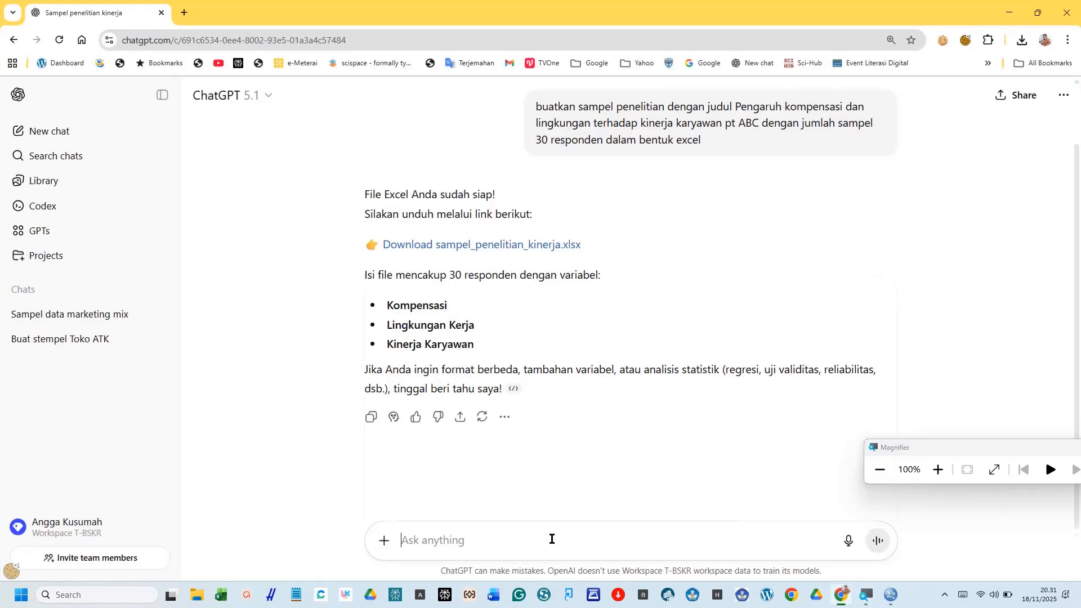
{"action": "key", "text": "ctrl+v"}
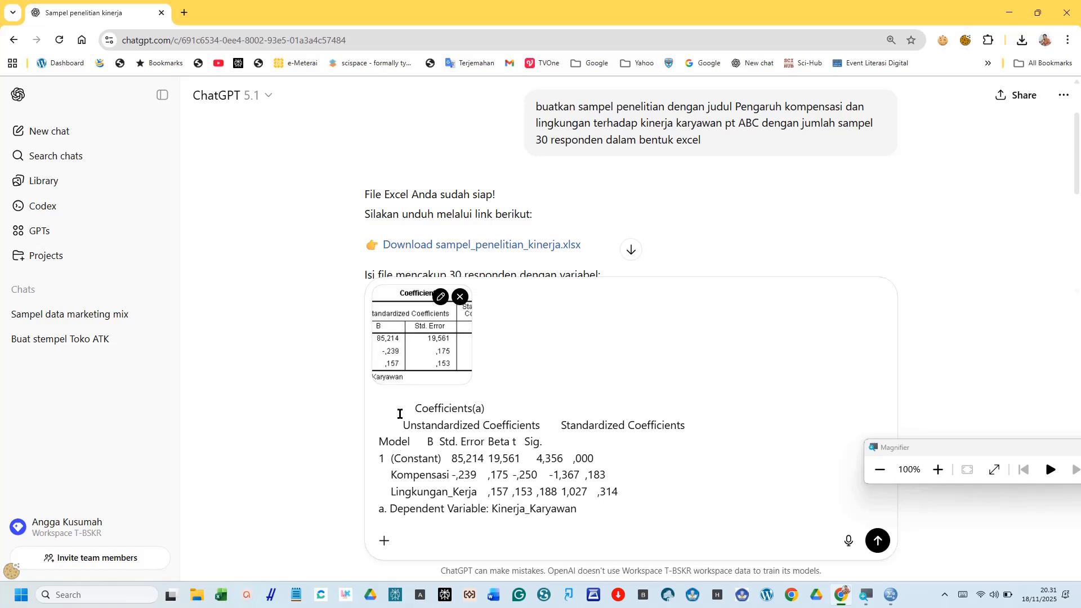
{"action": "left_click_drag", "start_coordinate": [401, 413], "coordinate": [607, 529]}
{"action": "key", "text": "BackSpace"}
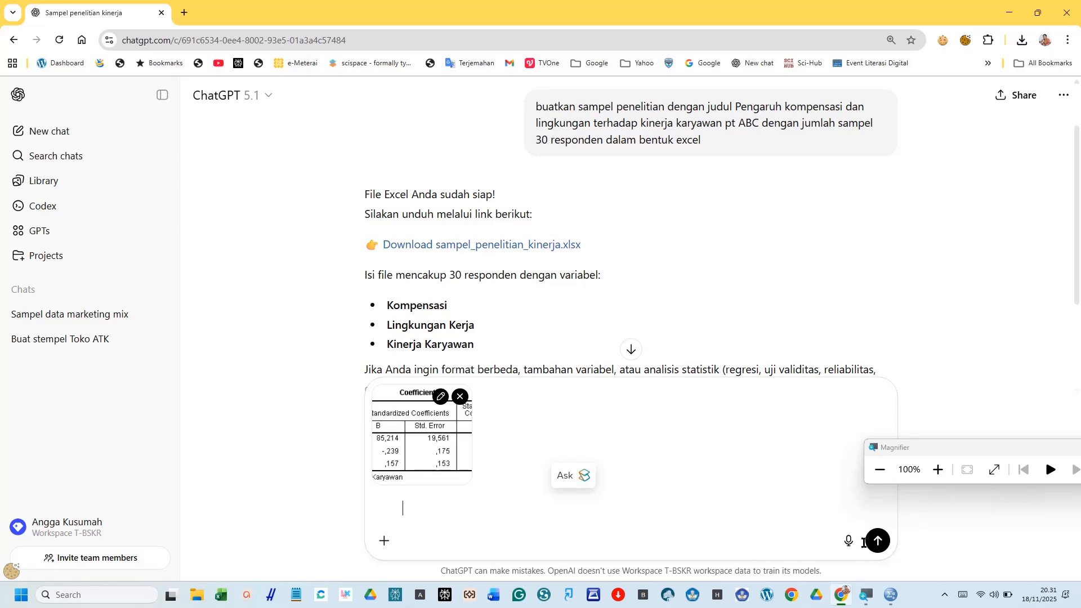
- Start the prompt under the attached Coefficients image with "buatkan hasil analisis regresi linear berganda"
{"action": "left_click", "coordinate": [937, 470]}
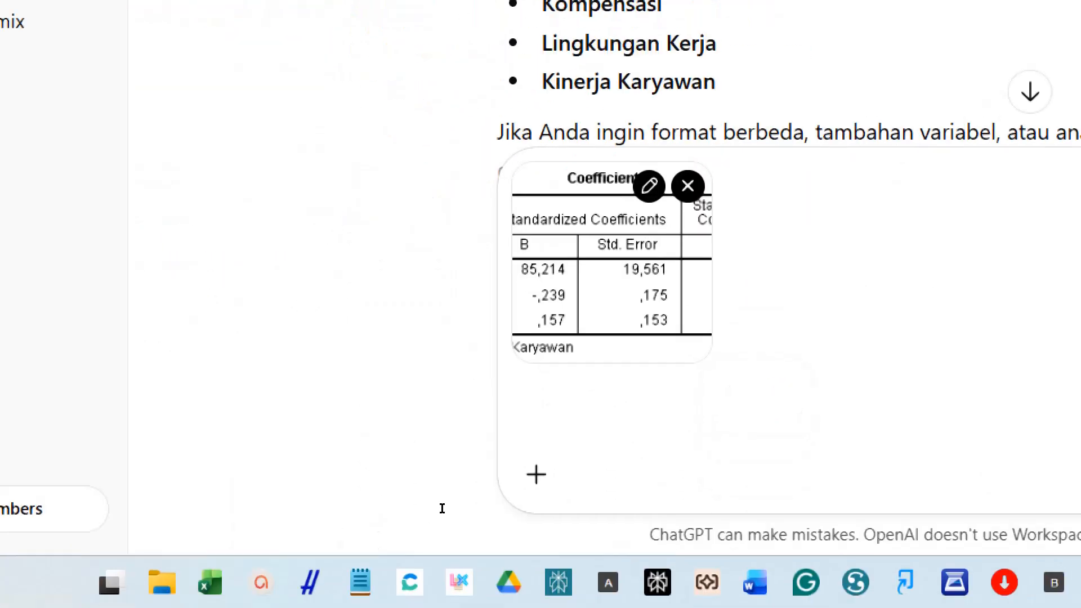
{"action": "type", "text": "buat"}
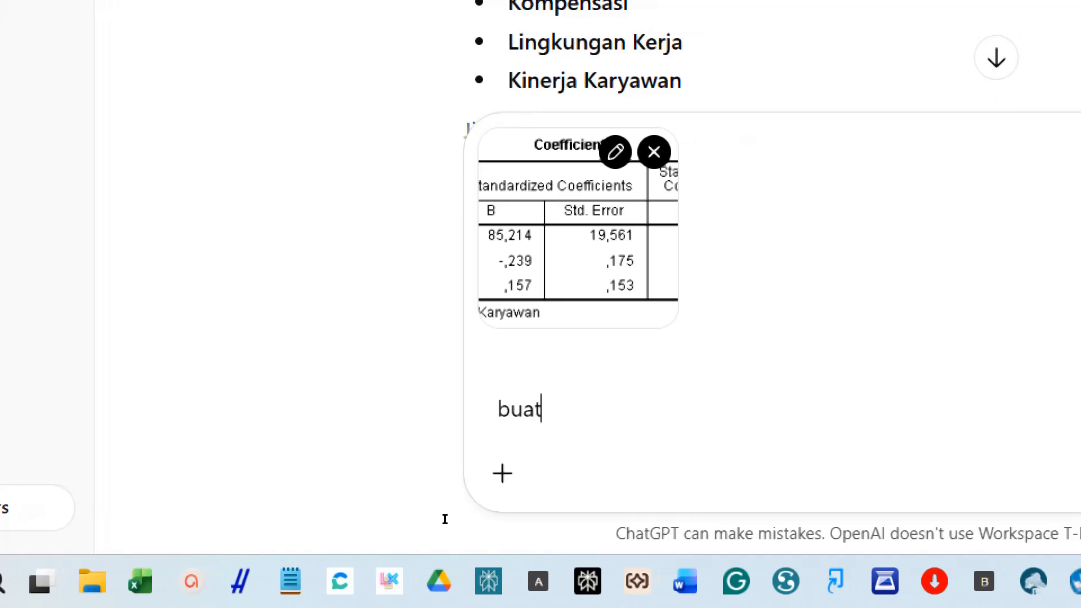
{"action": "type", "text": "kan ha"}
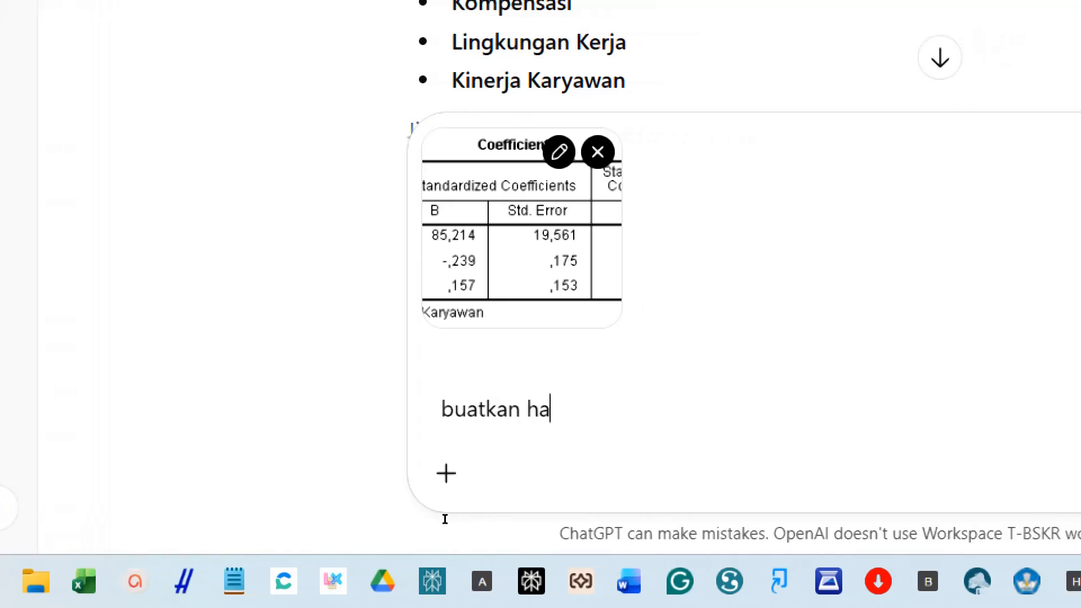
{"action": "type", "text": "sil analasis"}
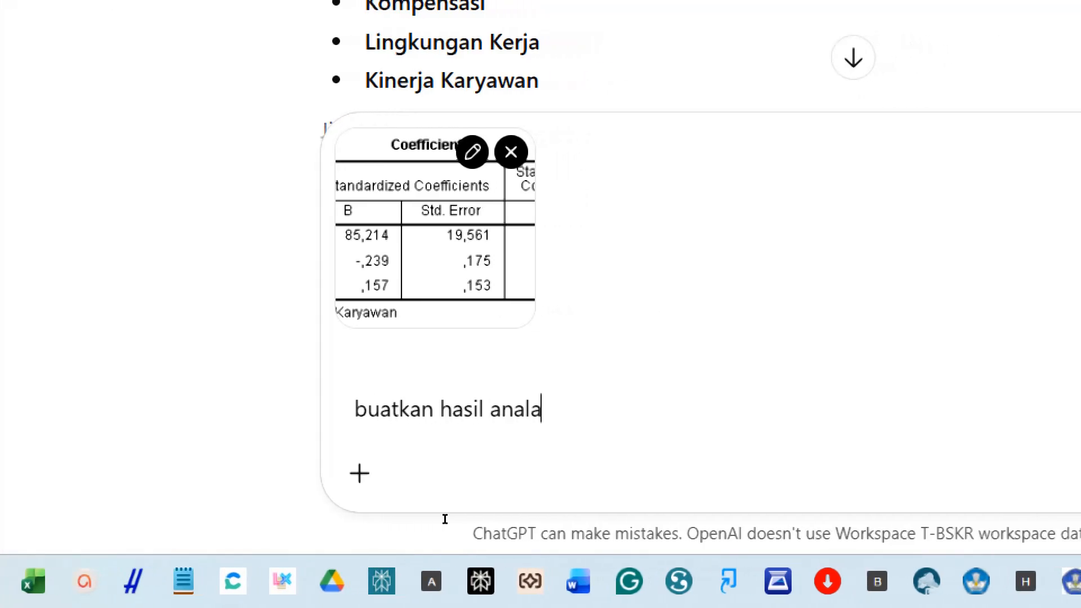
{"action": "key", "text": "BackSpace"}
{"action": "key", "text": "BackSpace"}
{"action": "key", "text": "BackSpace"}
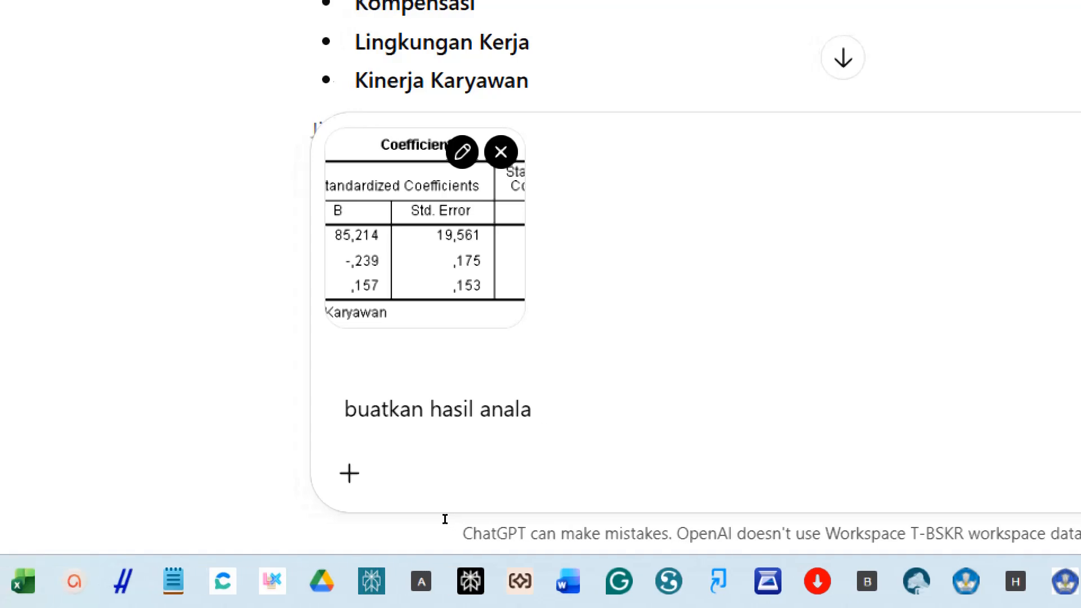
{"action": "key", "text": "BackSpace"}
{"action": "type", "text": "isis regre"}
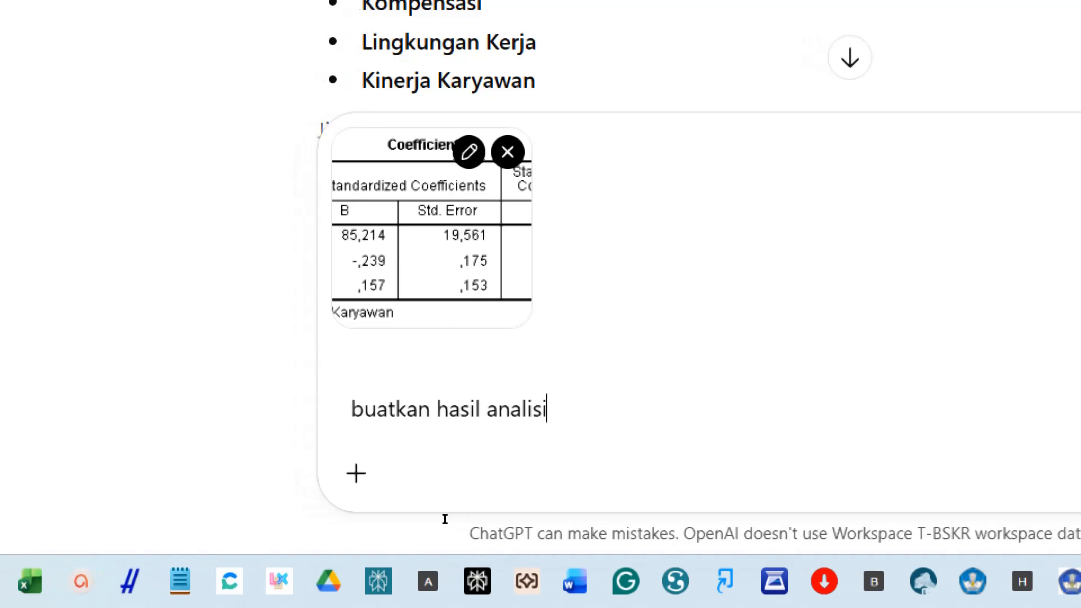
{"action": "type", "text": "si line"}
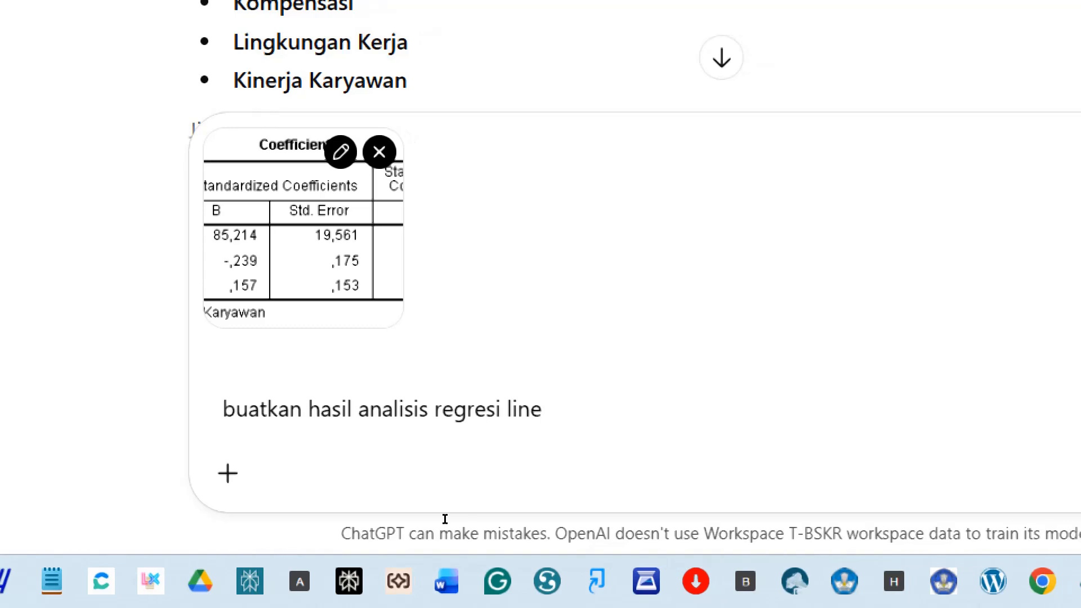
{"action": "type", "text": "ar berganda "}
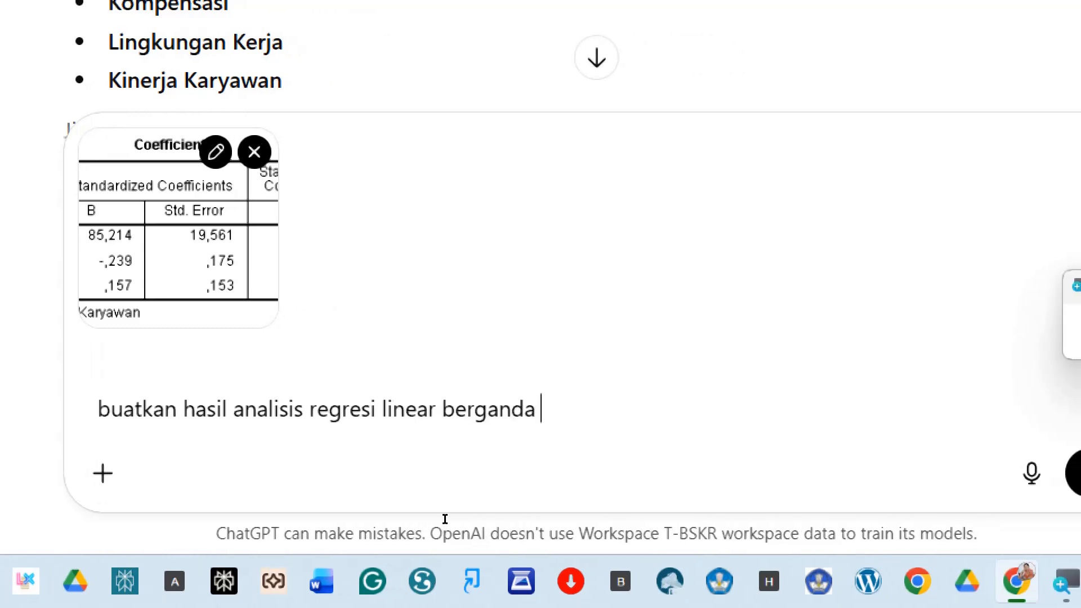
- Complete the prompt with "pada variabel kompensasi dan lingkungan terhadap kinerja" and send it
{"action": "type", "text": "pada vari"}
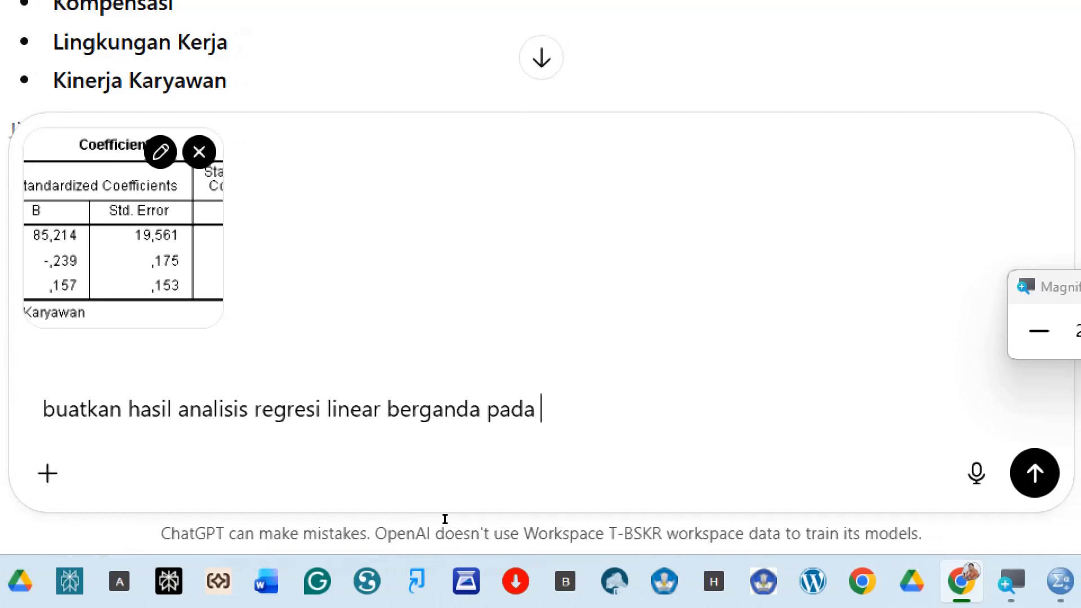
{"action": "type", "text": "abel "}
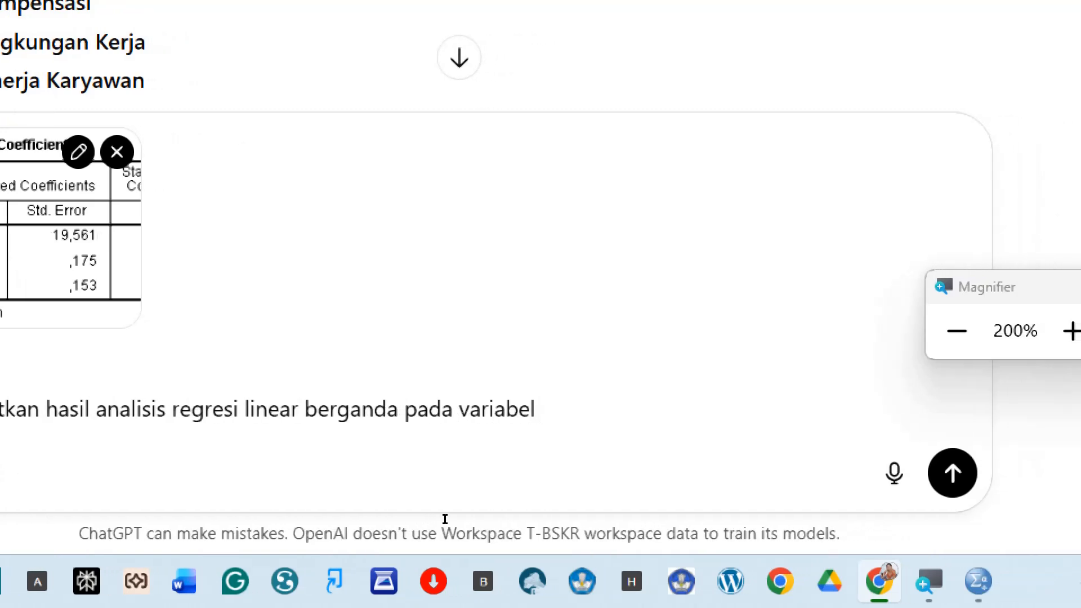
{"action": "type", "text": "kompensa"}
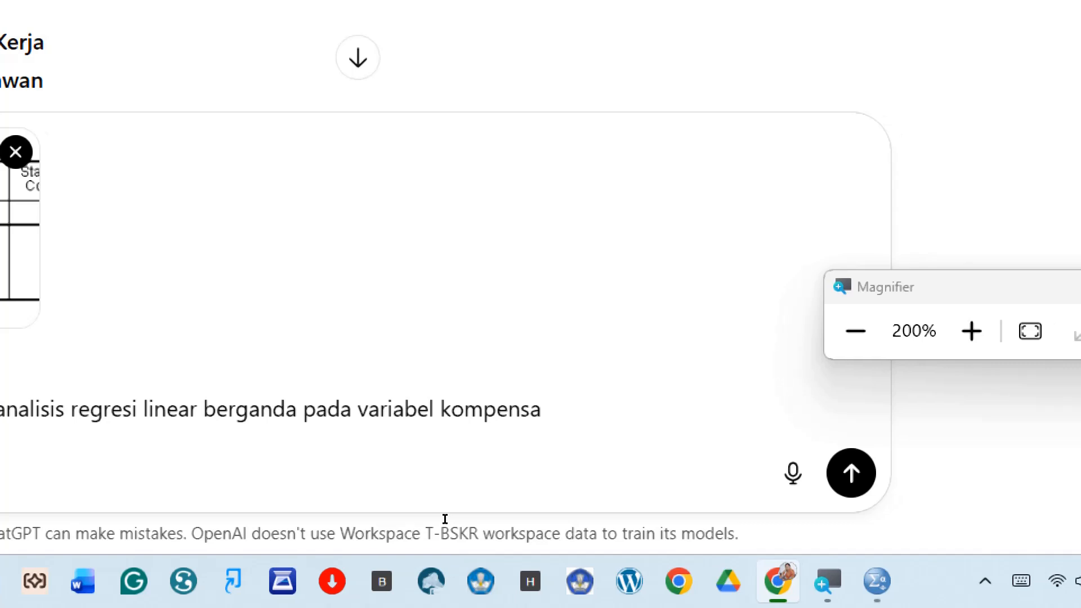
{"action": "type", "text": "si dan lin"}
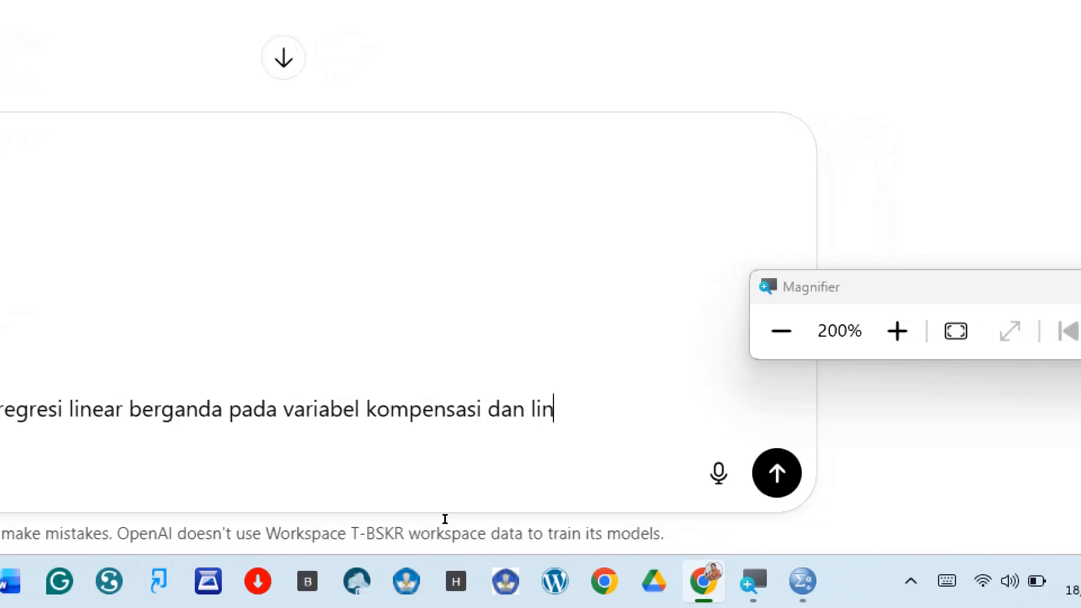
{"action": "type", "text": "gkungan "}
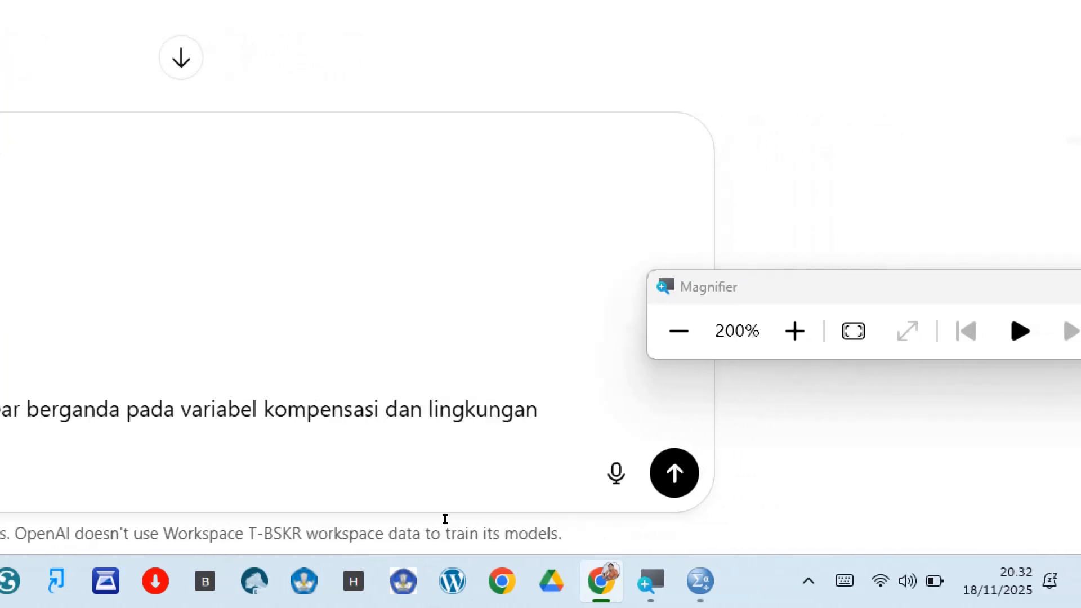
{"action": "type", "text": "terhadap kin"}
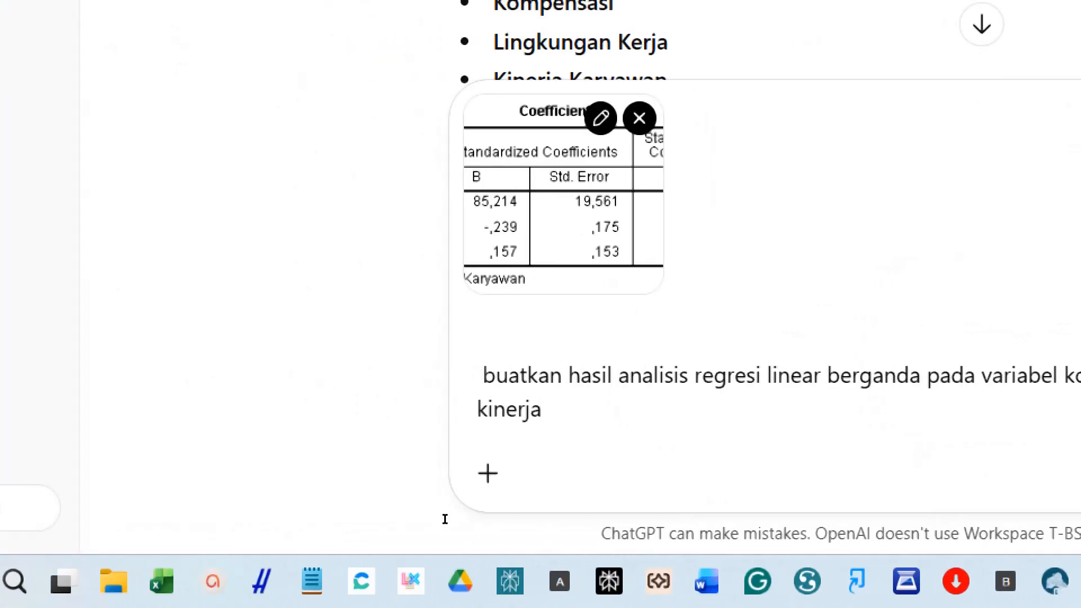
{"action": "key", "text": "Return"}
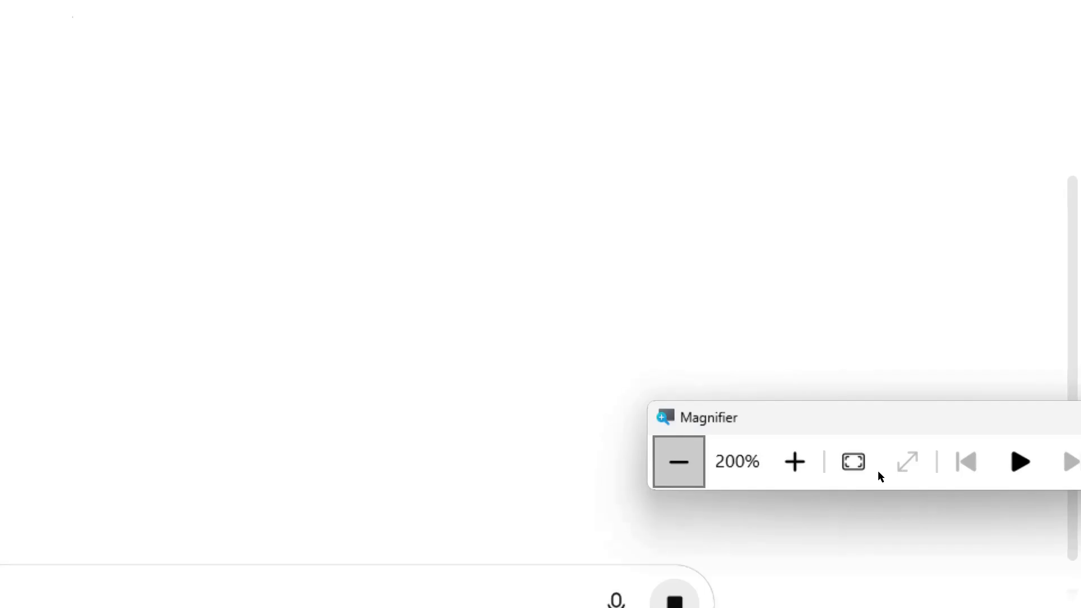
- Read the opening sections of the generated regression write-up, covering the variables, the model equation and the constant's interpretation
{"action": "key", "text": "super+minus"}
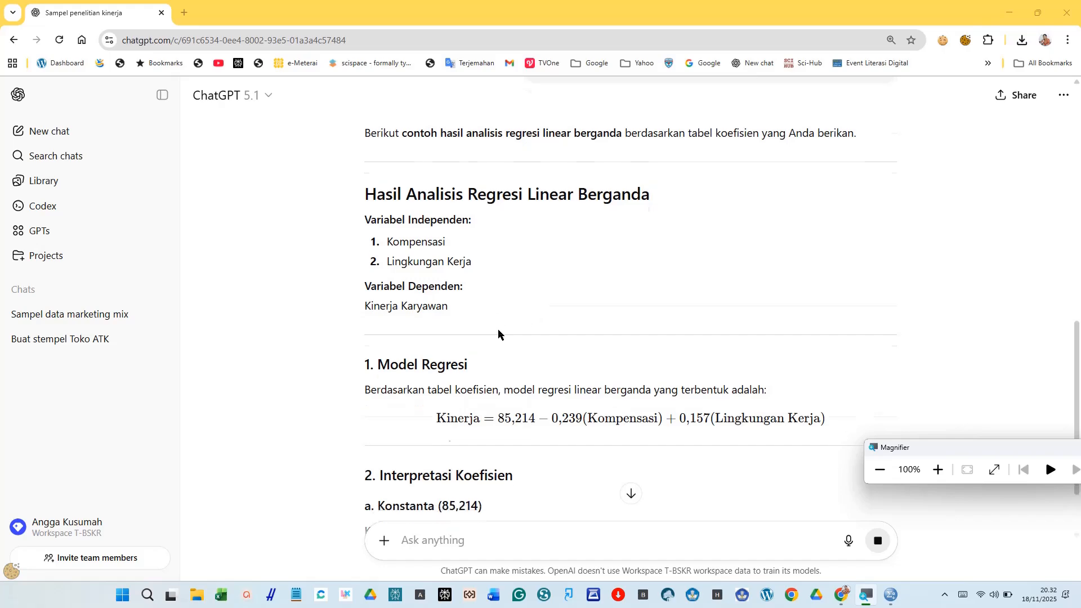
{"action": "scroll", "coordinate": [501, 335], "scroll_direction": "down", "scroll_amount": 2}
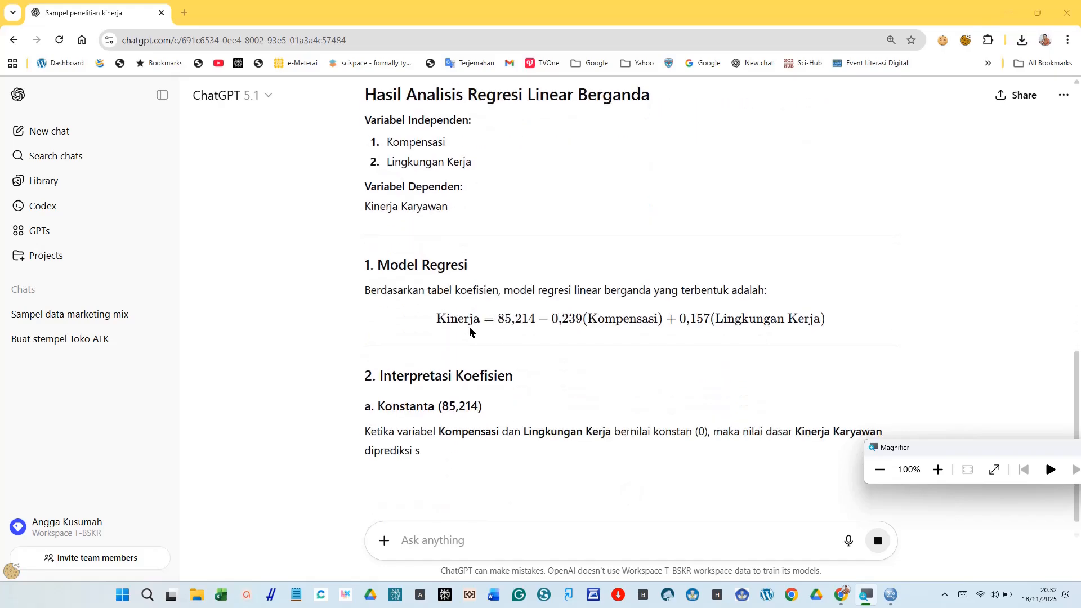
{"action": "left_click", "coordinate": [938, 470]}
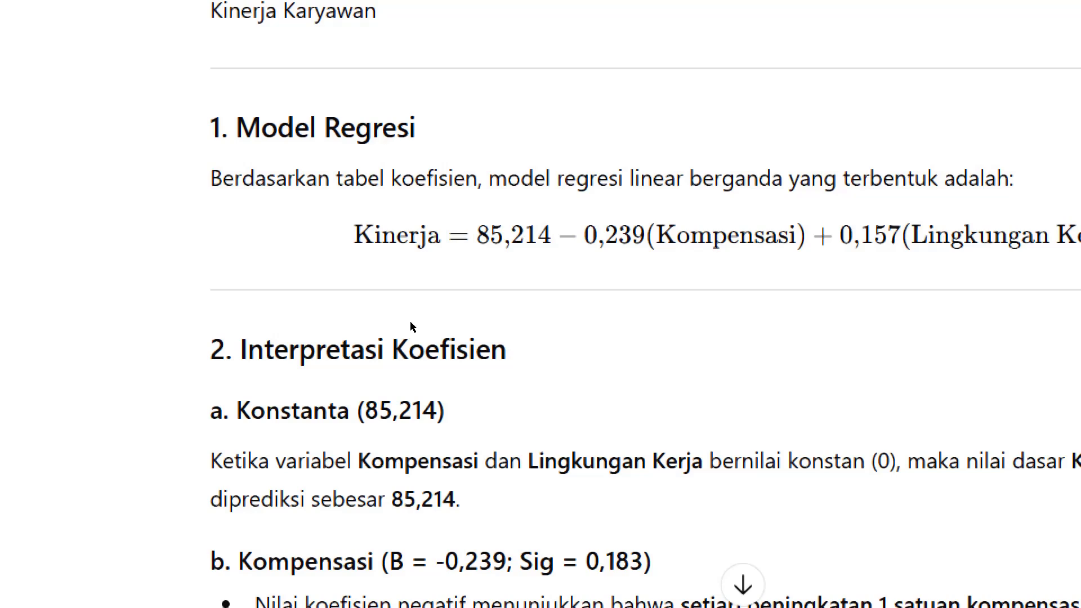
{"action": "scroll", "coordinate": [410, 321], "scroll_direction": "up", "scroll_amount": 10}
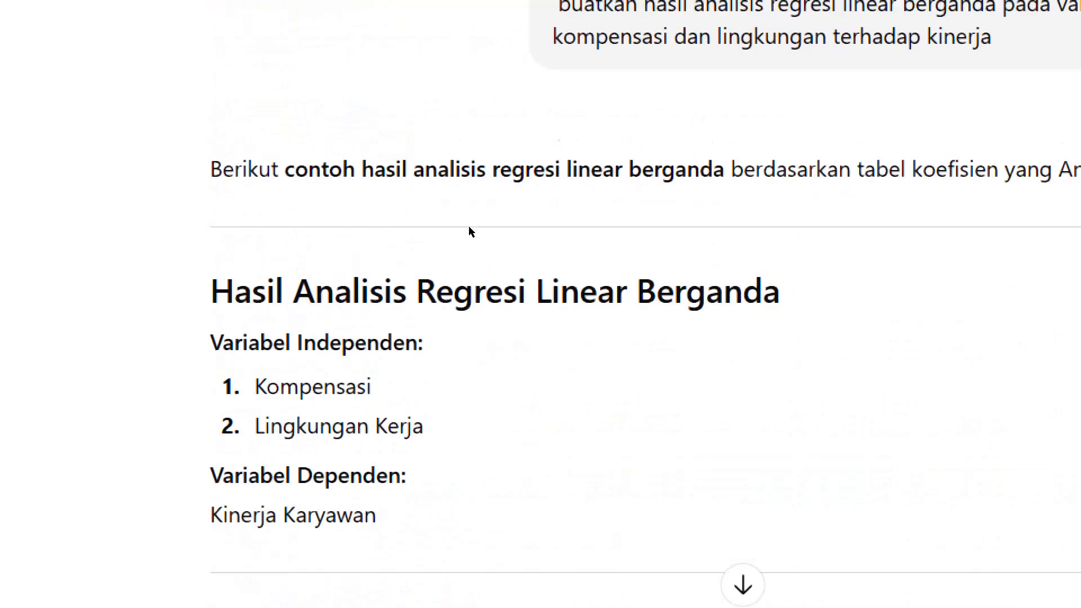
{"action": "scroll", "coordinate": [765, 361], "scroll_direction": "down", "scroll_amount": 10}
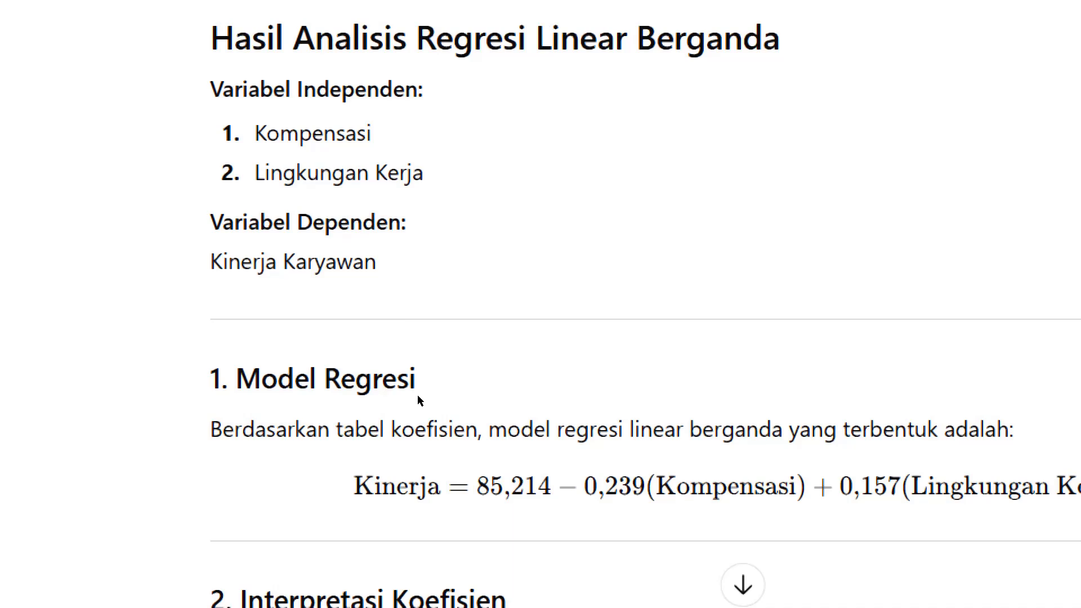
{"action": "scroll", "coordinate": [405, 236], "scroll_direction": "up", "scroll_amount": 1}
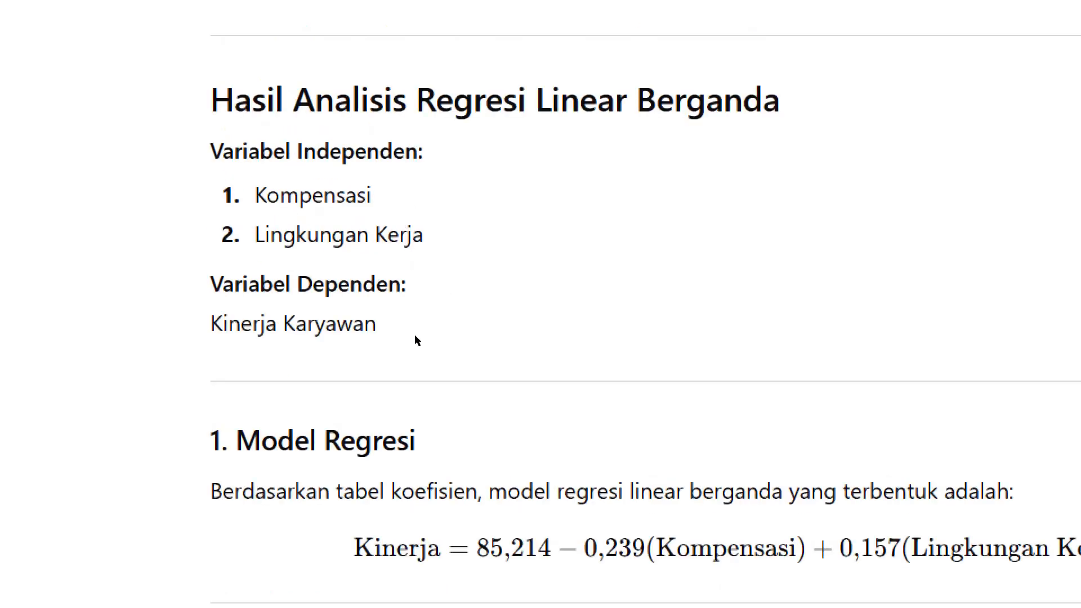
{"action": "scroll", "coordinate": [415, 336], "scroll_direction": "down", "scroll_amount": 6}
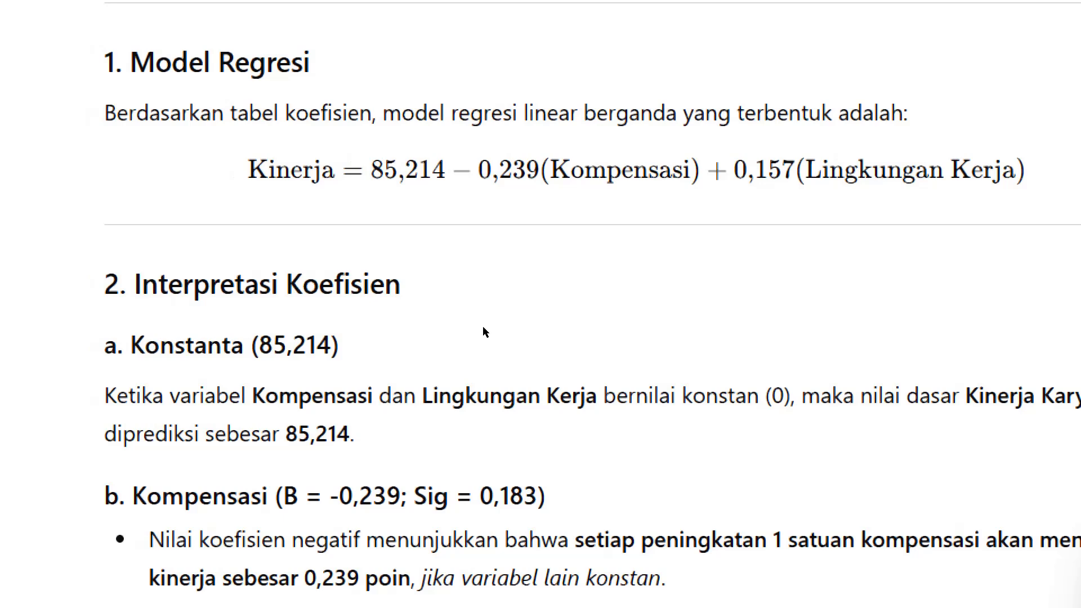
{"action": "scroll", "coordinate": [482, 326], "scroll_direction": "down", "scroll_amount": 2}
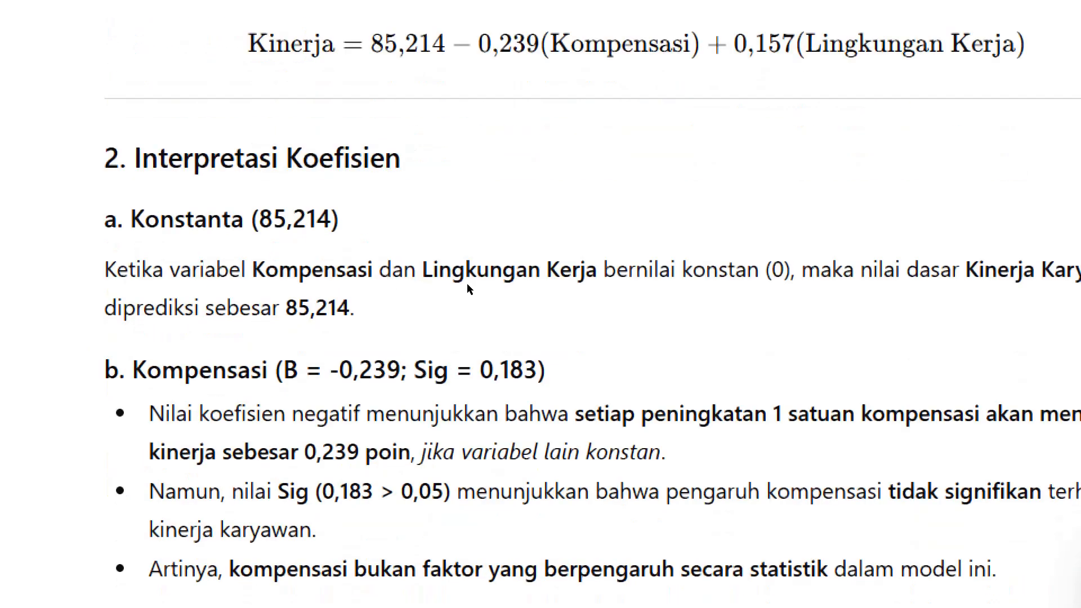
- Check the Coefficients table attached to the prompt against the answer's coefficient interpretations and partial t-test section
{"action": "scroll", "coordinate": [456, 216], "scroll_direction": "up", "scroll_amount": 5}
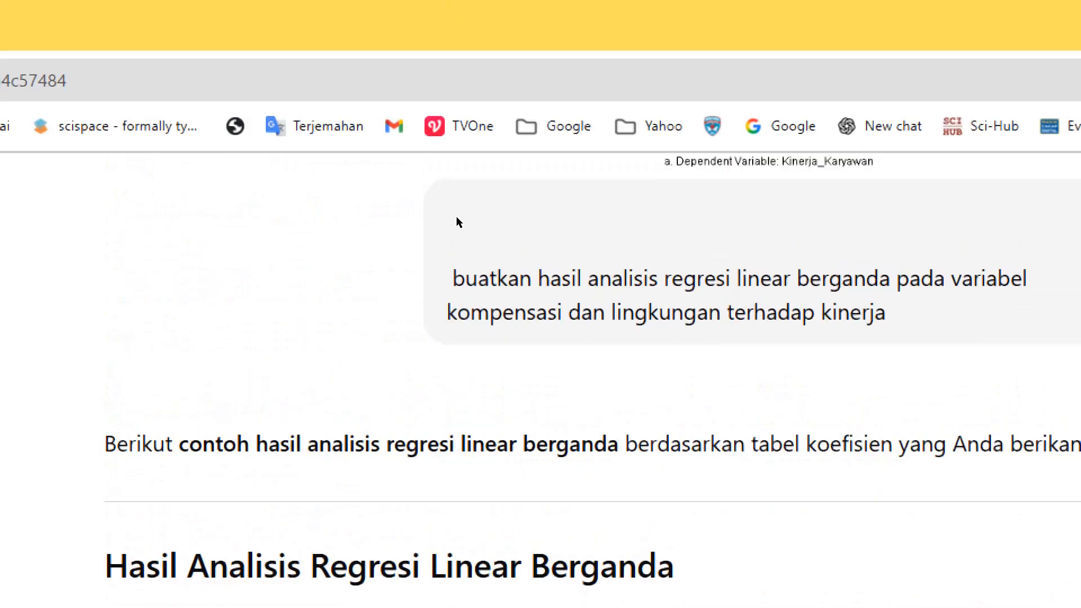
{"action": "scroll", "coordinate": [456, 216], "scroll_direction": "up", "scroll_amount": 10}
{"action": "scroll", "coordinate": [456, 216], "scroll_direction": "down", "scroll_amount": 6}
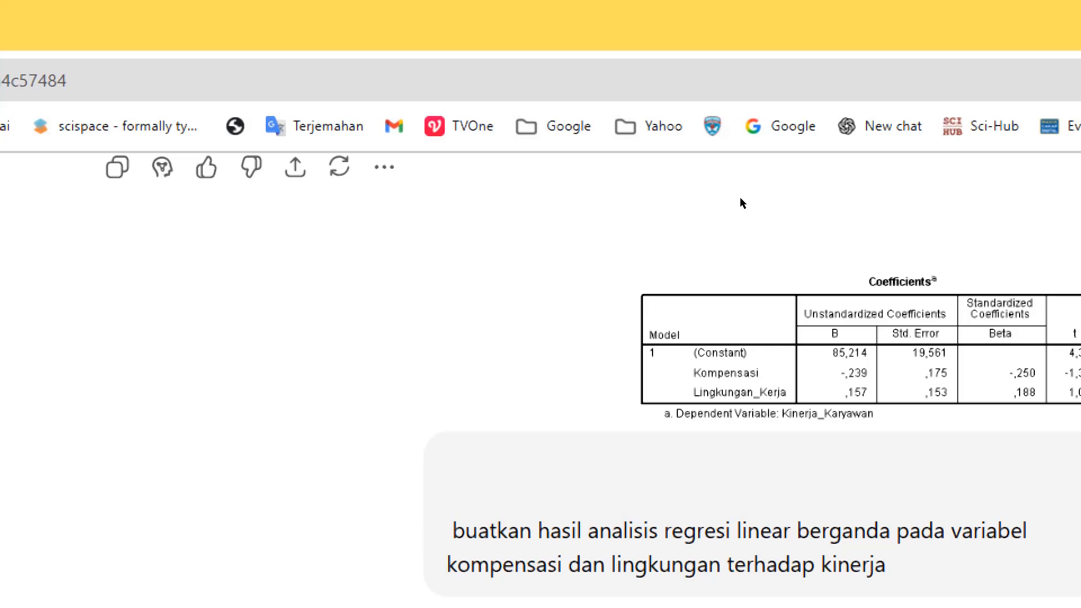
{"action": "scroll", "coordinate": [473, 287], "scroll_direction": "down", "scroll_amount": 7}
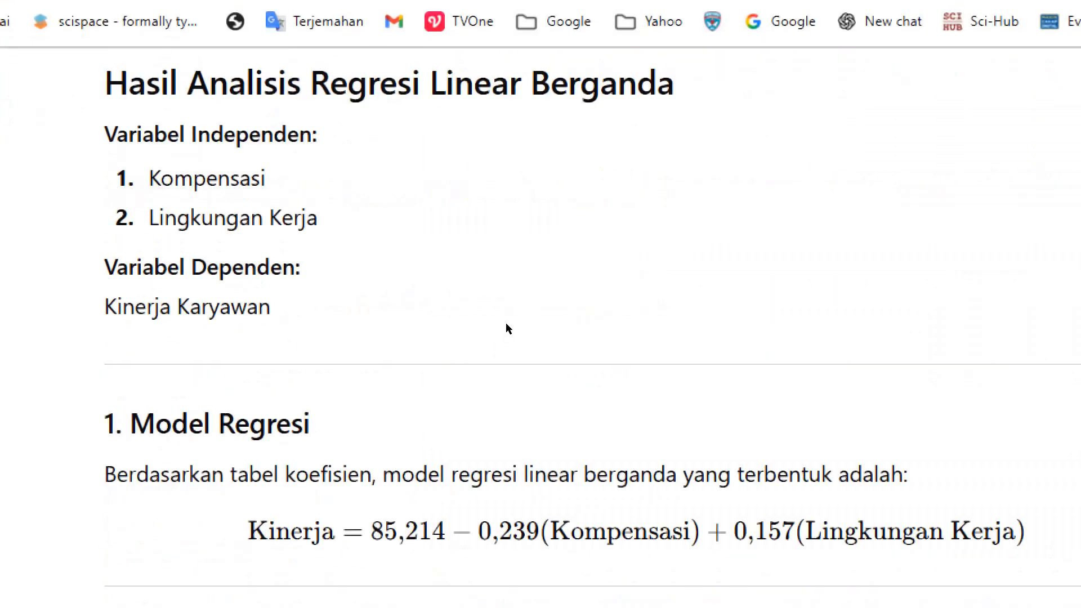
{"action": "scroll", "coordinate": [498, 255], "scroll_direction": "down", "scroll_amount": 7}
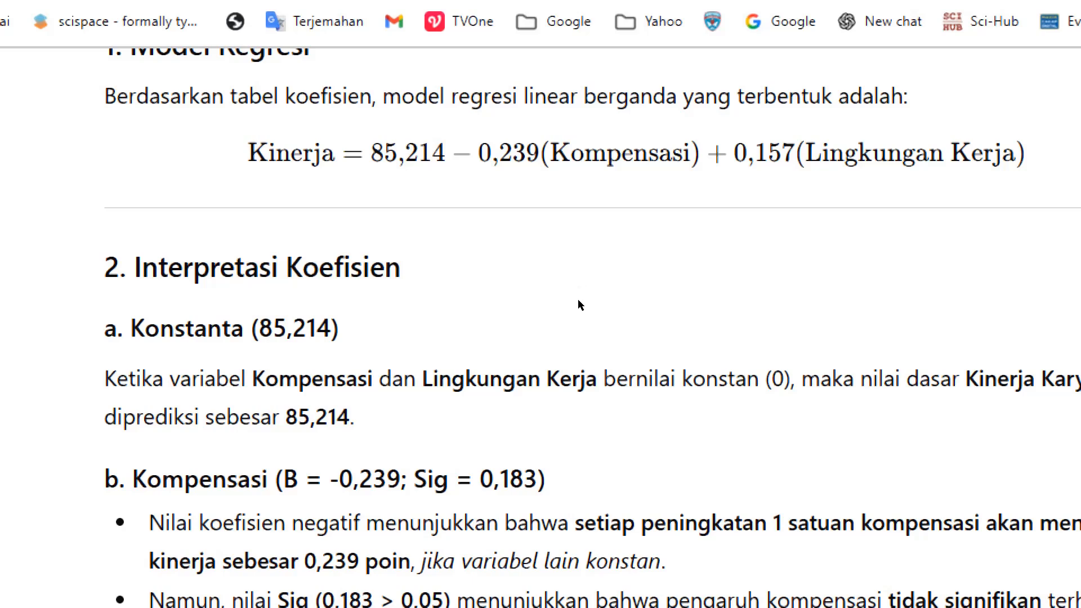
{"action": "scroll", "coordinate": [495, 237], "scroll_direction": "down", "scroll_amount": 2}
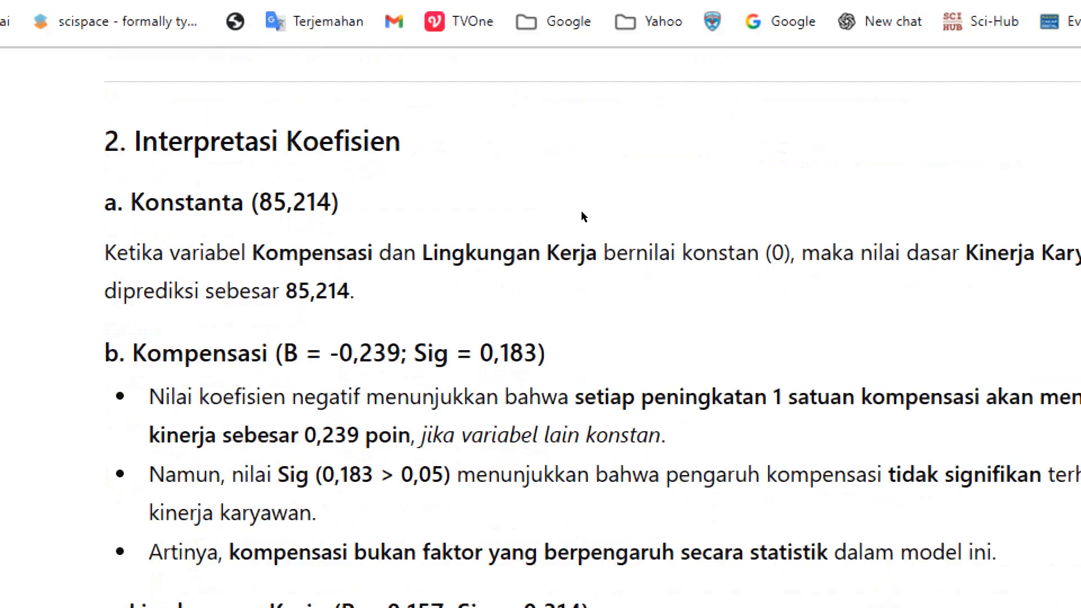
{"action": "scroll", "coordinate": [503, 199], "scroll_direction": "down", "scroll_amount": 2}
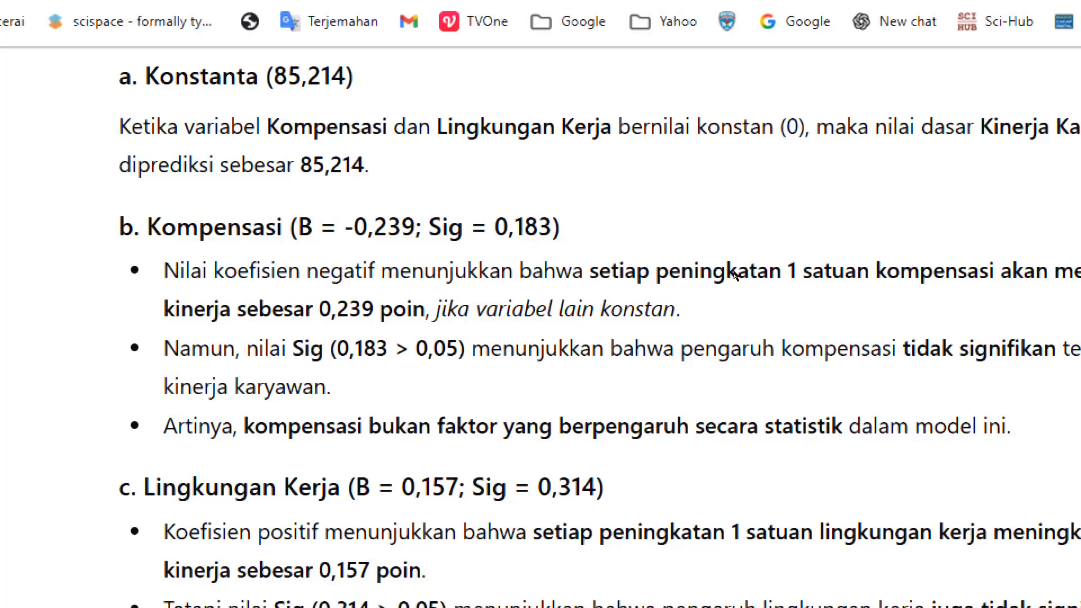
{"action": "scroll", "coordinate": [735, 274], "scroll_direction": "down", "scroll_amount": 4}
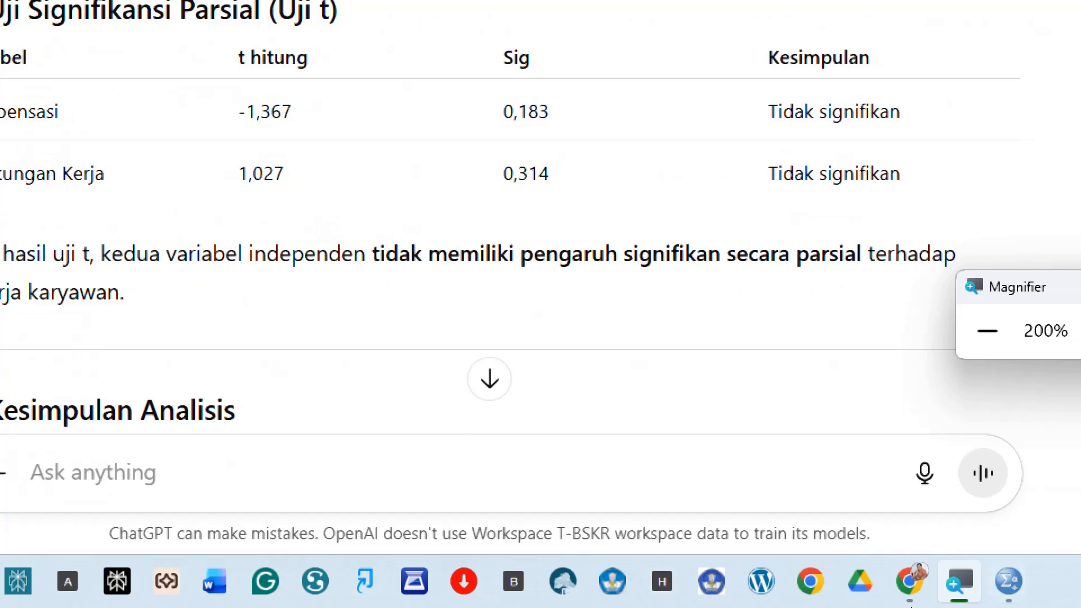
- Switch to the SPSS output window, examine the Coefficients and Coefficient Correlations tables, and return to the ChatGPT conversation
{"action": "mouse_move", "coordinate": [937, 572]}
{"action": "left_click", "coordinate": [881, 461]}
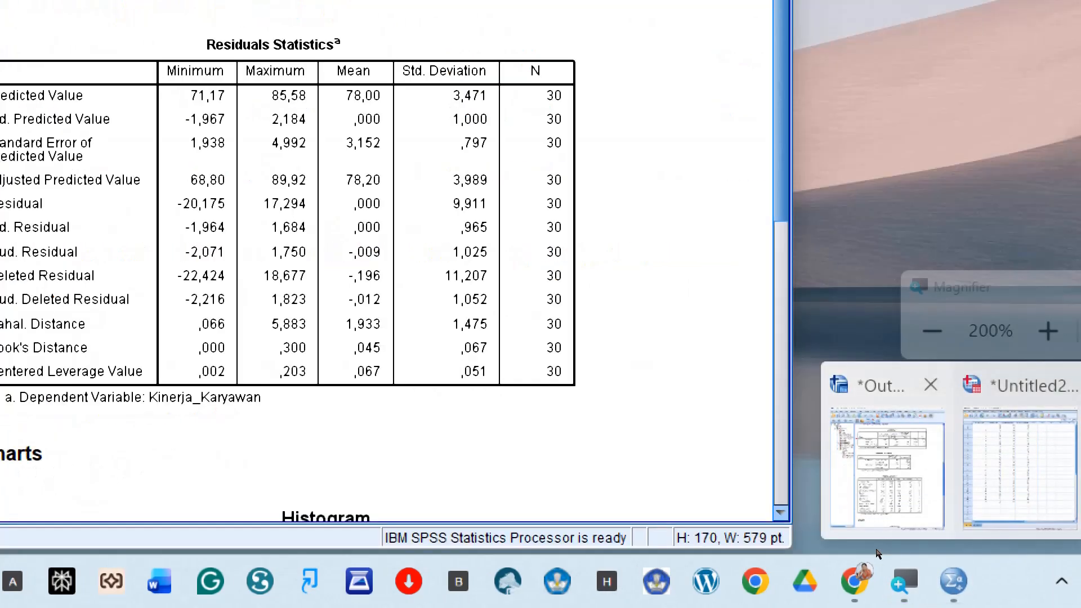
{"action": "scroll", "coordinate": [442, 404], "scroll_direction": "up", "scroll_amount": 5}
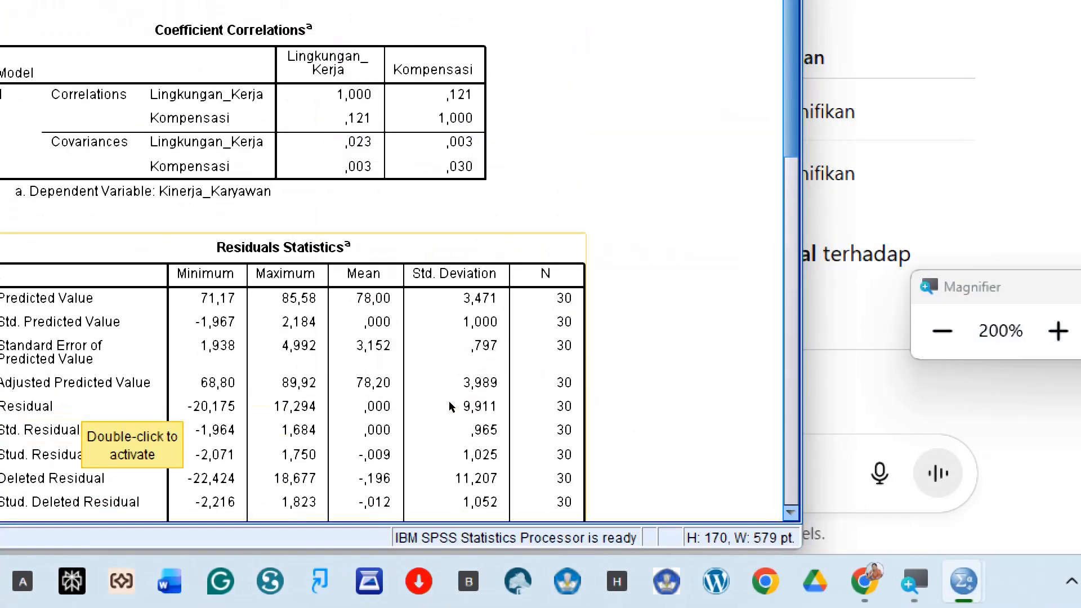
{"action": "scroll", "coordinate": [450, 406], "scroll_direction": "up", "scroll_amount": 3}
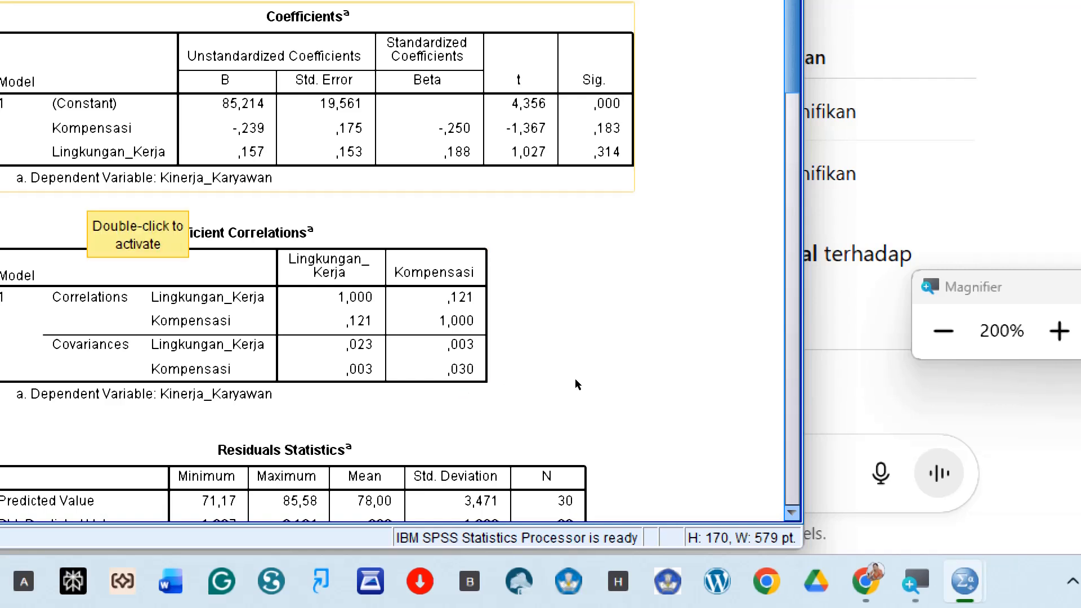
{"action": "scroll", "coordinate": [574, 383], "scroll_direction": "up", "scroll_amount": 3}
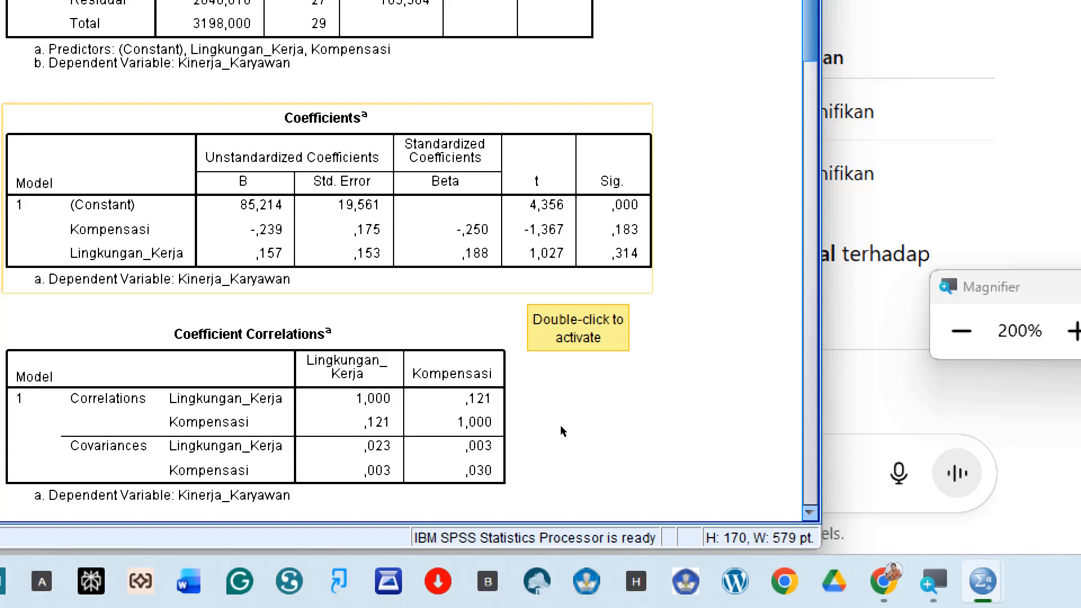
{"action": "left_click", "coordinate": [876, 501]}
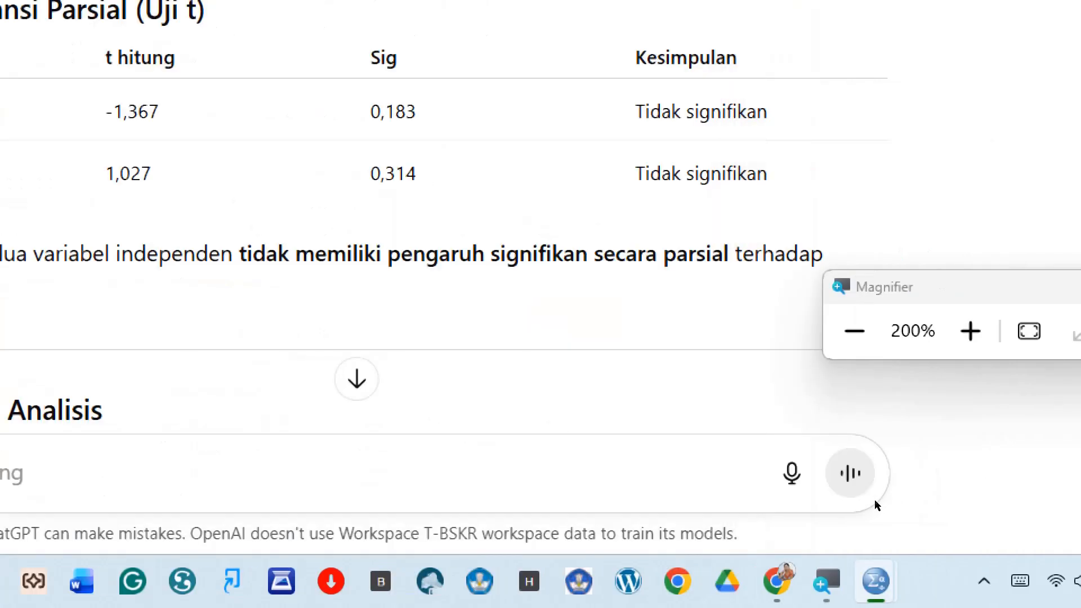
- Read the partial t-test table and the "Kesimpulan Analisis" section of the regression interpretation
{"action": "scroll", "coordinate": [434, 405], "scroll_direction": "up", "scroll_amount": 3}
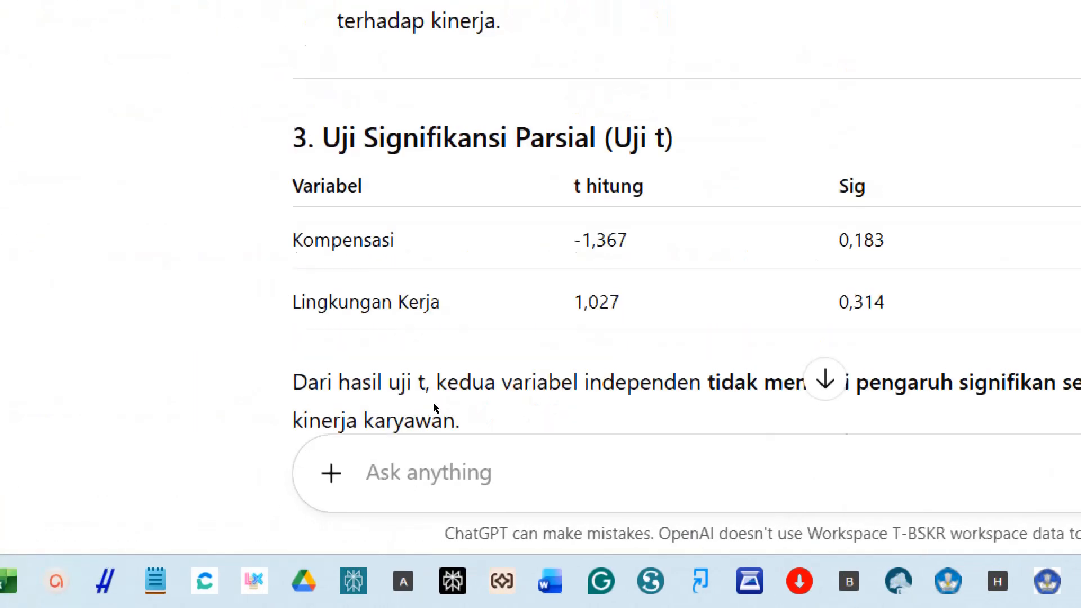
{"action": "scroll", "coordinate": [459, 427], "scroll_direction": "down", "scroll_amount": 2}
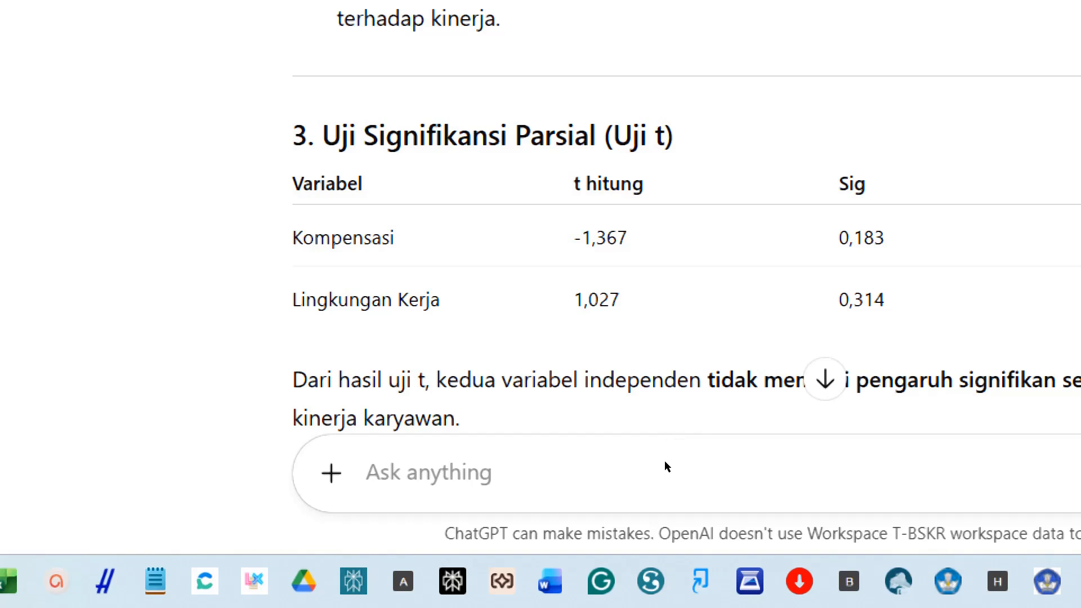
{"action": "scroll", "coordinate": [665, 462], "scroll_direction": "down", "scroll_amount": 2}
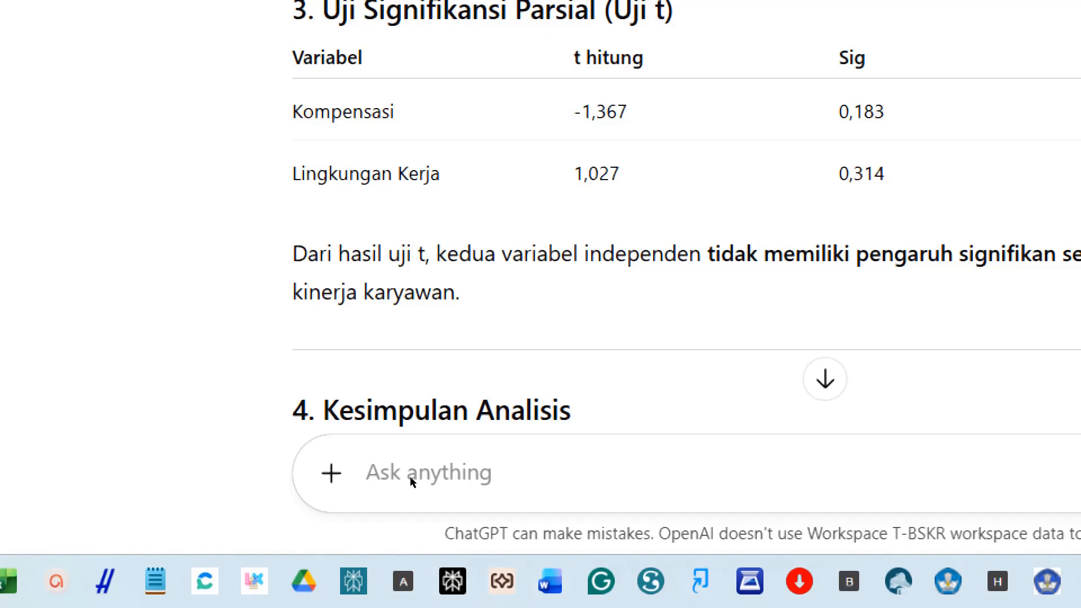
{"action": "scroll", "coordinate": [497, 394], "scroll_direction": "down", "scroll_amount": 5}
{"action": "scroll", "coordinate": [497, 396], "scroll_direction": "down", "scroll_amount": 1}
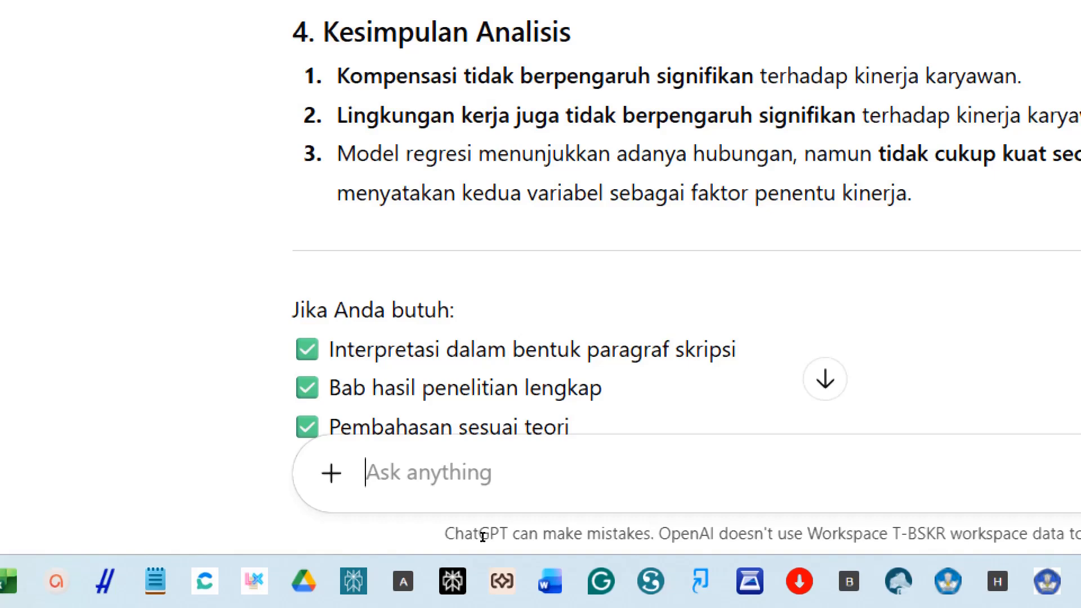
- Send the follow-up prompt "berikan faktor laen yang berpengaruh selain dua faktor diatas"
{"action": "type", "text": "berikan fak"}
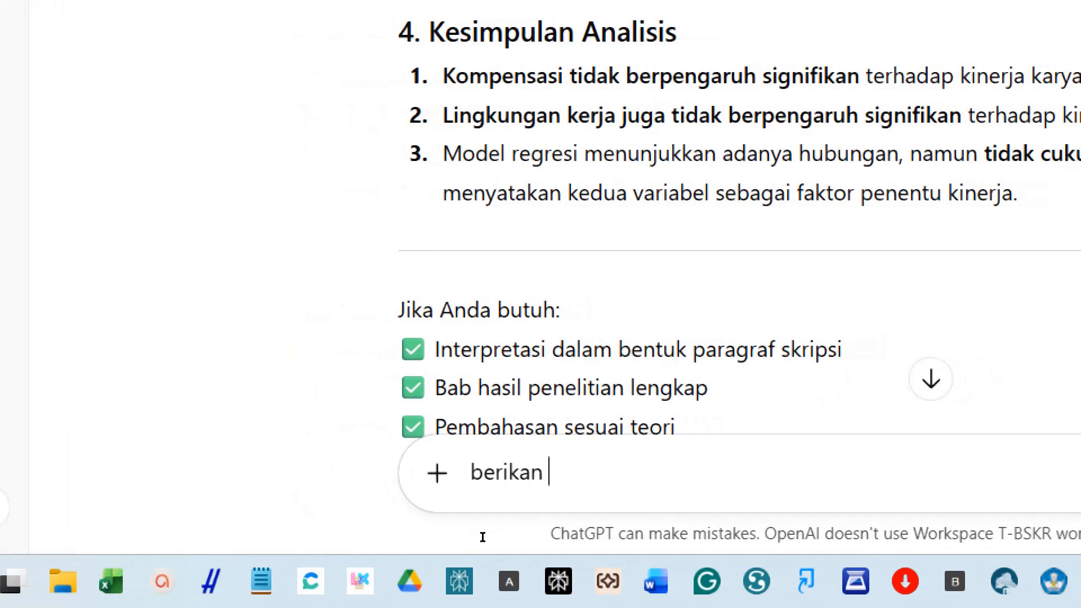
{"action": "type", "text": "tro"}
{"action": "key", "text": "BackSpace"}
{"action": "key", "text": "BackSpace"}
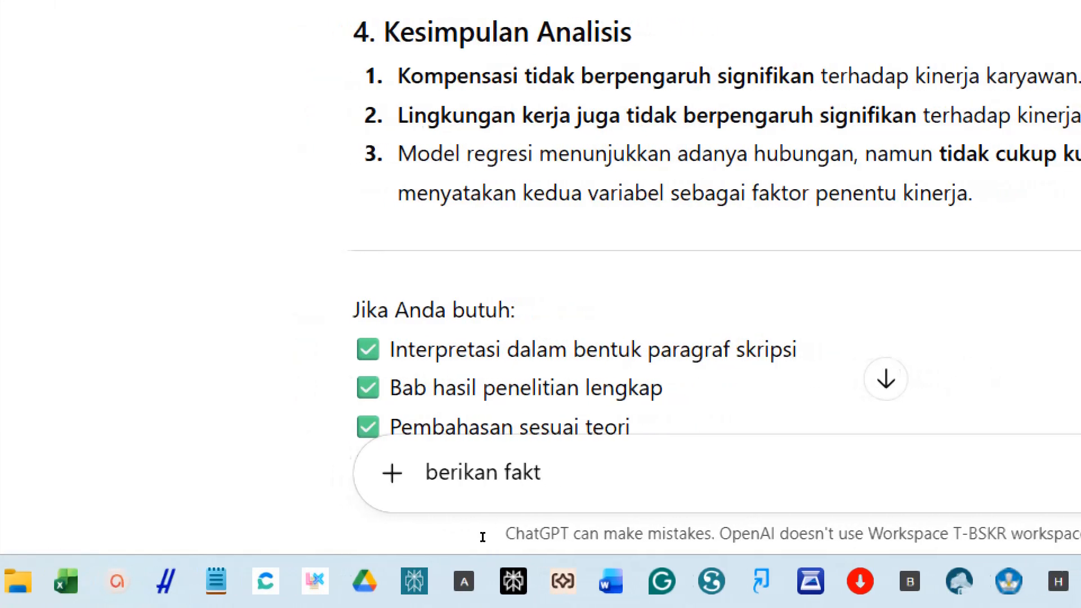
{"action": "type", "text": "or laen yang"}
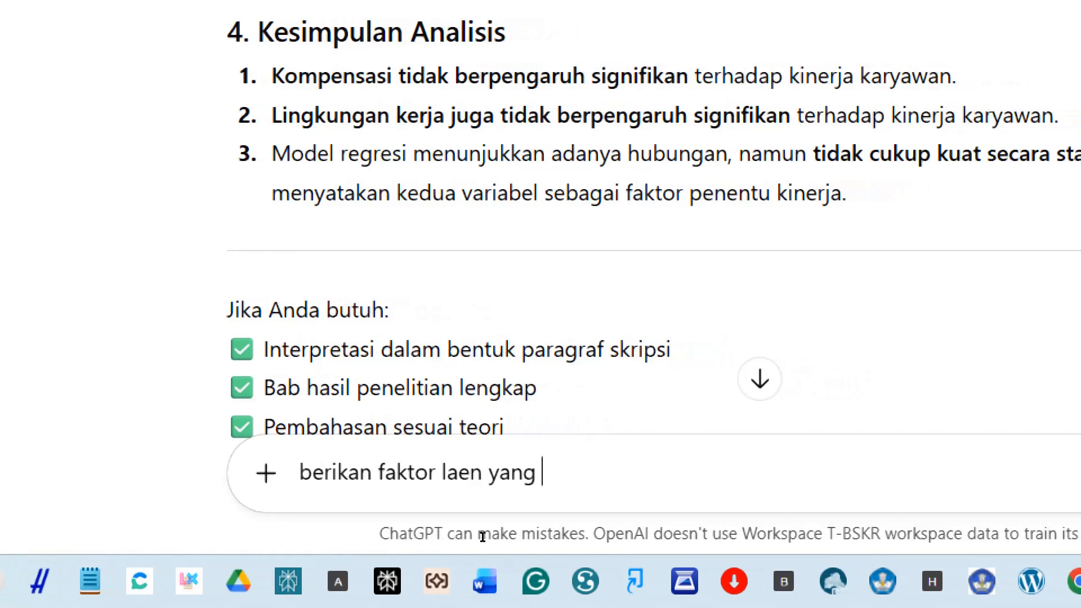
{"action": "type", "text": " berpengar"}
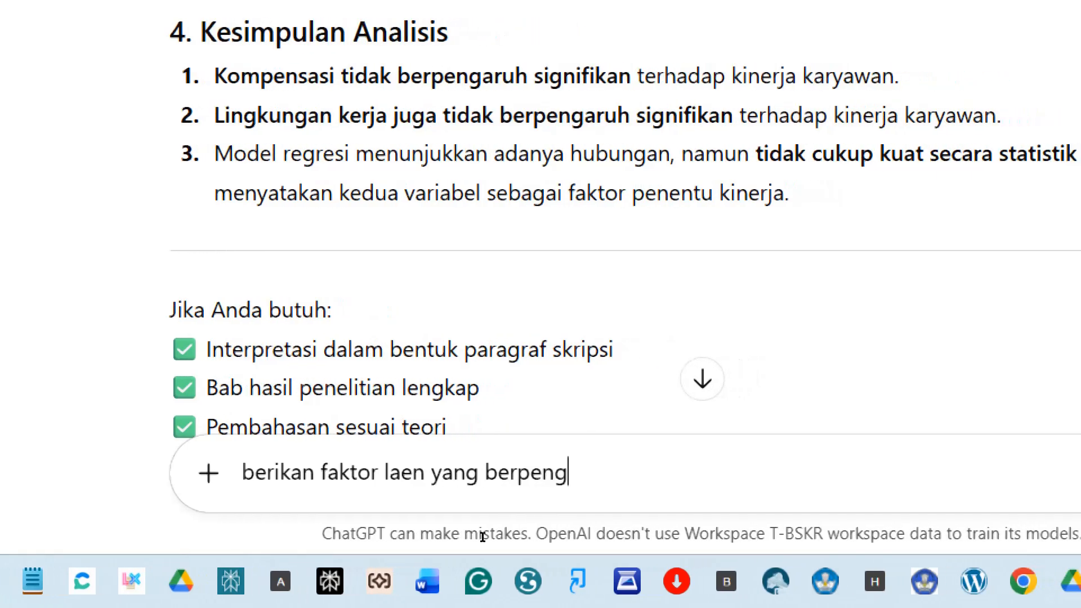
{"action": "type", "text": "uh selain"}
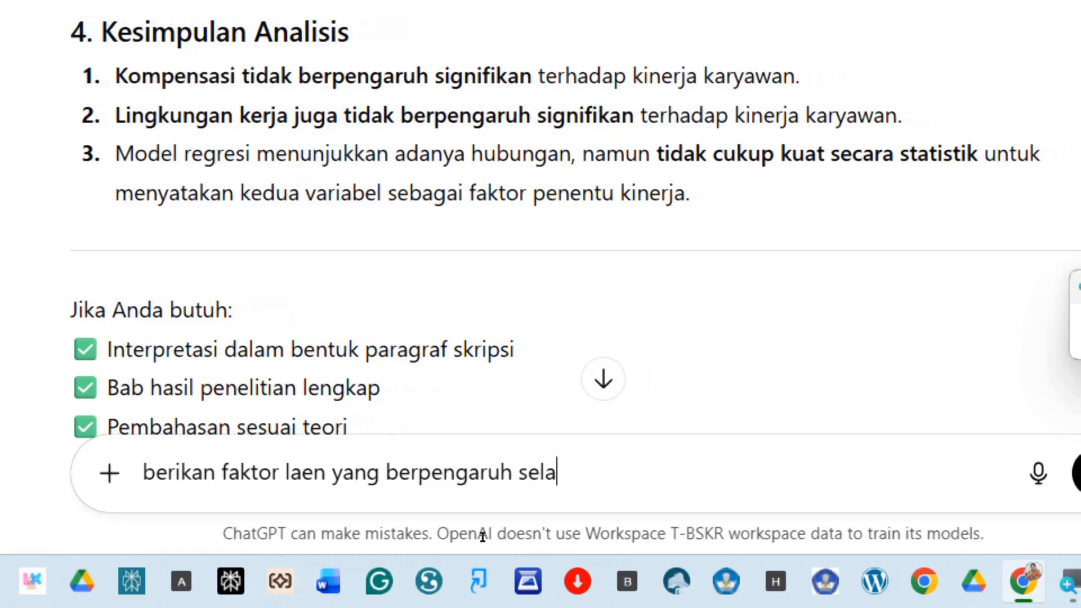
{"action": "type", "text": " dua fa"}
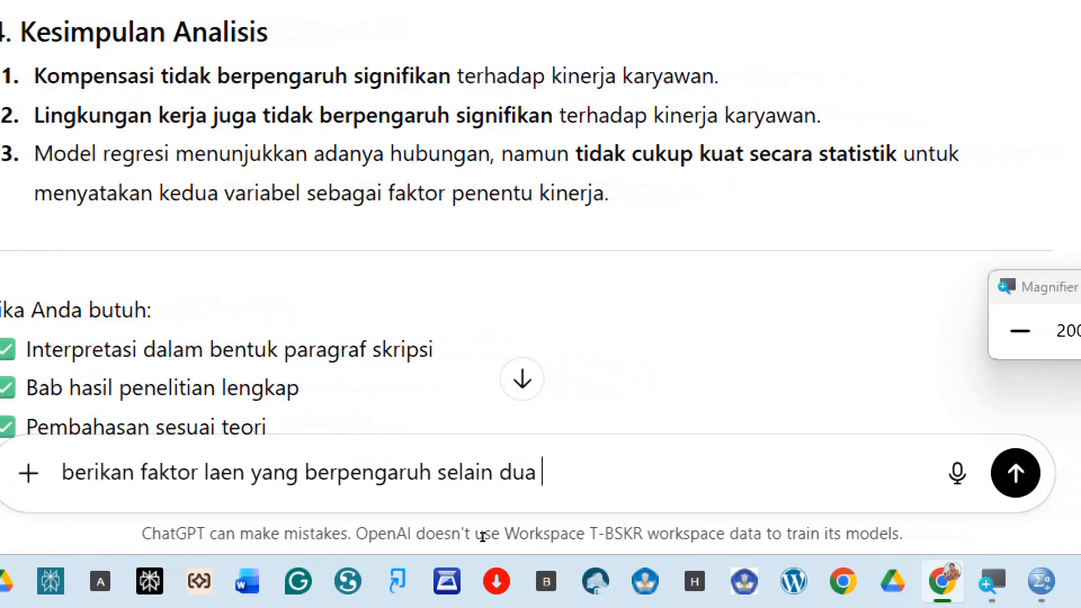
{"action": "type", "text": "ktor diata"}
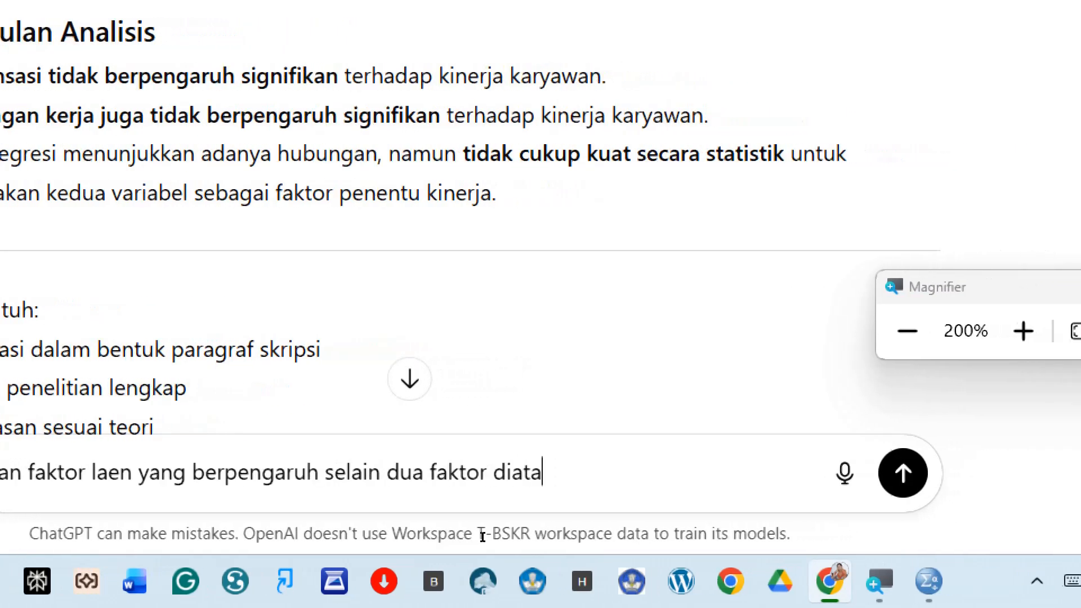
{"action": "key", "text": "Return"}
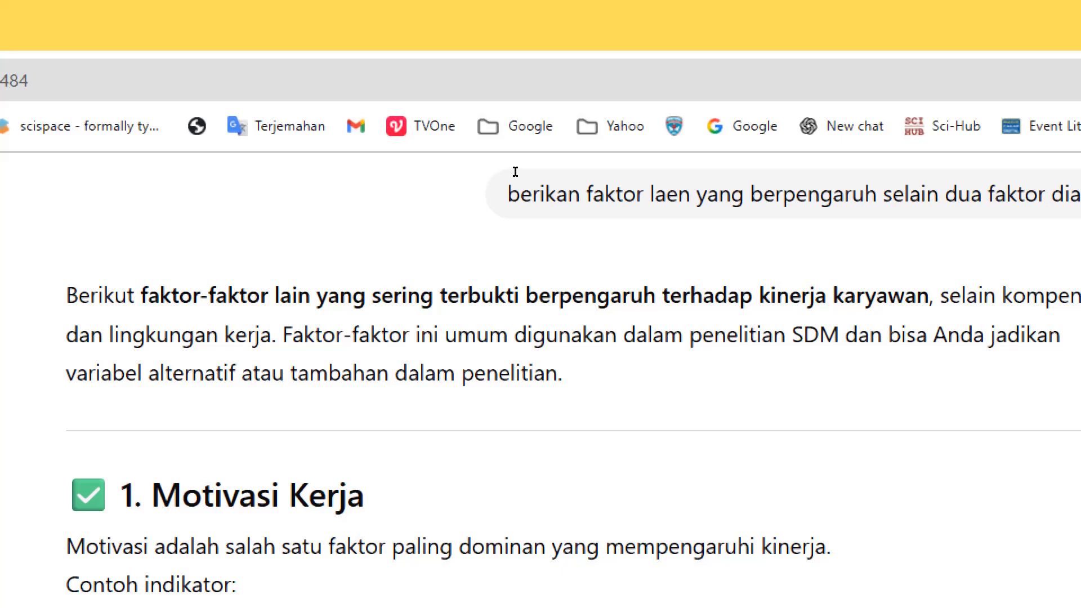
- Read the new answer's introduction and its first factor, Motivasi Kerja, together with the prompt above it
{"action": "scroll", "coordinate": [518, 214], "scroll_direction": "down", "scroll_amount": 2}
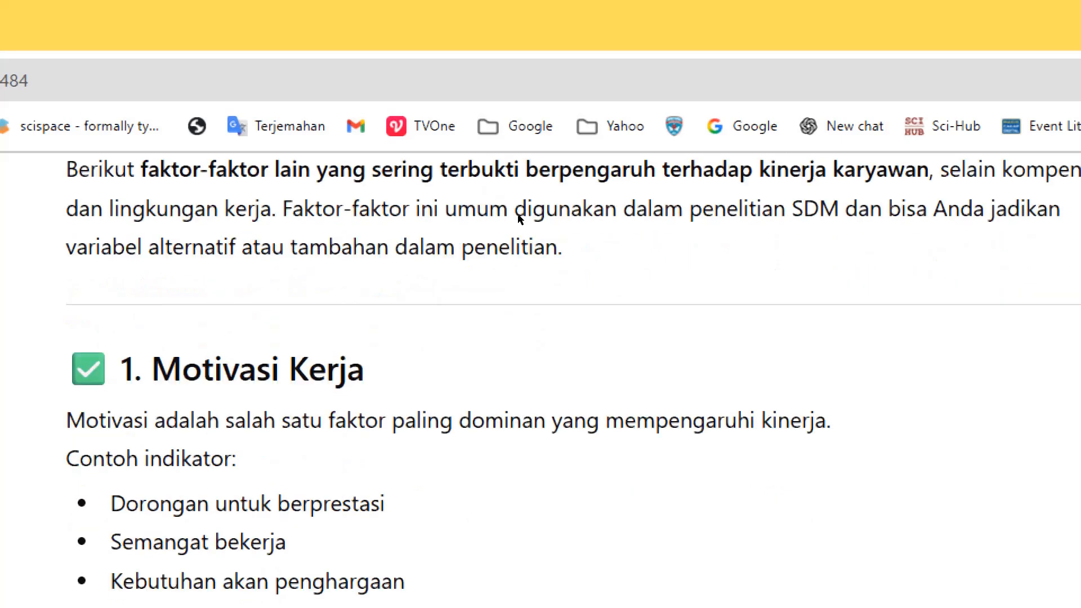
{"action": "scroll", "coordinate": [518, 216], "scroll_direction": "down", "scroll_amount": 2}
{"action": "scroll", "coordinate": [519, 214], "scroll_direction": "up", "scroll_amount": 2}
{"action": "scroll", "coordinate": [518, 217], "scroll_direction": "down", "scroll_amount": 4}
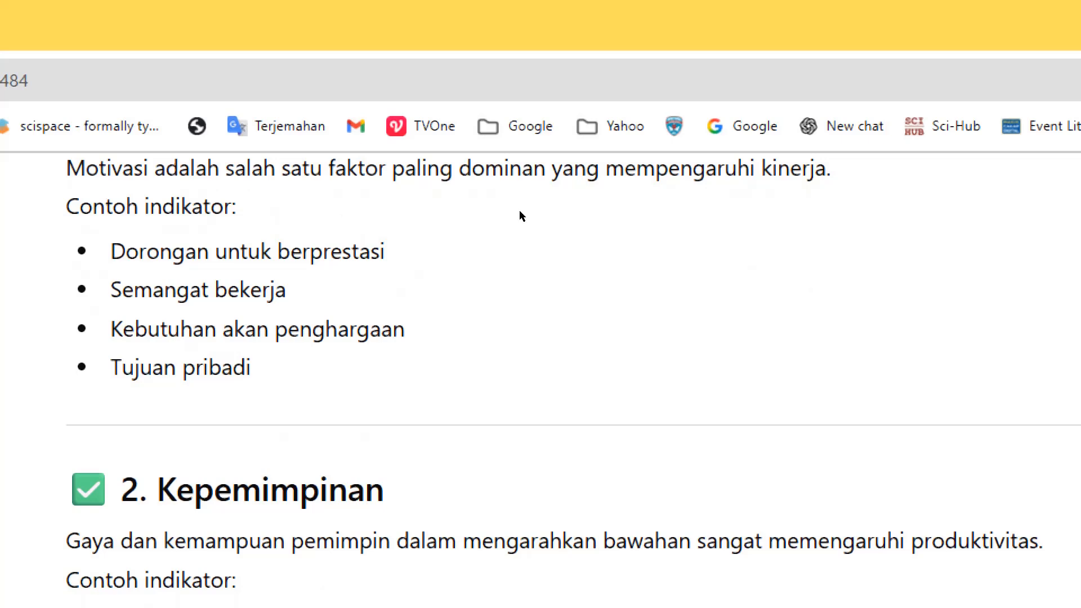
{"action": "scroll", "coordinate": [519, 213], "scroll_direction": "up", "scroll_amount": 2}
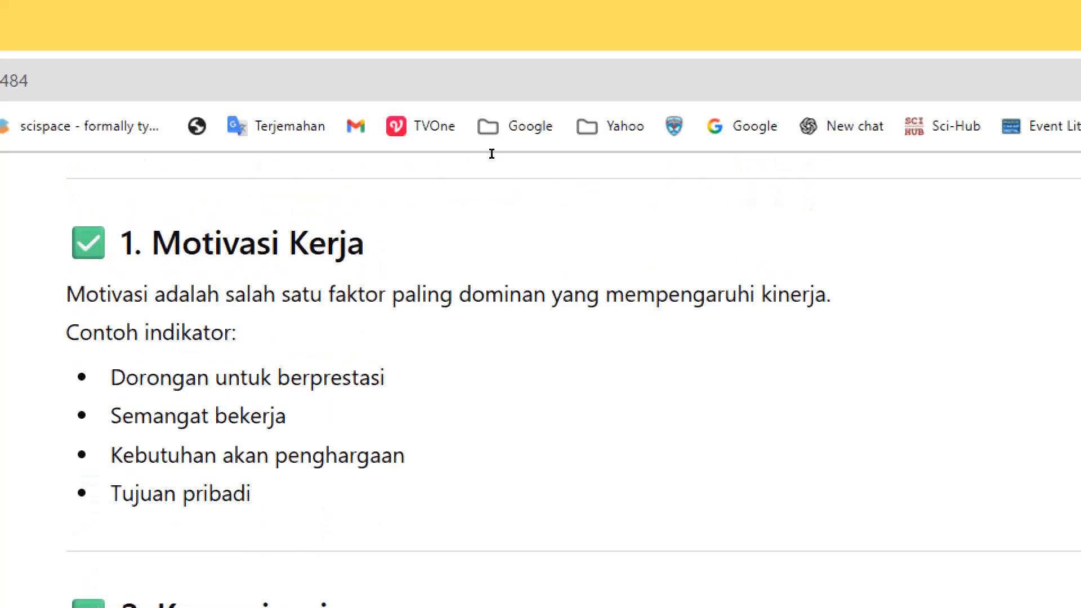
{"action": "scroll", "coordinate": [405, 138], "scroll_direction": "up", "scroll_amount": 2}
{"action": "scroll", "coordinate": [490, 163], "scroll_direction": "up", "scroll_amount": 2}
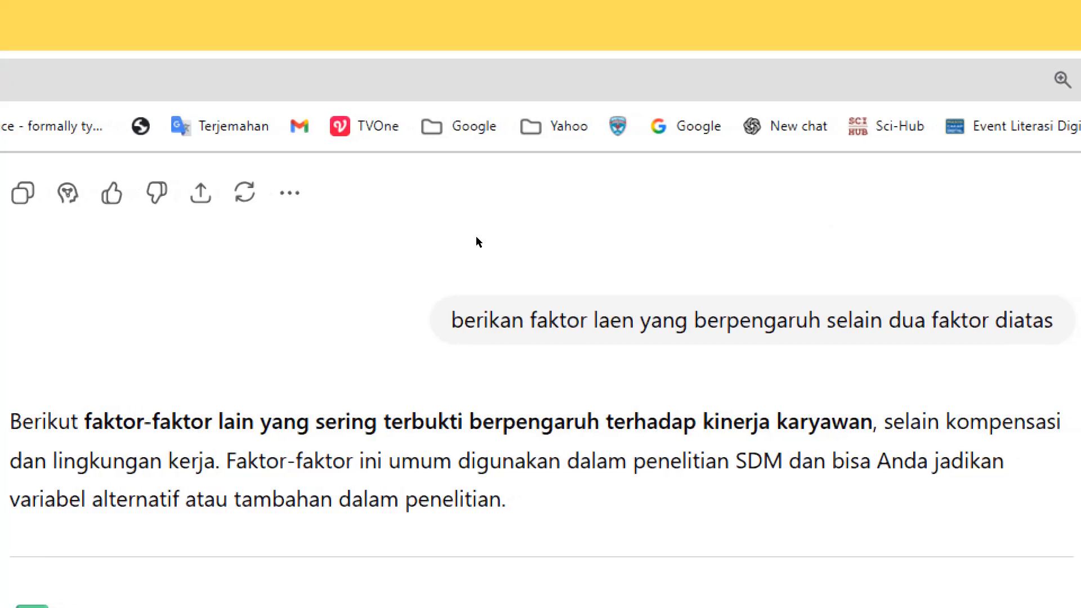
{"action": "scroll", "coordinate": [503, 233], "scroll_direction": "down", "scroll_amount": 2}
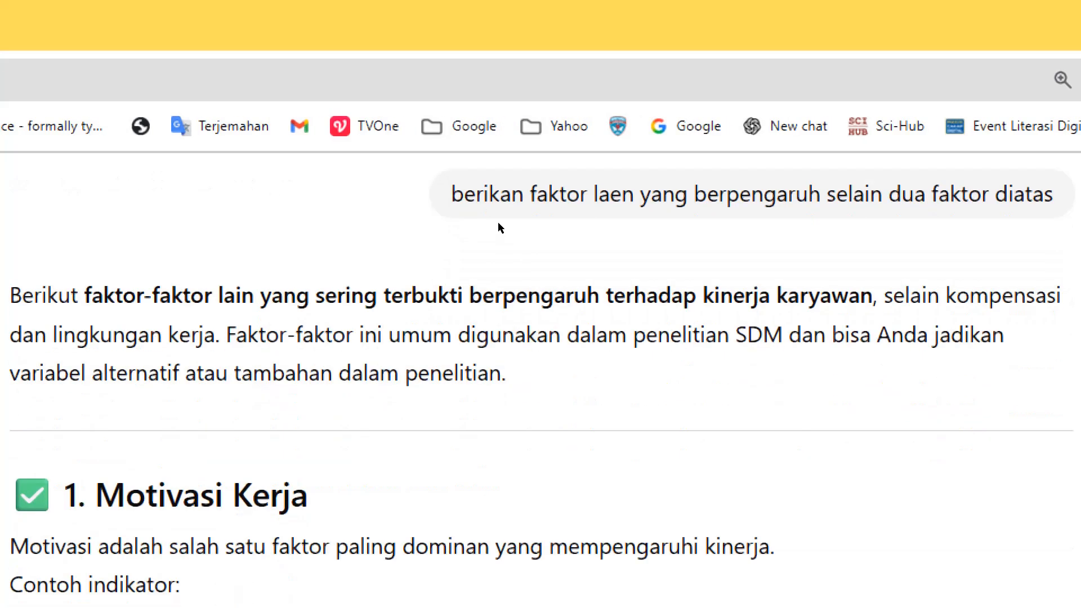
- Read through the remaining suggested factors, from Kepemimpinan to Komunikasi, as far as the research variable recommendations
{"action": "scroll", "coordinate": [498, 223], "scroll_direction": "down", "scroll_amount": 4}
{"action": "scroll", "coordinate": [424, 127], "scroll_direction": "down", "scroll_amount": 5}
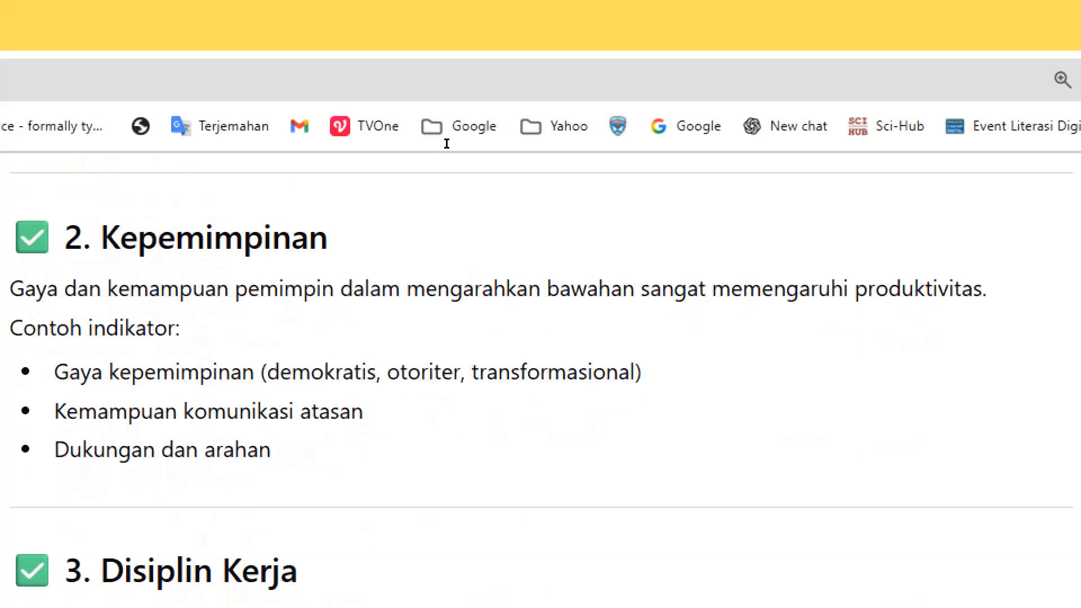
{"action": "scroll", "coordinate": [447, 144], "scroll_direction": "down", "scroll_amount": 4}
{"action": "scroll", "coordinate": [461, 170], "scroll_direction": "down", "scroll_amount": 6}
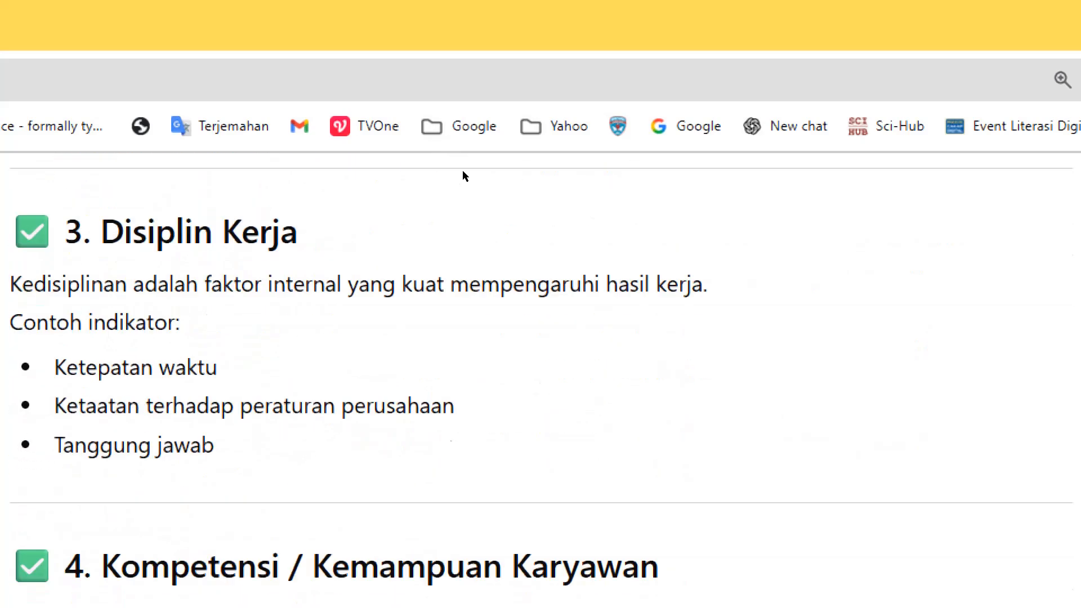
{"action": "scroll", "coordinate": [469, 154], "scroll_direction": "down", "scroll_amount": 6}
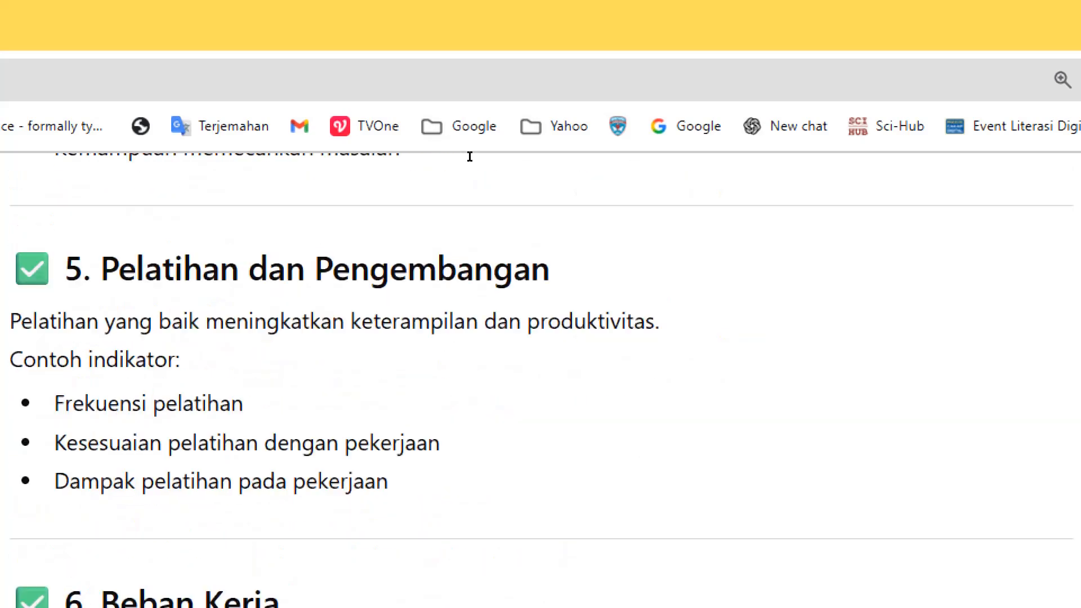
{"action": "scroll", "coordinate": [470, 156], "scroll_direction": "down", "scroll_amount": 4}
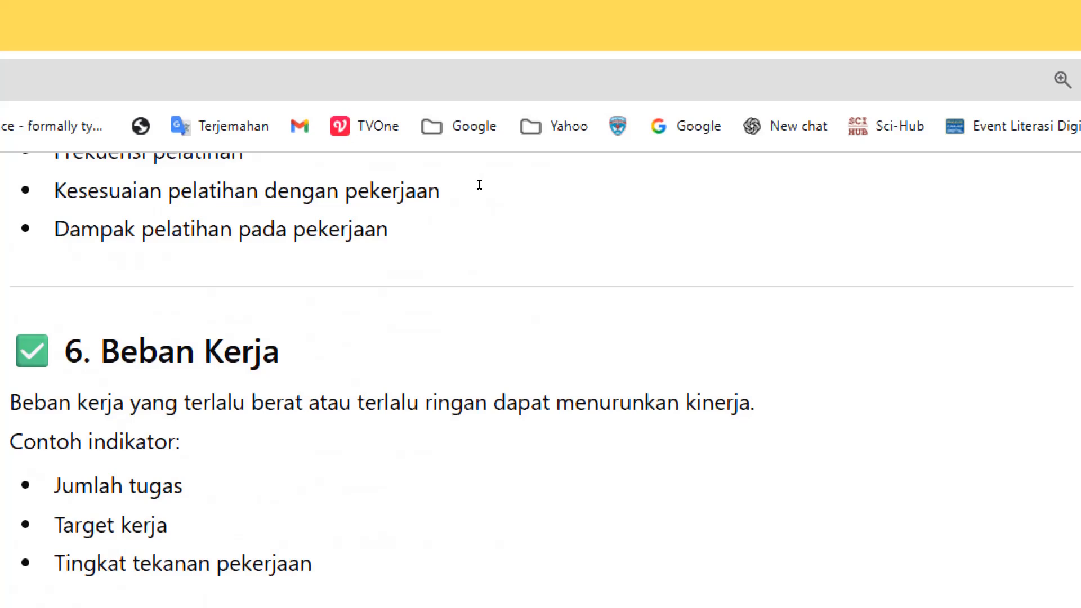
{"action": "scroll", "coordinate": [478, 179], "scroll_direction": "down", "scroll_amount": 4}
{"action": "scroll", "coordinate": [479, 184], "scroll_direction": "down", "scroll_amount": 4}
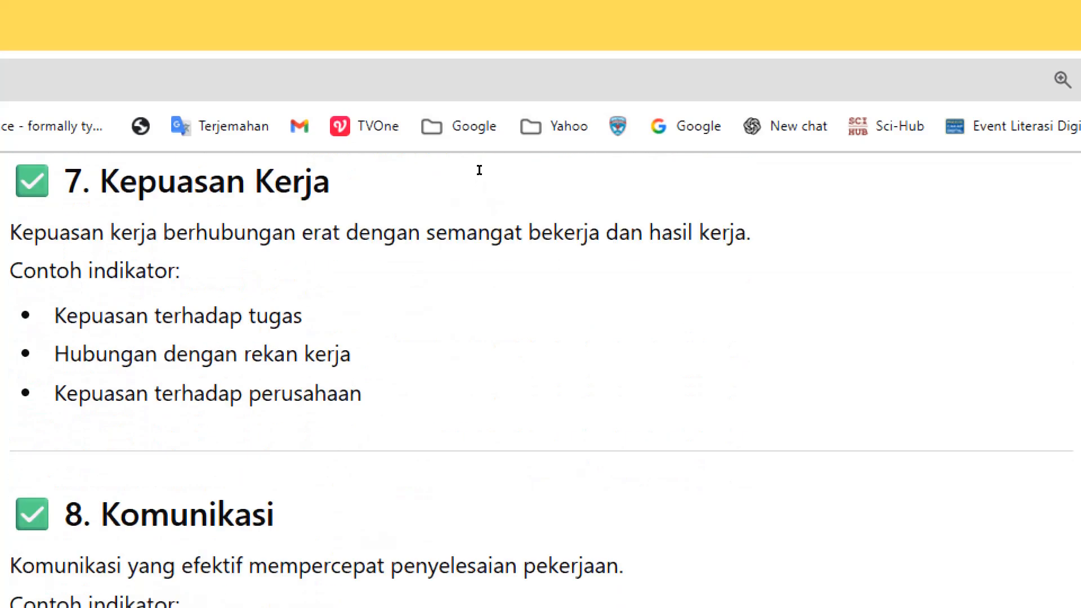
{"action": "scroll", "coordinate": [478, 174], "scroll_direction": "down", "scroll_amount": 6}
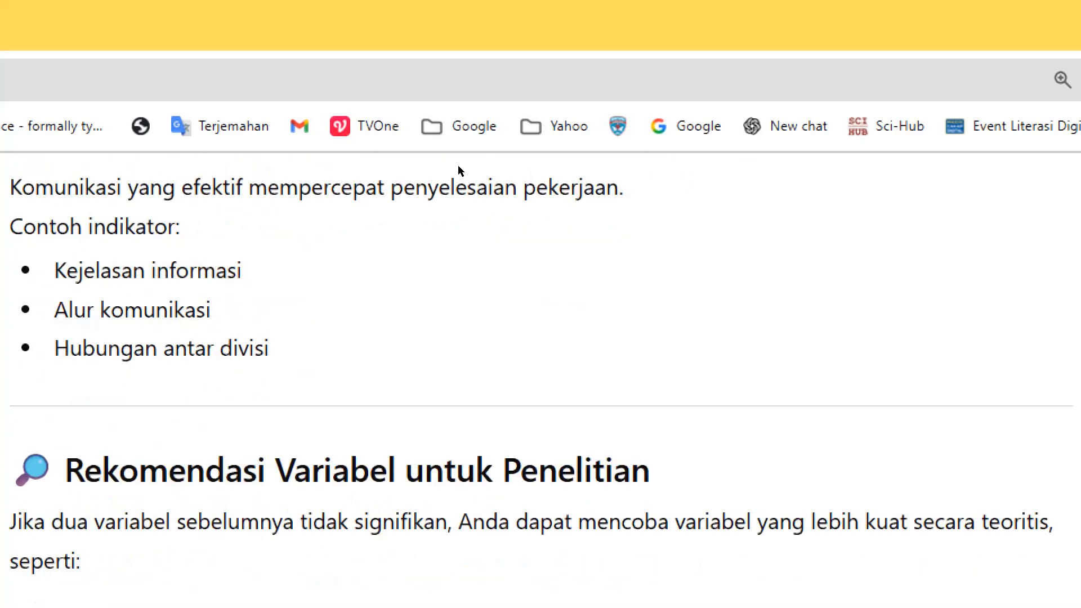
- Go back over the suggested factors and review the example indicators for Kepemimpinan, Disiplin Kerja and Kompetensi
{"action": "scroll", "coordinate": [460, 165], "scroll_direction": "up", "scroll_amount": 20}
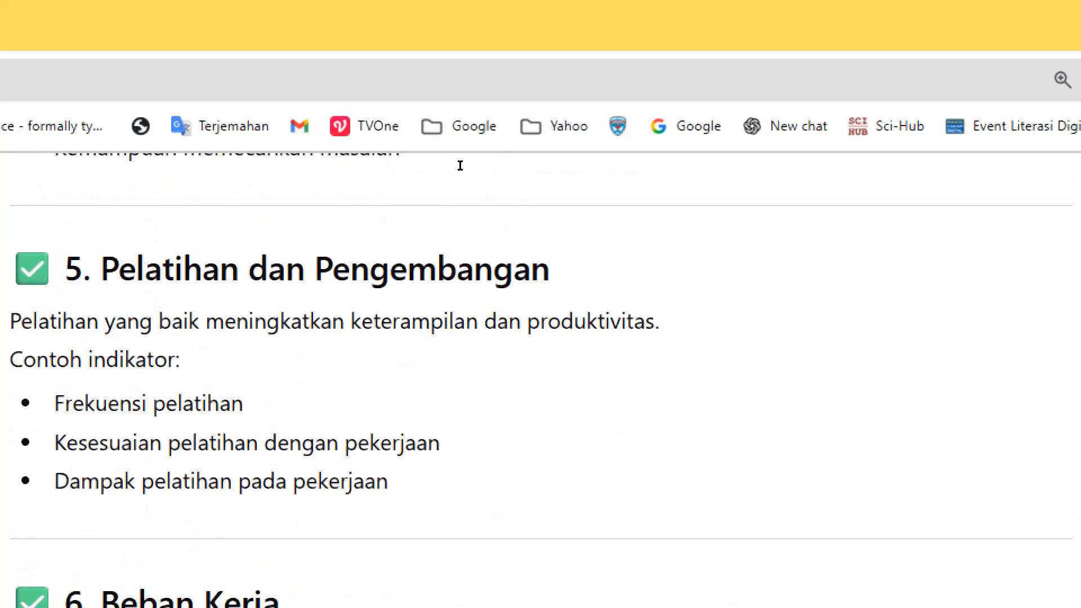
{"action": "scroll", "coordinate": [460, 165], "scroll_direction": "up", "scroll_amount": 3}
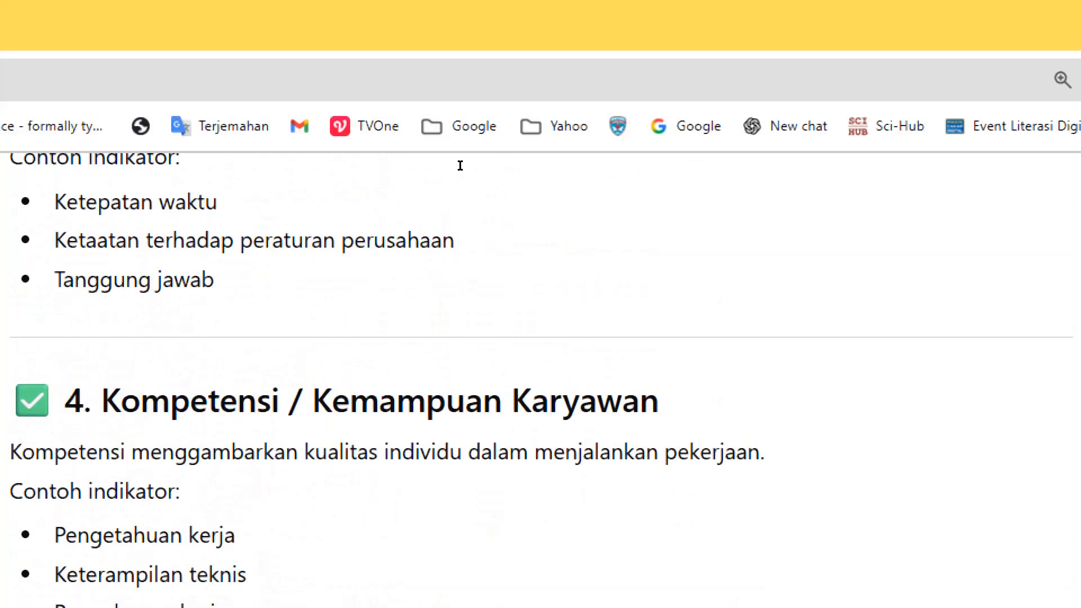
{"action": "scroll", "coordinate": [460, 165], "scroll_direction": "up", "scroll_amount": 11}
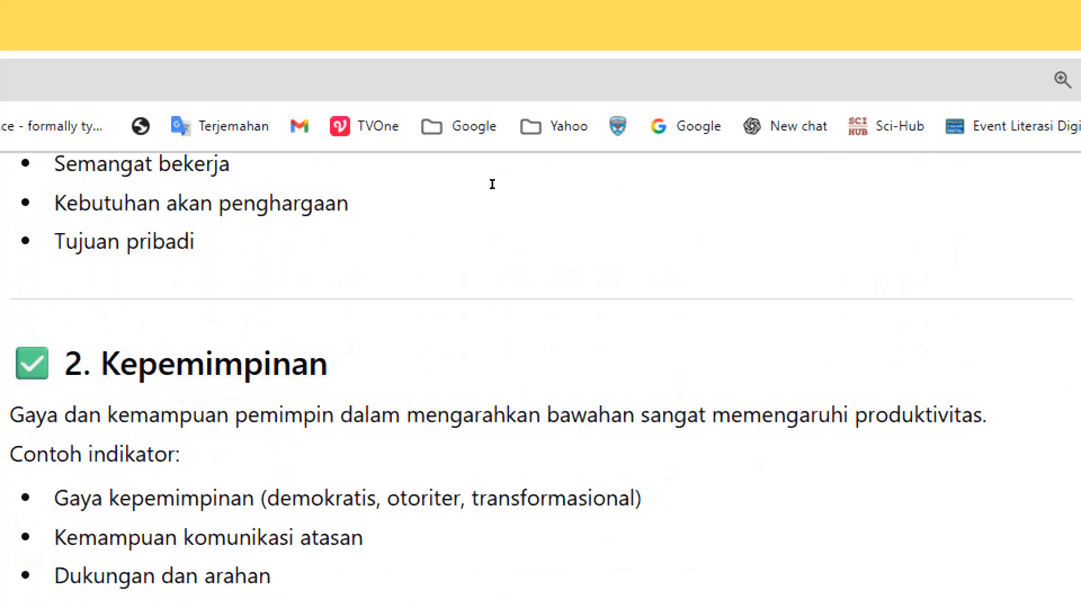
{"action": "scroll", "coordinate": [450, 169], "scroll_direction": "up", "scroll_amount": 4}
{"action": "scroll", "coordinate": [456, 183], "scroll_direction": "down", "scroll_amount": 9}
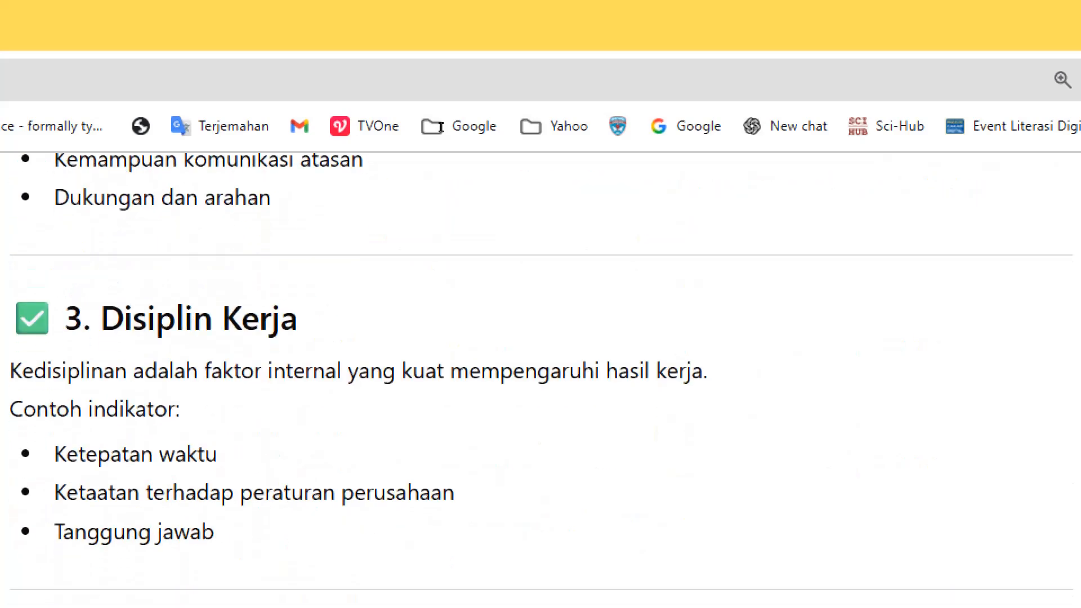
{"action": "scroll", "coordinate": [458, 183], "scroll_direction": "down", "scroll_amount": 4}
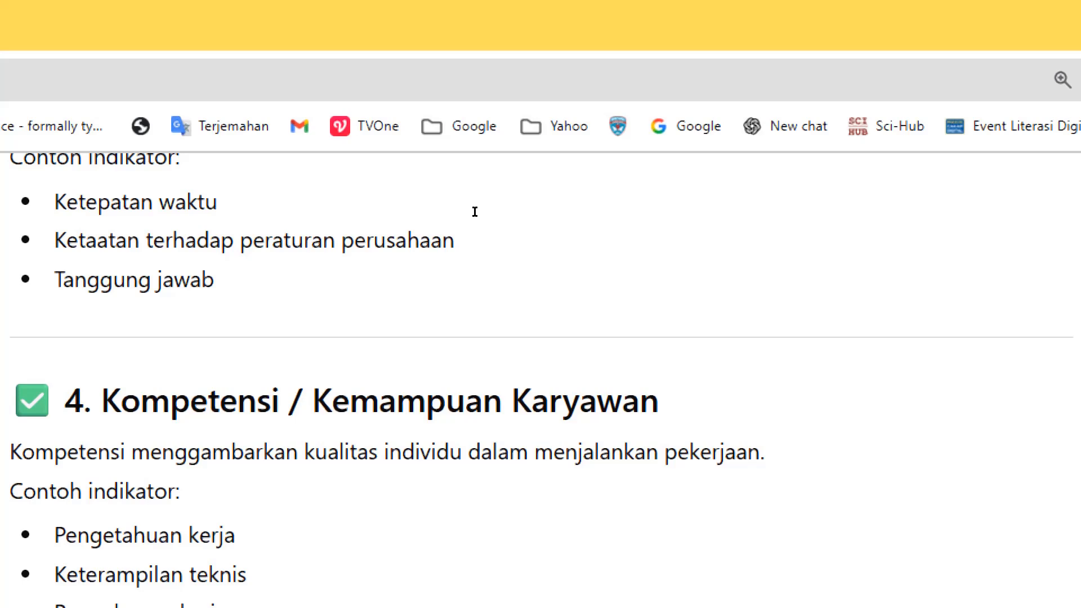
{"action": "scroll", "coordinate": [474, 211], "scroll_direction": "up", "scroll_amount": 5}
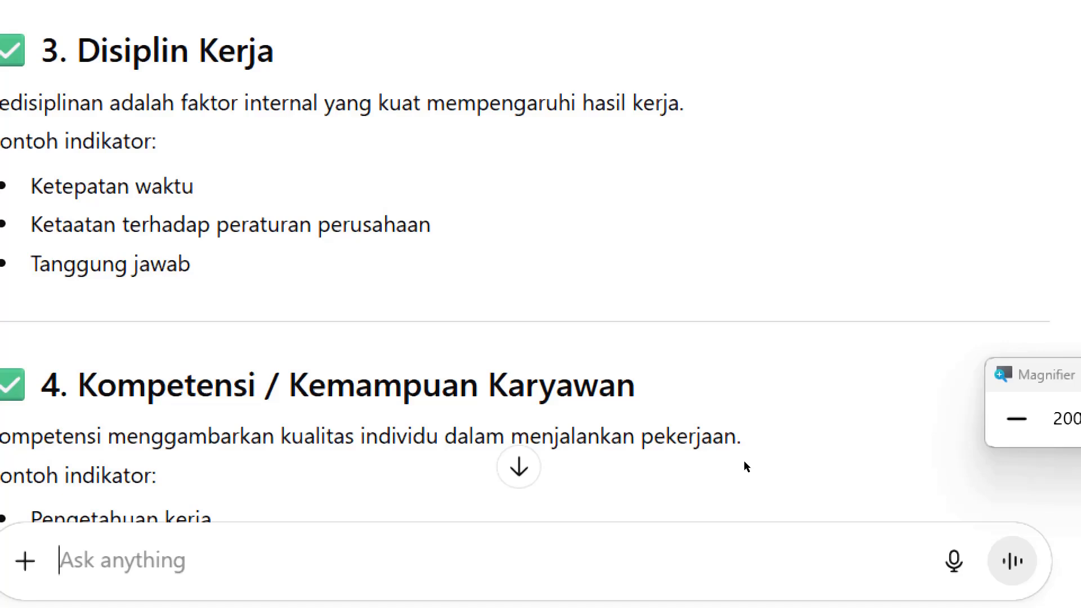
- Review the factors from Kompetensi onward and read the answer through to its closing offers
{"action": "scroll", "coordinate": [476, 417], "scroll_direction": "down", "scroll_amount": 3}
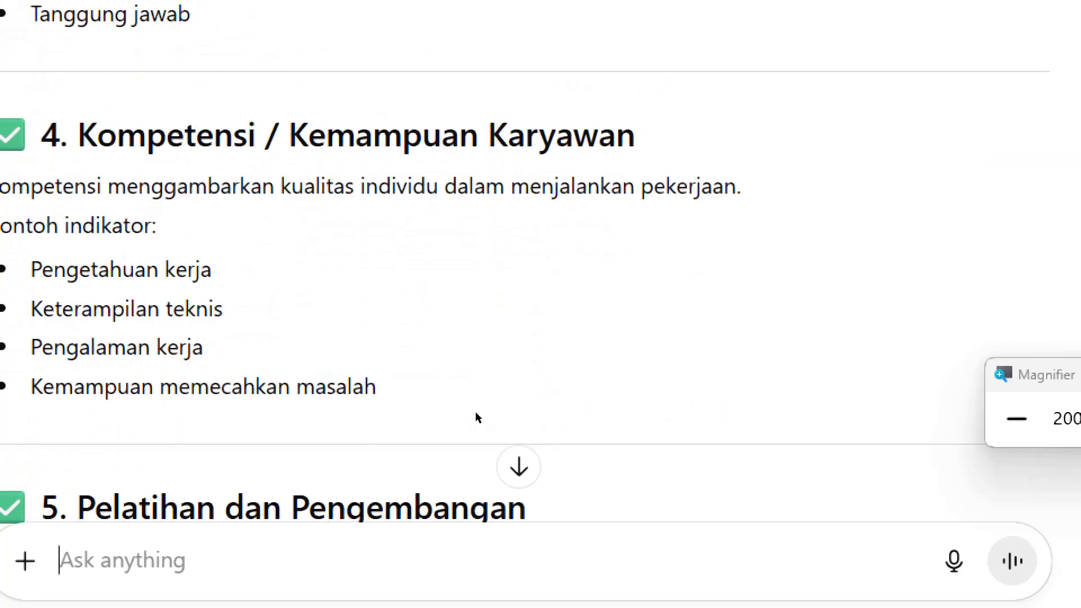
{"action": "scroll", "coordinate": [475, 417], "scroll_direction": "down", "scroll_amount": 3}
{"action": "scroll", "coordinate": [485, 390], "scroll_direction": "down", "scroll_amount": 4}
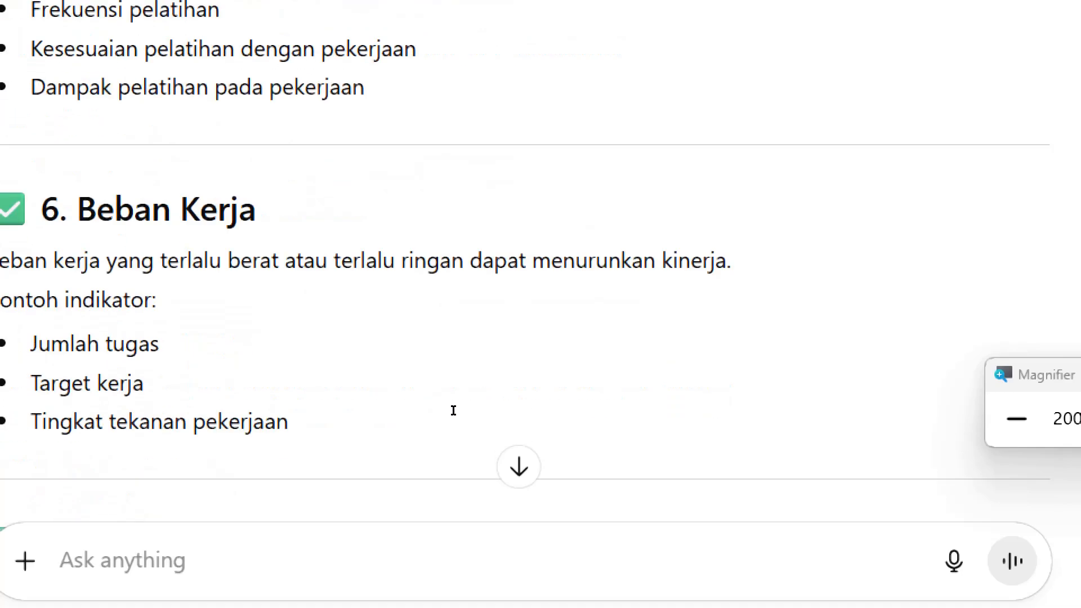
{"action": "scroll", "coordinate": [377, 431], "scroll_direction": "down", "scroll_amount": 6}
{"action": "scroll", "coordinate": [376, 432], "scroll_direction": "down", "scroll_amount": 10}
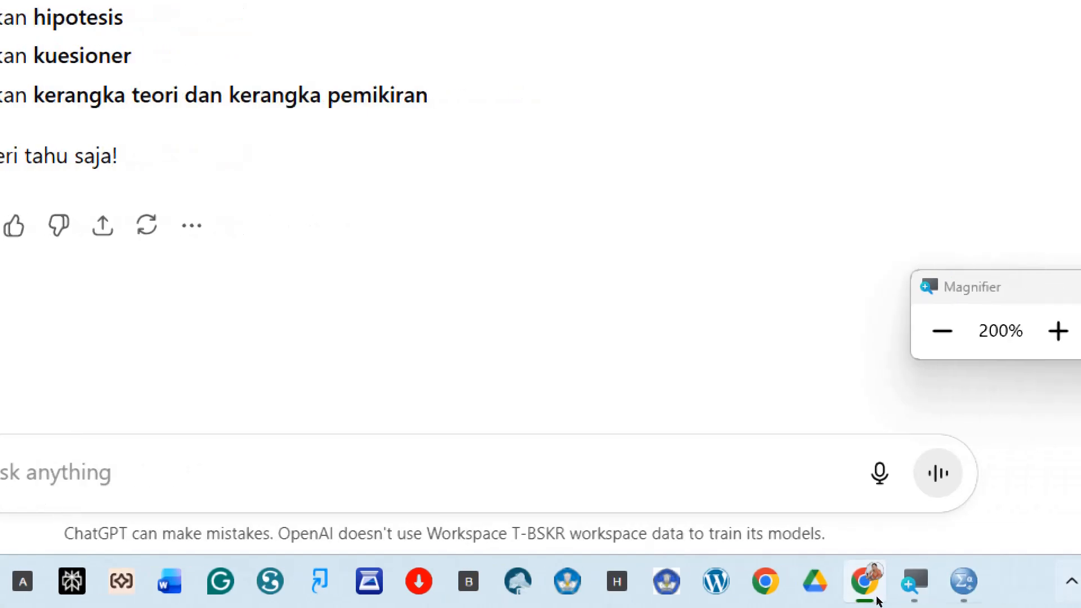
- Switch to the SPSS output window and examine the Coefficients, ANOVA, Model Summary and Variables Entered/Removed tables
{"action": "left_click", "coordinate": [963, 581]}
{"action": "left_click", "coordinate": [898, 470]}
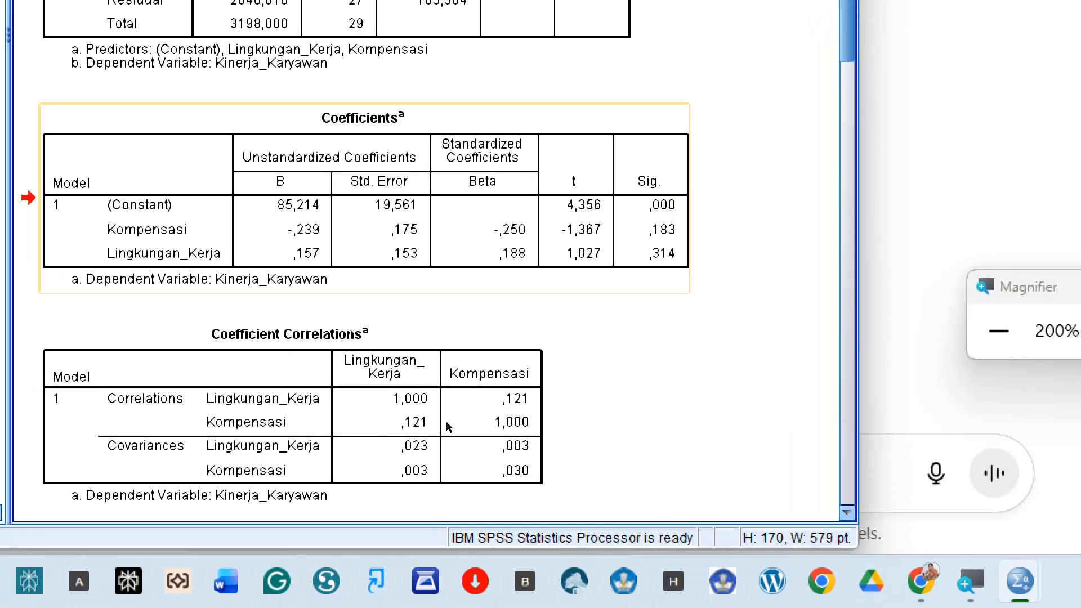
{"action": "scroll", "coordinate": [446, 421], "scroll_direction": "up", "scroll_amount": 2}
{"action": "scroll", "coordinate": [545, 447], "scroll_direction": "up", "scroll_amount": 4}
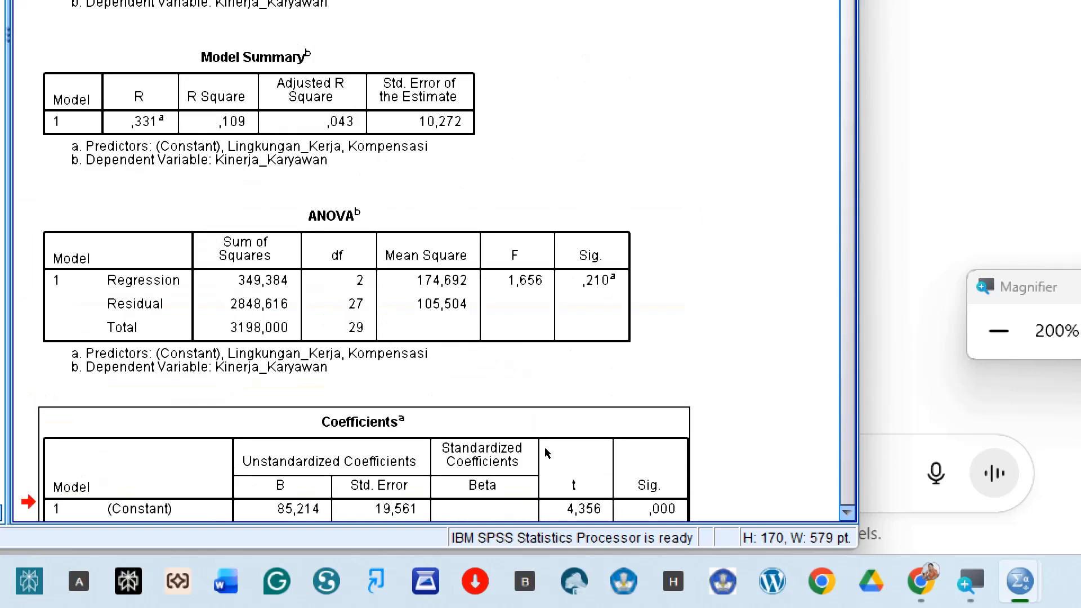
{"action": "scroll", "coordinate": [621, 266], "scroll_direction": "up", "scroll_amount": 2}
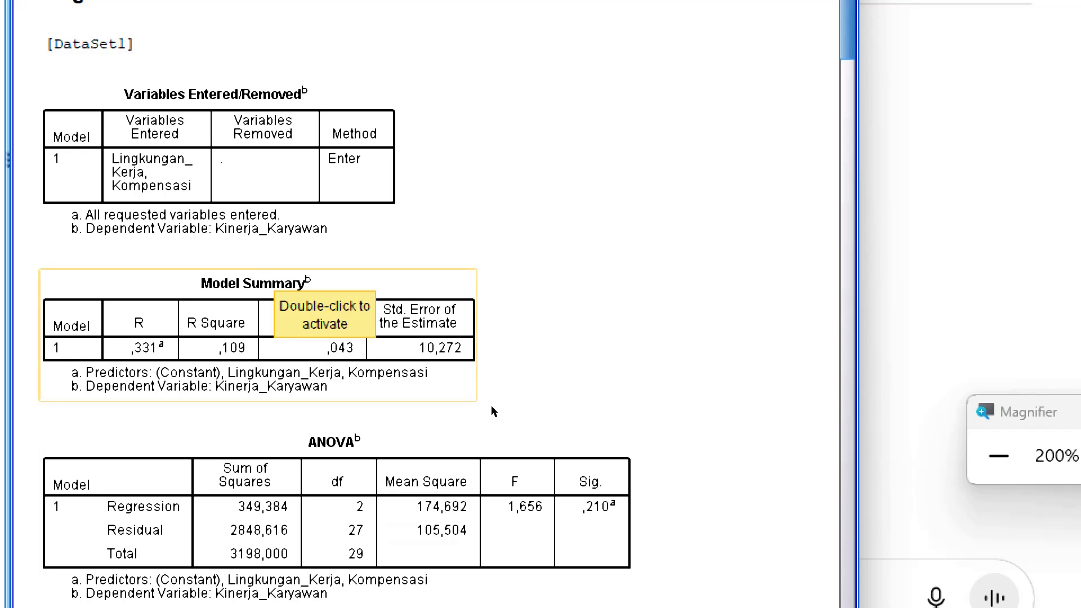
- Copy the Model Summary table from the SPSS output into the ChatGPT prompt, keeping only its image and deleting the pasted text
{"action": "scroll", "coordinate": [496, 414], "scroll_direction": "down", "scroll_amount": 3}
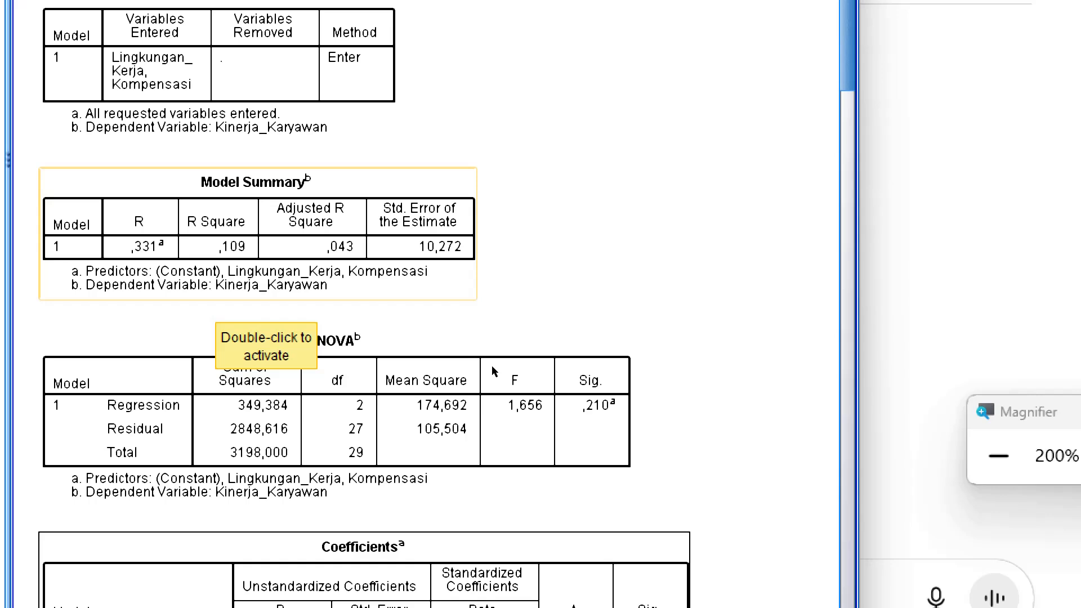
{"action": "right_click", "coordinate": [224, 251]}
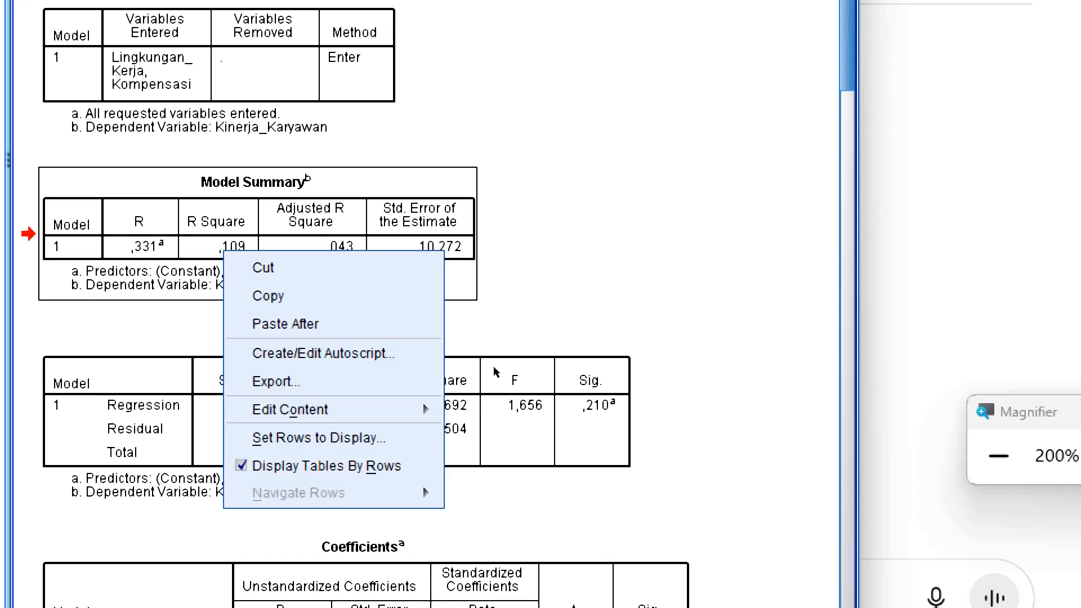
{"action": "left_click", "coordinate": [268, 295]}
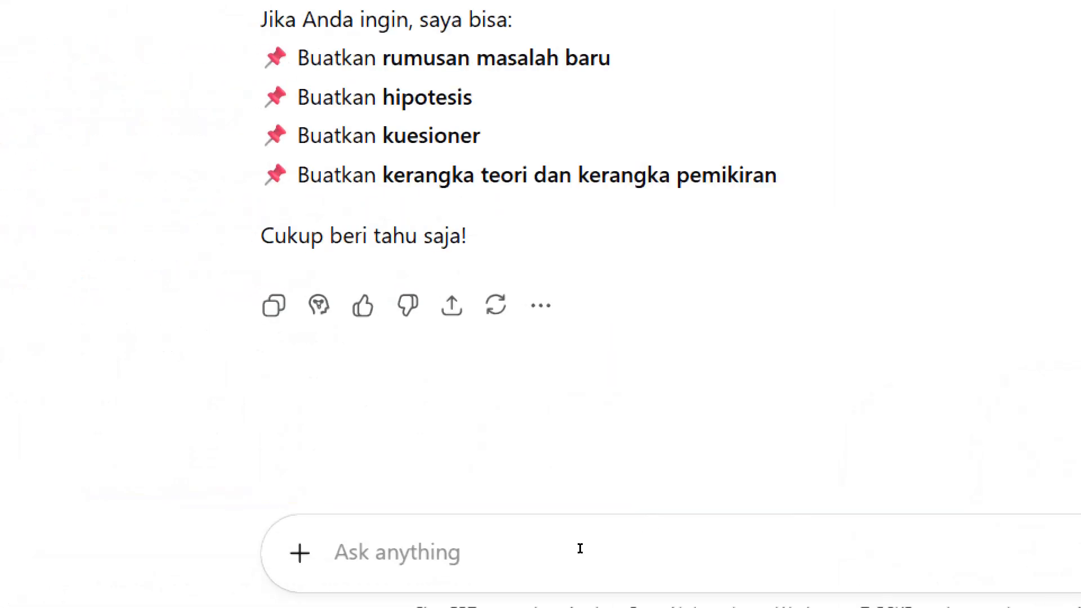
{"action": "left_click", "coordinate": [580, 548]}
{"action": "key", "text": "ctrl+v"}
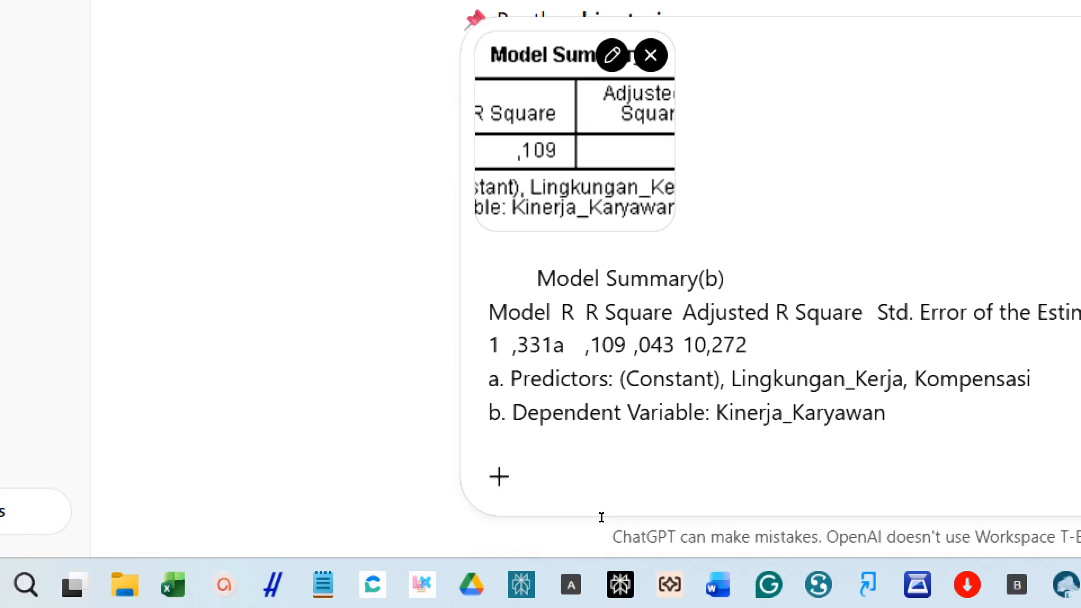
{"action": "left_click_drag", "start_coordinate": [601, 516], "coordinate": [314, 430]}
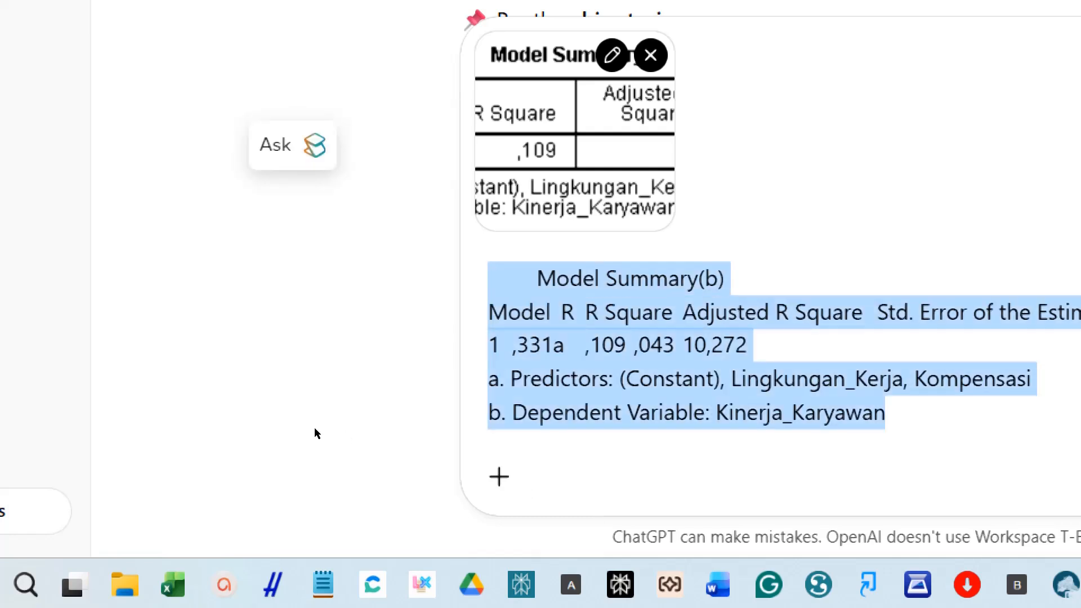
{"action": "key", "text": "BackSpace"}
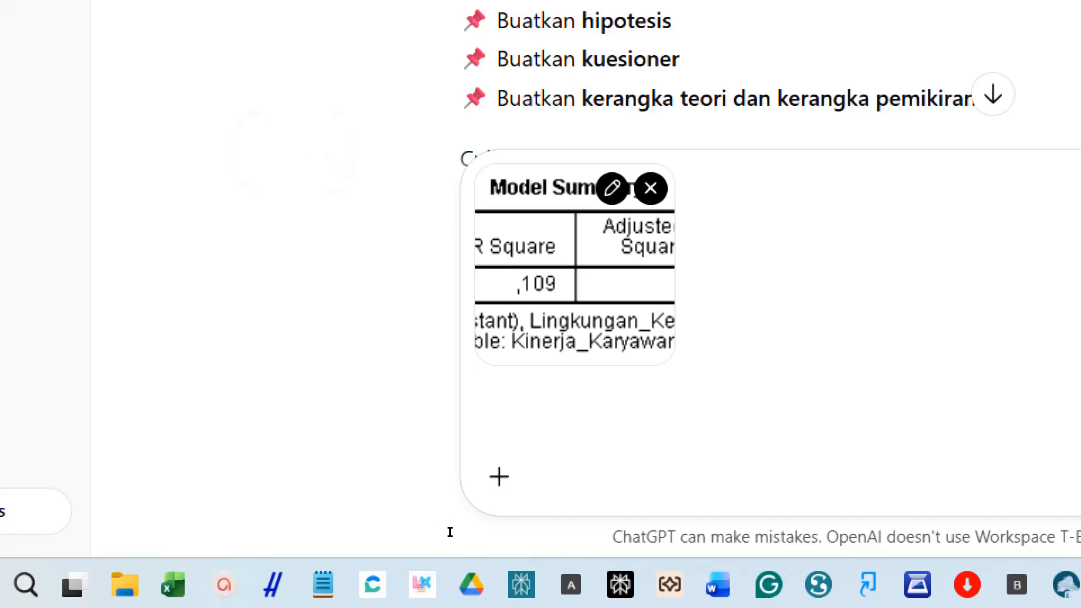
- Ask ChatGPT to narrate the attached table image with the prompt "narasikan gambar ini"
{"action": "type", "text": "j"}
{"action": "key", "text": "BackSpace"}
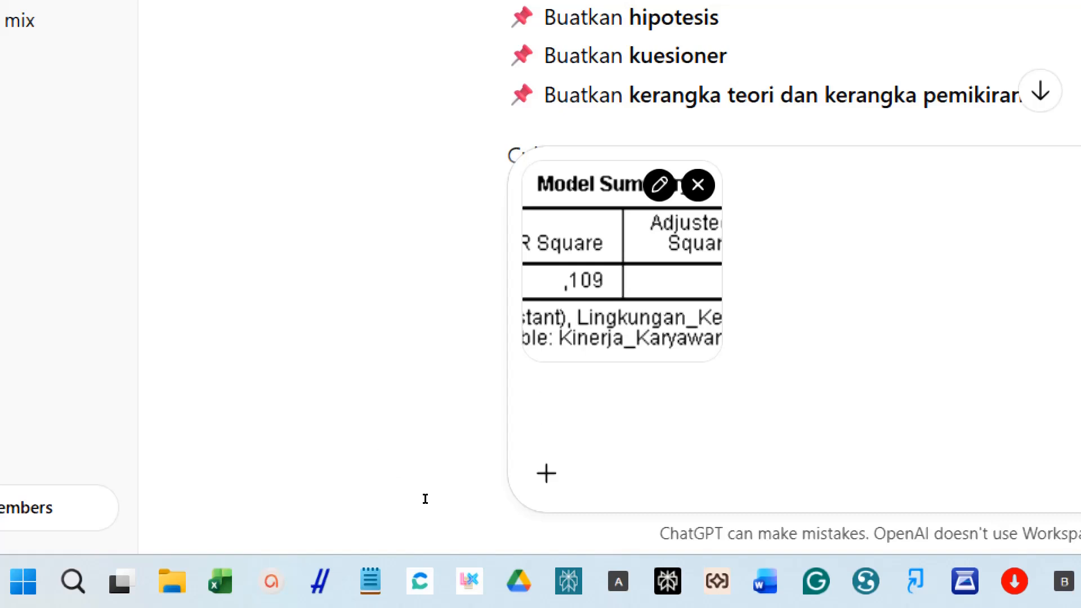
{"action": "type", "text": "narasi"}
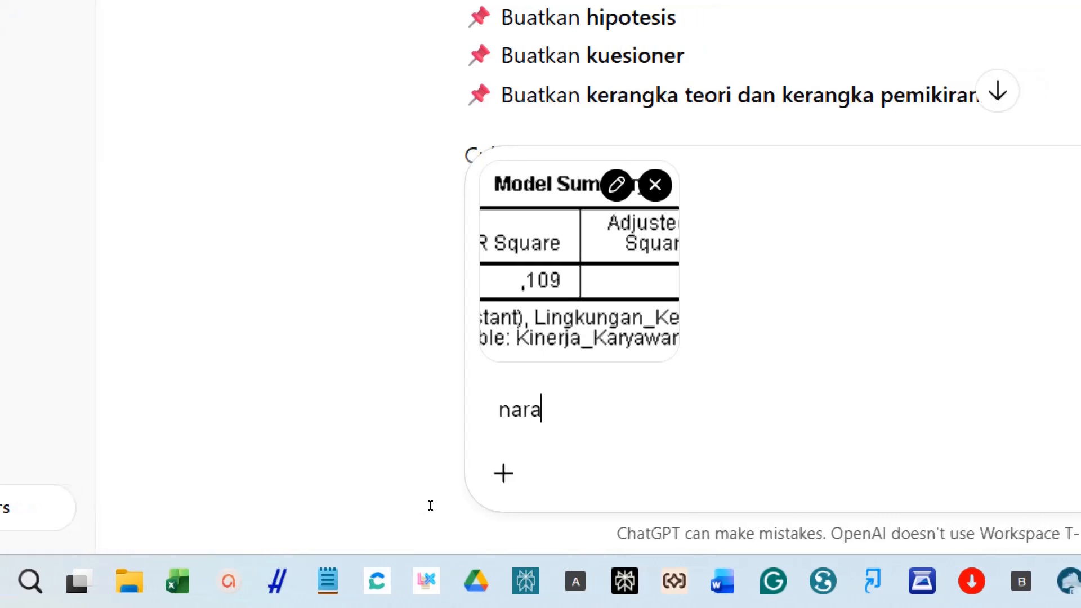
{"action": "type", "text": "kan t"}
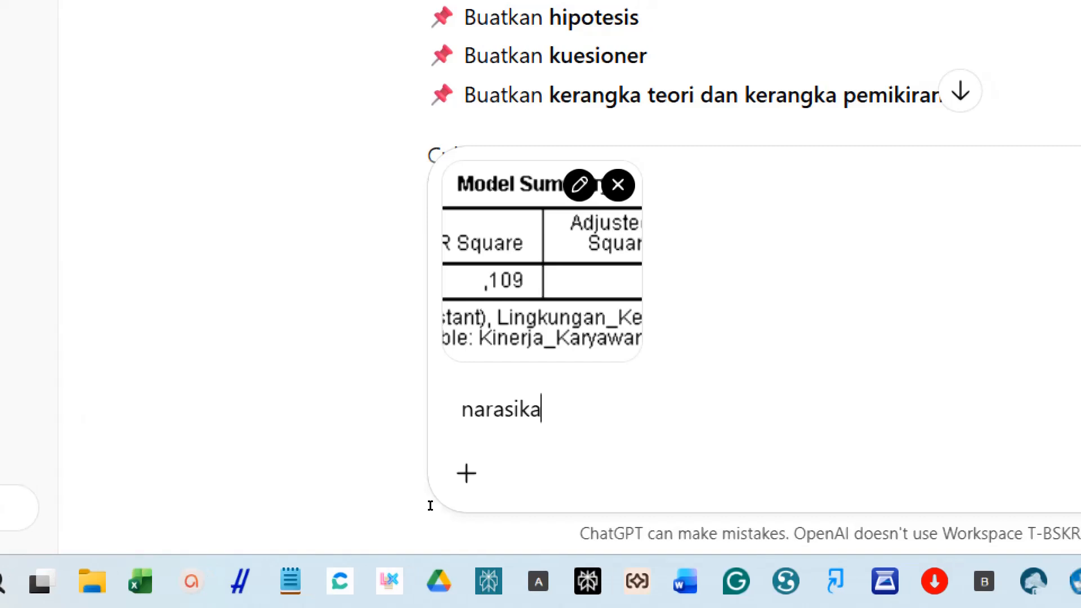
{"action": "type", "text": "abe"}
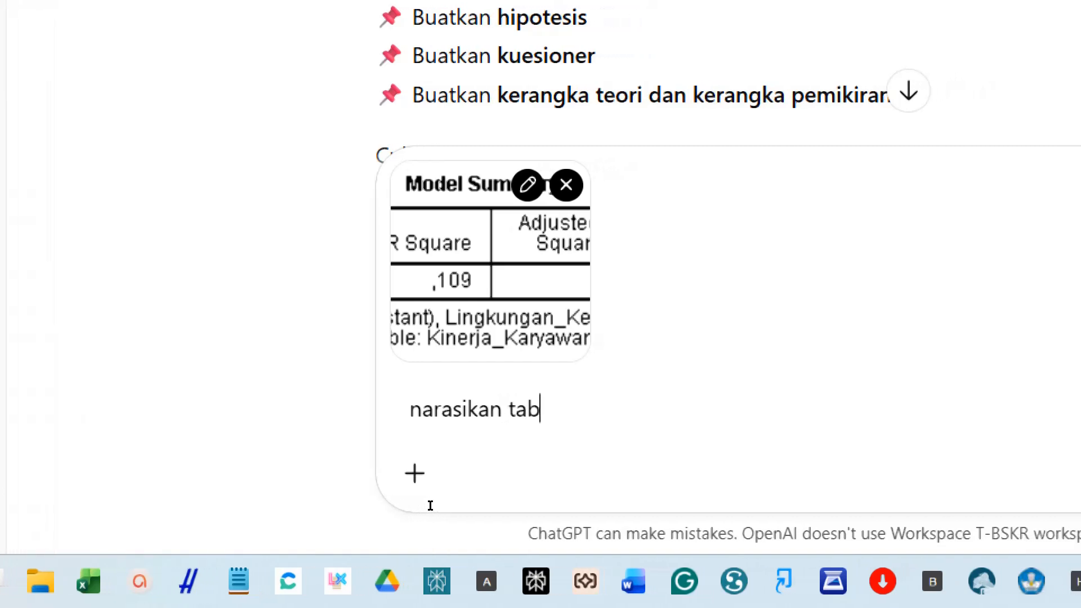
{"action": "key", "text": "BackSpace"}
{"action": "key", "text": "BackSpace"}
{"action": "key", "text": "BackSpace"}
{"action": "key", "text": "BackSpace"}
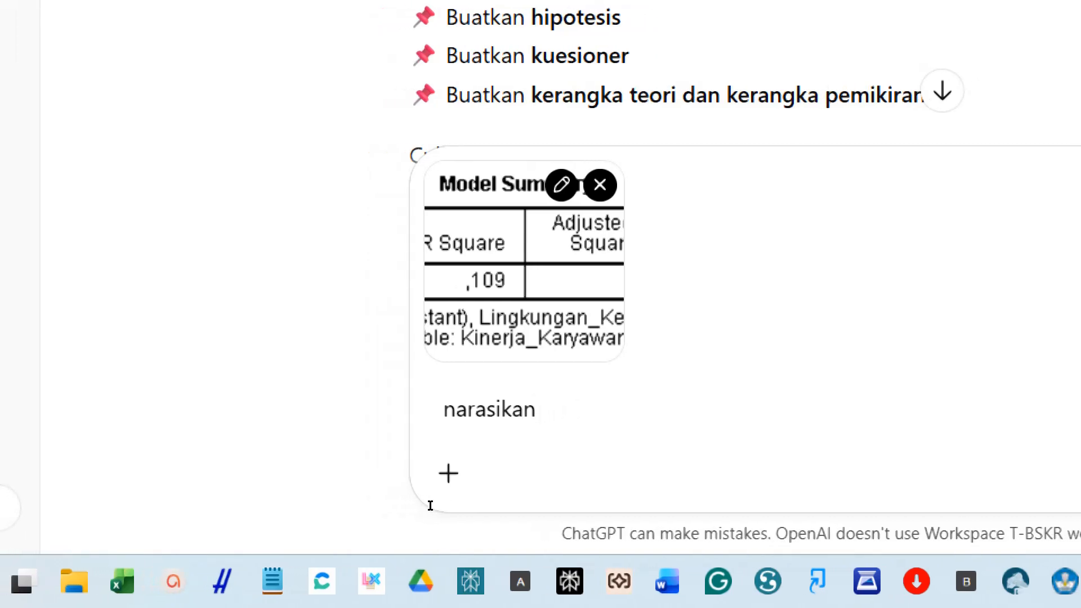
{"action": "type", "text": "gambar "}
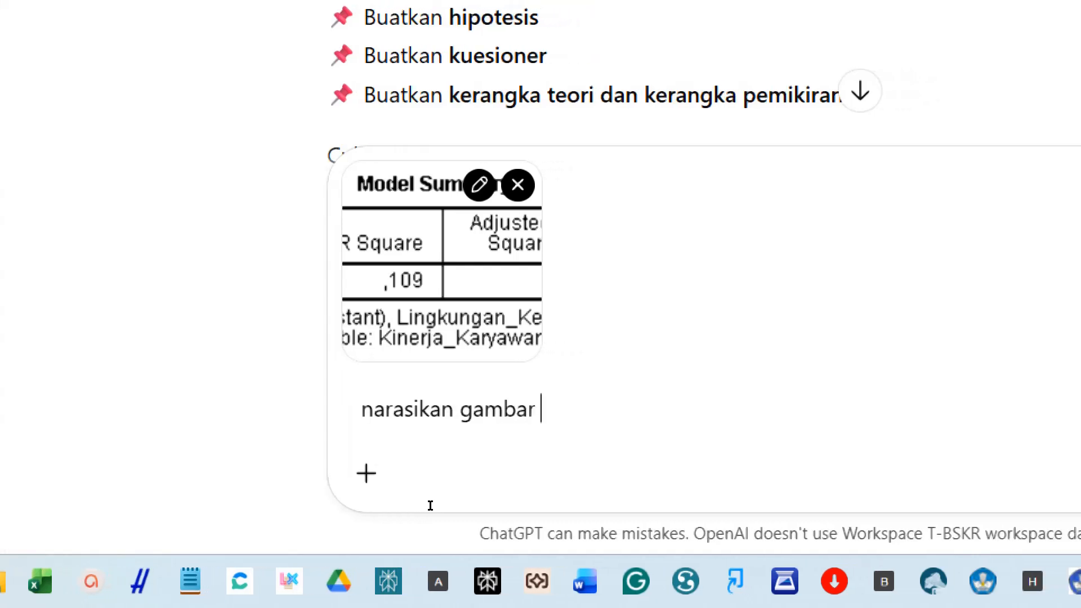
{"action": "type", "text": "ini"}
{"action": "key", "text": "Return"}
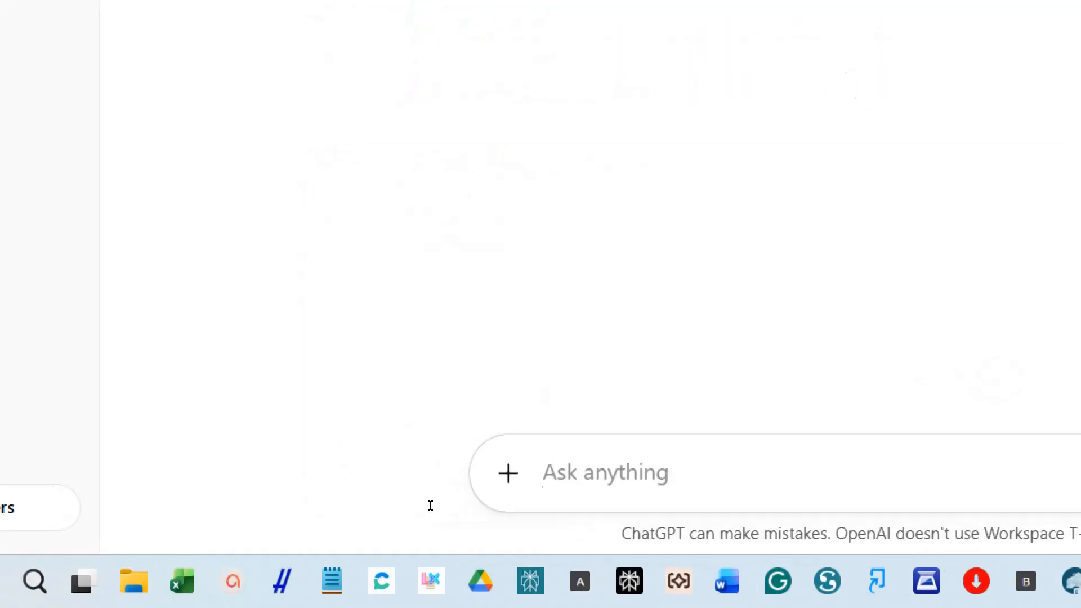
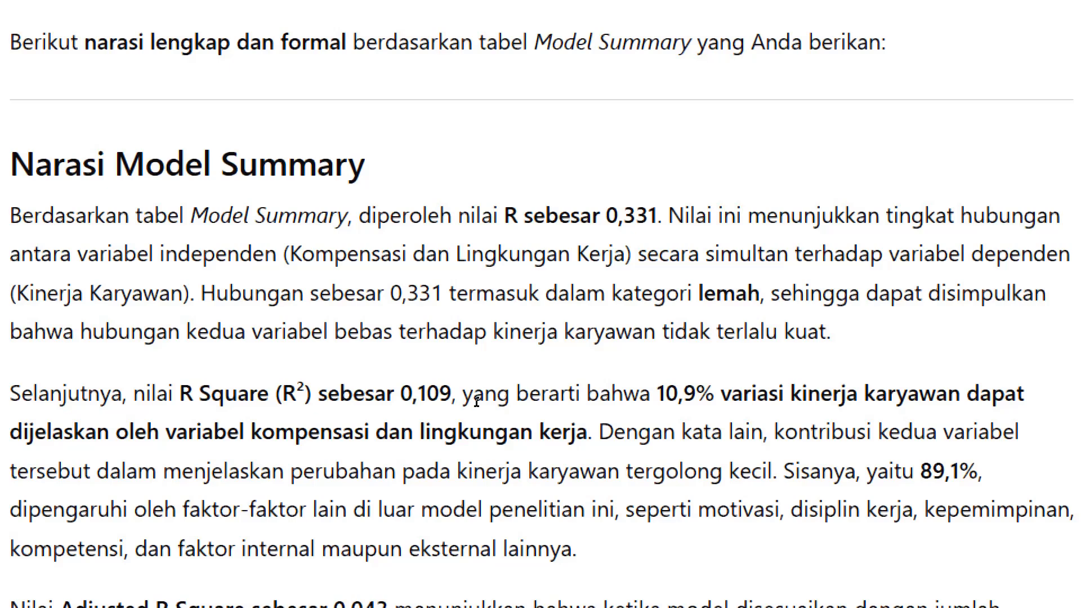
- Read the Model Summary narration from R to the Standard Error of the Estimate, checking it against the submitted table image
{"action": "scroll", "coordinate": [508, 440], "scroll_direction": "down", "scroll_amount": 5}
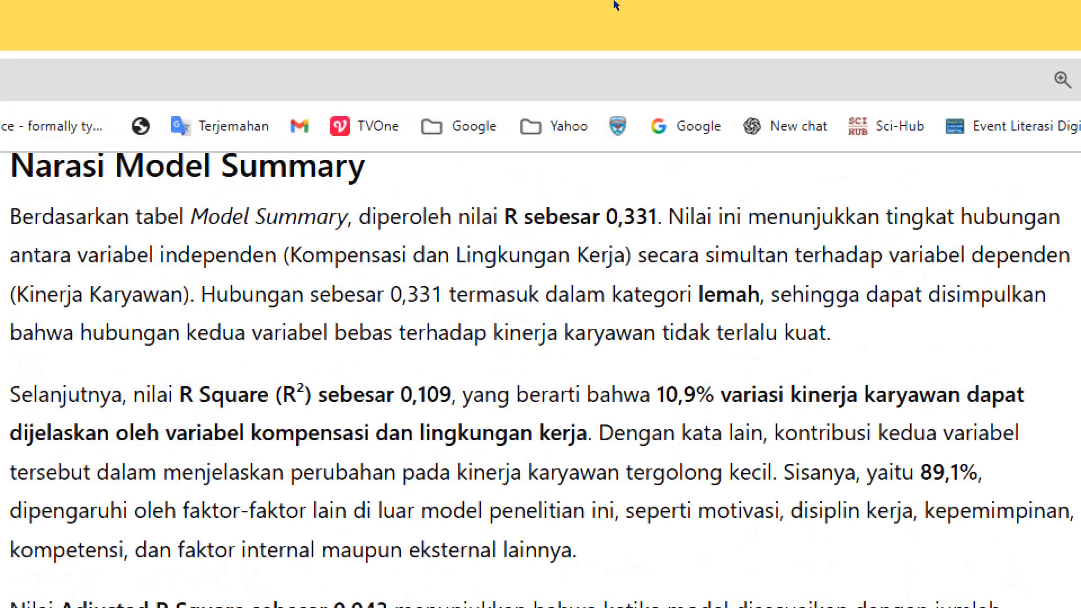
{"action": "scroll", "coordinate": [577, 167], "scroll_direction": "up", "scroll_amount": 8}
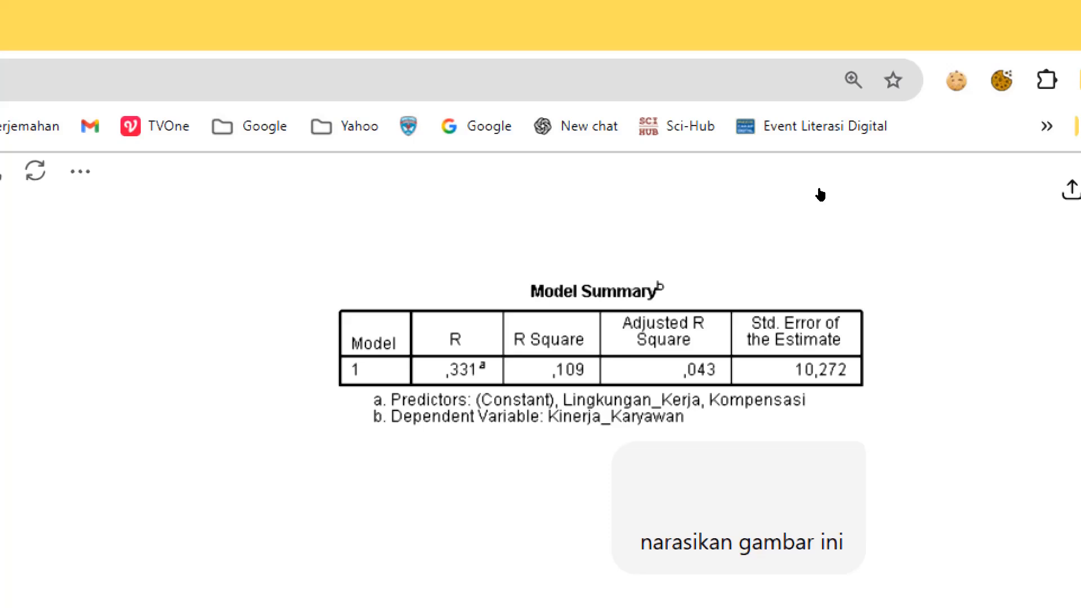
{"action": "scroll", "coordinate": [731, 208], "scroll_direction": "down", "scroll_amount": 10}
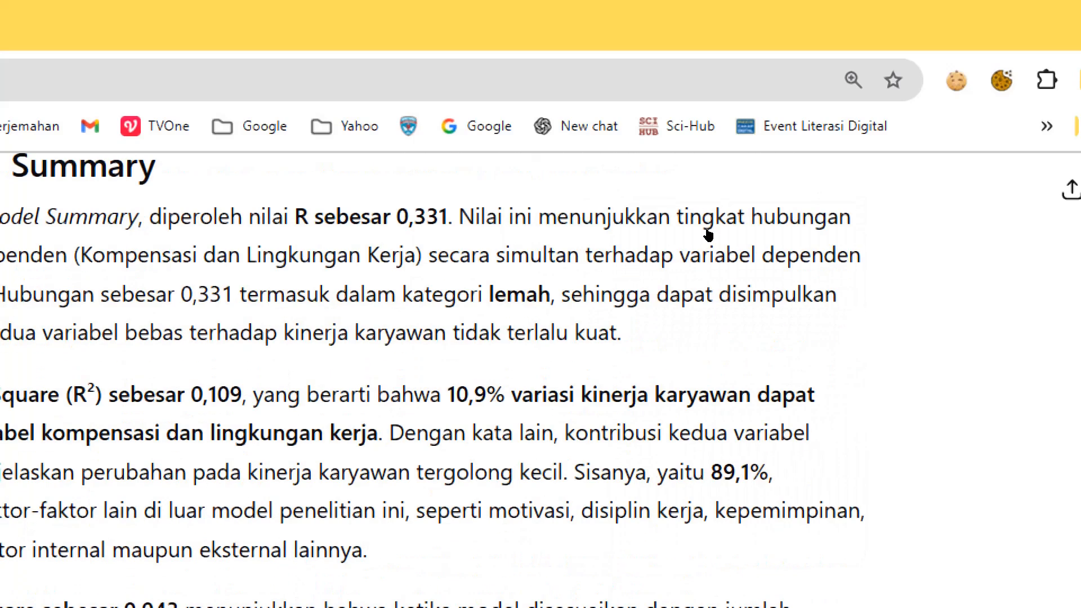
{"action": "scroll", "coordinate": [338, 290], "scroll_direction": "down", "scroll_amount": 1}
{"action": "scroll", "coordinate": [449, 280], "scroll_direction": "down", "scroll_amount": 3}
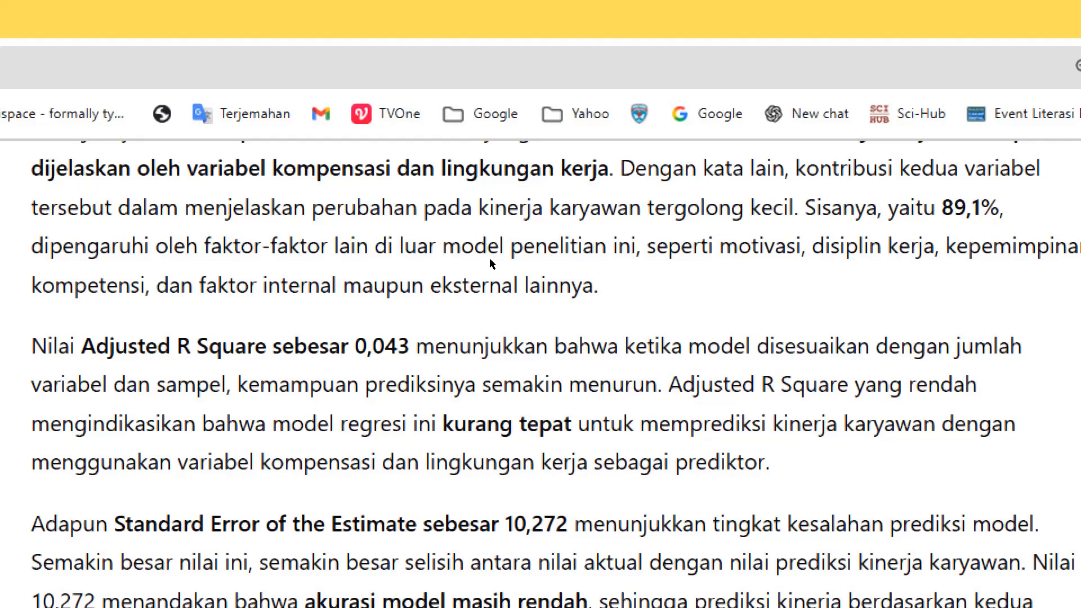
{"action": "scroll", "coordinate": [490, 263], "scroll_direction": "down", "scroll_amount": 4}
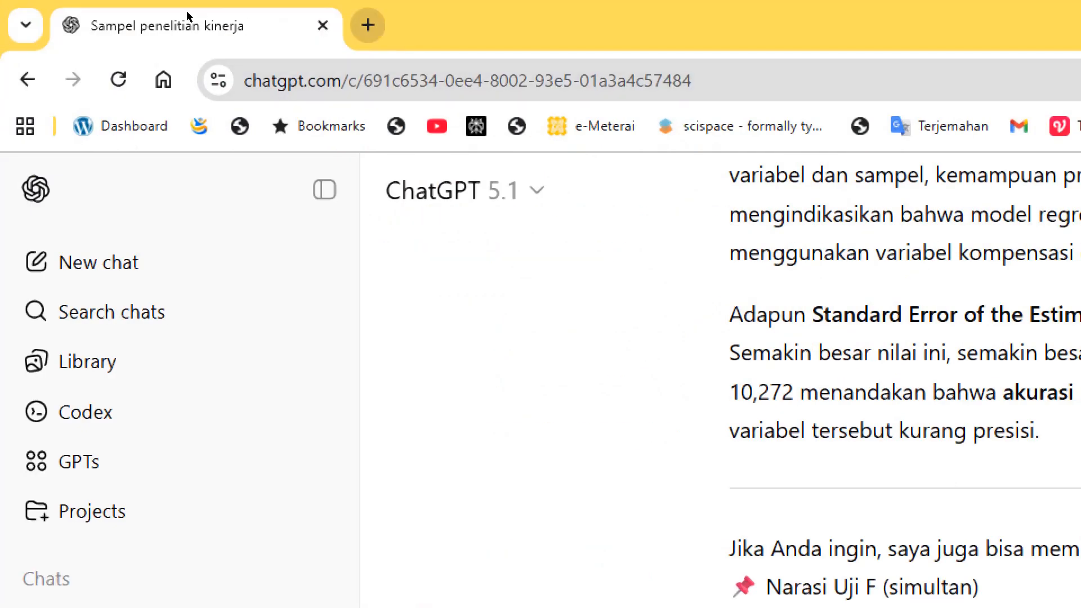
- Open a new browser tab, and minimise the browser and SPSS windows to reach the desktop
{"action": "key", "text": "ctrl+t"}
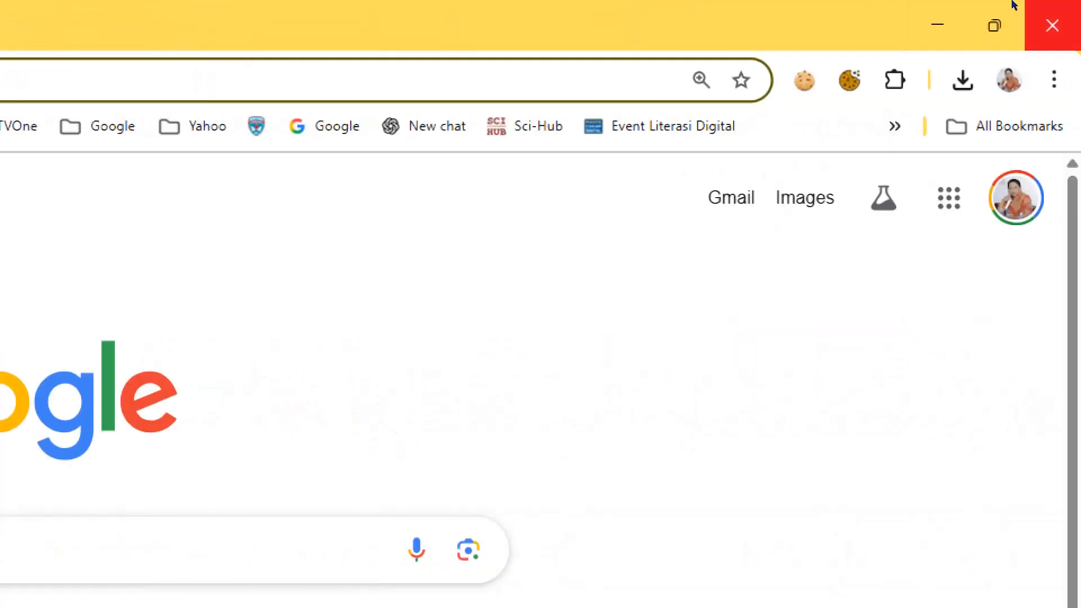
{"action": "left_click", "coordinate": [936, 24]}
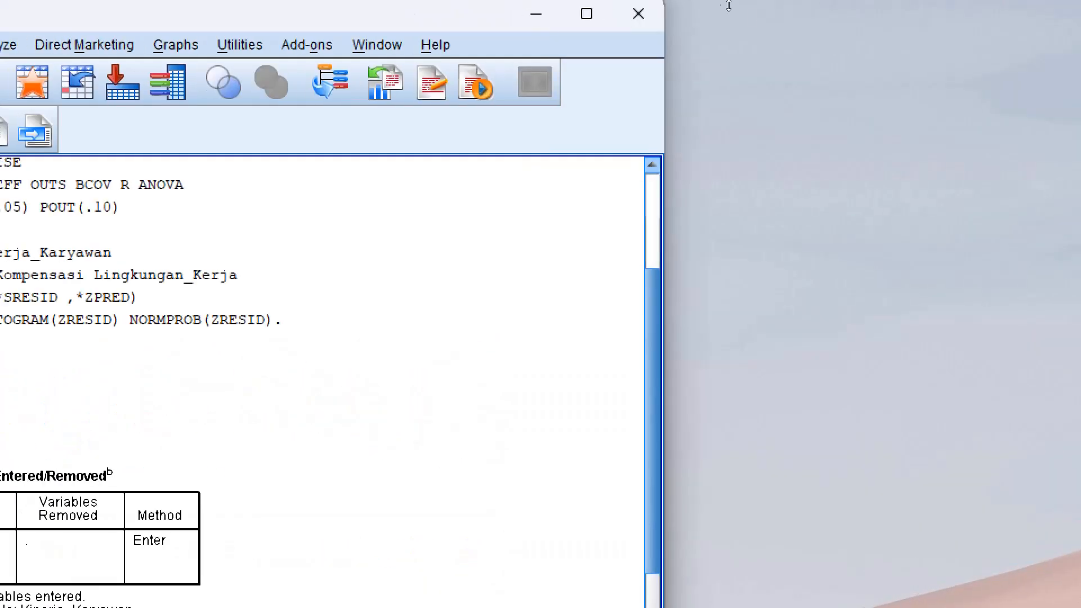
{"action": "left_click", "coordinate": [536, 14]}
{"action": "left_click", "coordinate": [536, 14]}
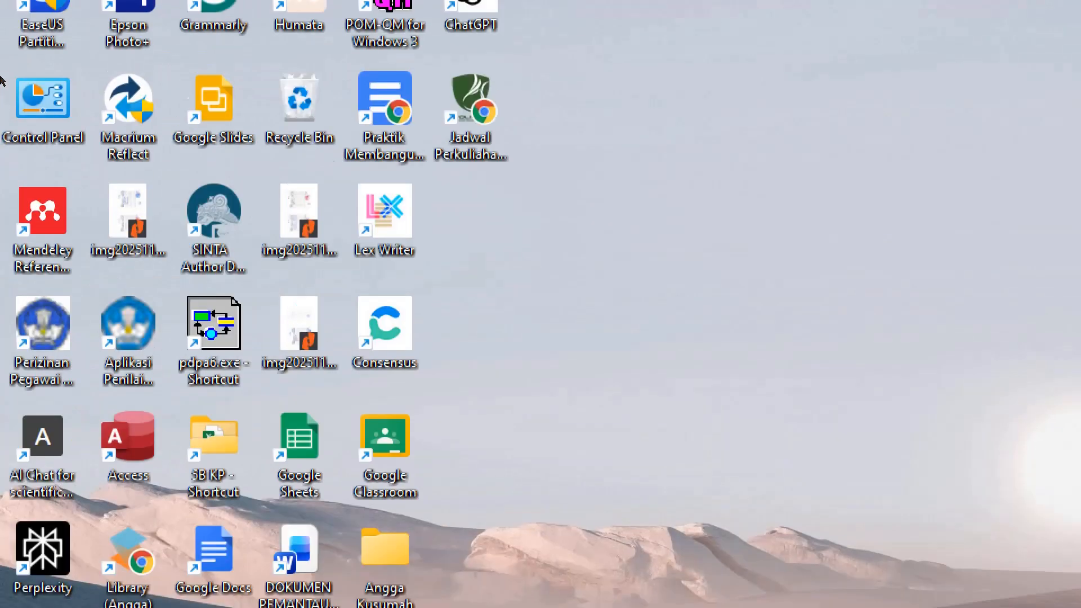
- Open the fwdskripsinisalengkap folder inside Master Software Statistika in File Explorer
{"action": "key", "text": "super+e"}
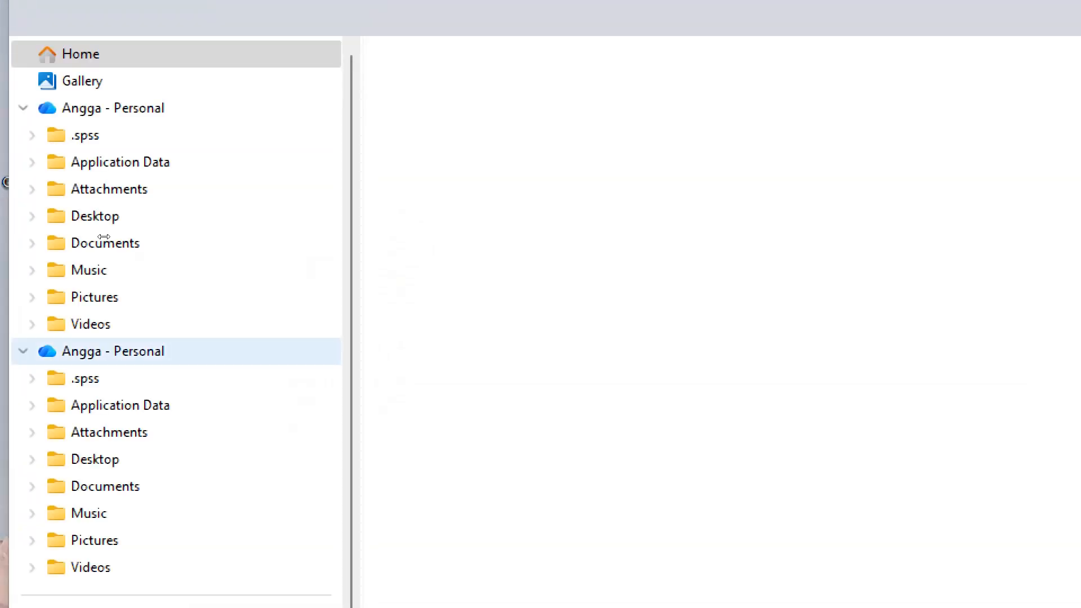
{"action": "scroll", "coordinate": [105, 239], "scroll_direction": "down", "scroll_amount": 3}
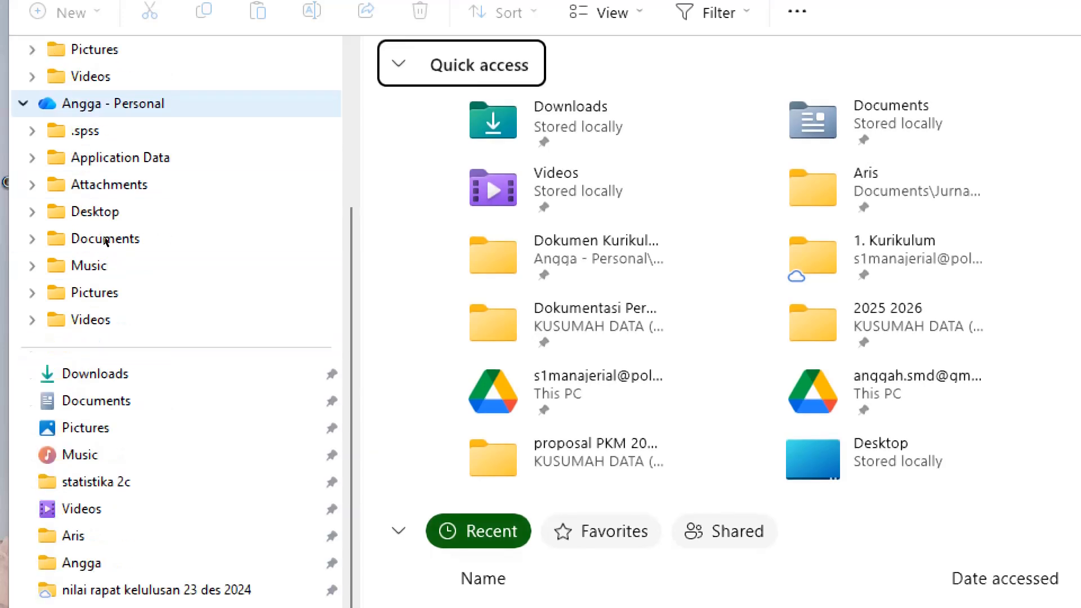
{"action": "scroll", "coordinate": [105, 239], "scroll_direction": "down", "scroll_amount": 5}
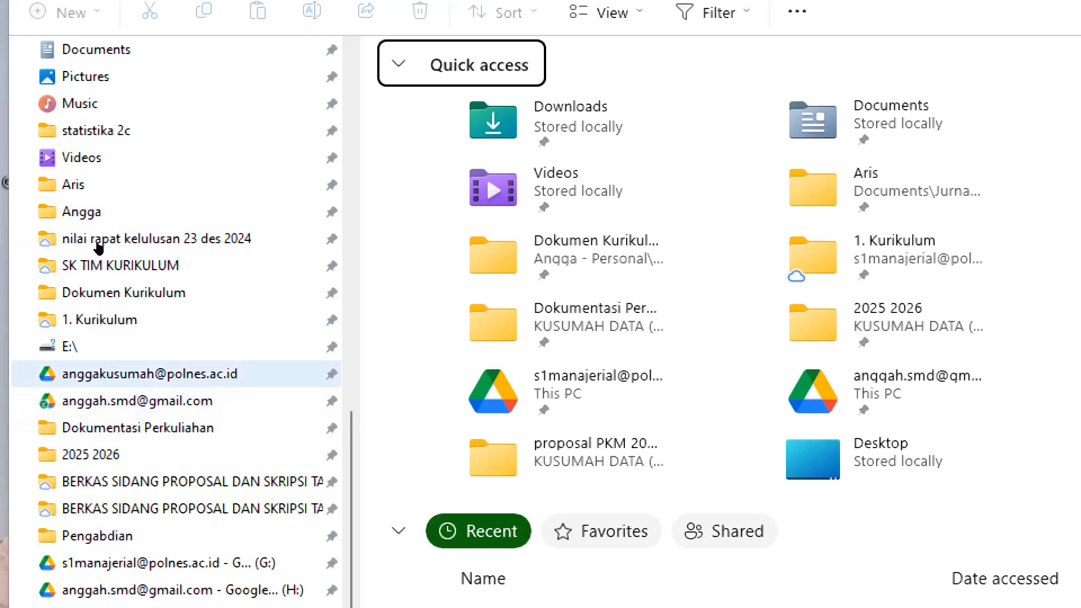
{"action": "scroll", "coordinate": [97, 242], "scroll_direction": "up", "scroll_amount": 7}
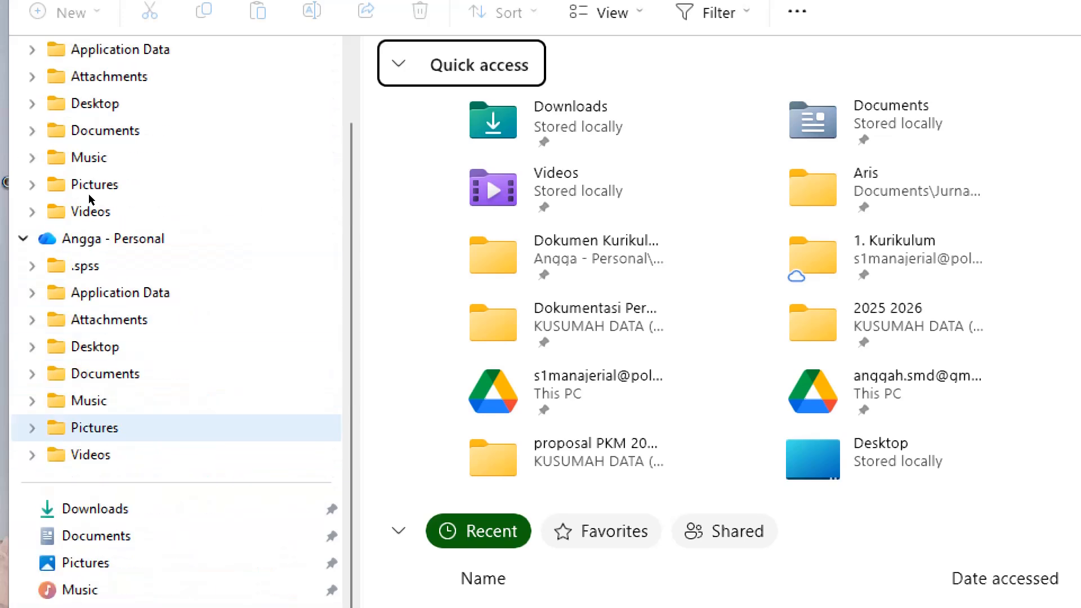
{"action": "scroll", "coordinate": [89, 193], "scroll_direction": "down", "scroll_amount": 5}
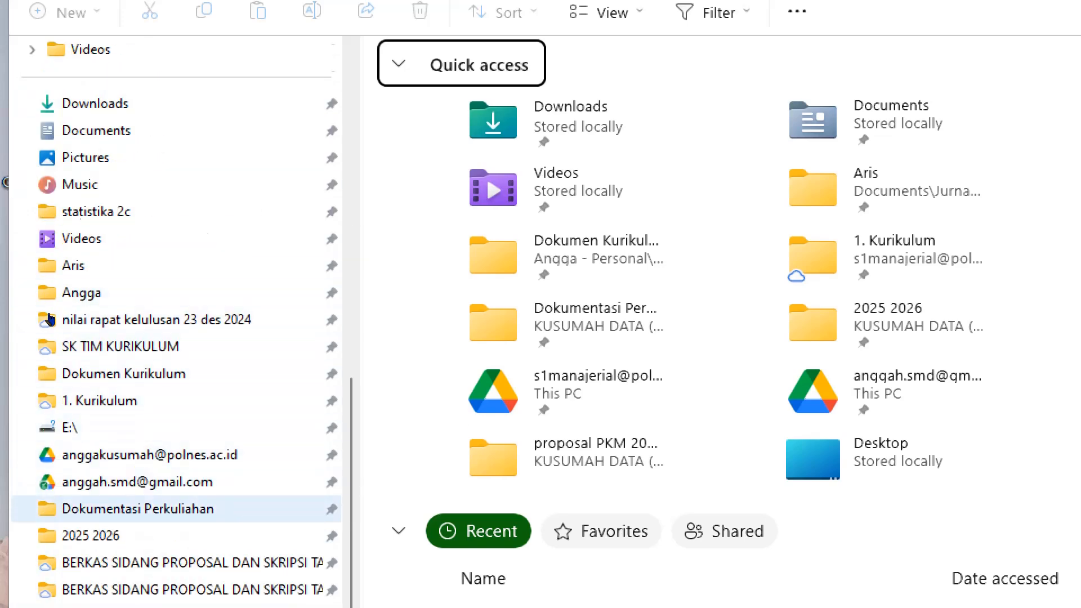
{"action": "scroll", "coordinate": [49, 319], "scroll_direction": "down", "scroll_amount": 1}
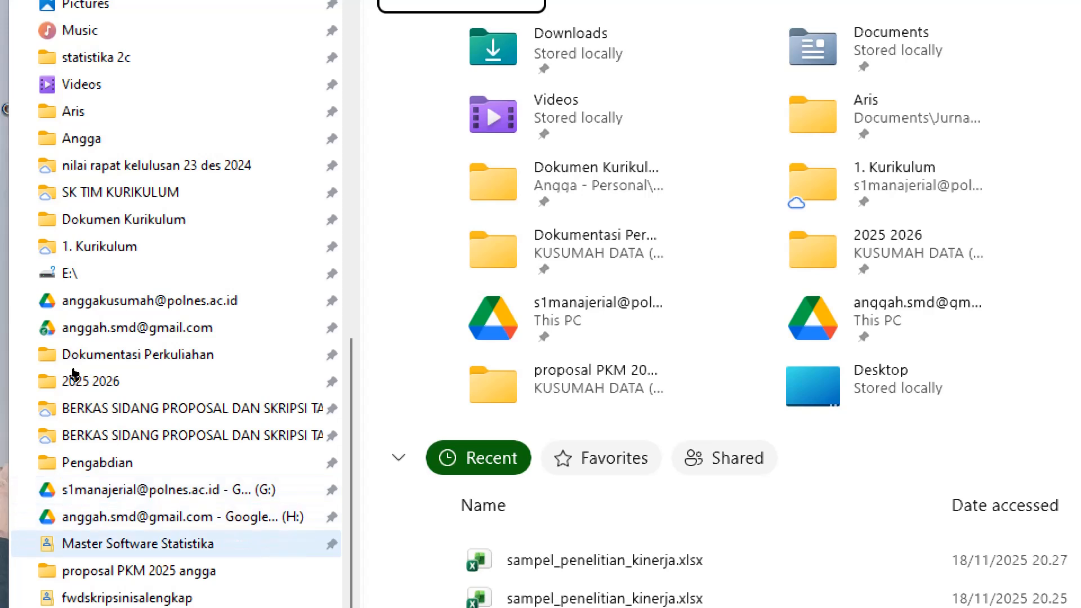
{"action": "left_click", "coordinate": [107, 544]}
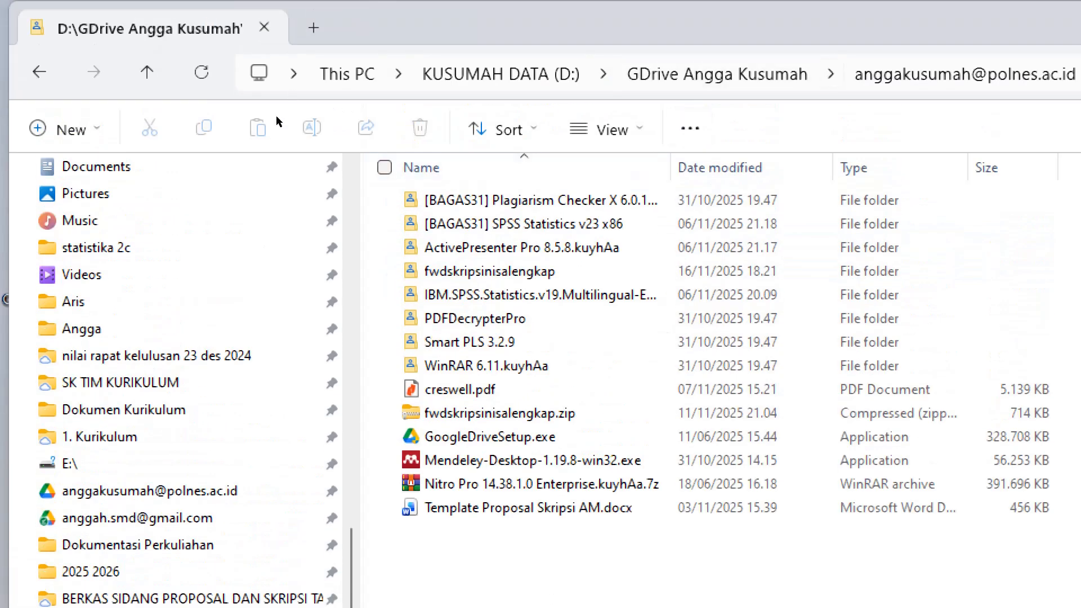
{"action": "double_click", "coordinate": [498, 272]}
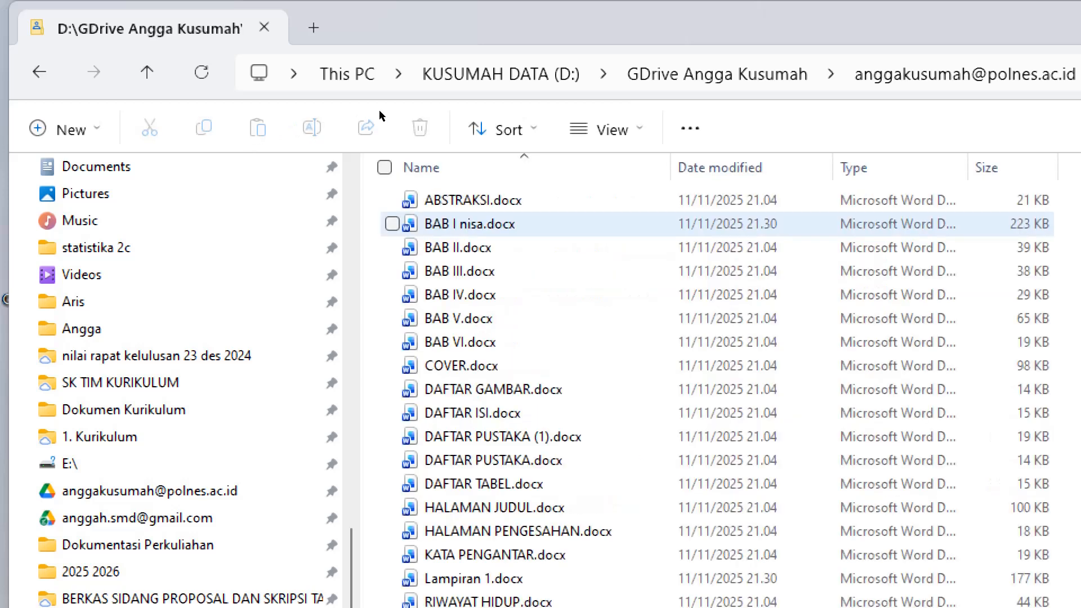
- Open COVER.docx in Word to view the sample thesis title, and close the document again
{"action": "left_click", "coordinate": [538, 389]}
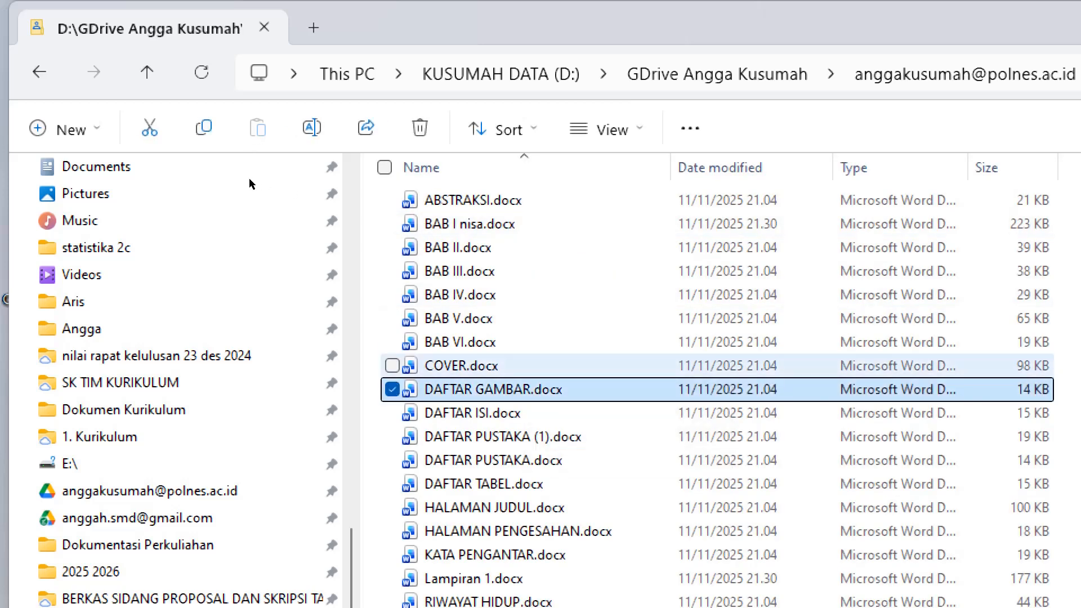
{"action": "left_click", "coordinate": [509, 366]}
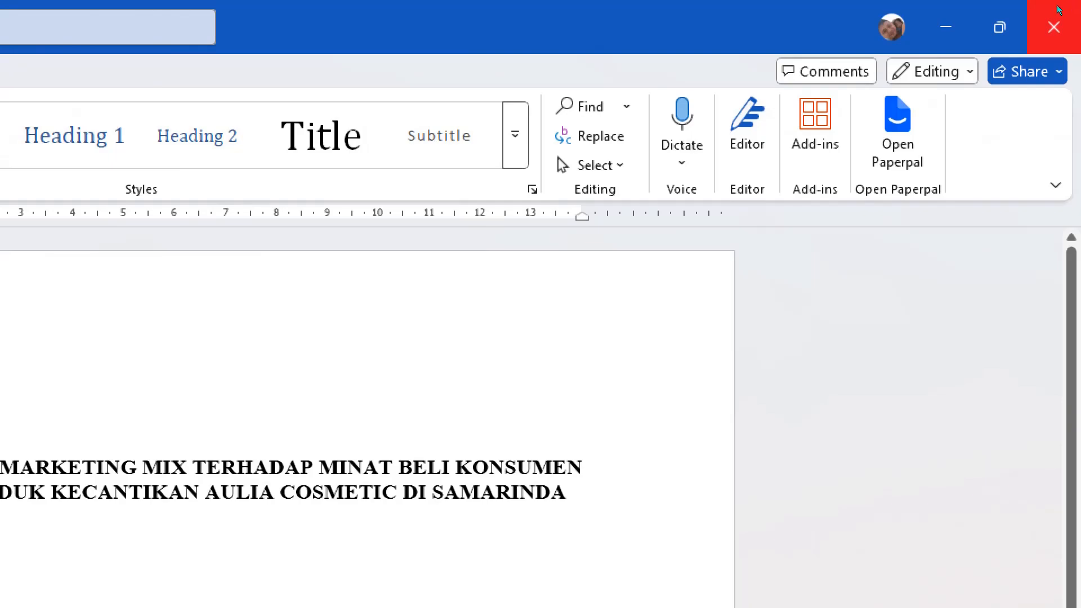
{"action": "left_click", "coordinate": [1074, 7]}
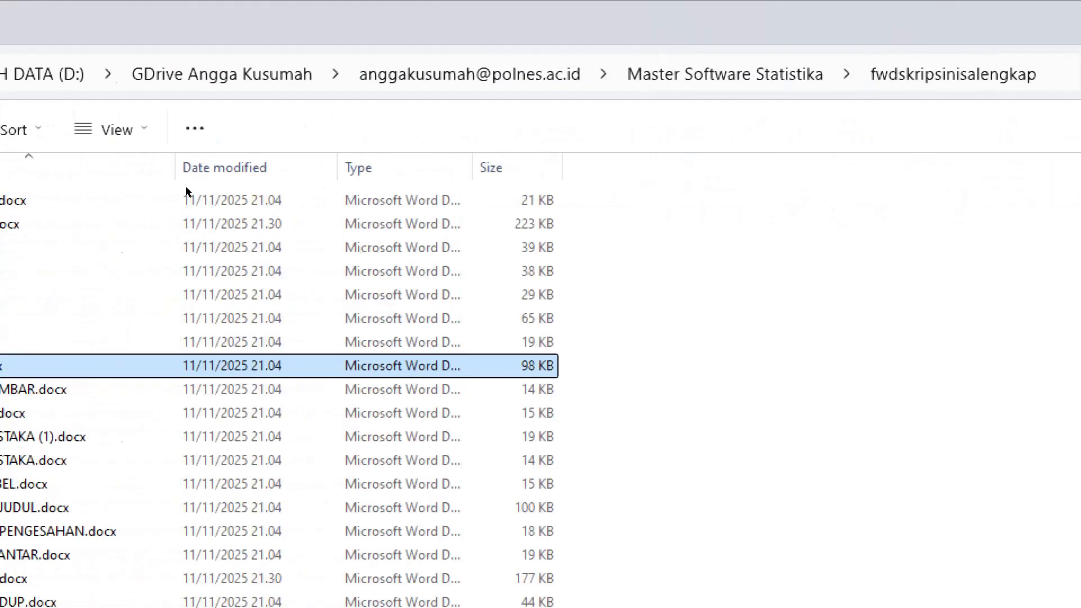
- Open BAB III.docx and view the start of the Metode Penelitian chapter, including the section Waktu dan Tempat Penelitian
{"action": "left_click", "coordinate": [113, 271]}
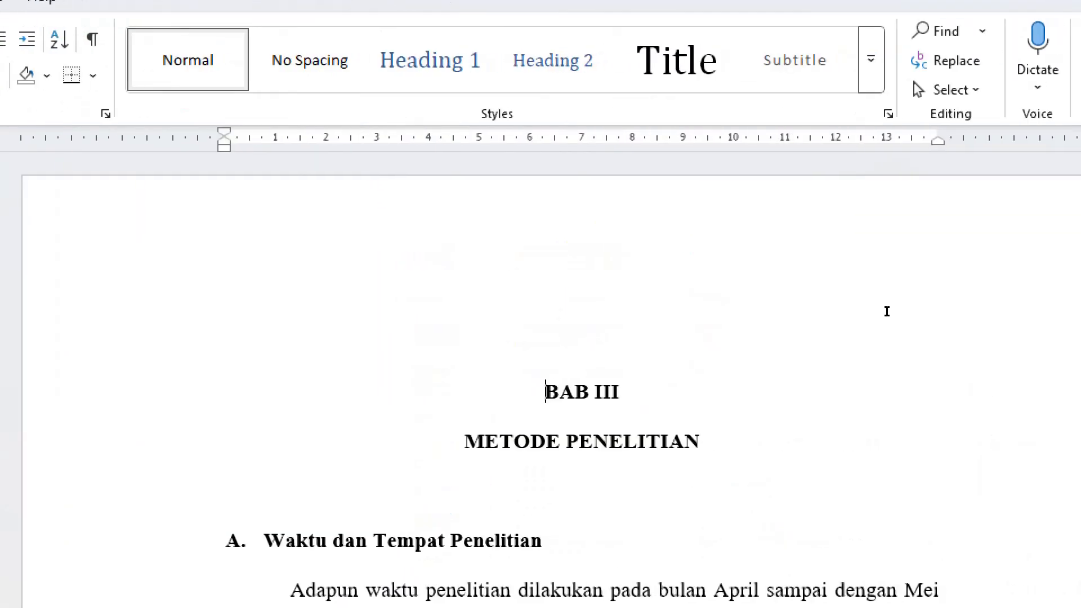
{"action": "scroll", "coordinate": [693, 292], "scroll_direction": "down", "scroll_amount": 5}
{"action": "scroll", "coordinate": [693, 293], "scroll_direction": "up", "scroll_amount": 1}
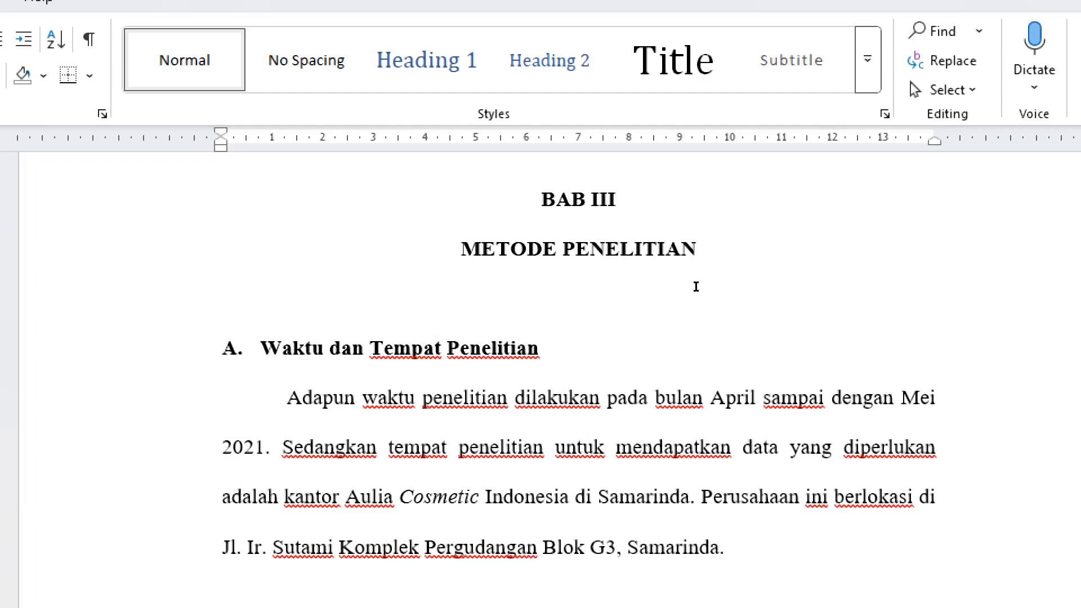
- Read section B, Populasi dan Sampel, including how the sample size is calculated with the Hair et al method
{"action": "scroll", "coordinate": [697, 279], "scroll_direction": "down", "scroll_amount": 2}
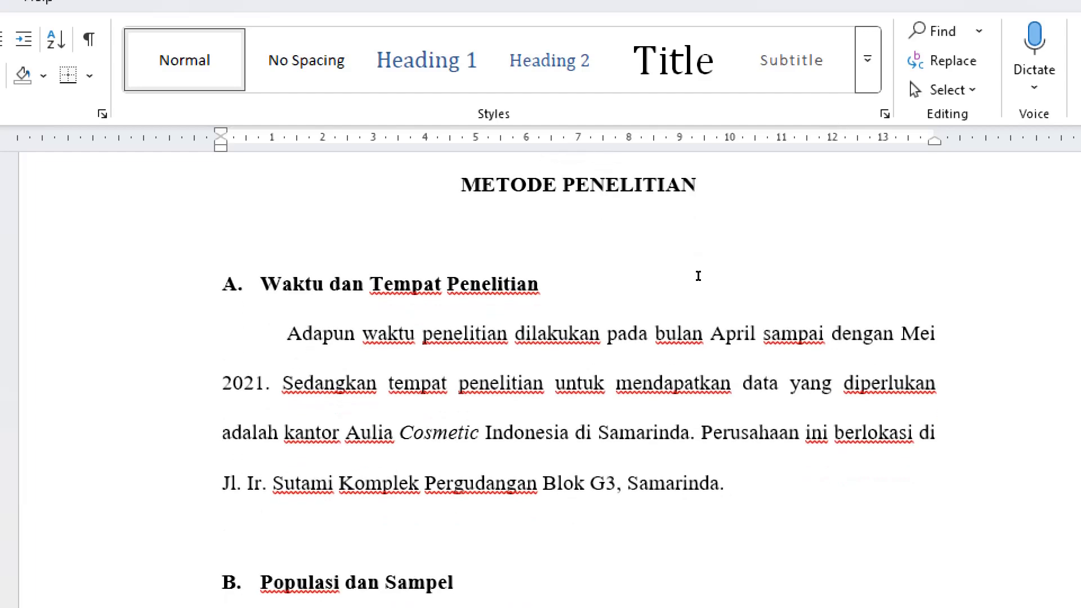
{"action": "scroll", "coordinate": [698, 275], "scroll_direction": "down", "scroll_amount": 4}
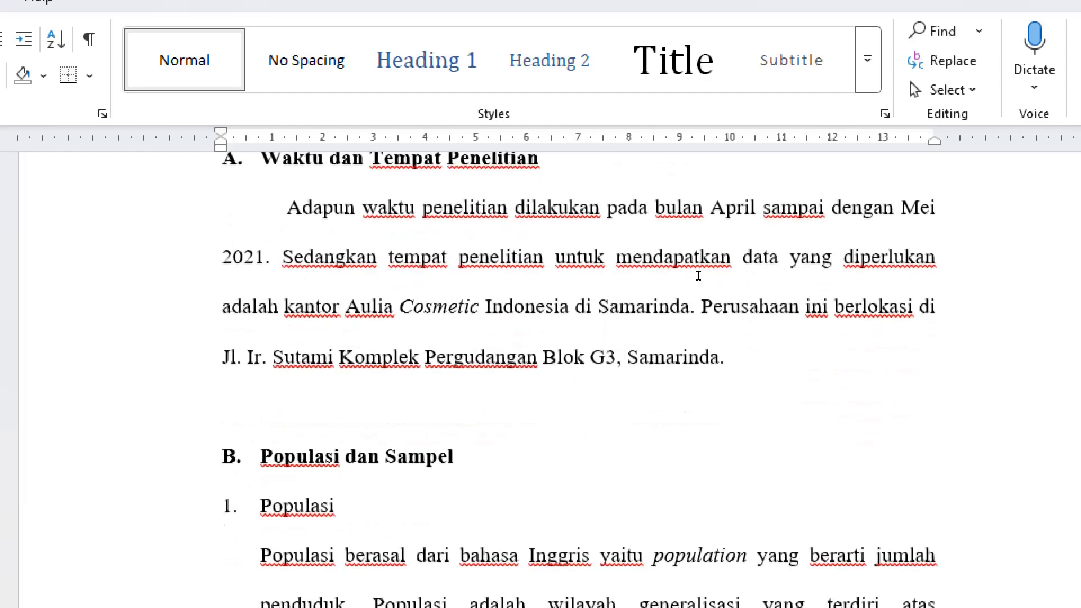
{"action": "scroll", "coordinate": [698, 276], "scroll_direction": "down", "scroll_amount": 1}
{"action": "scroll", "coordinate": [698, 276], "scroll_direction": "down", "scroll_amount": 20}
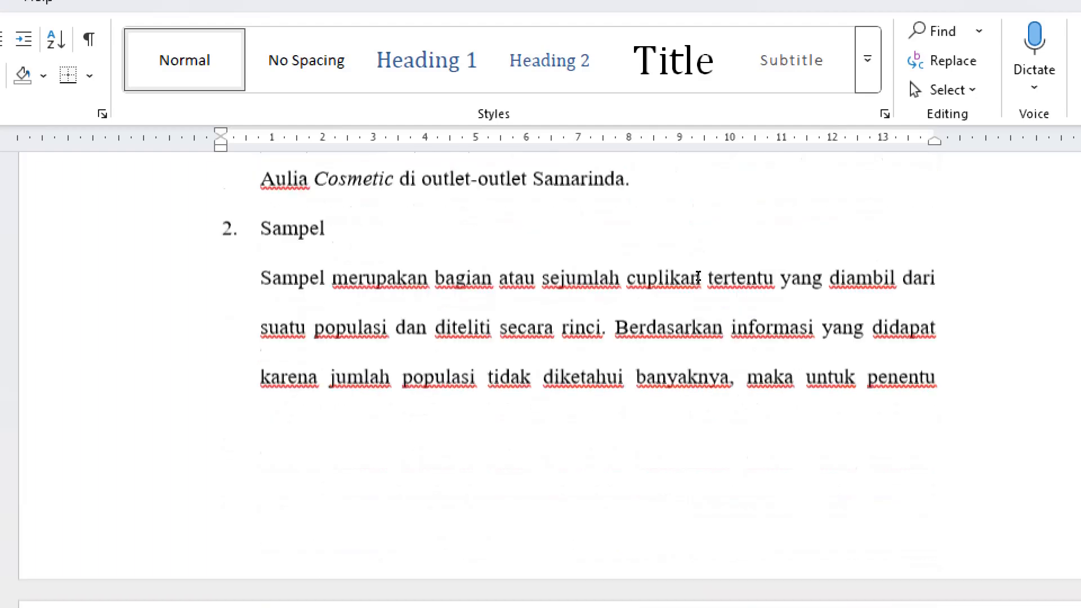
{"action": "scroll", "coordinate": [698, 276], "scroll_direction": "down", "scroll_amount": 5}
{"action": "scroll", "coordinate": [700, 275], "scroll_direction": "up", "scroll_amount": 4}
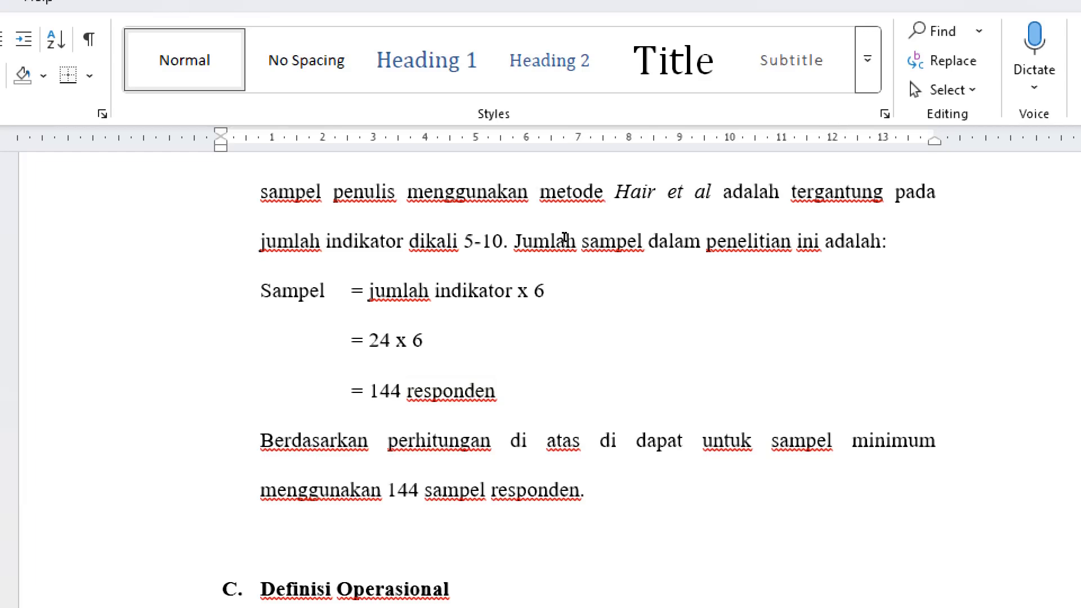
- Examine the Definisi Operasional section with Tabel 1 for the independent variables (X) and Tabel 2 for the dependent variable (Y)
{"action": "scroll", "coordinate": [565, 237], "scroll_direction": "down", "scroll_amount": 10}
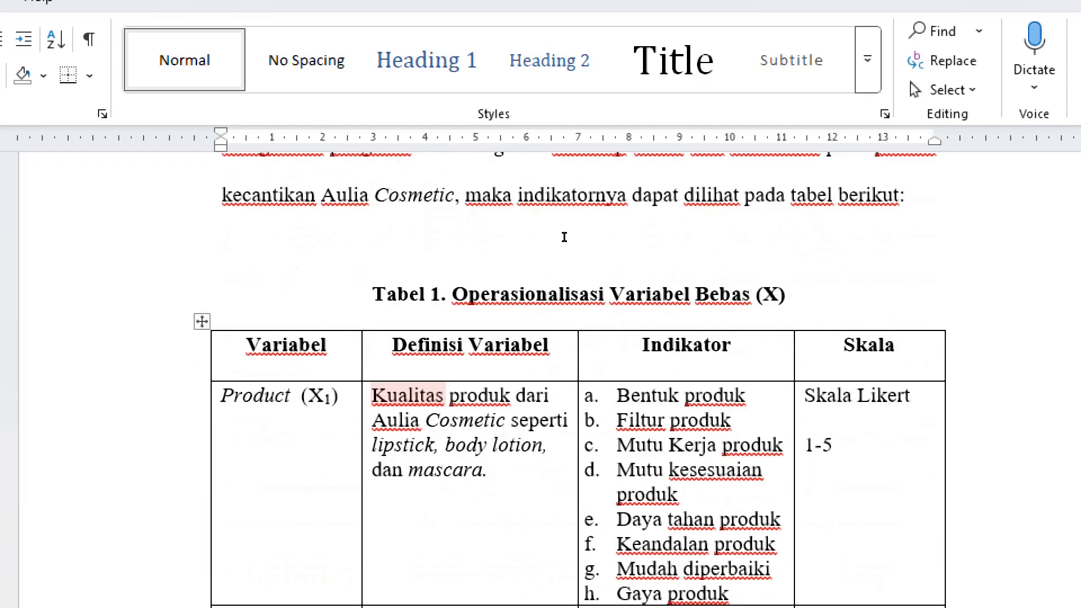
{"action": "scroll", "coordinate": [565, 237], "scroll_direction": "down", "scroll_amount": 1}
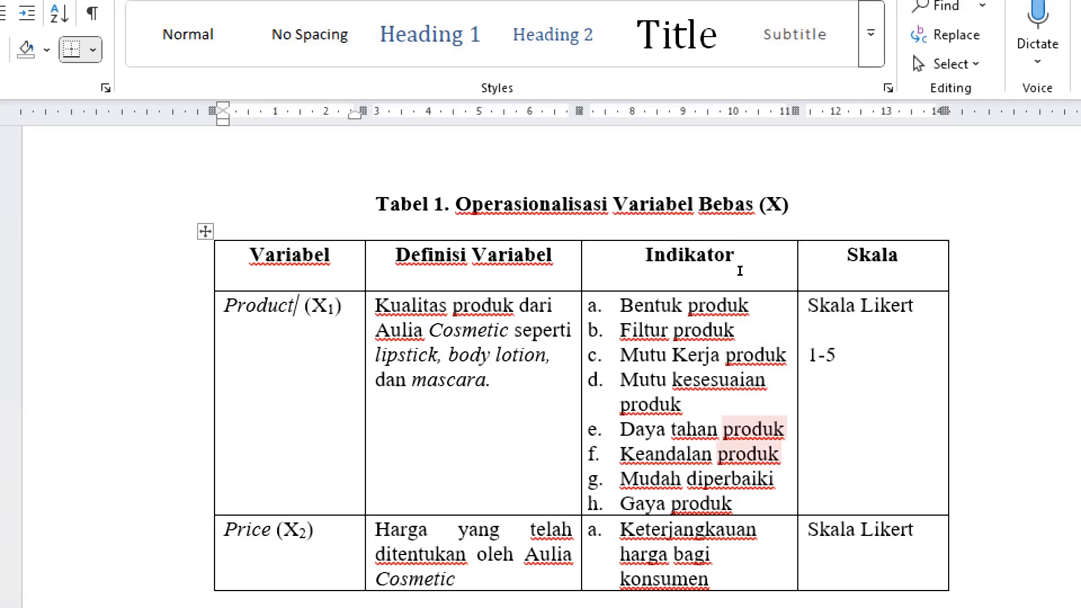
{"action": "scroll", "coordinate": [512, 266], "scroll_direction": "down", "scroll_amount": 3}
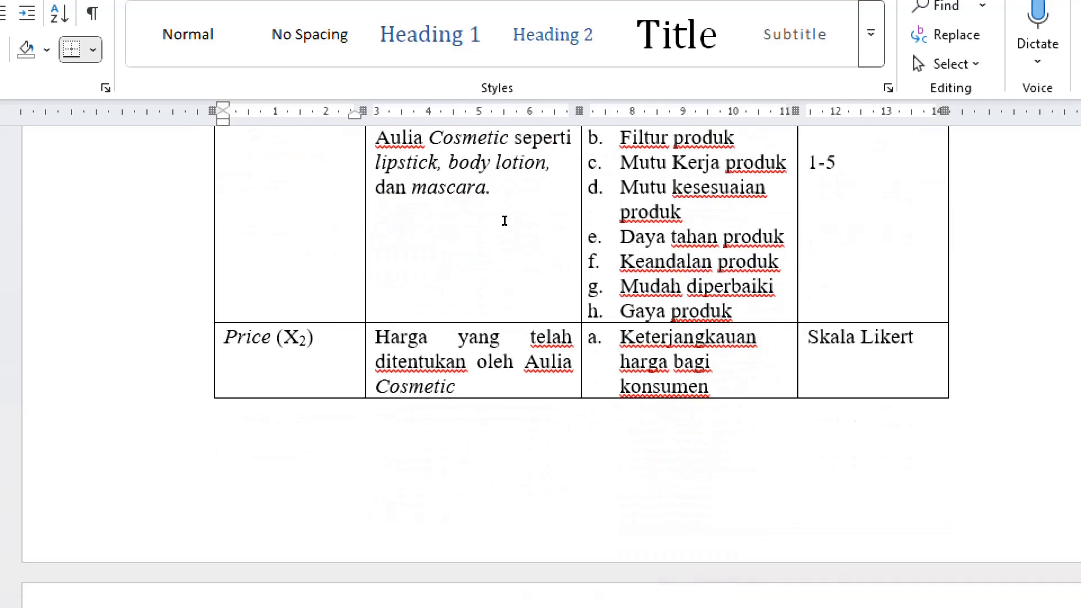
{"action": "scroll", "coordinate": [504, 220], "scroll_direction": "down", "scroll_amount": 15}
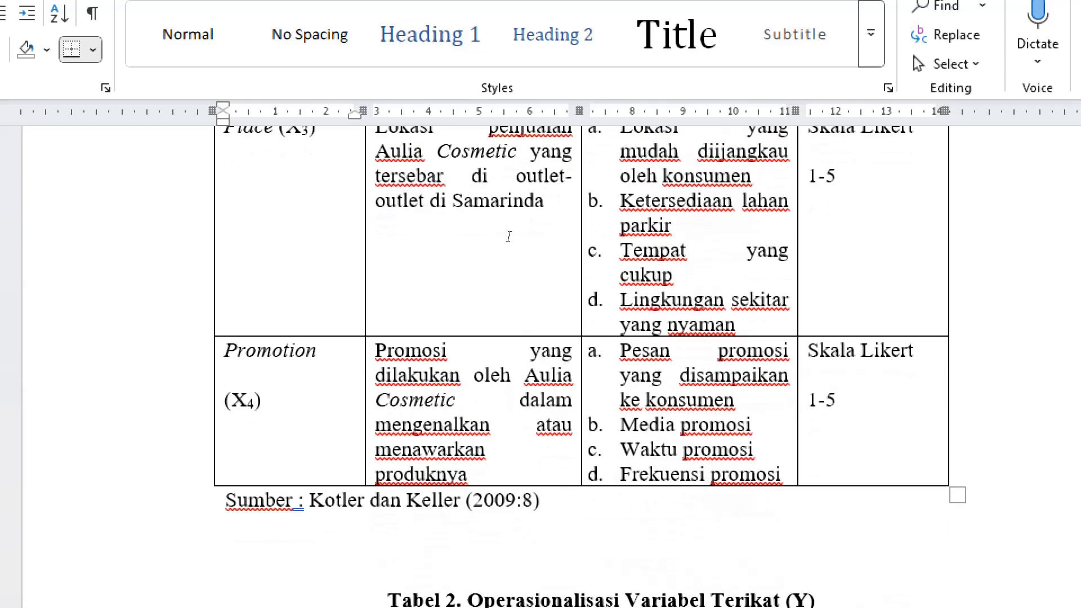
{"action": "scroll", "coordinate": [509, 236], "scroll_direction": "down", "scroll_amount": 4}
{"action": "scroll", "coordinate": [508, 236], "scroll_direction": "up", "scroll_amount": 3}
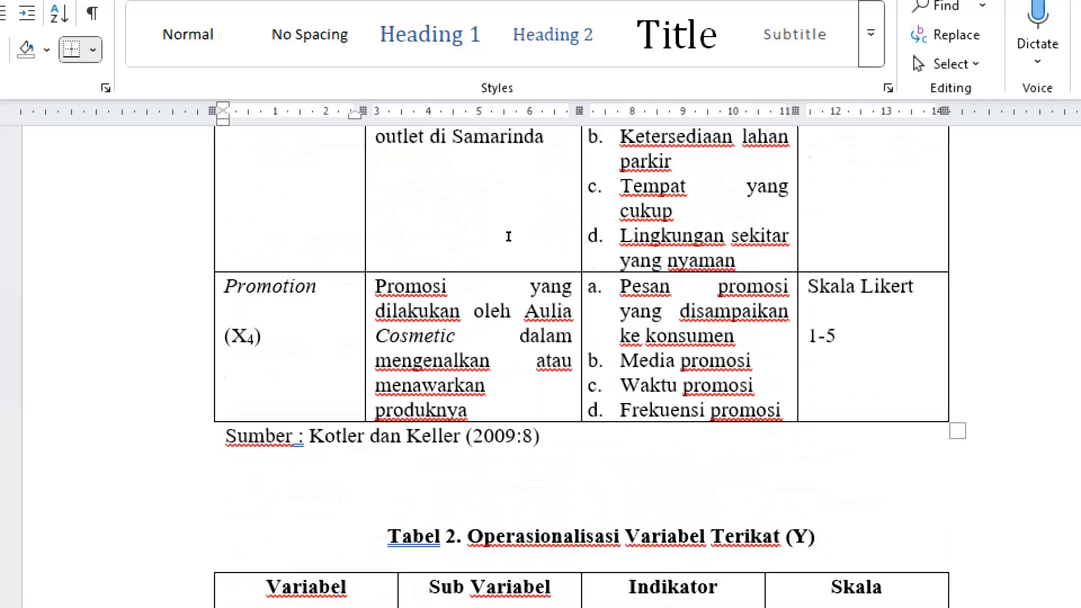
{"action": "scroll", "coordinate": [508, 236], "scroll_direction": "up", "scroll_amount": 17}
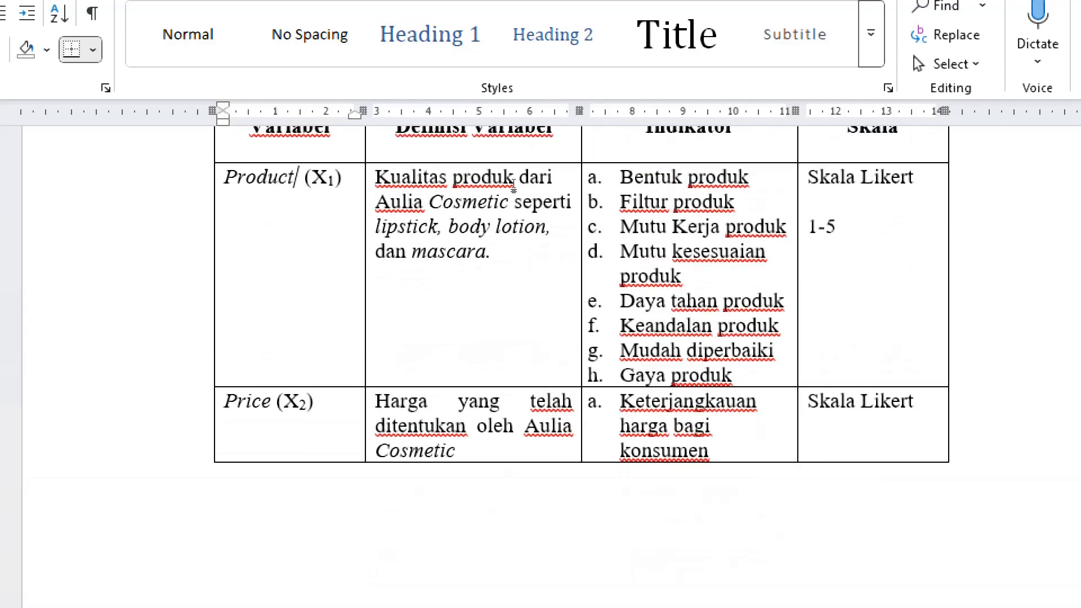
{"action": "scroll", "coordinate": [508, 169], "scroll_direction": "down", "scroll_amount": 11}
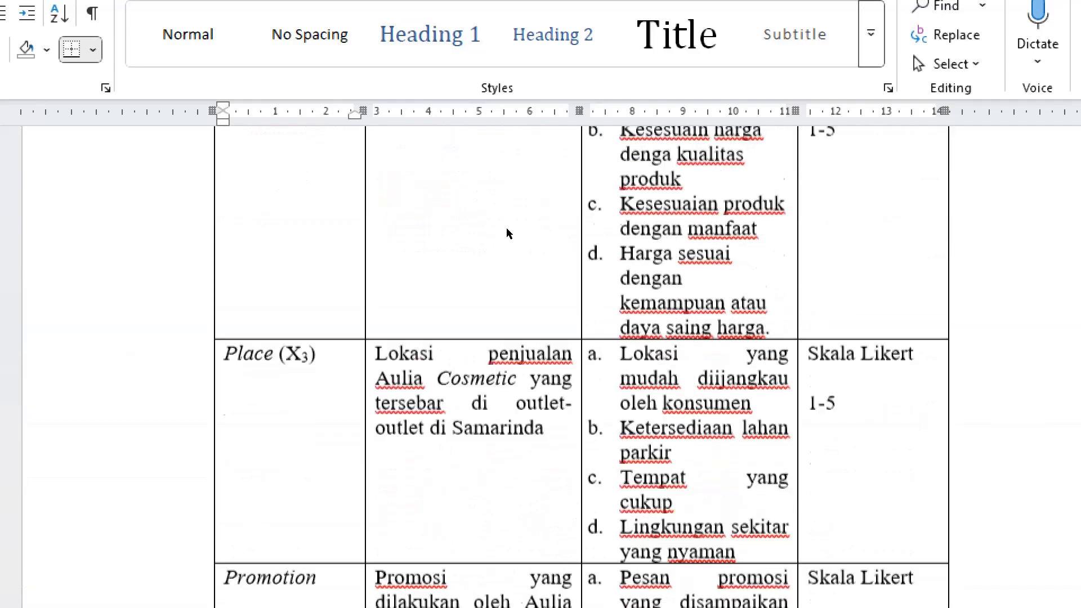
{"action": "scroll", "coordinate": [507, 233], "scroll_direction": "down", "scroll_amount": 10}
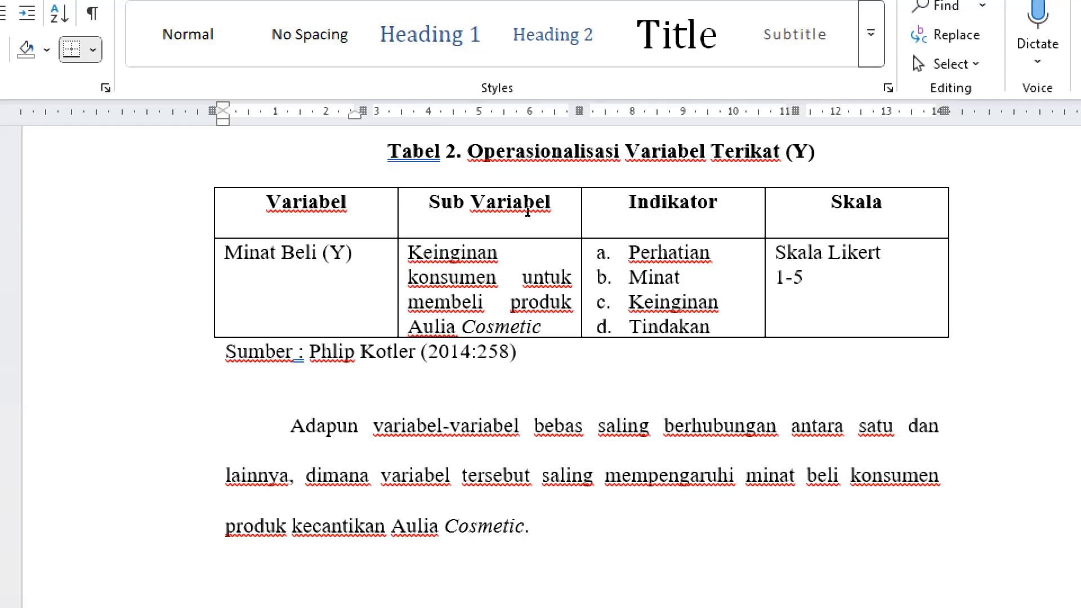
- Review section E, Teknik Pengumpulan Data, including the questionnaire and Likert scale description, through to the start of section F
{"action": "scroll", "coordinate": [524, 197], "scroll_direction": "down", "scroll_amount": 15}
{"action": "scroll", "coordinate": [529, 215], "scroll_direction": "down", "scroll_amount": 15}
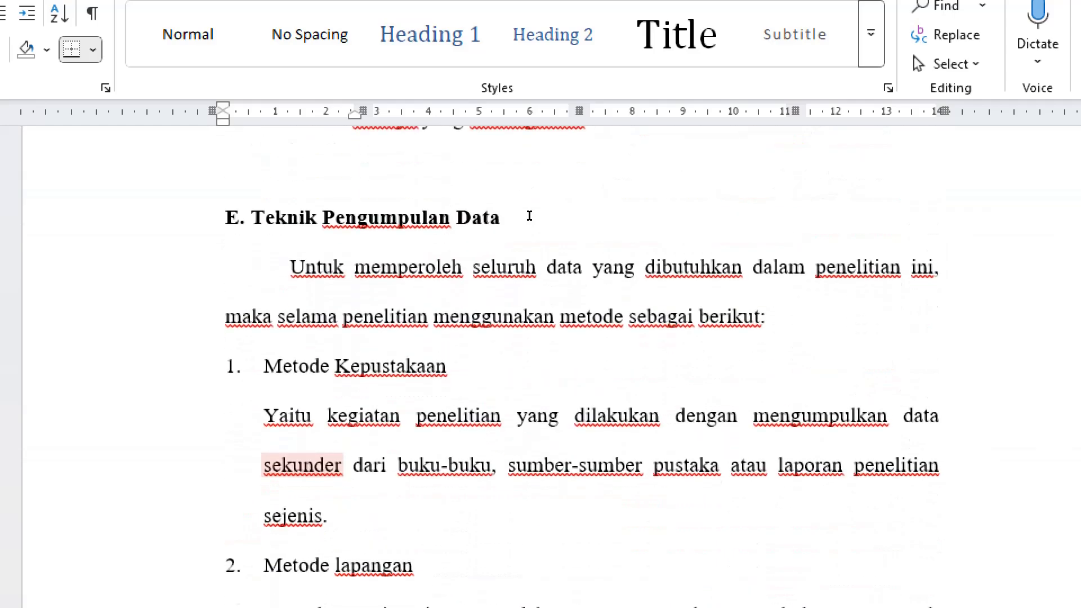
{"action": "scroll", "coordinate": [529, 216], "scroll_direction": "down", "scroll_amount": 15}
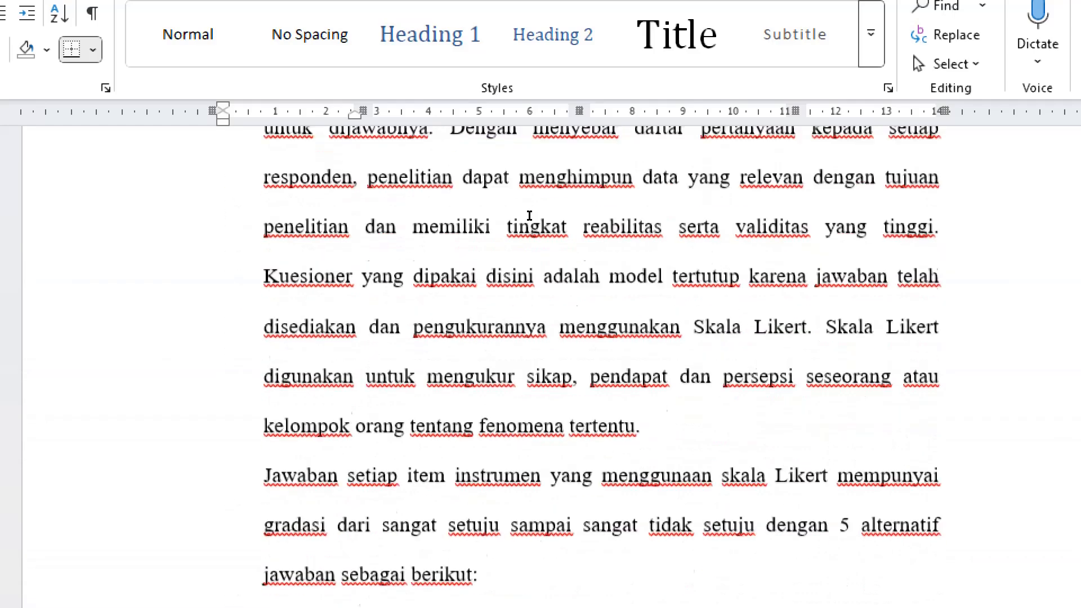
{"action": "scroll", "coordinate": [529, 217], "scroll_direction": "up", "scroll_amount": 1}
{"action": "scroll", "coordinate": [529, 215], "scroll_direction": "up", "scroll_amount": 1}
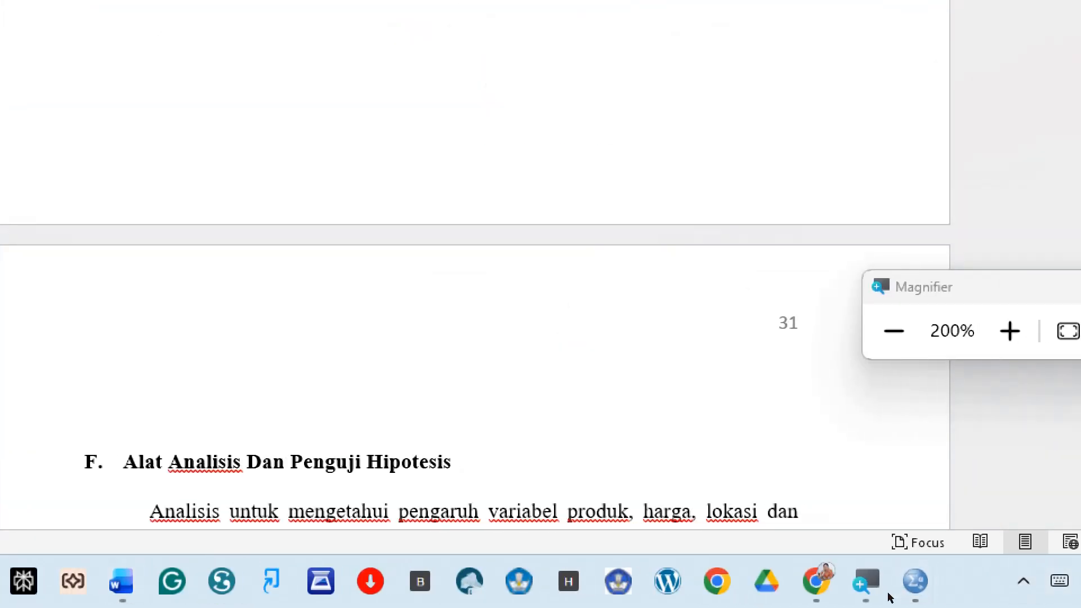
- Switch to the SPSS Data Editor to view the Kompensasi scores of the first respondents, and return to the Word document
{"action": "mouse_move", "coordinate": [909, 589]}
{"action": "left_click", "coordinate": [946, 507]}
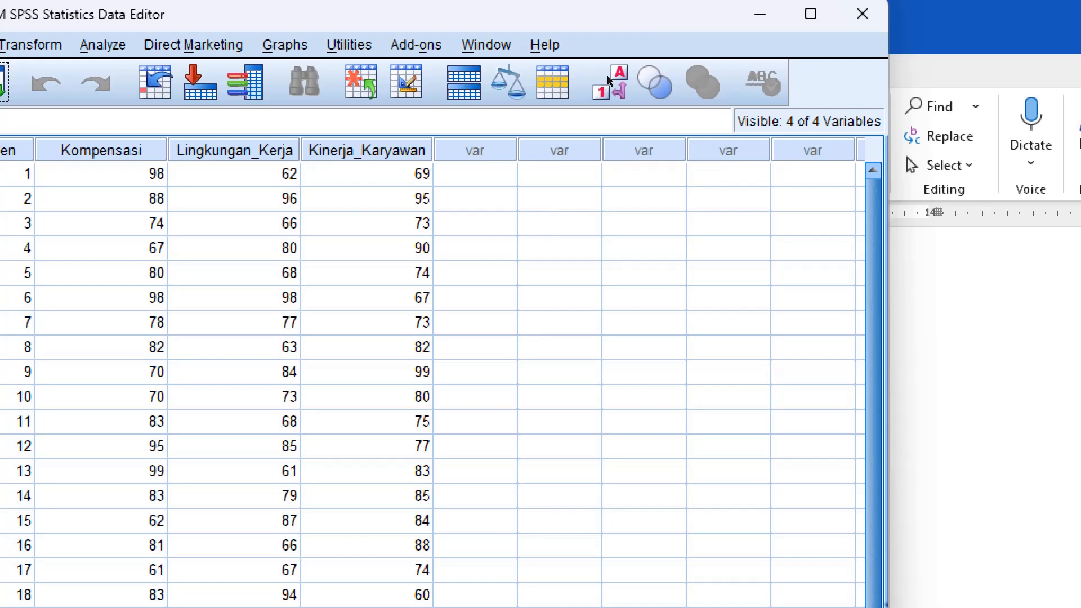
{"action": "left_click", "coordinate": [426, 88]}
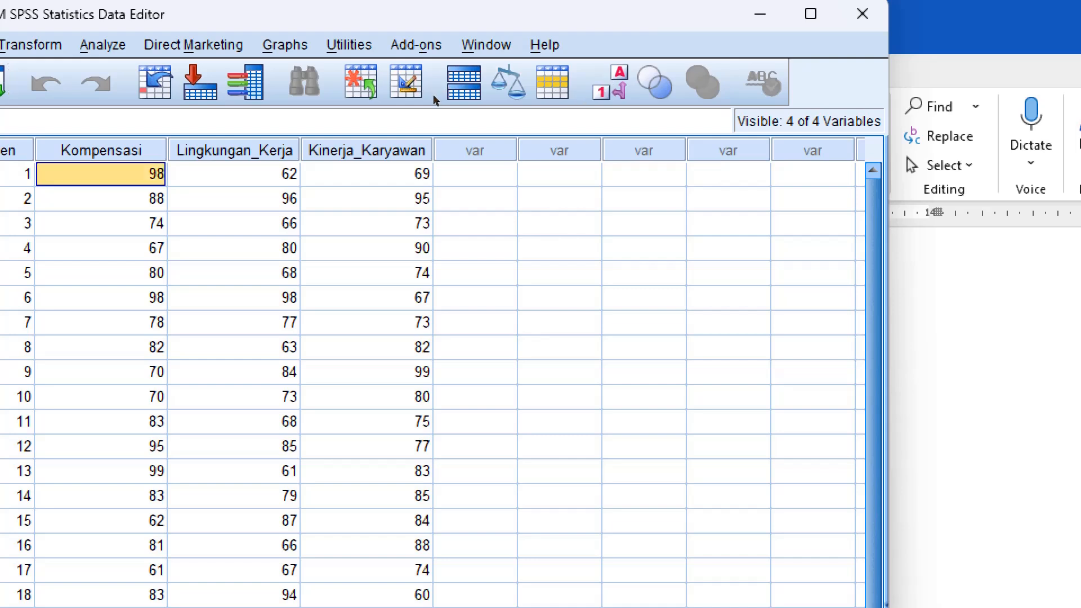
{"action": "key", "text": "Down"}
{"action": "key", "text": "Down"}
{"action": "key", "text": "Down"}
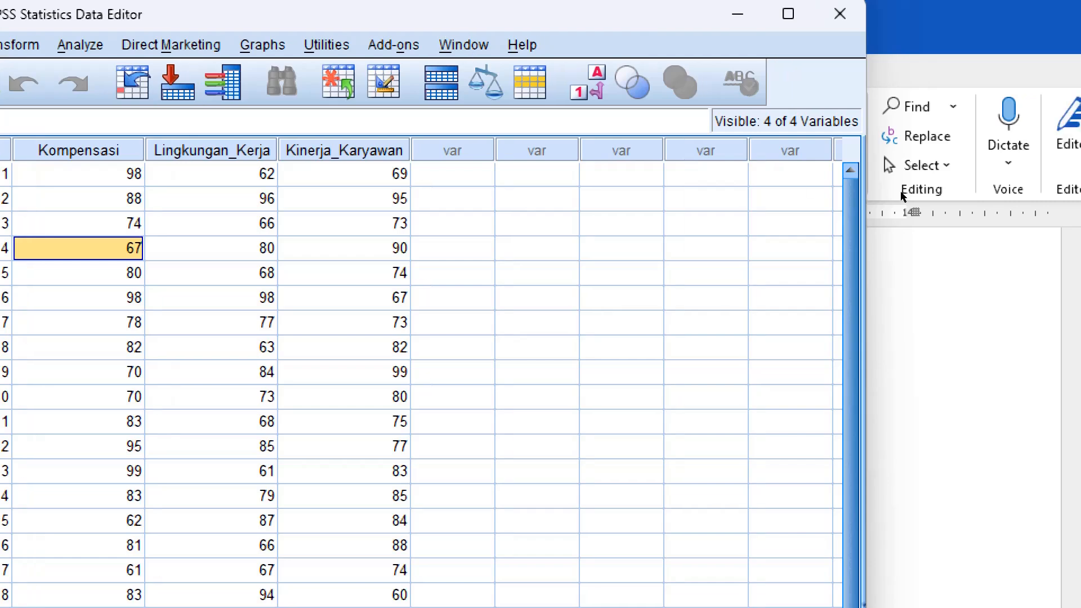
{"action": "left_click", "coordinate": [899, 197]}
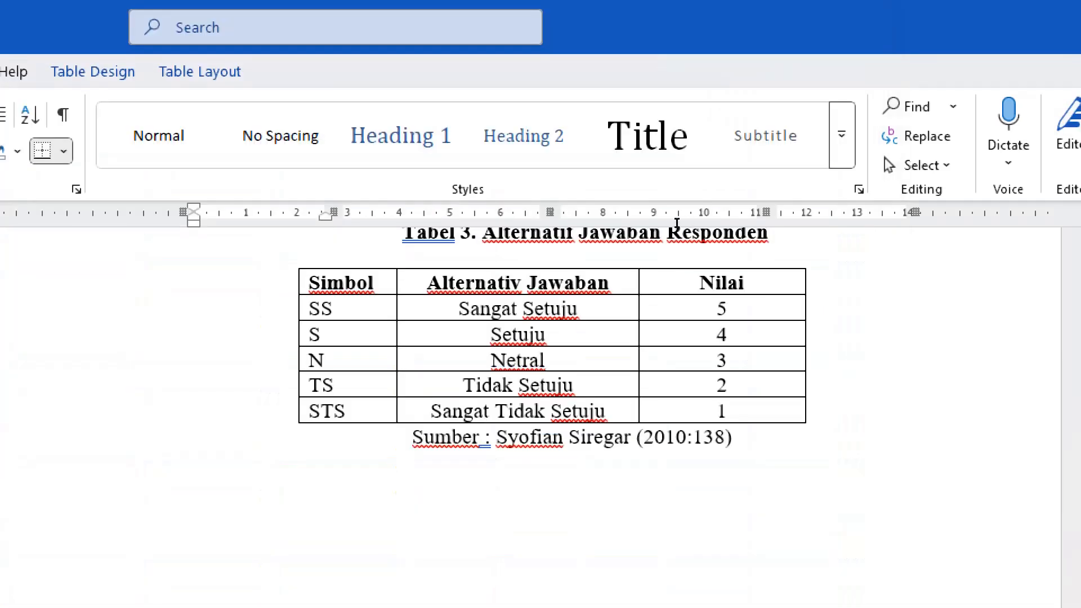
- Read the Uji Instrumen part of section F, covering Uji Validitas and Uji Reliabilitas with their formulas and symbol definitions
{"action": "scroll", "coordinate": [545, 208], "scroll_direction": "down", "scroll_amount": 5}
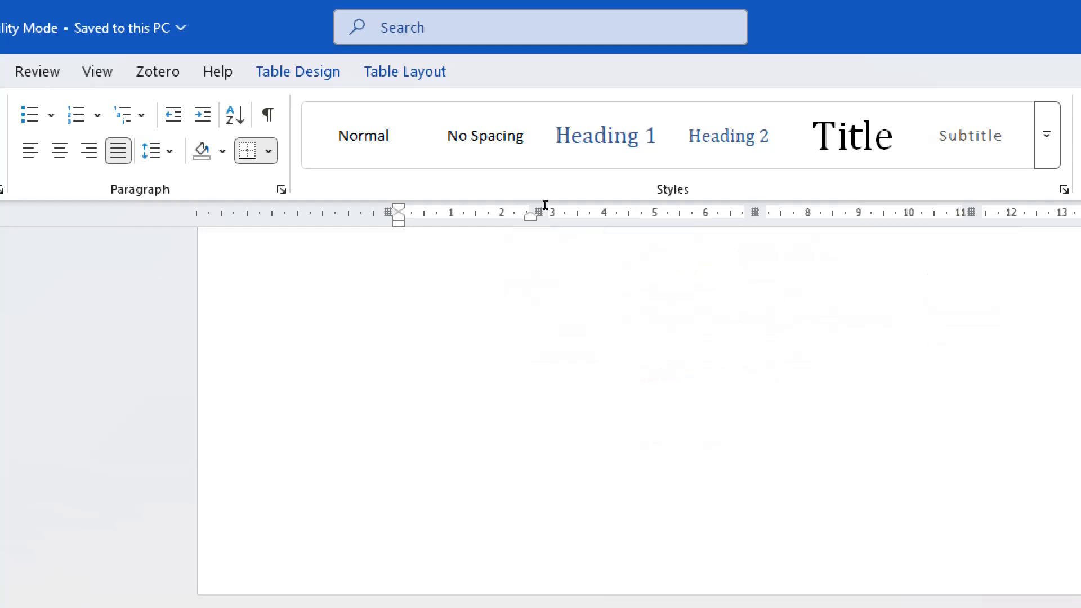
{"action": "scroll", "coordinate": [545, 209], "scroll_direction": "down", "scroll_amount": 5}
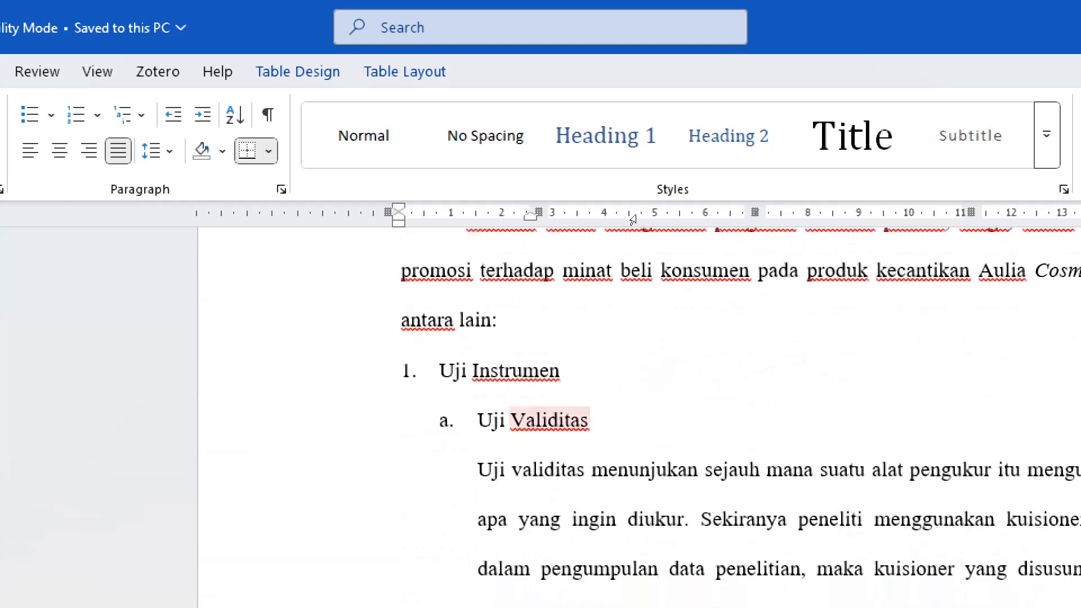
{"action": "scroll", "coordinate": [720, 233], "scroll_direction": "down", "scroll_amount": 1}
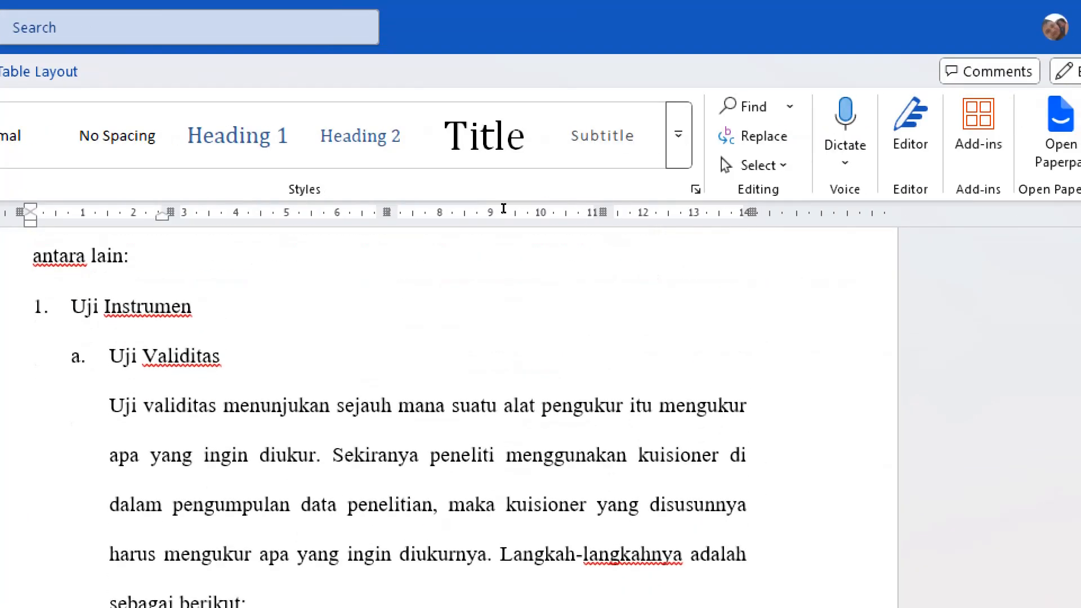
{"action": "scroll", "coordinate": [504, 210], "scroll_direction": "down", "scroll_amount": 1}
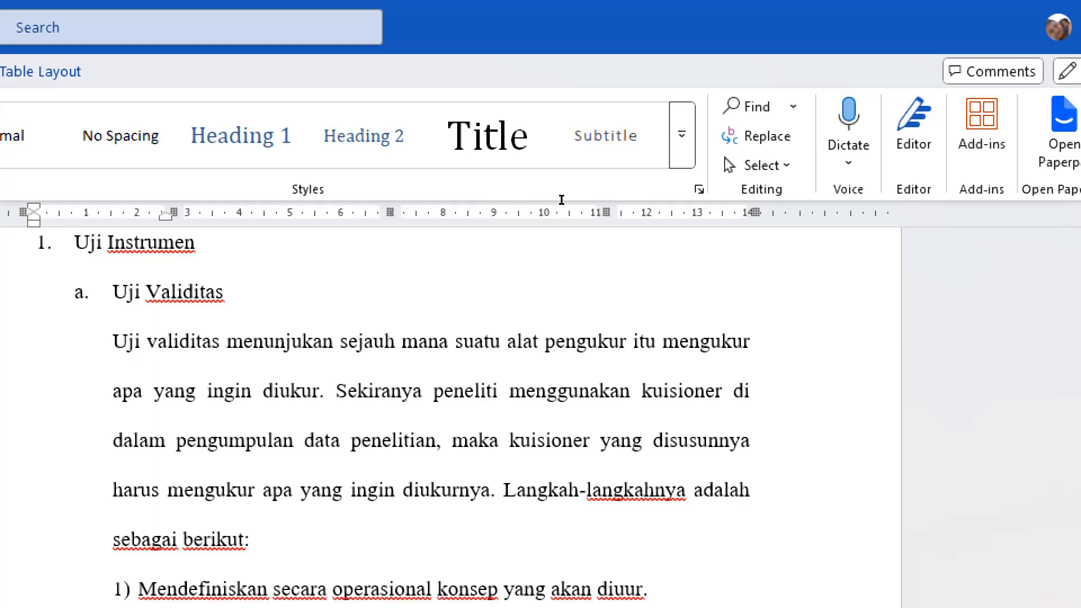
{"action": "scroll", "coordinate": [559, 200], "scroll_direction": "down", "scroll_amount": 3}
{"action": "scroll", "coordinate": [563, 200], "scroll_direction": "down", "scroll_amount": 3}
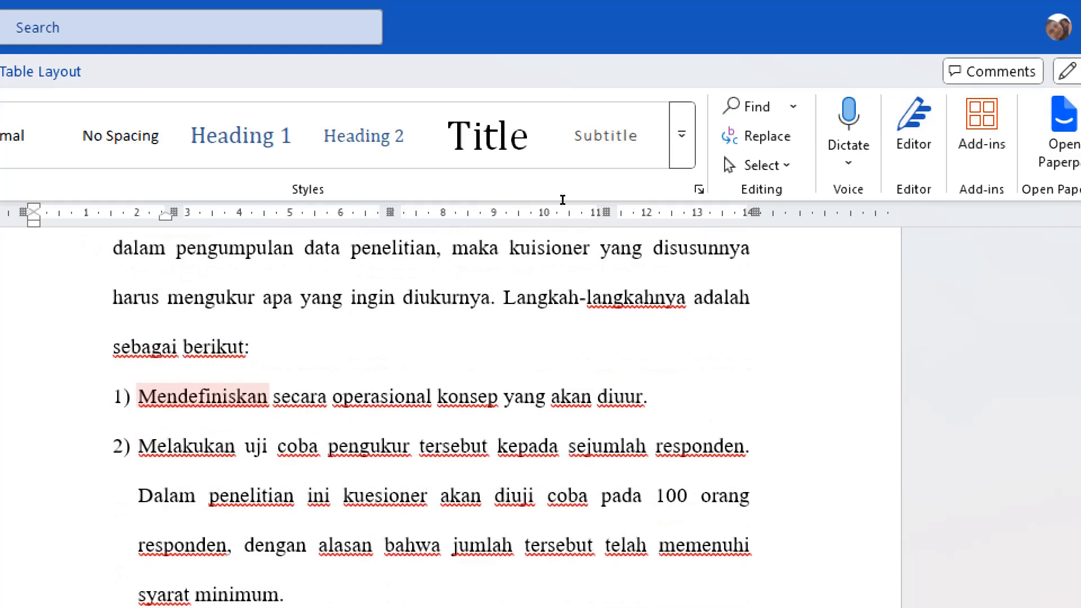
{"action": "scroll", "coordinate": [693, 193], "scroll_direction": "down", "scroll_amount": 12}
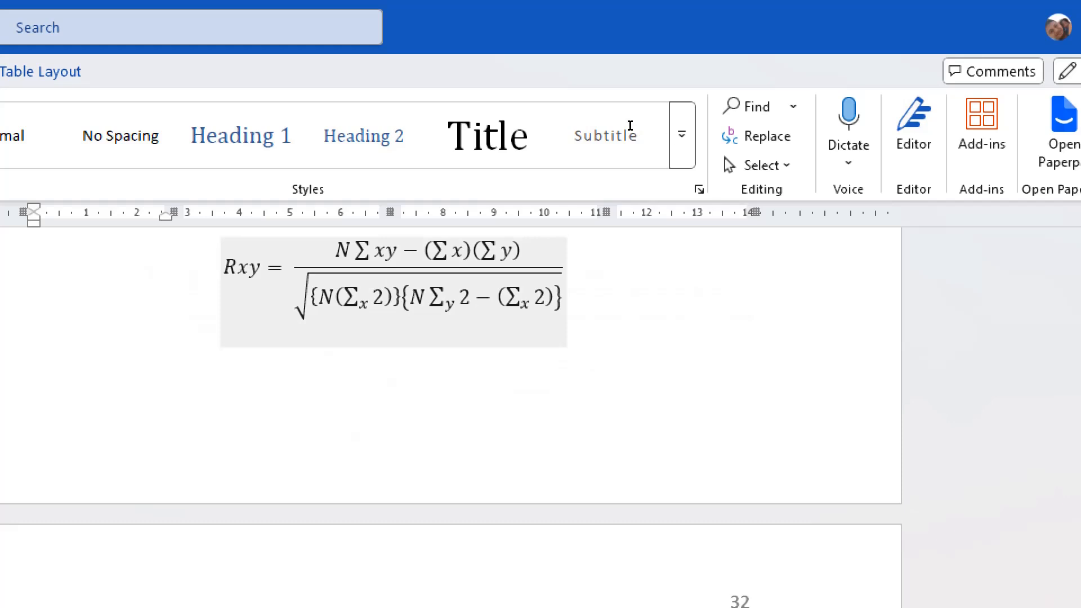
{"action": "scroll", "coordinate": [628, 158], "scroll_direction": "down", "scroll_amount": 9}
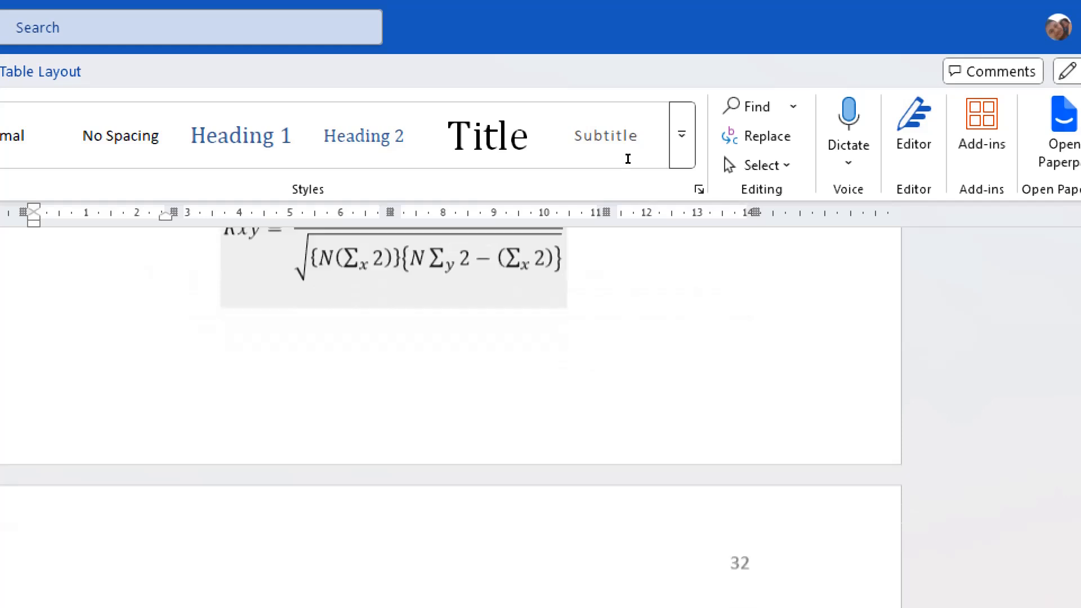
{"action": "scroll", "coordinate": [627, 158], "scroll_direction": "down", "scroll_amount": 8}
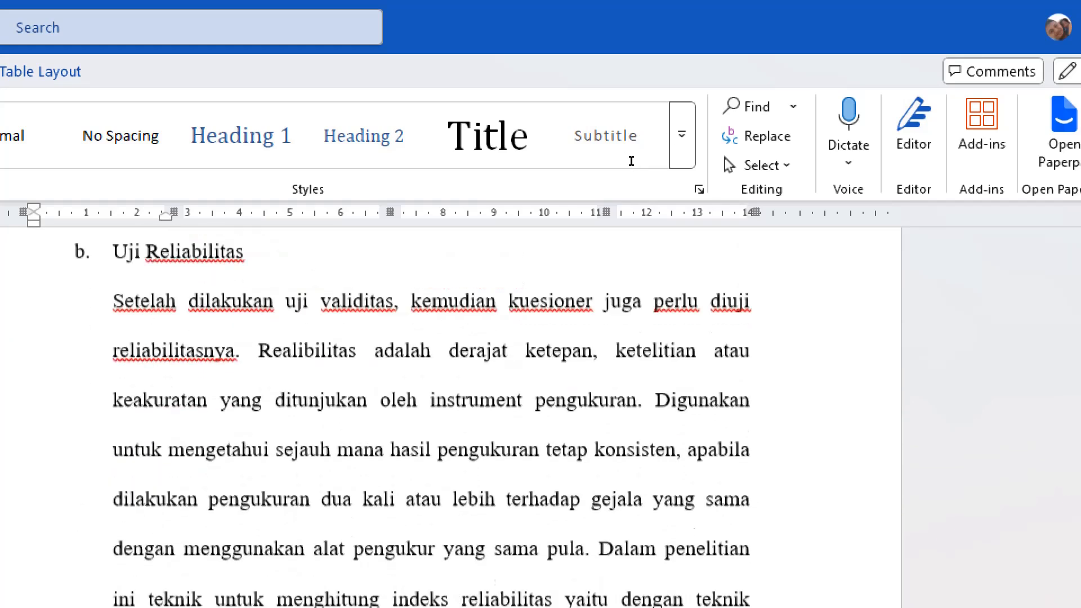
{"action": "scroll", "coordinate": [634, 163], "scroll_direction": "up", "scroll_amount": 1}
{"action": "scroll", "coordinate": [633, 163], "scroll_direction": "up", "scroll_amount": 8}
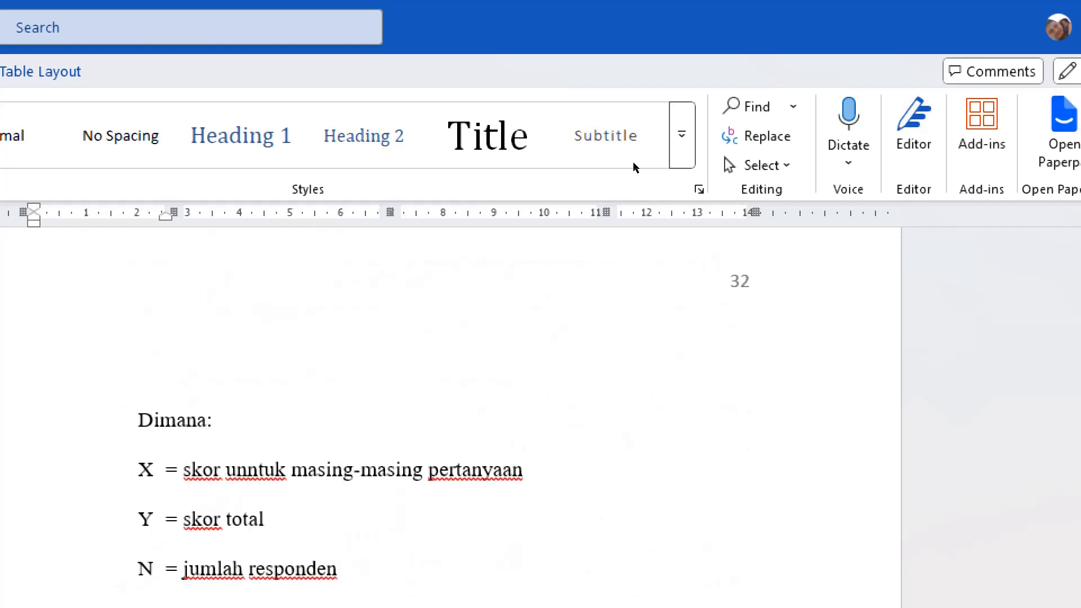
{"action": "scroll", "coordinate": [635, 166], "scroll_direction": "down", "scroll_amount": 13}
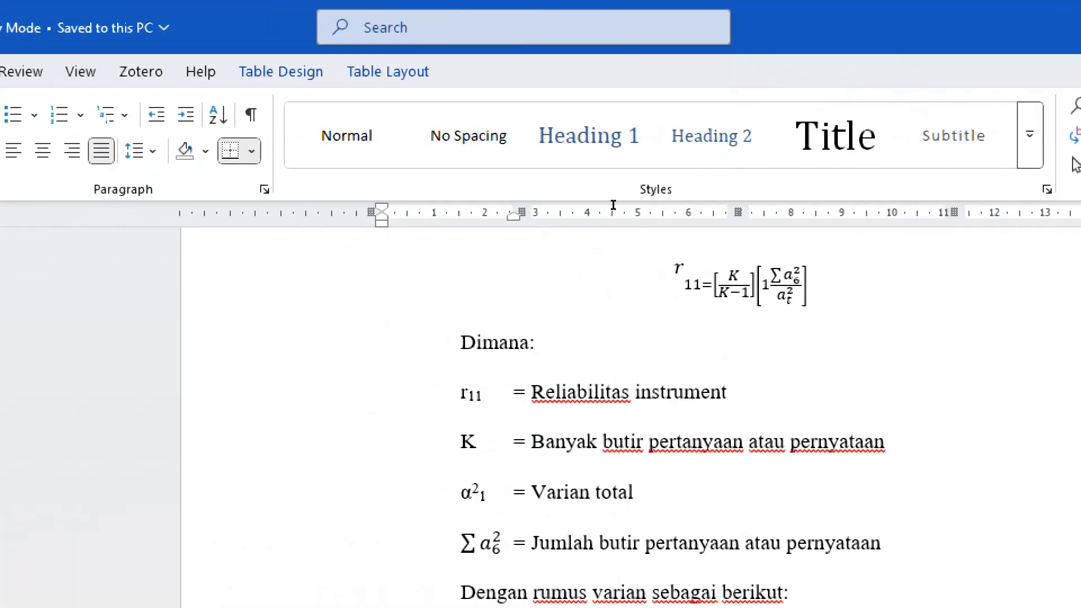
- Review the normality, multicollinearity and Uji Heterokedastisitas descriptions, plus the start of Analisis Regresi Linier Berganda
{"action": "scroll", "coordinate": [568, 209], "scroll_direction": "down", "scroll_amount": 15}
{"action": "scroll", "coordinate": [614, 209], "scroll_direction": "down", "scroll_amount": 15}
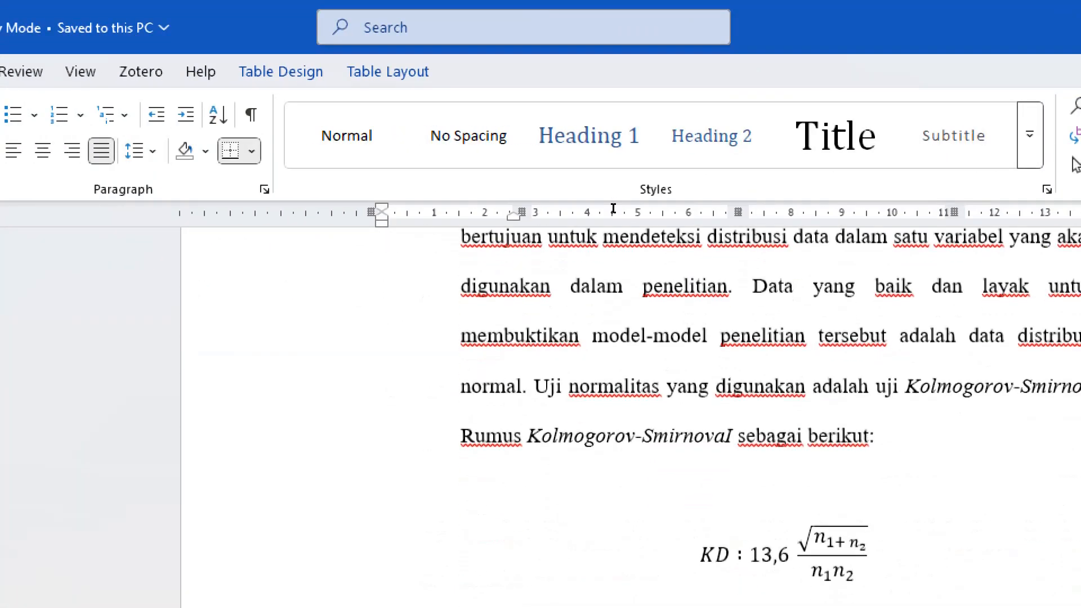
{"action": "scroll", "coordinate": [614, 209], "scroll_direction": "down", "scroll_amount": 18}
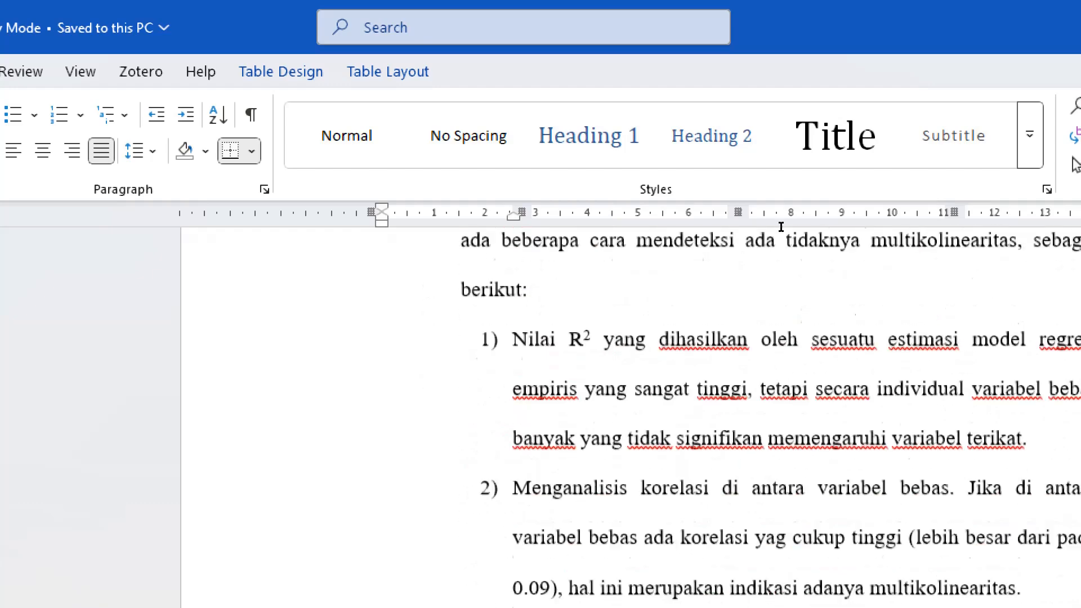
{"action": "scroll", "coordinate": [729, 261], "scroll_direction": "down", "scroll_amount": 1}
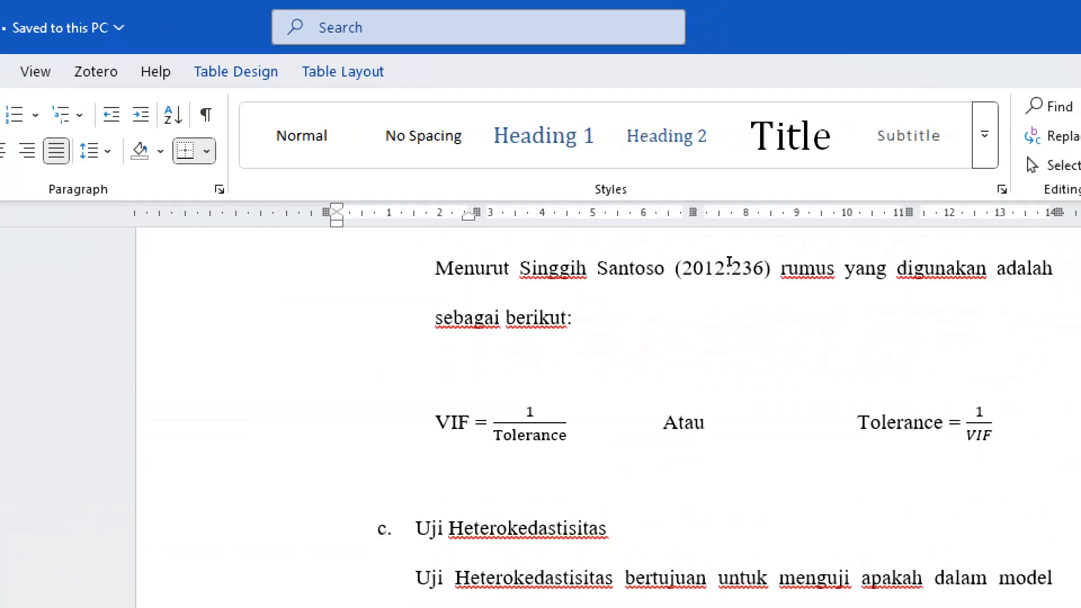
{"action": "scroll", "coordinate": [642, 249], "scroll_direction": "down", "scroll_amount": 2}
{"action": "scroll", "coordinate": [641, 249], "scroll_direction": "down", "scroll_amount": 10}
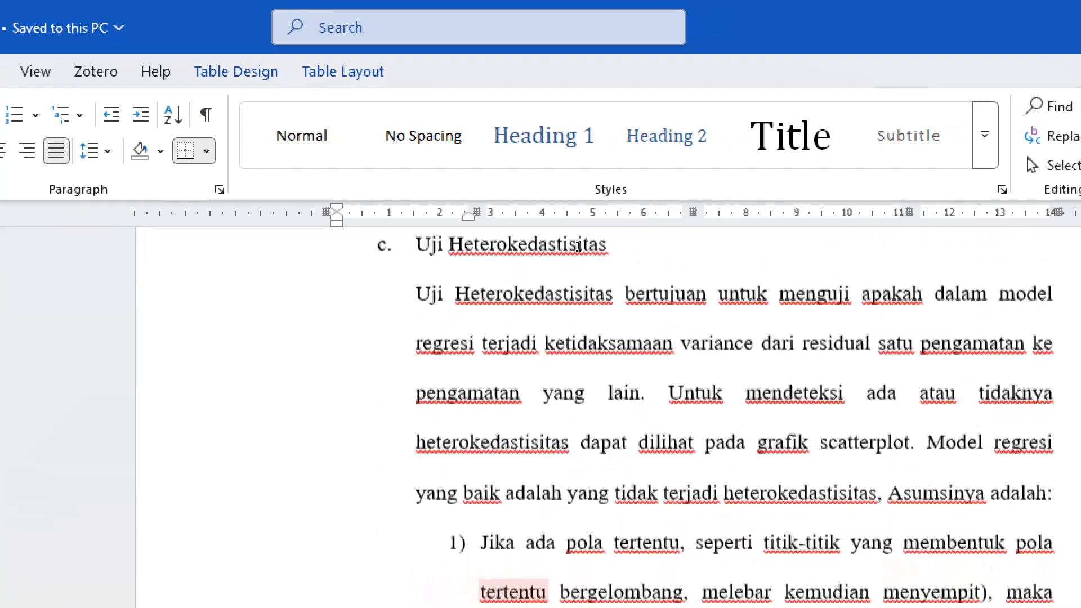
{"action": "scroll", "coordinate": [584, 253], "scroll_direction": "down", "scroll_amount": 1}
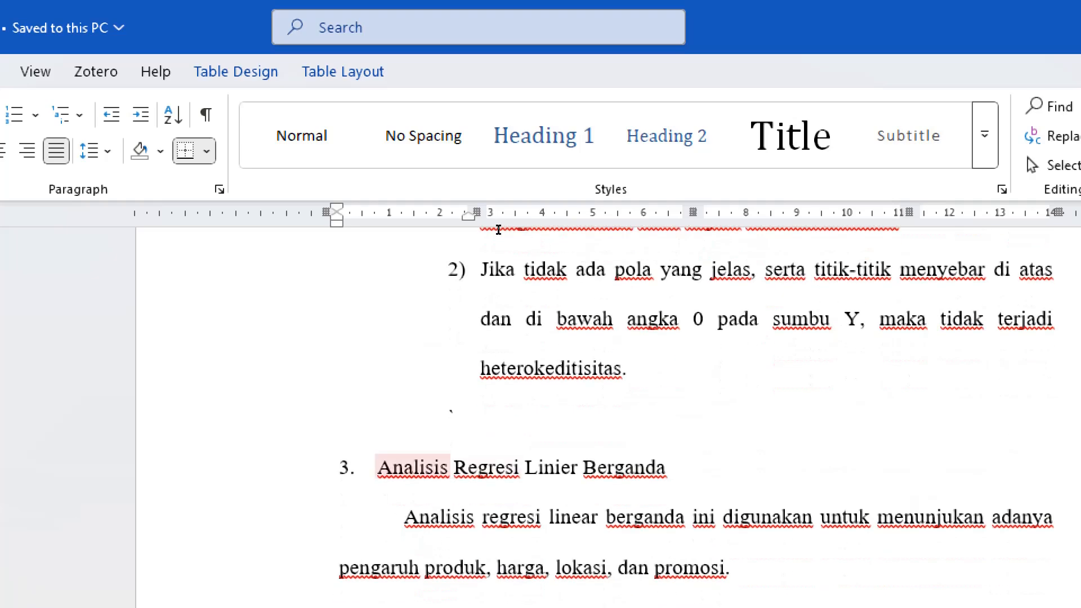
{"action": "scroll", "coordinate": [510, 225], "scroll_direction": "up", "scroll_amount": 4}
{"action": "scroll", "coordinate": [578, 173], "scroll_direction": "up", "scroll_amount": 5}
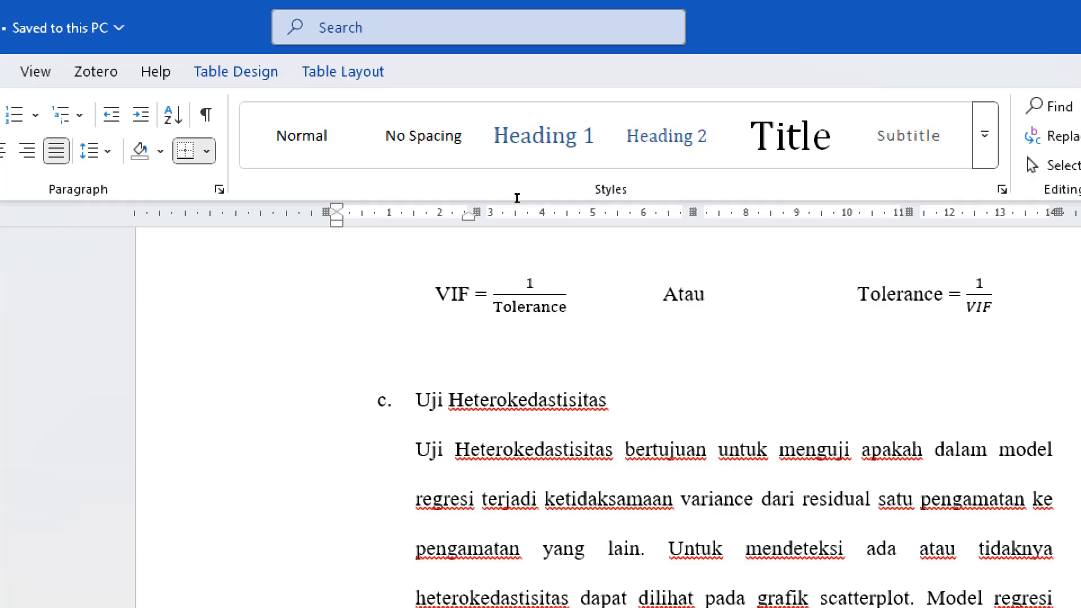
- Read the Uji Heterokedastisitas criteria and the Analisis Regresi Linier Berganda section, highlighting the multiple regression equation
{"action": "scroll", "coordinate": [695, 282], "scroll_direction": "down", "scroll_amount": 3}
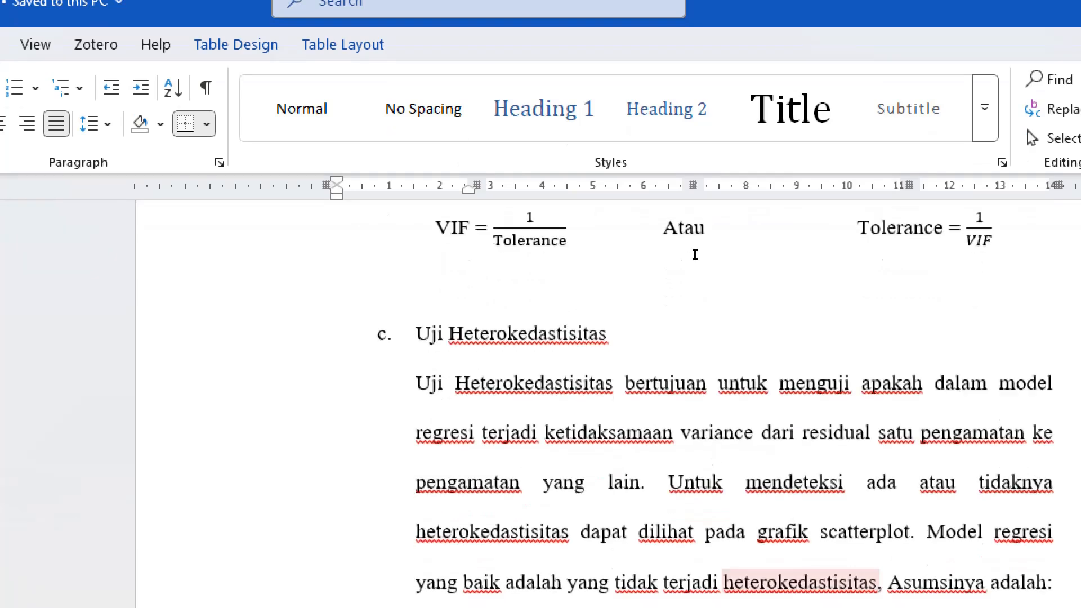
{"action": "scroll", "coordinate": [751, 241], "scroll_direction": "down", "scroll_amount": 10}
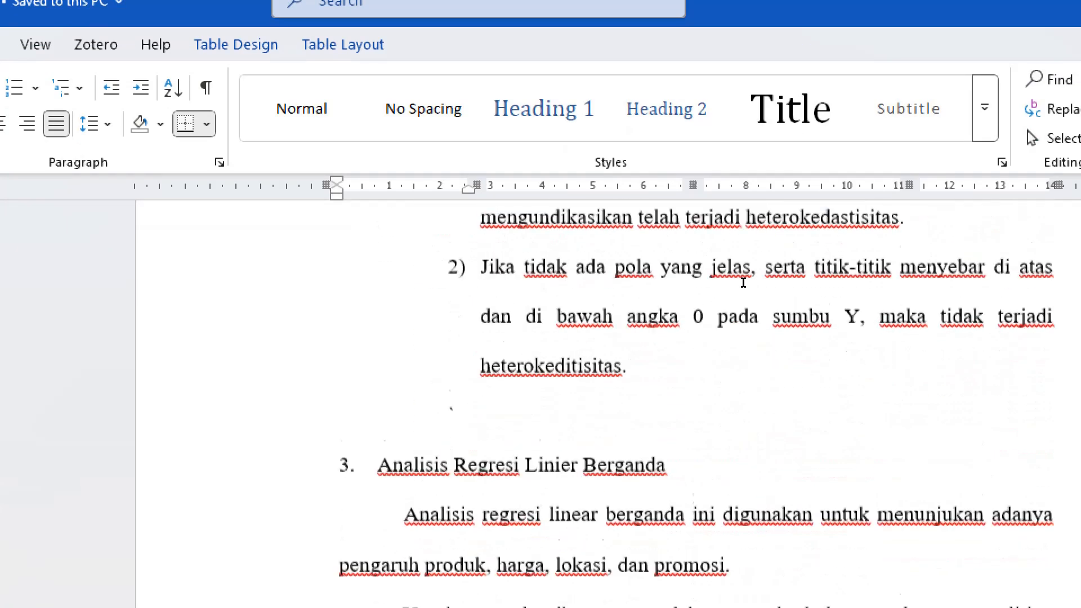
{"action": "scroll", "coordinate": [743, 285], "scroll_direction": "up", "scroll_amount": 3}
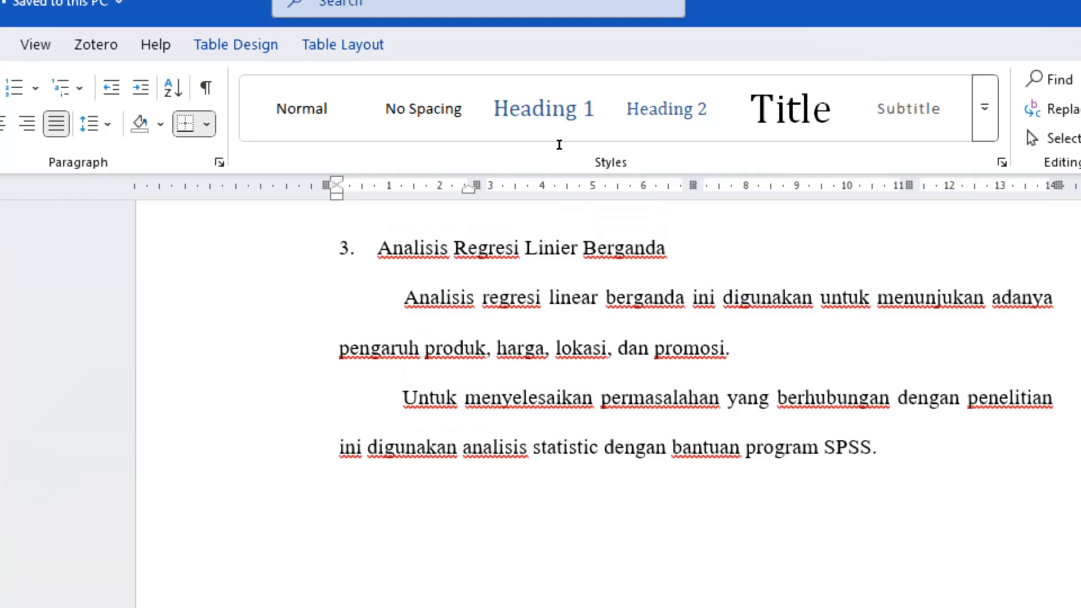
{"action": "scroll", "coordinate": [651, 228], "scroll_direction": "down", "scroll_amount": 5}
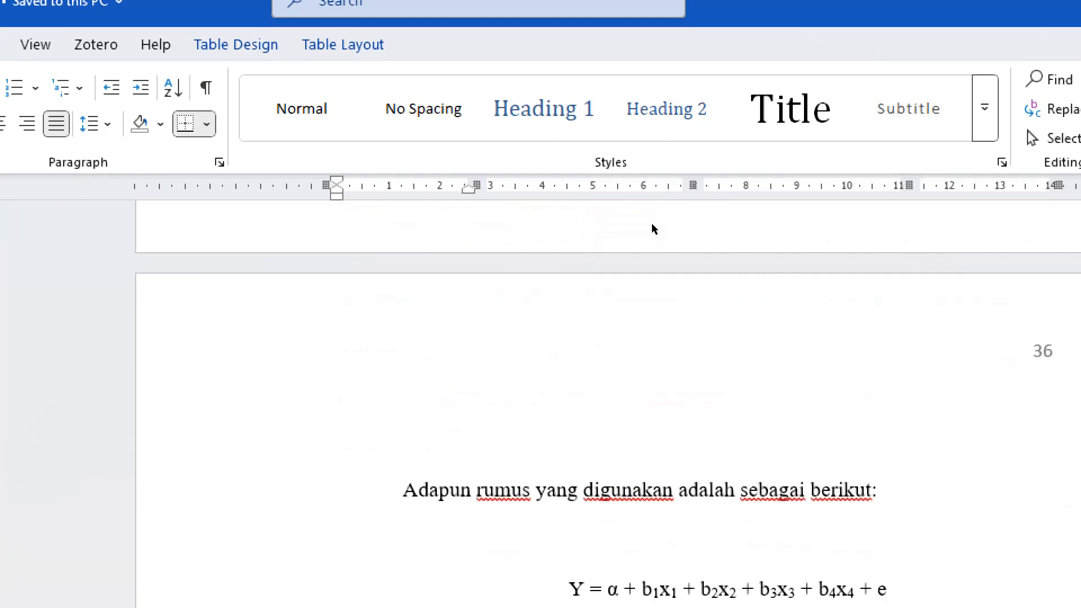
{"action": "scroll", "coordinate": [651, 224], "scroll_direction": "down", "scroll_amount": 2}
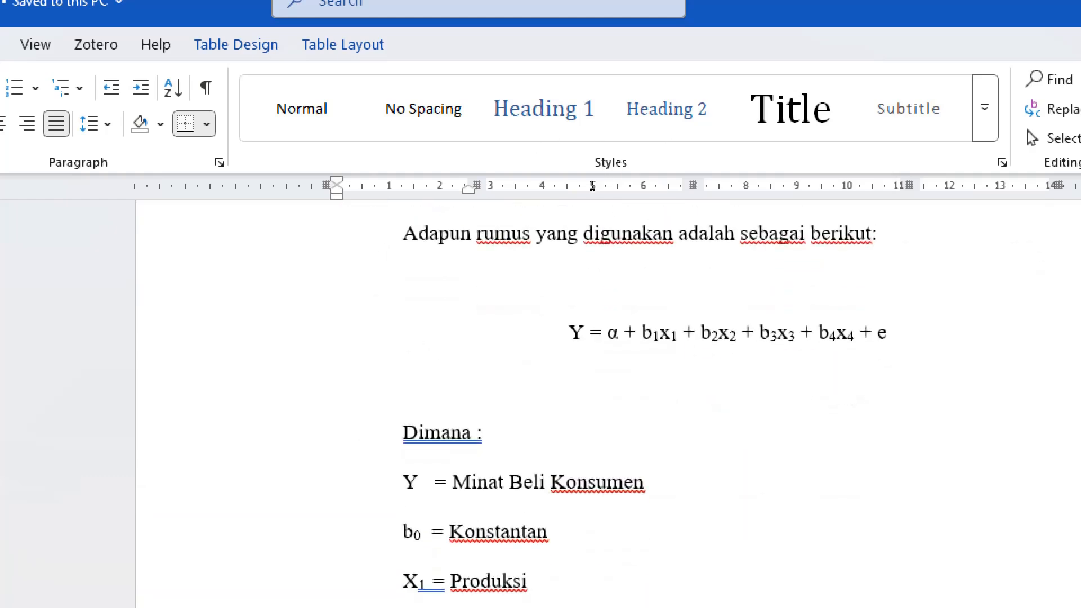
{"action": "left_click_drag", "start_coordinate": [595, 183], "coordinate": [763, 181]}
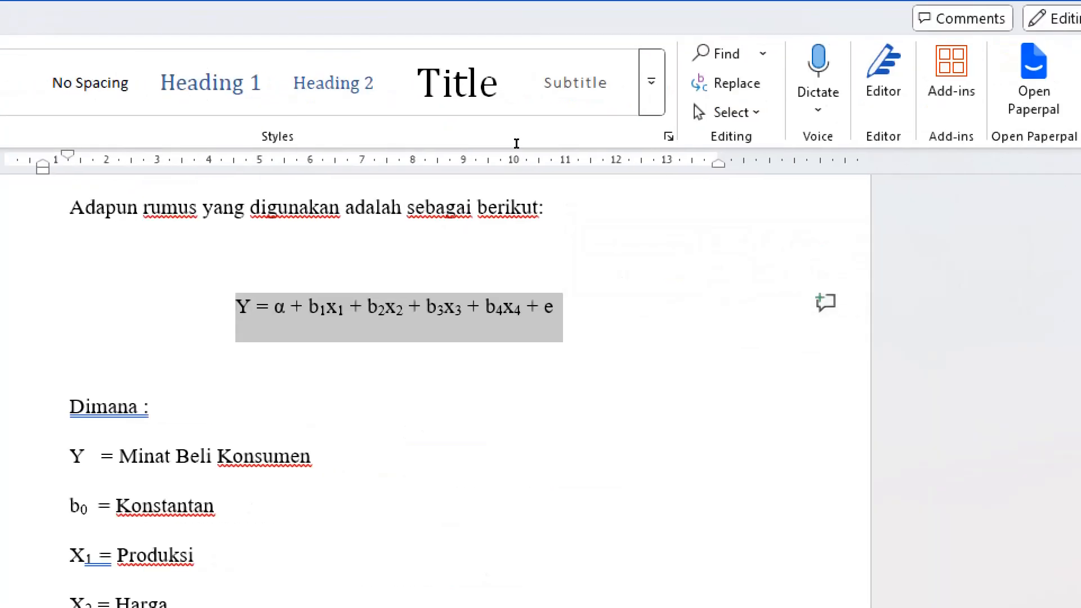
{"action": "scroll", "coordinate": [553, 169], "scroll_direction": "down", "scroll_amount": 2}
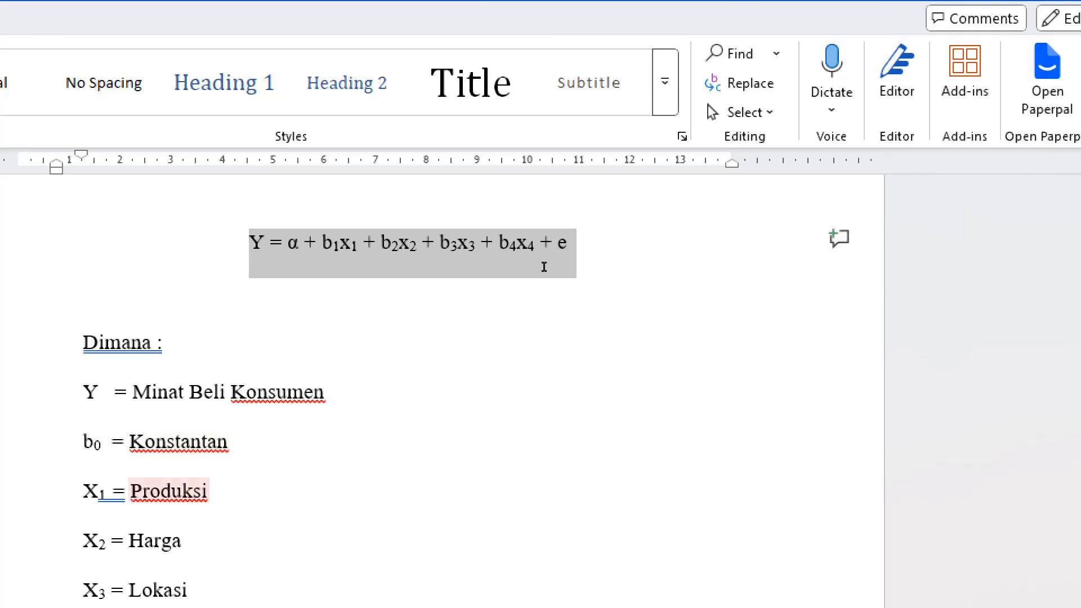
- Correct the definition of X1 beneath the regression equation to Produk
{"action": "left_click", "coordinate": [543, 272]}
{"action": "right_click", "coordinate": [165, 490]}
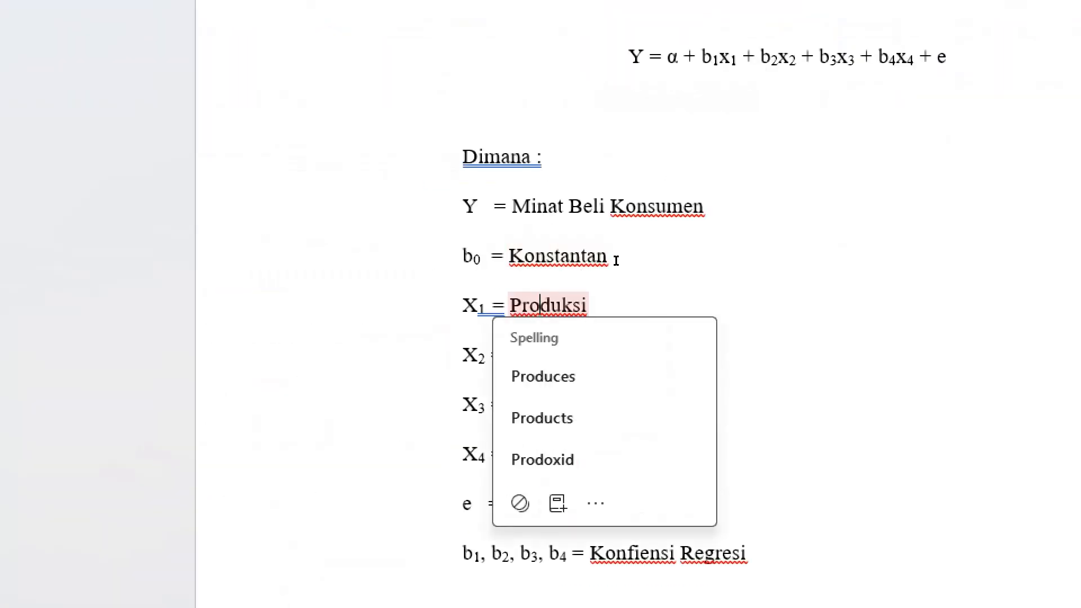
{"action": "left_click", "coordinate": [233, 442]}
{"action": "key", "text": "Down"}
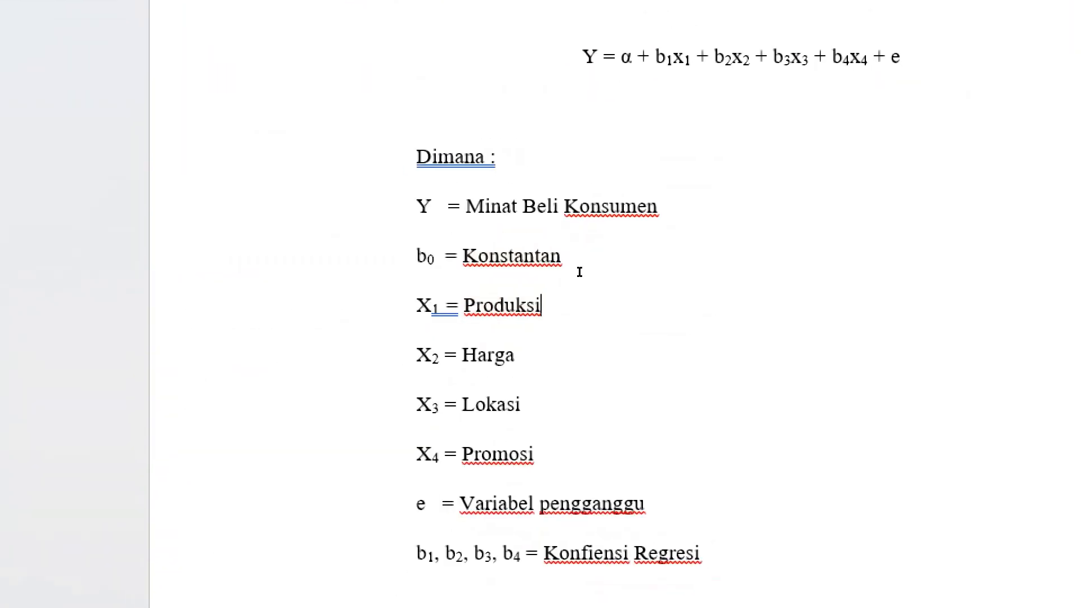
{"action": "key", "text": "BackSpace"}
{"action": "key", "text": "BackSpace"}
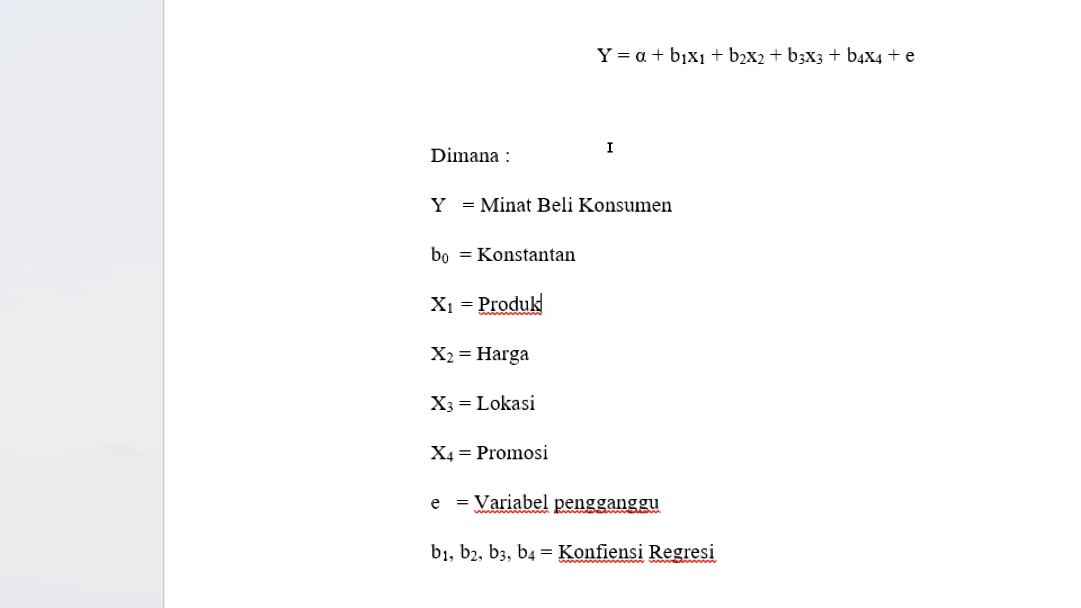
- Read the Analisis Korelasi section, including the correlation coefficient formula and its symbol definitions
{"action": "scroll", "coordinate": [750, 493], "scroll_direction": "down", "scroll_amount": 1}
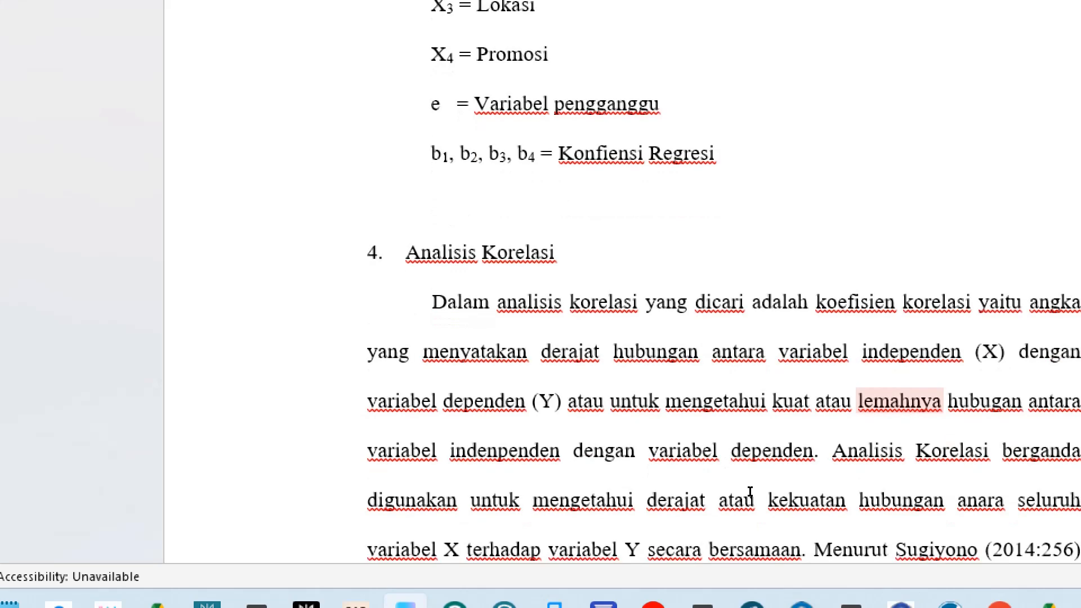
{"action": "scroll", "coordinate": [750, 492], "scroll_direction": "down", "scroll_amount": 1}
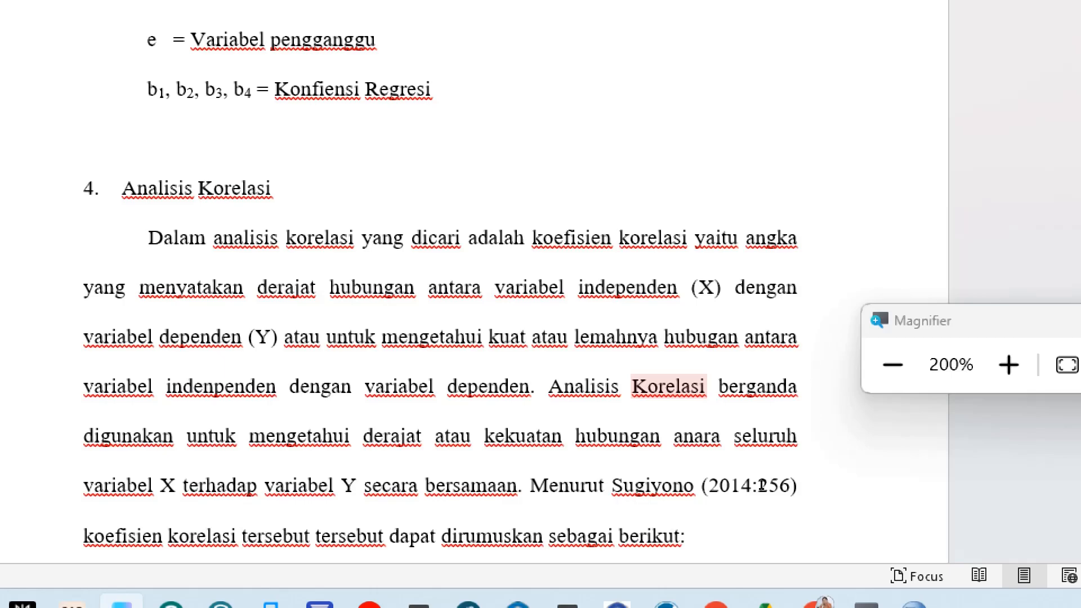
{"action": "scroll", "coordinate": [596, 363], "scroll_direction": "down", "scroll_amount": 3}
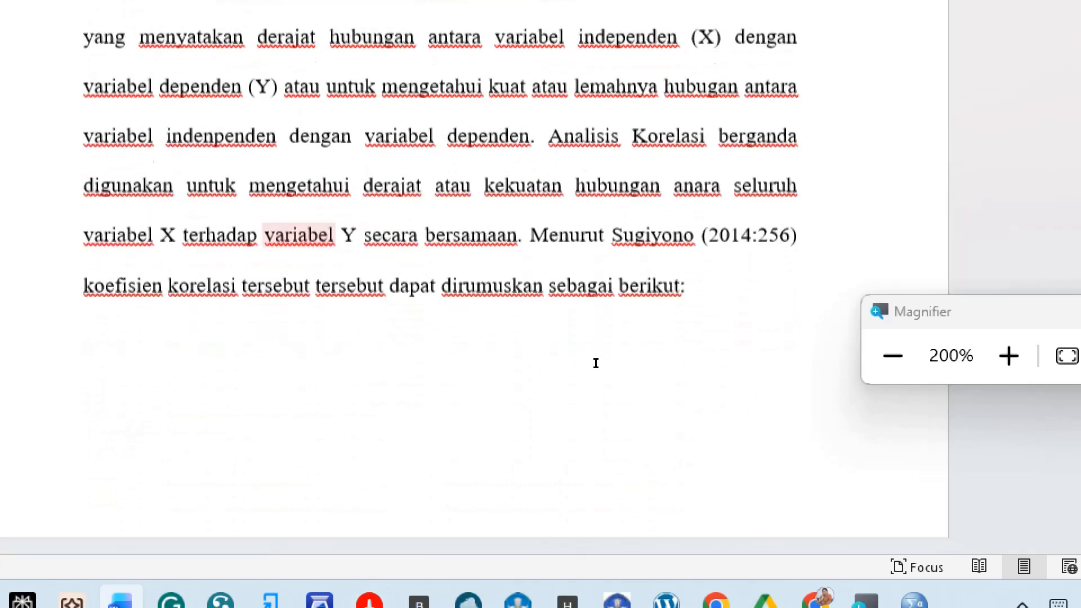
{"action": "scroll", "coordinate": [595, 363], "scroll_direction": "down", "scroll_amount": 15}
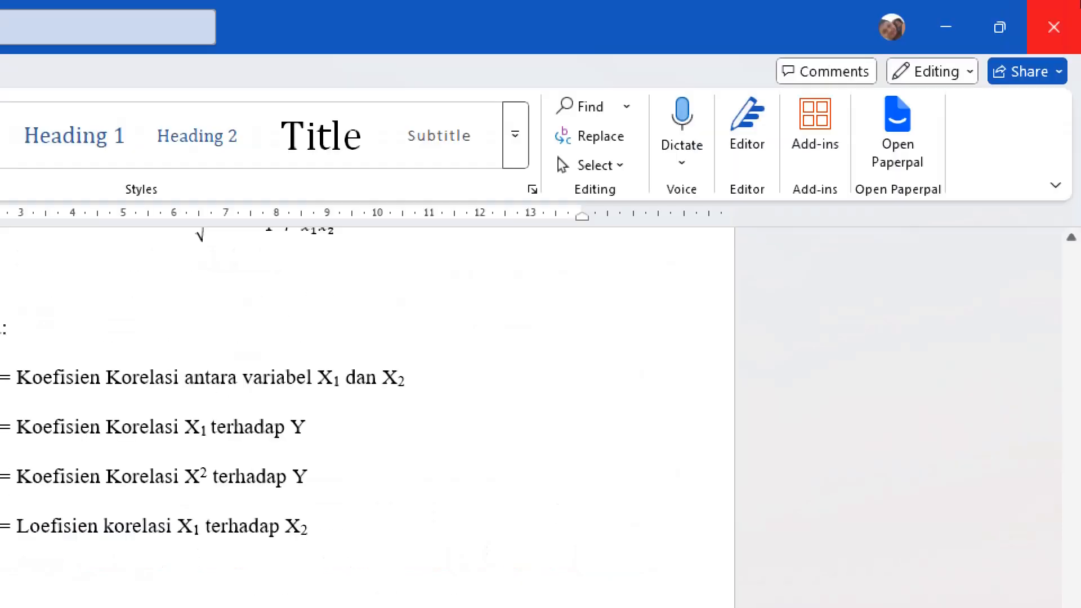
- Close the BAB III document and open BAB V.docx from the fwdskripsinisalengkap folder
{"action": "left_click", "coordinate": [1072, 22]}
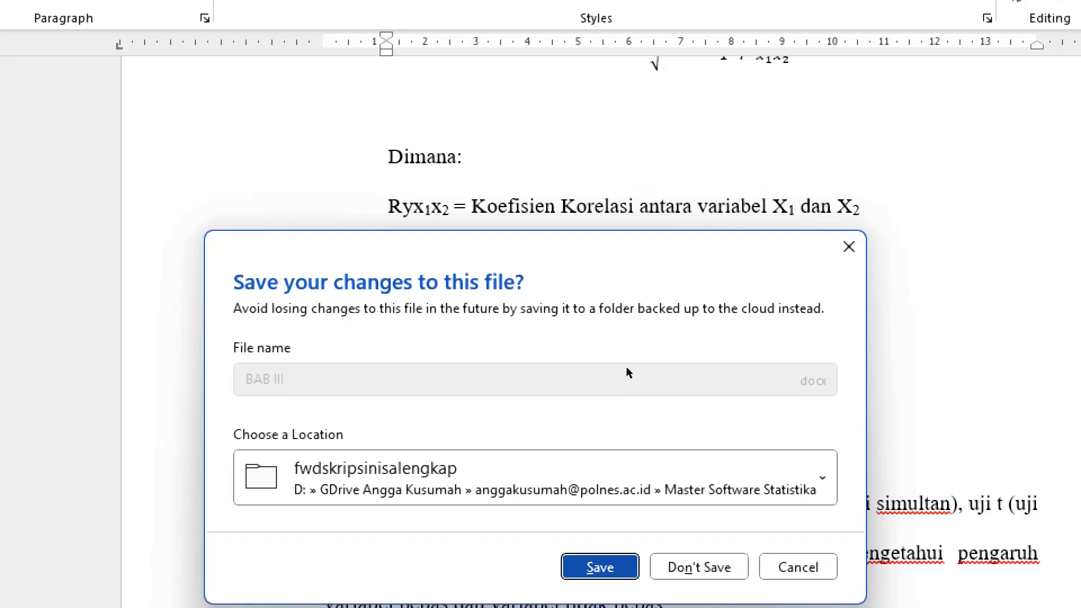
{"action": "key", "text": "n"}
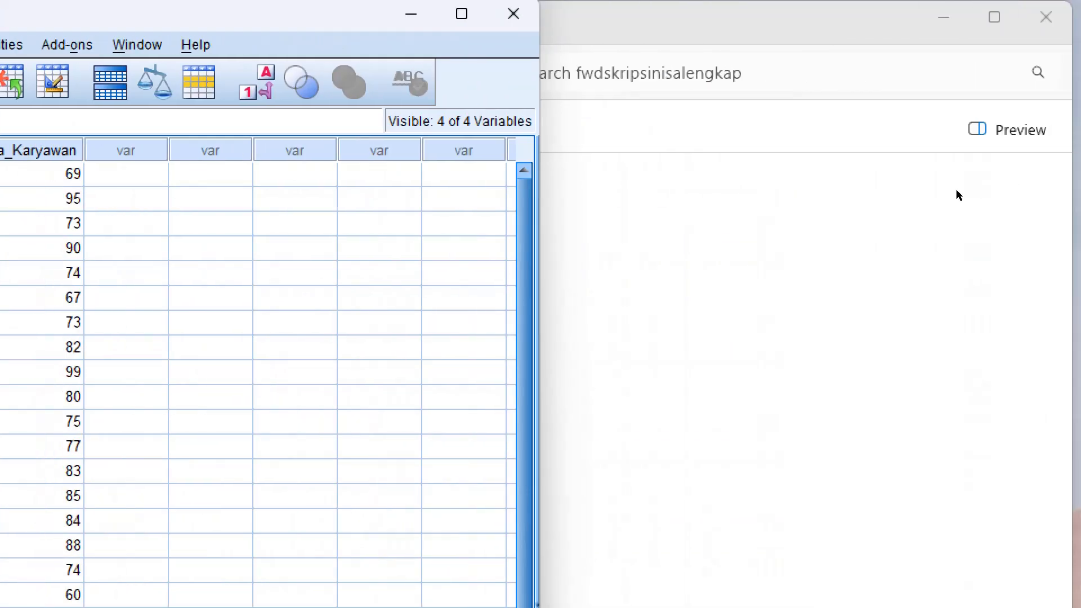
{"action": "left_click", "coordinate": [955, 188]}
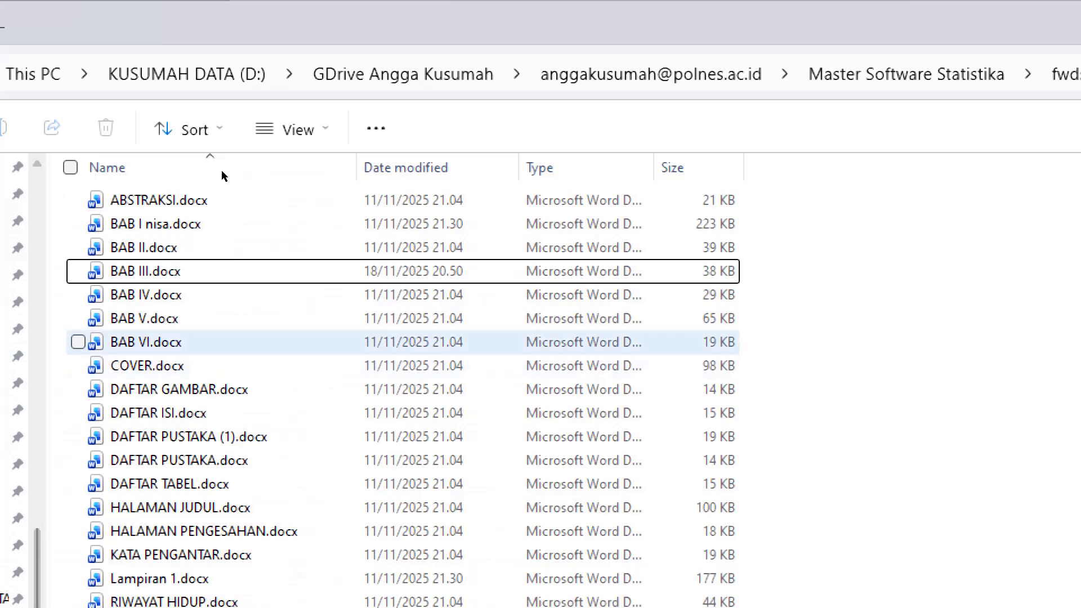
{"action": "left_click", "coordinate": [151, 323]}
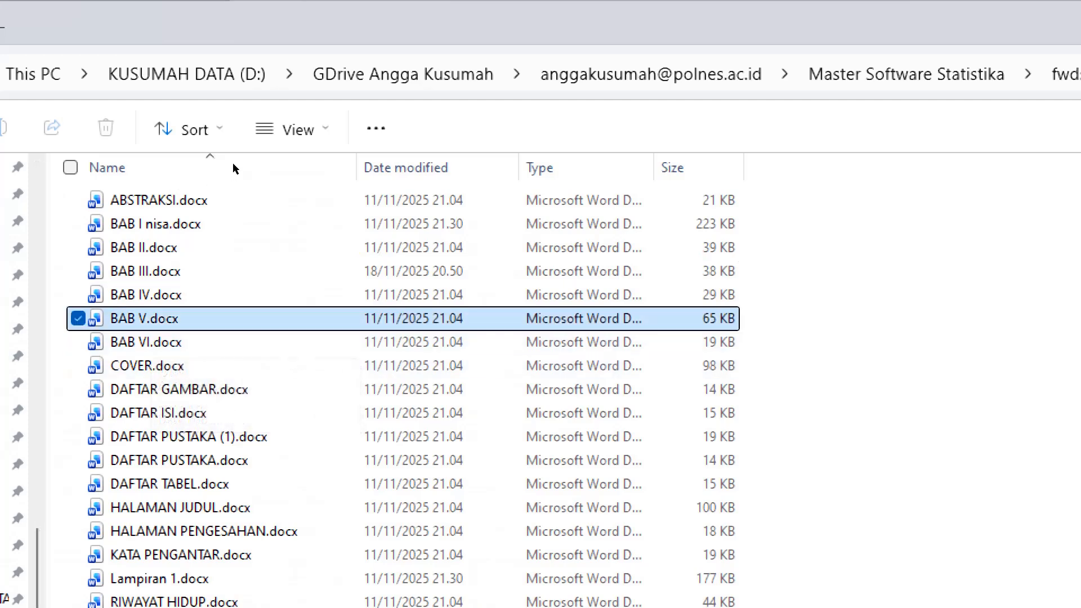
{"action": "key", "text": "Return"}
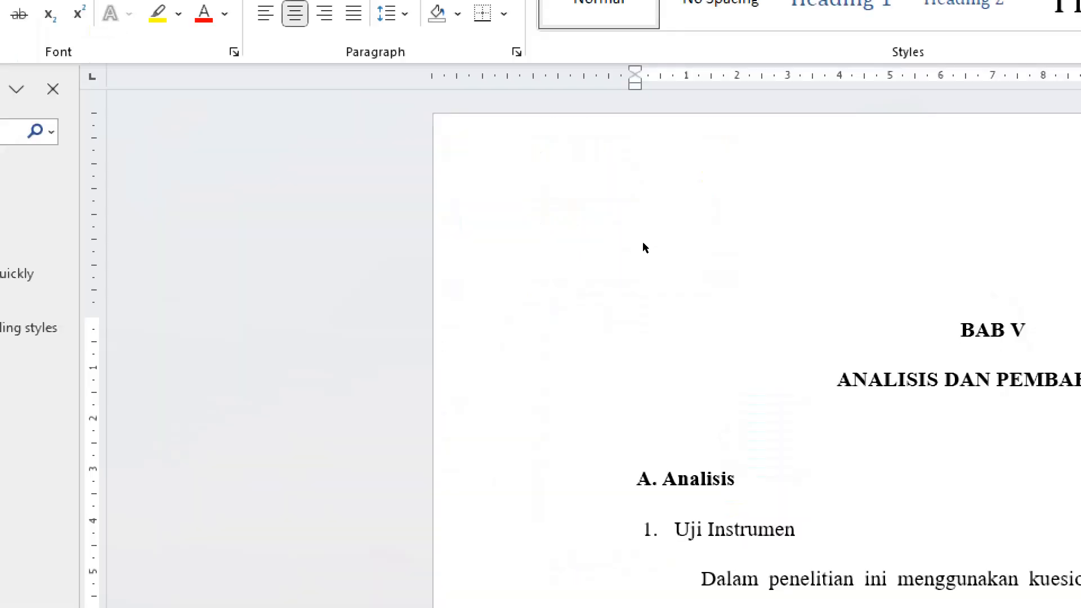
- Review the Uji Instrumen introduction and Tabel 9, Hasil Uji Validitas, through to the concluding paragraph on item validity
{"action": "scroll", "coordinate": [879, 273], "scroll_direction": "down", "scroll_amount": 3}
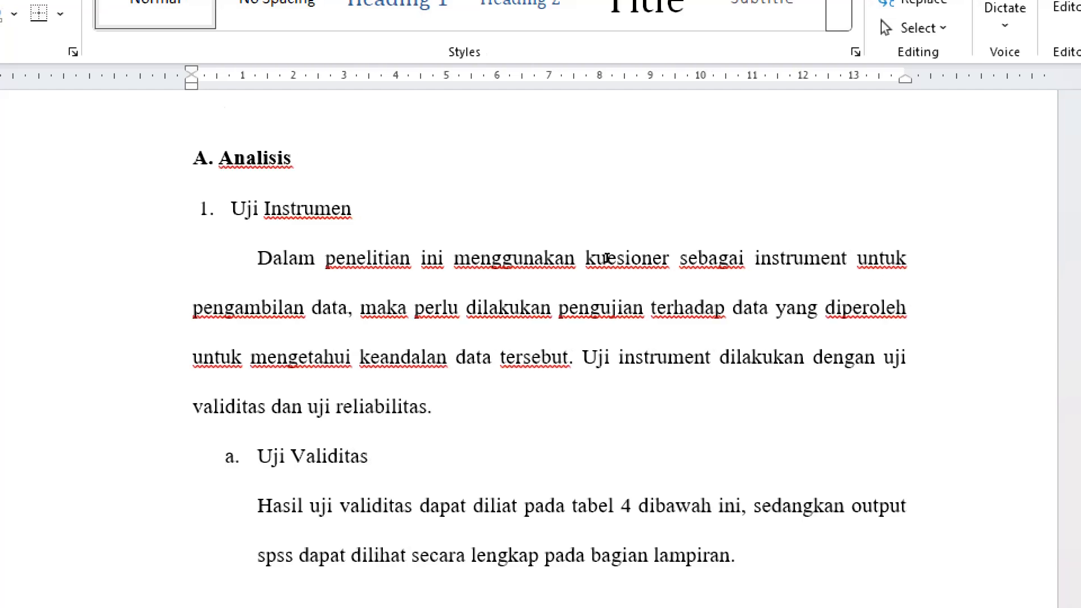
{"action": "scroll", "coordinate": [607, 257], "scroll_direction": "down", "scroll_amount": 7}
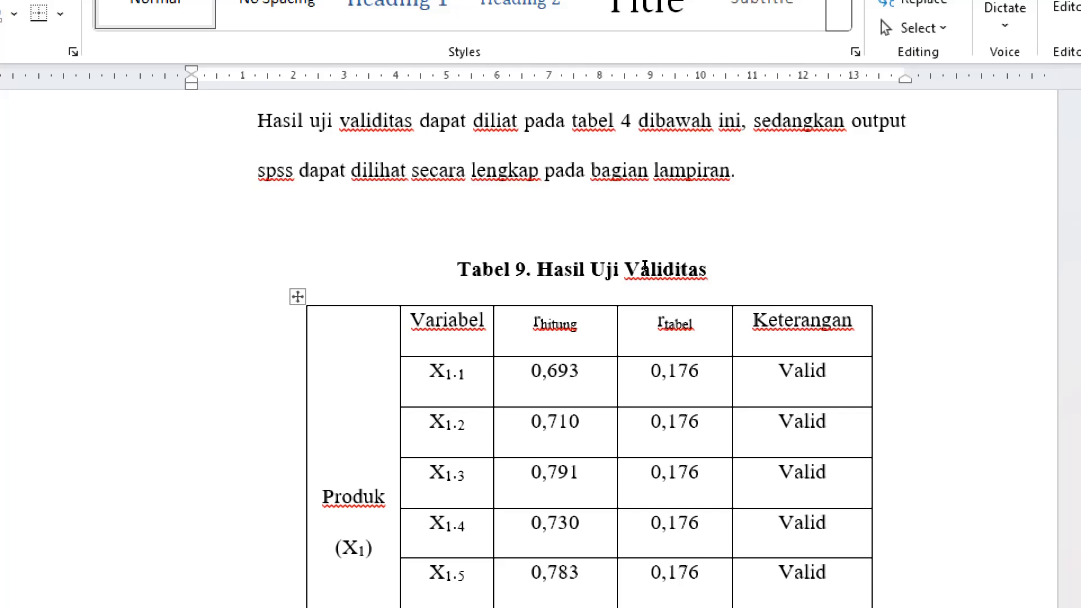
{"action": "scroll", "coordinate": [676, 264], "scroll_direction": "down", "scroll_amount": 4}
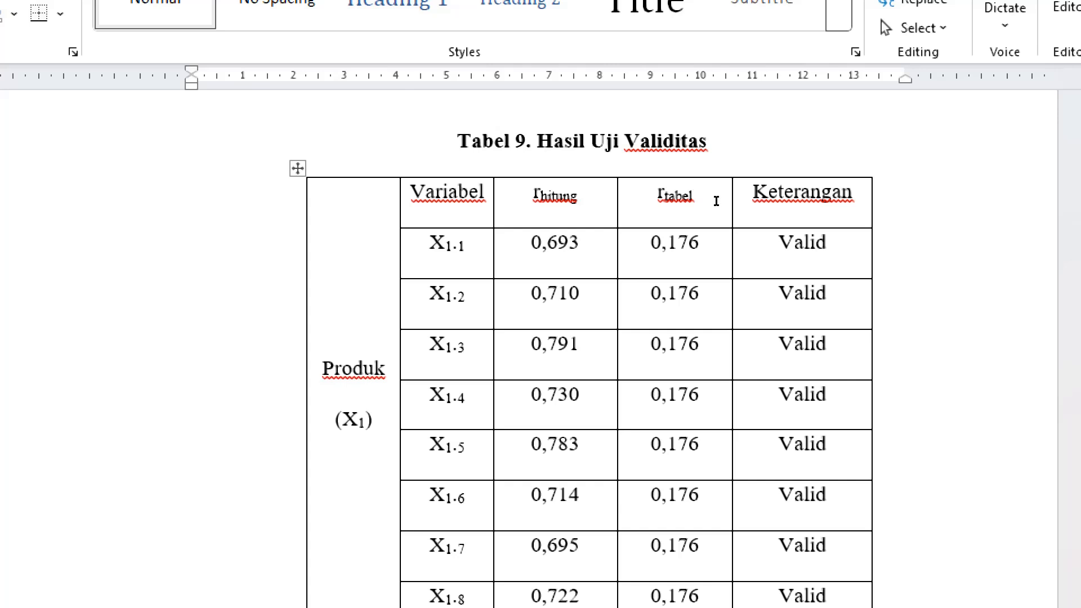
{"action": "scroll", "coordinate": [716, 203], "scroll_direction": "down", "scroll_amount": 4}
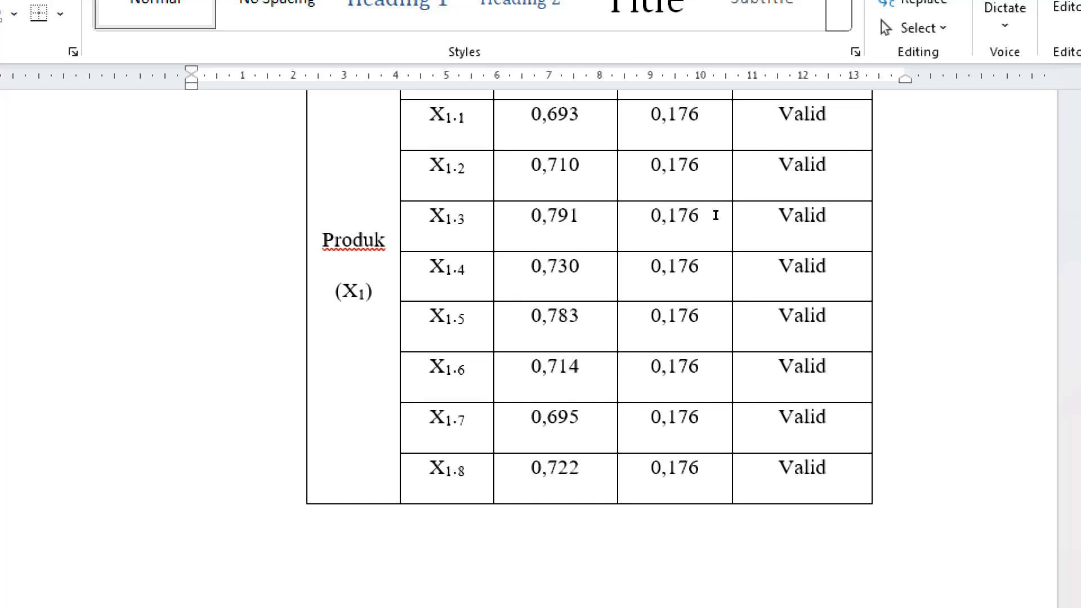
{"action": "scroll", "coordinate": [731, 203], "scroll_direction": "down", "scroll_amount": 18}
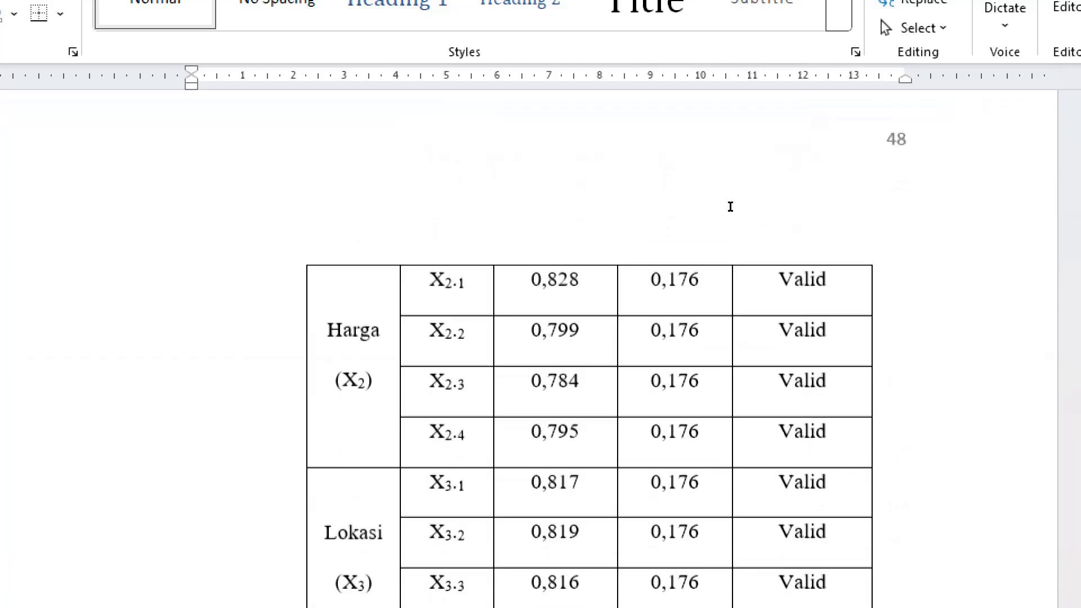
{"action": "scroll", "coordinate": [730, 207], "scroll_direction": "down", "scroll_amount": 20}
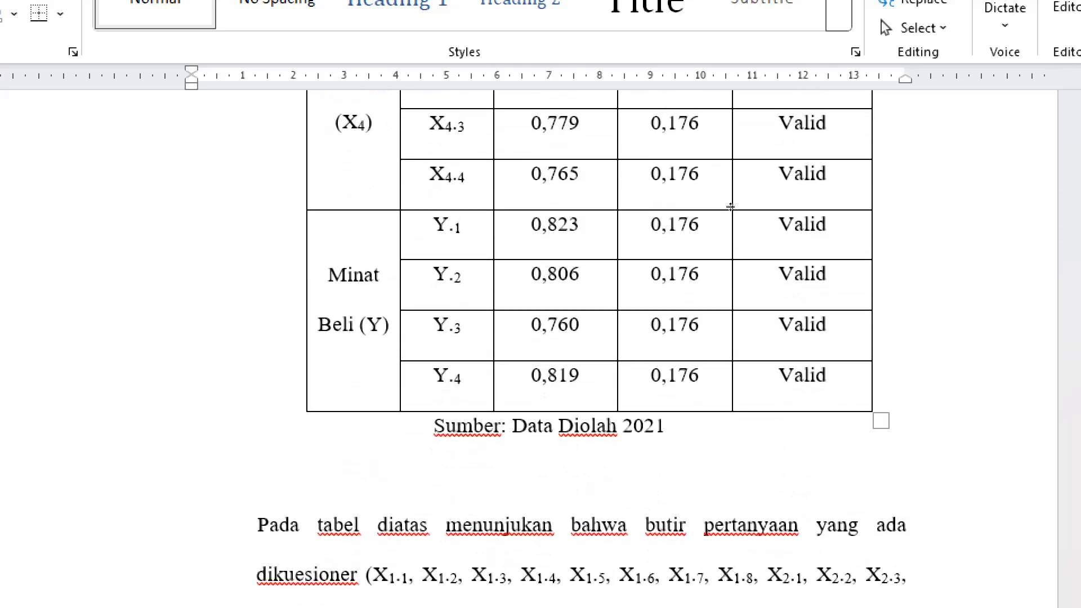
{"action": "scroll", "coordinate": [730, 206], "scroll_direction": "down", "scroll_amount": 5}
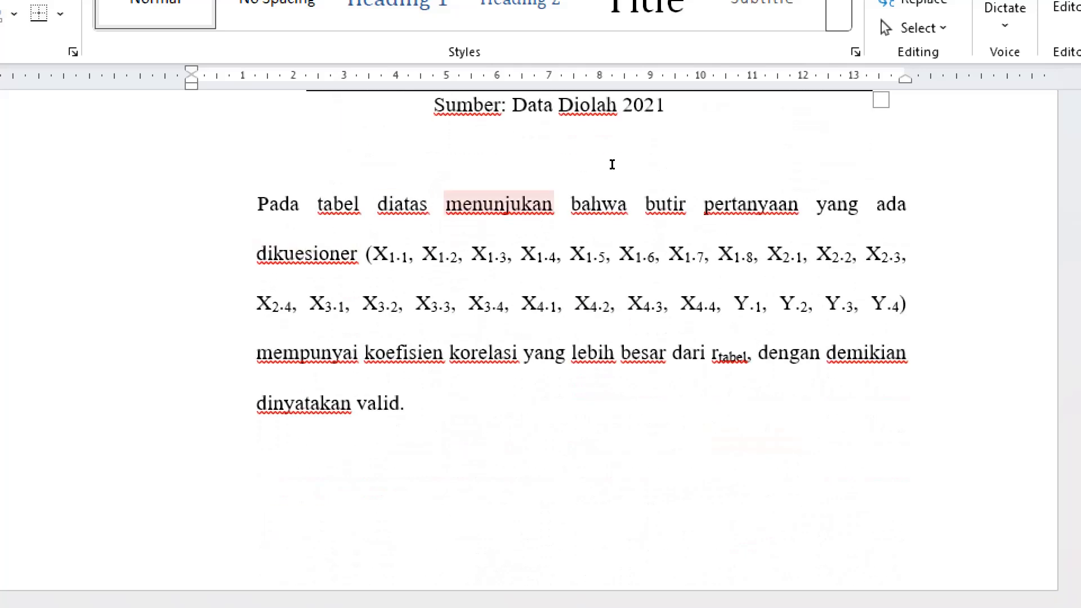
{"action": "scroll", "coordinate": [612, 165], "scroll_direction": "up", "scroll_amount": 1}
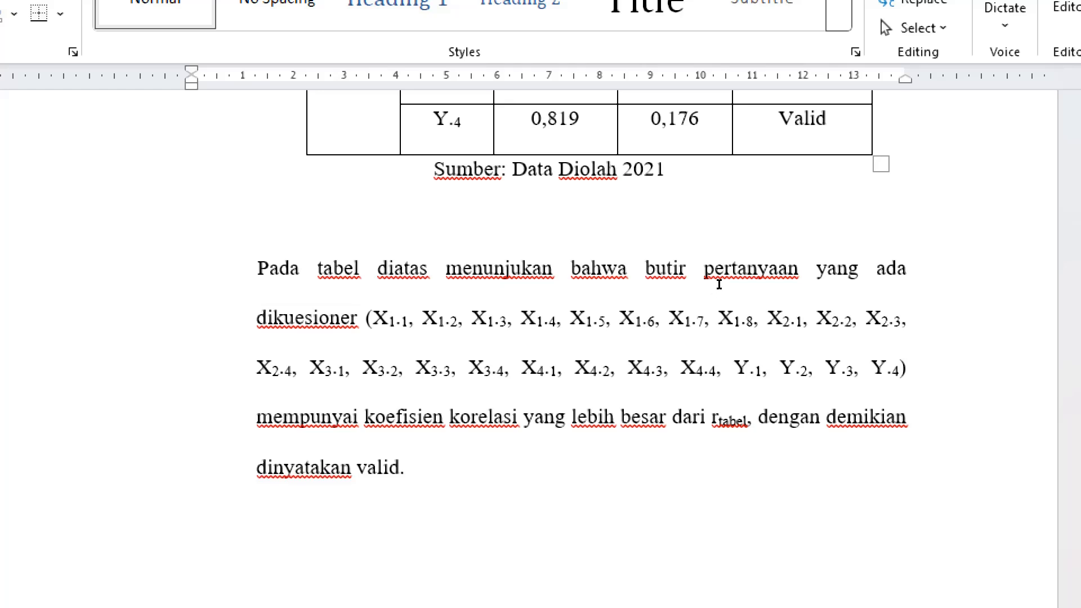
- Review the Uji Reliabilitas part, covering its description and the alpha values in Tabel 10, up to Uji Asumsi Klasik
{"action": "scroll", "coordinate": [725, 262], "scroll_direction": "down", "scroll_amount": 5}
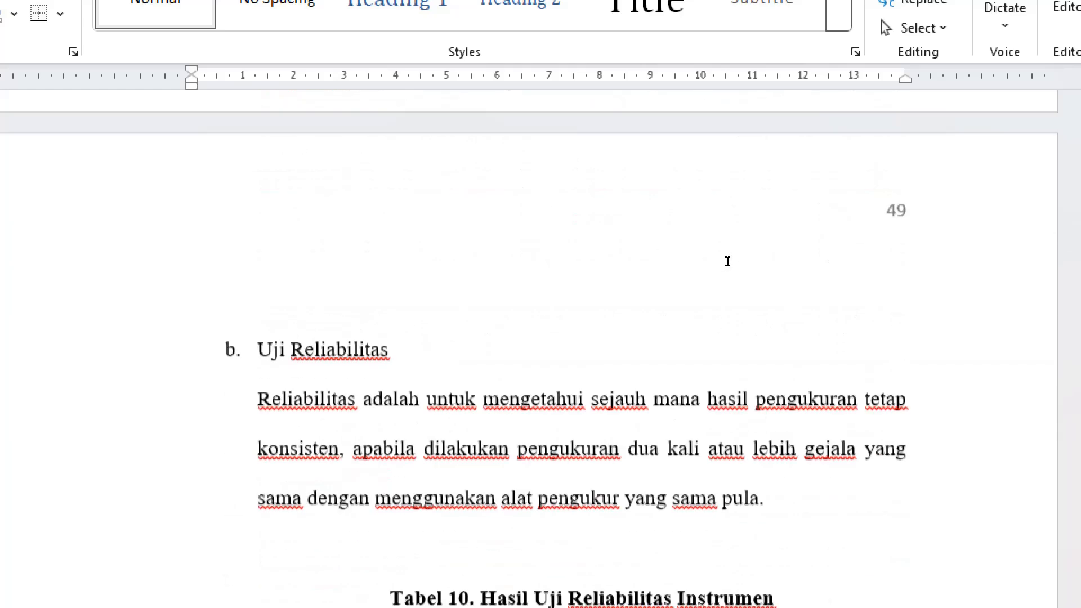
{"action": "scroll", "coordinate": [698, 256], "scroll_direction": "up", "scroll_amount": 2}
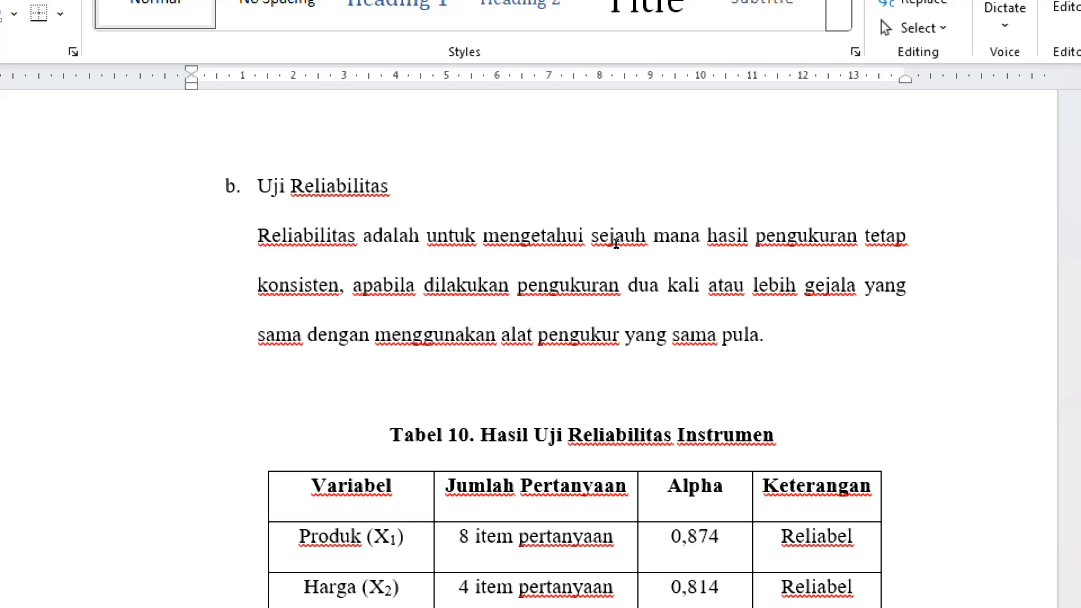
{"action": "scroll", "coordinate": [615, 243], "scroll_direction": "down", "scroll_amount": 3}
{"action": "scroll", "coordinate": [739, 341], "scroll_direction": "down", "scroll_amount": 1}
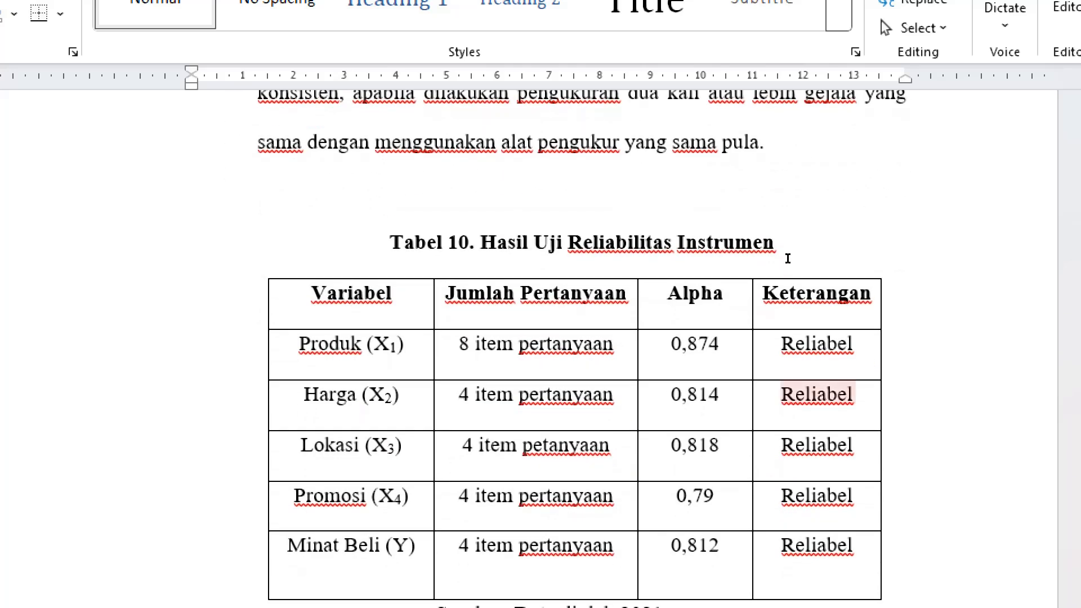
{"action": "scroll", "coordinate": [787, 259], "scroll_direction": "down", "scroll_amount": 3}
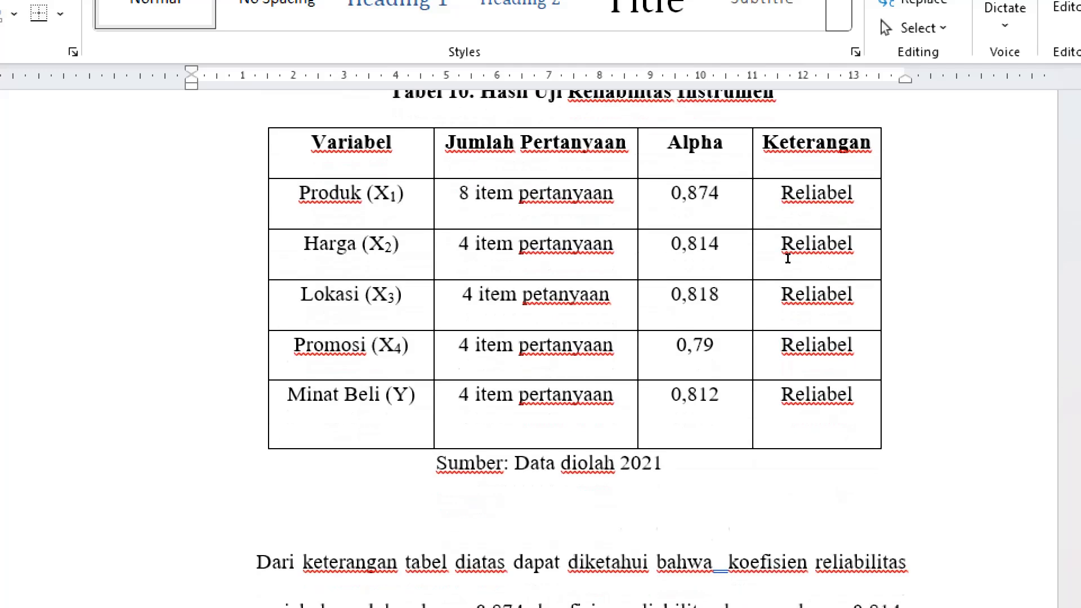
{"action": "scroll", "coordinate": [787, 258], "scroll_direction": "down", "scroll_amount": 15}
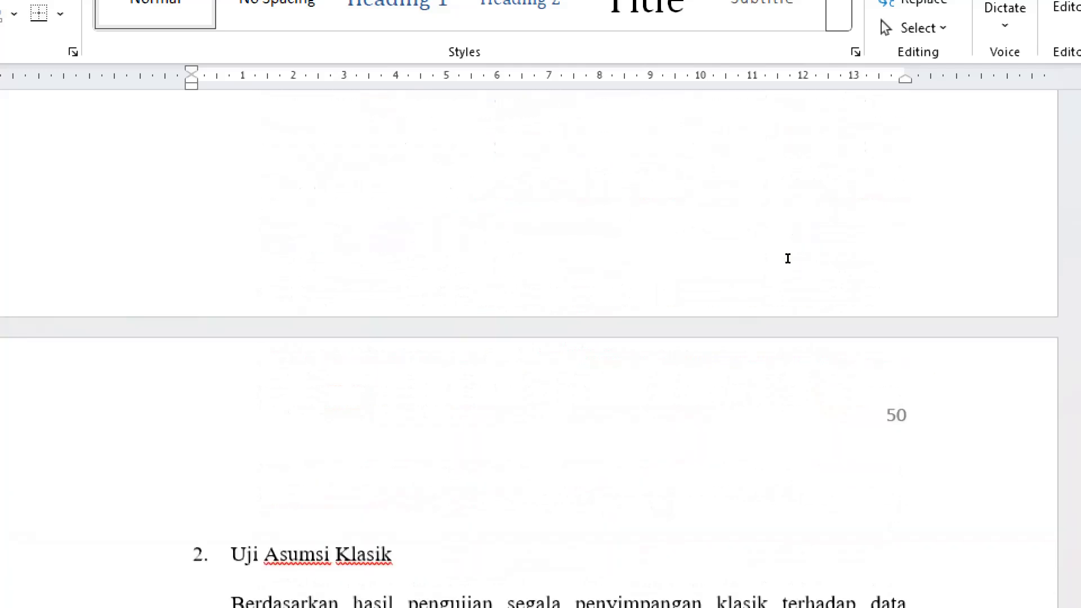
- Examine the normality test in Uji Asumsi Klasik, including Tabel 11, Hasil Uji Normalitas, down to its interpretation
{"action": "scroll", "coordinate": [787, 259], "scroll_direction": "down", "scroll_amount": 12}
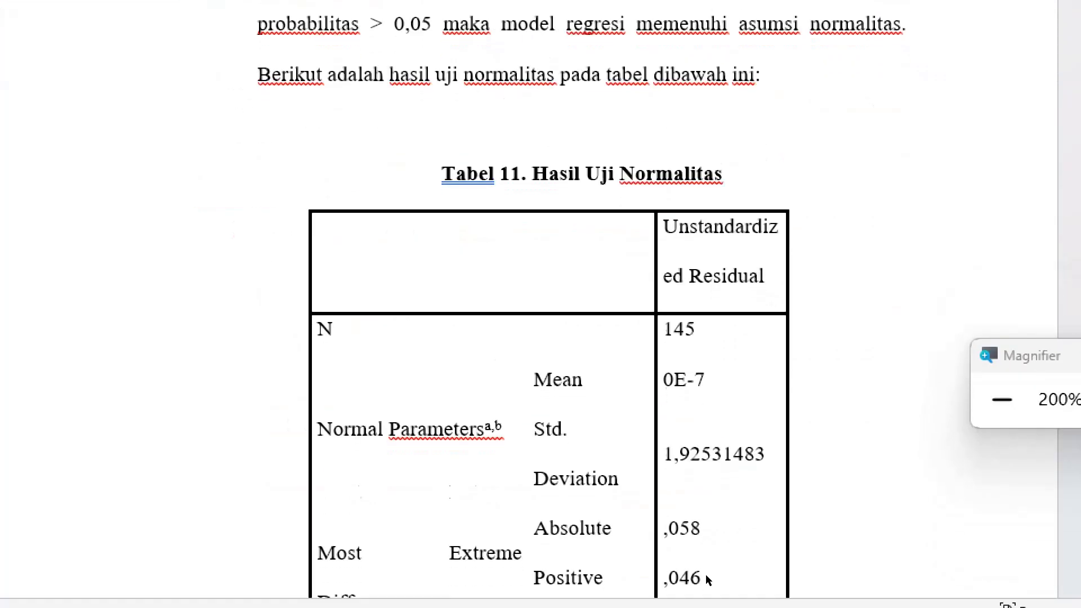
{"action": "scroll", "coordinate": [725, 506], "scroll_direction": "down", "scroll_amount": 10}
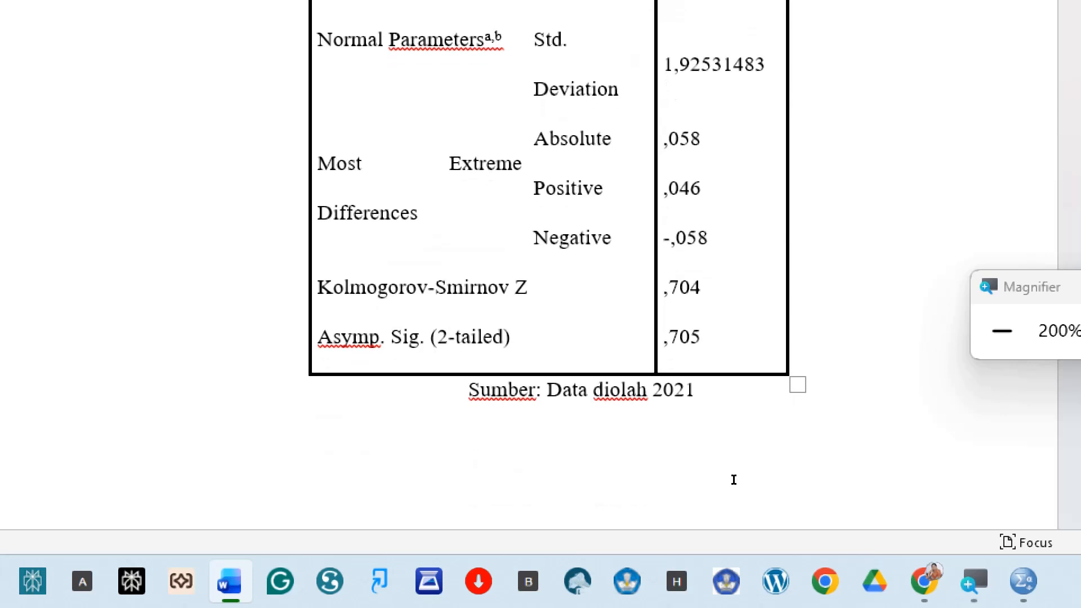
{"action": "scroll", "coordinate": [733, 479], "scroll_direction": "down", "scroll_amount": 20}
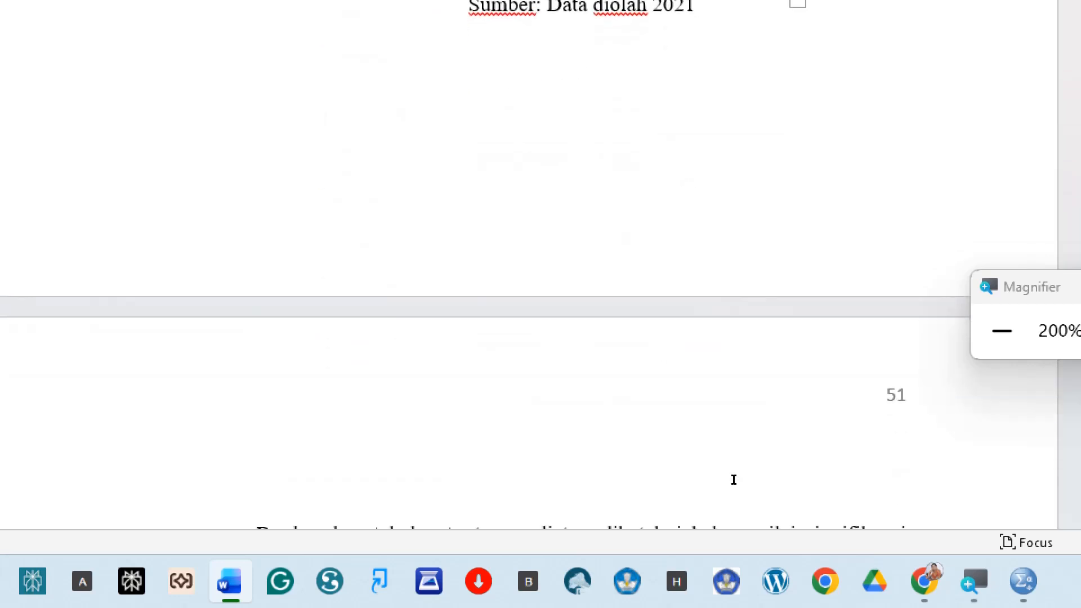
- Review the Uji Multikorelasi section of BAB V, from its tolerance and VIF criteria to the start of Tabel 12
{"action": "scroll", "coordinate": [733, 479], "scroll_direction": "down", "scroll_amount": 6}
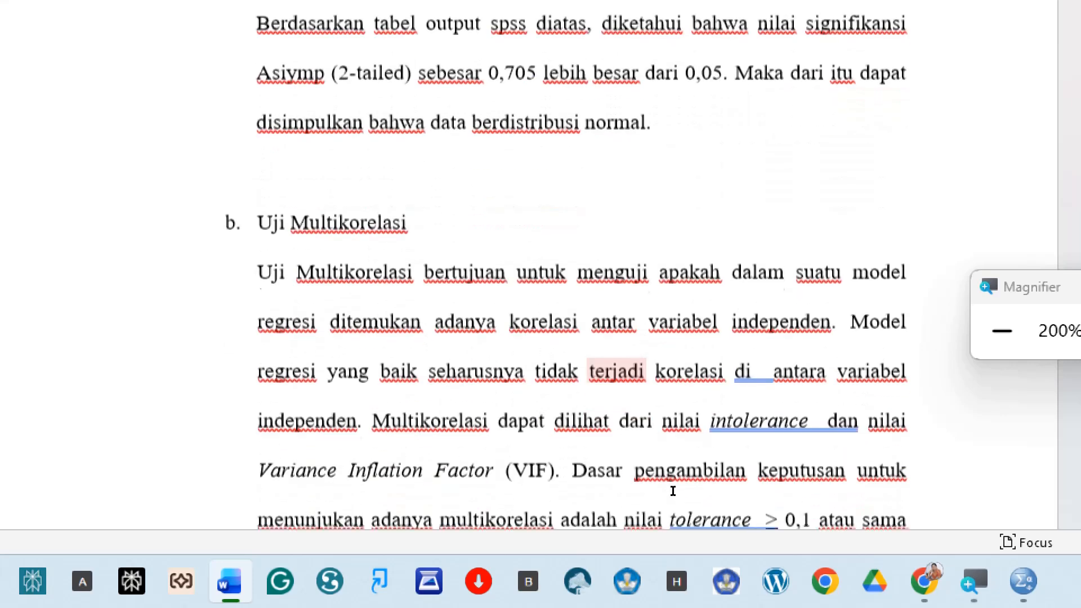
{"action": "scroll", "coordinate": [673, 490], "scroll_direction": "down", "scroll_amount": 10}
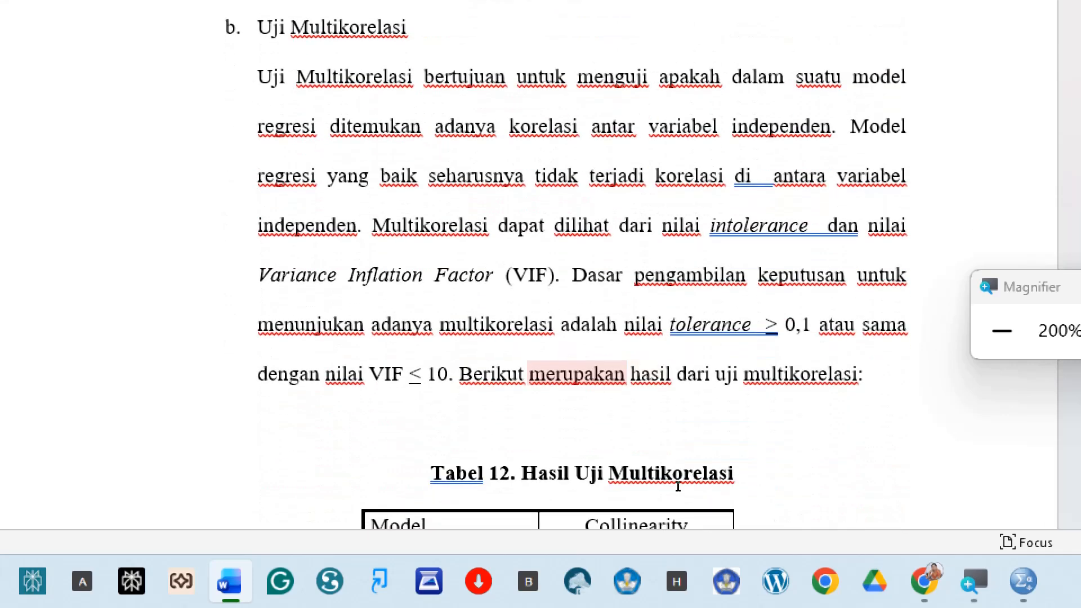
{"action": "scroll", "coordinate": [718, 524], "scroll_direction": "down", "scroll_amount": 4}
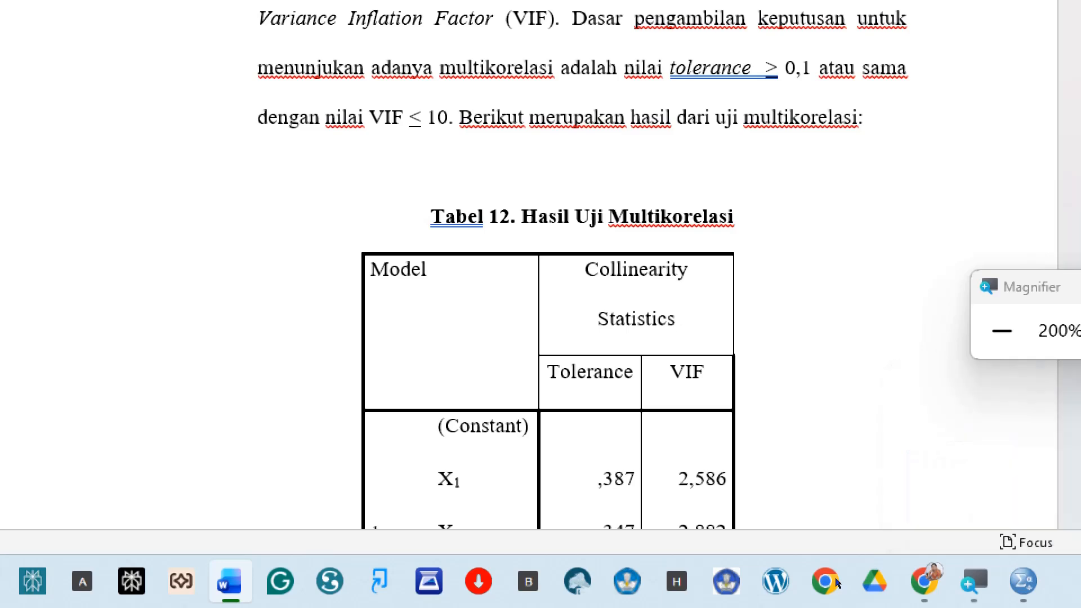
- Switch to the SPSS output and look through the regression tables and charts for collinearity results matching the thesis
{"action": "left_click", "coordinate": [946, 496]}
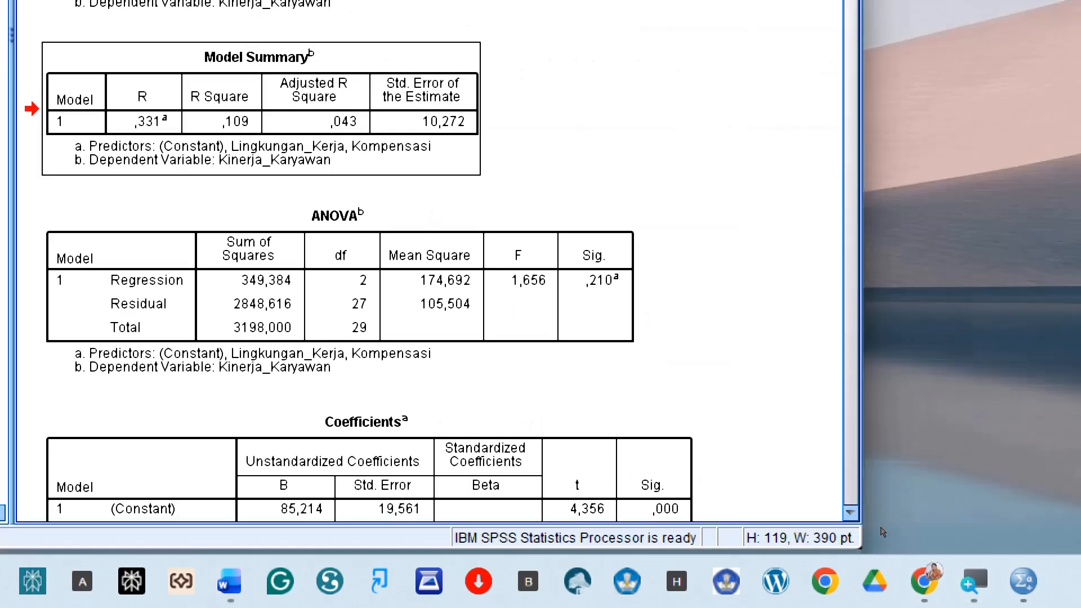
{"action": "scroll", "coordinate": [687, 426], "scroll_direction": "up", "scroll_amount": 9}
{"action": "scroll", "coordinate": [665, 402], "scroll_direction": "down", "scroll_amount": 20}
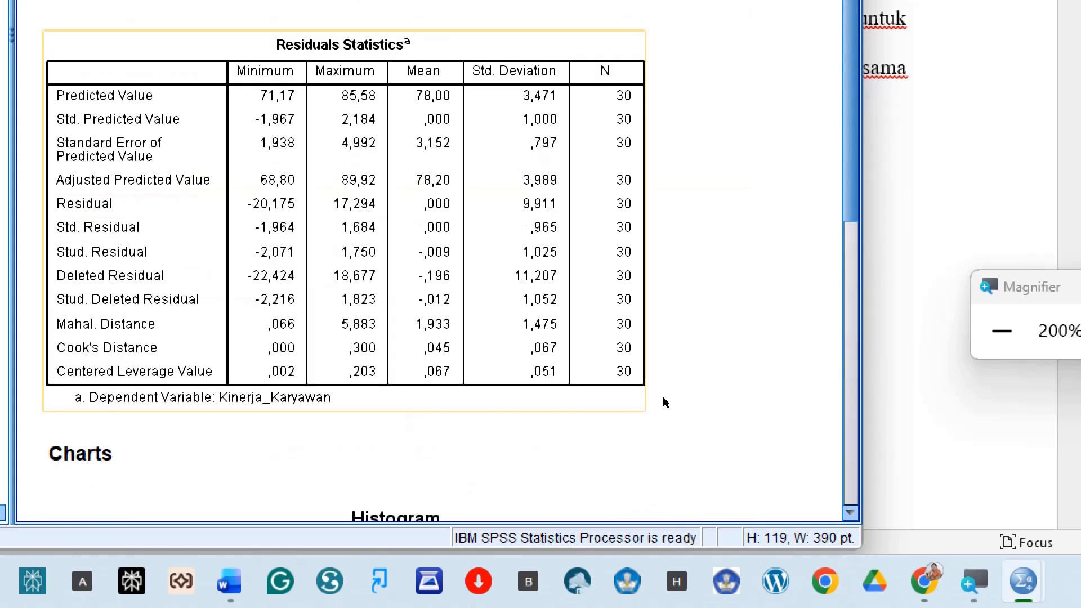
{"action": "scroll", "coordinate": [668, 408], "scroll_direction": "down", "scroll_amount": 20}
{"action": "scroll", "coordinate": [670, 415], "scroll_direction": "down", "scroll_amount": 1}
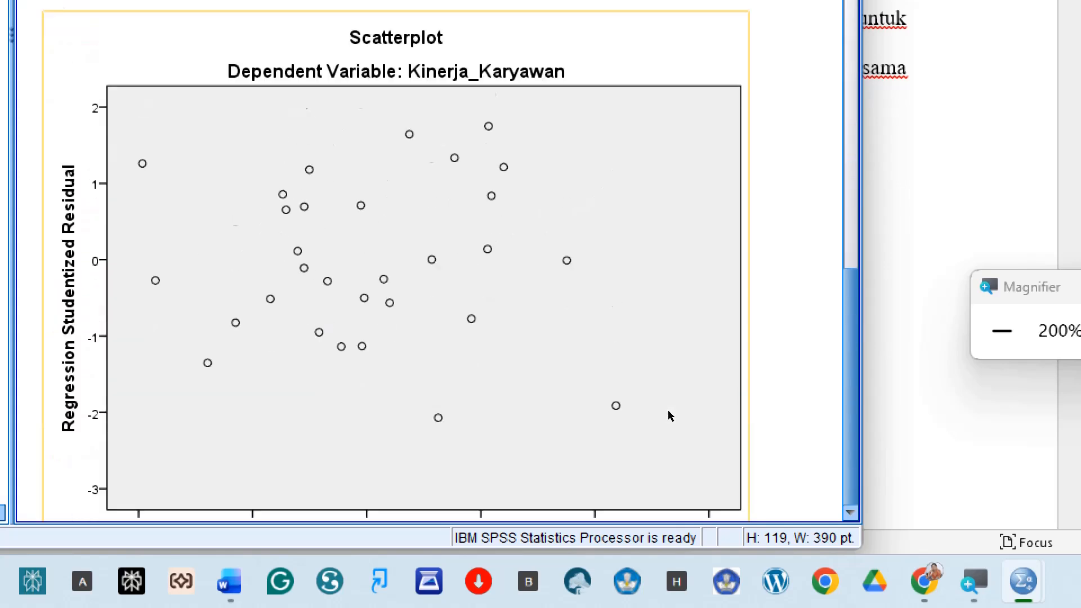
{"action": "scroll", "coordinate": [670, 415], "scroll_direction": "up", "scroll_amount": 20}
{"action": "scroll", "coordinate": [670, 415], "scroll_direction": "up", "scroll_amount": 15}
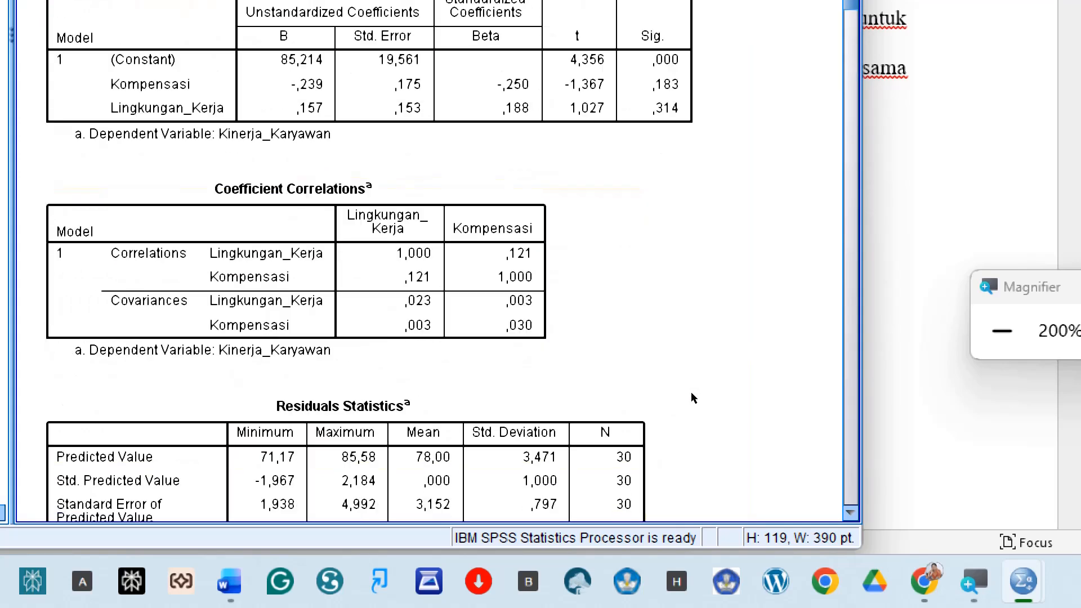
{"action": "scroll", "coordinate": [693, 398], "scroll_direction": "up", "scroll_amount": 4}
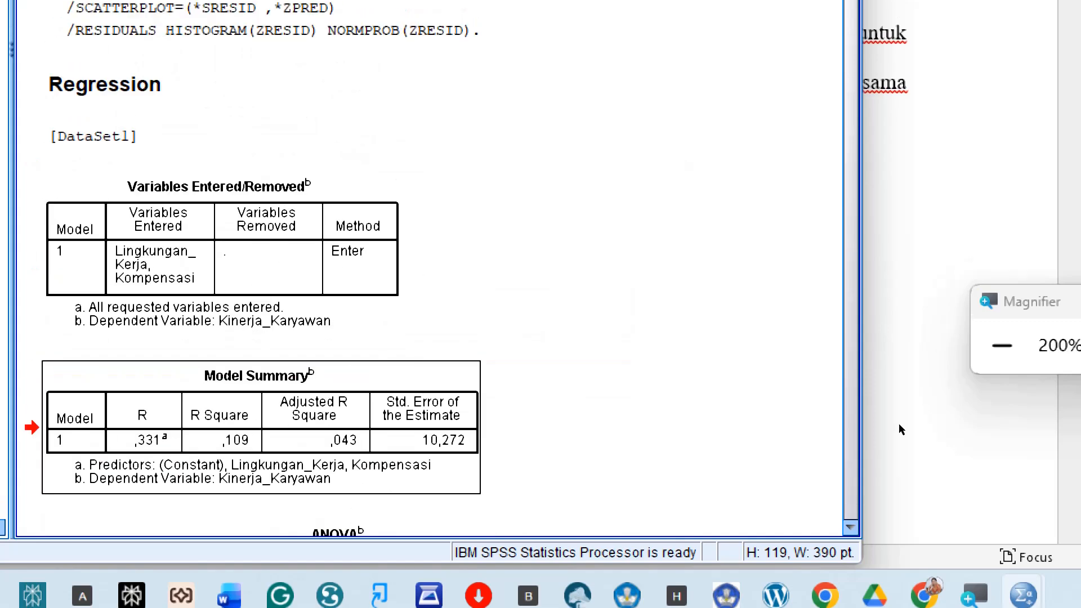
- Return to the thesis in Word and review Tabel 12, Hasil Uji Multikorelasi, with its interpretation
{"action": "key", "text": "alt+Tab"}
{"action": "scroll", "coordinate": [863, 444], "scroll_direction": "down", "scroll_amount": 10}
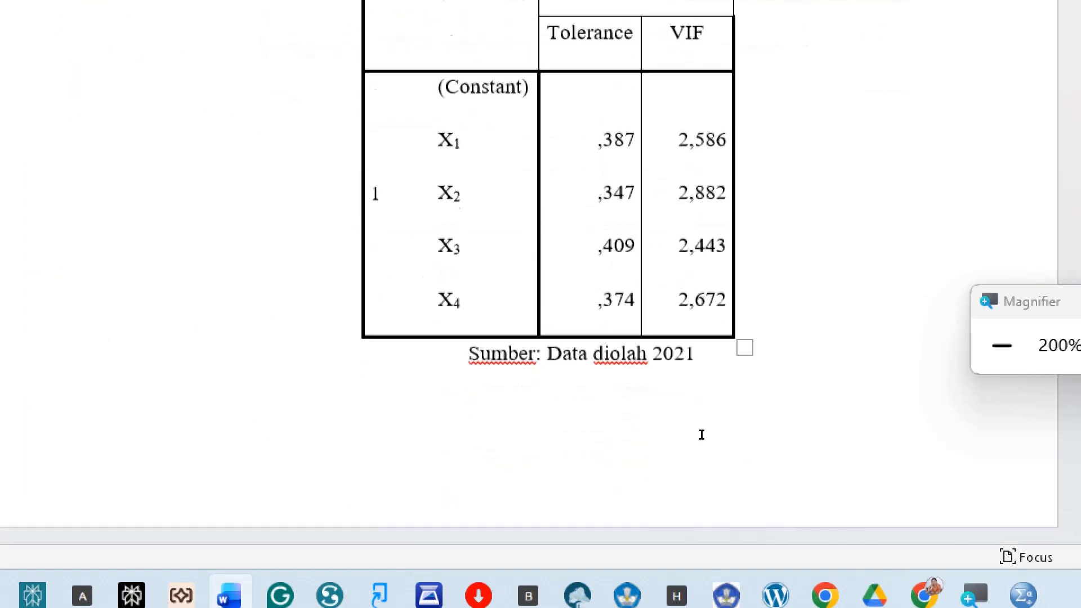
{"action": "scroll", "coordinate": [701, 438], "scroll_direction": "down", "scroll_amount": 12}
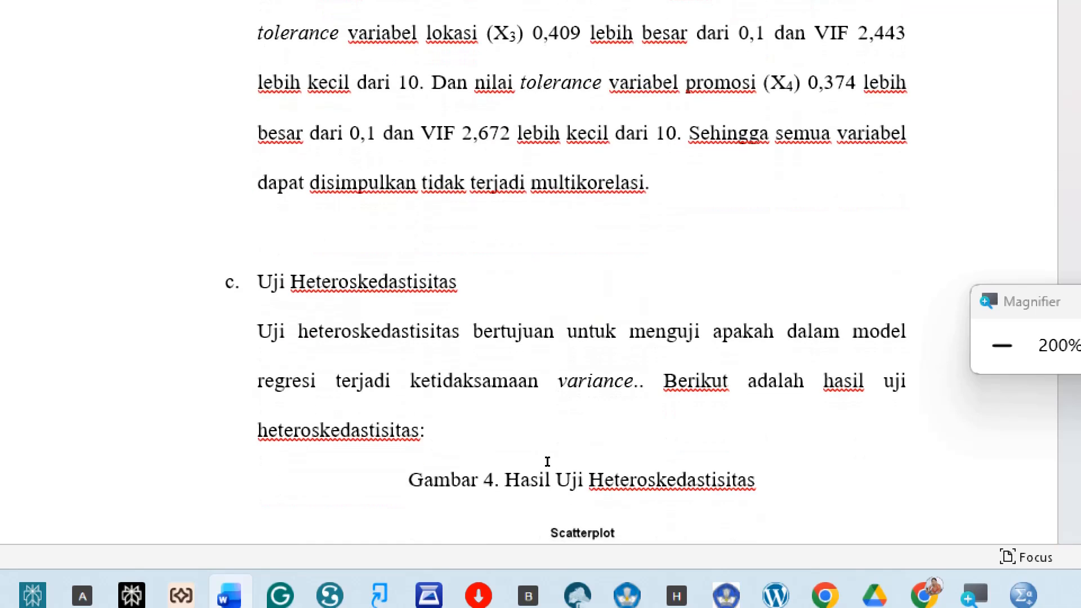
- Examine the Uji Heteroskedastisitas scatterplot in Gambar 4, continuing to Tabel 13 under Analisis Regresi Linier Berganda
{"action": "scroll", "coordinate": [550, 461], "scroll_direction": "down", "scroll_amount": 3}
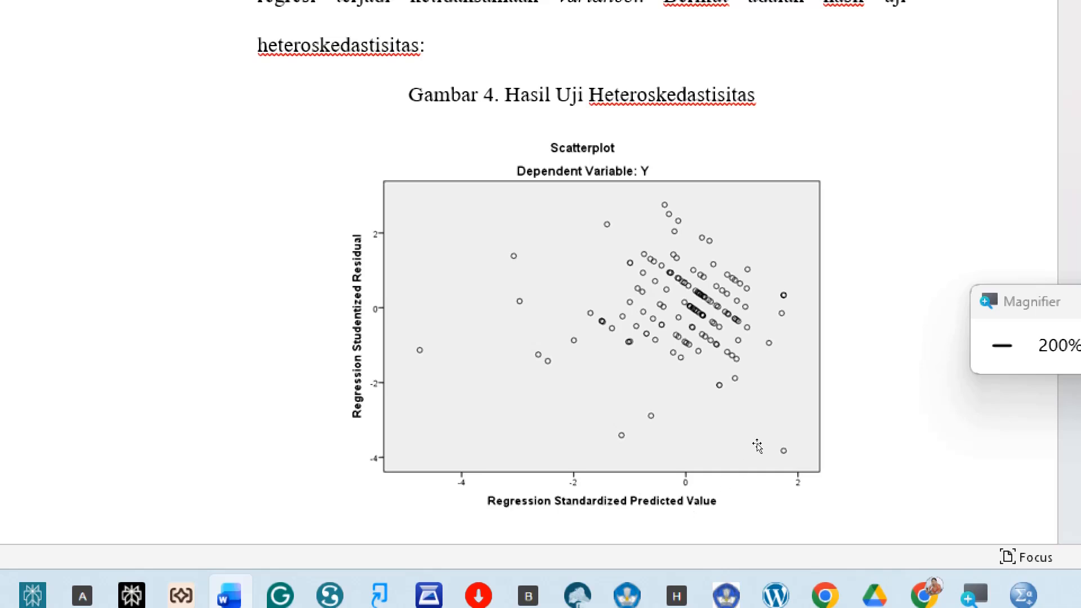
{"action": "scroll", "coordinate": [757, 446], "scroll_direction": "down", "scroll_amount": 3}
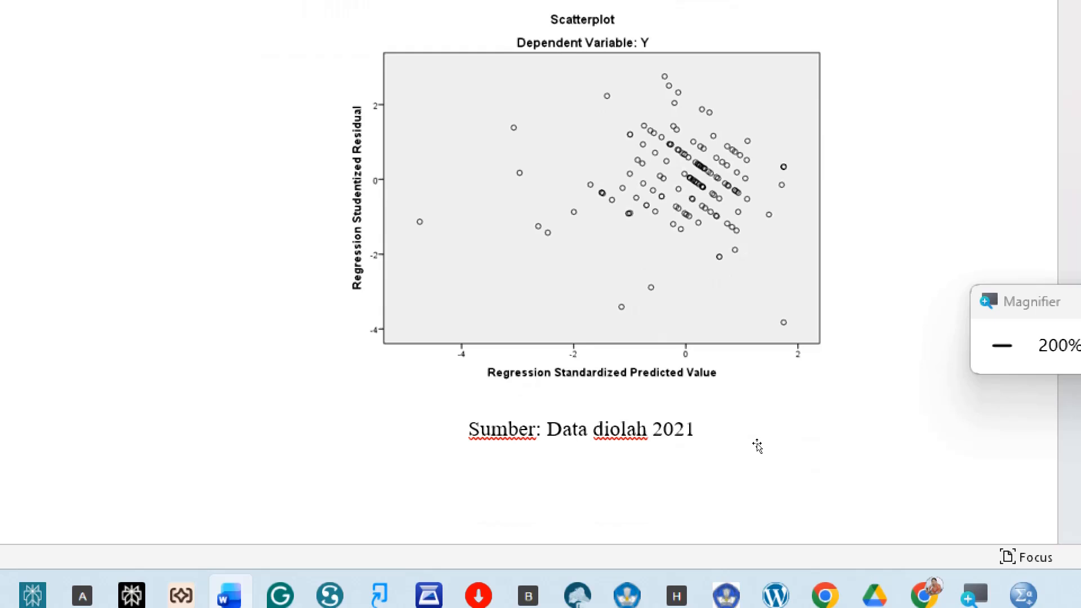
{"action": "scroll", "coordinate": [758, 436], "scroll_direction": "down", "scroll_amount": 15}
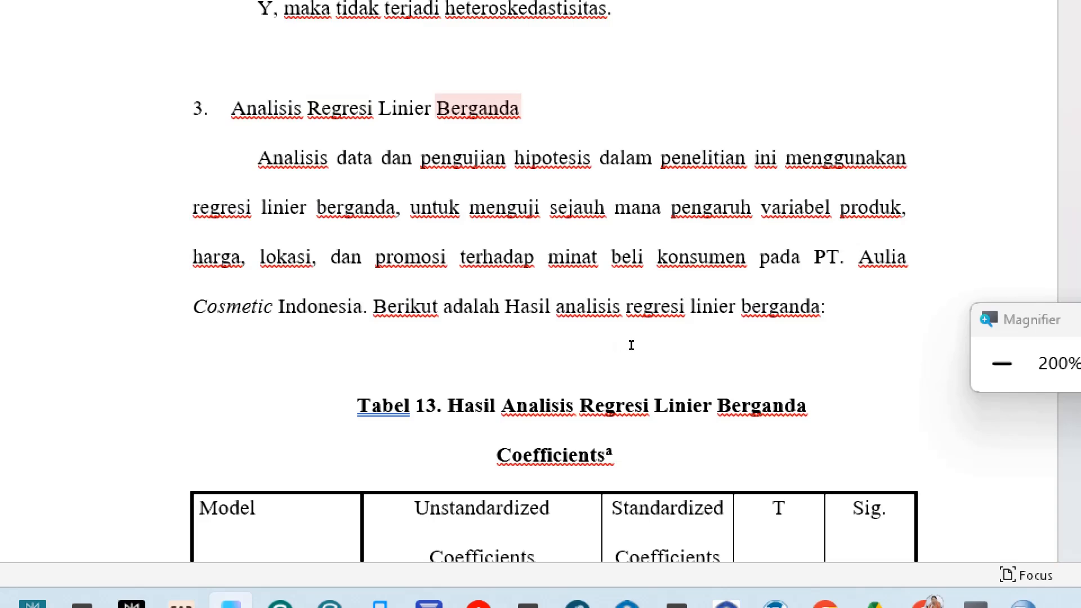
{"action": "scroll", "coordinate": [634, 349], "scroll_direction": "down", "scroll_amount": 2}
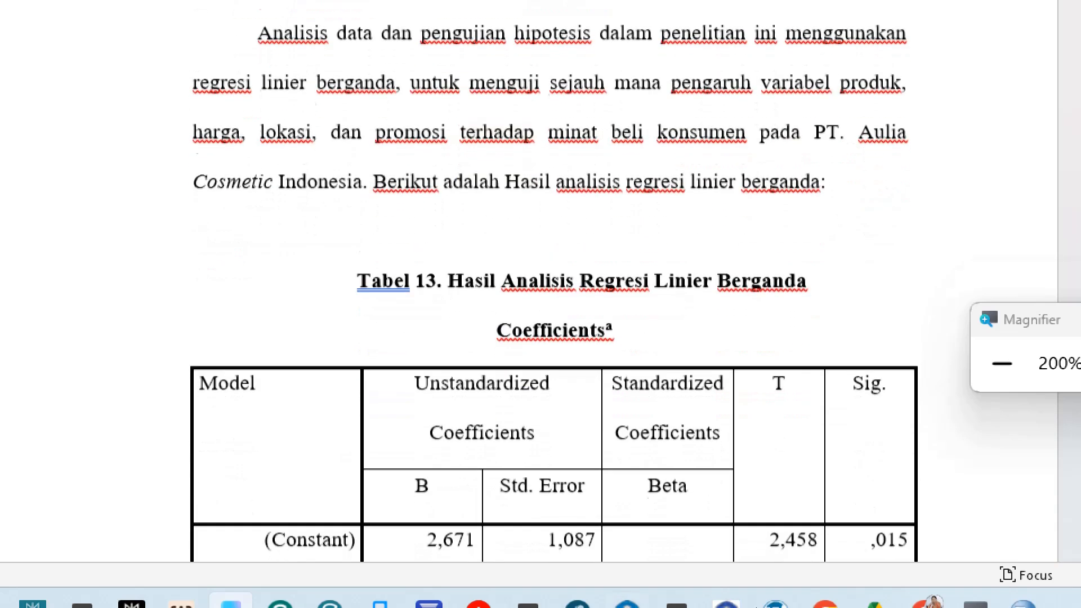
- Switch to the SPSS output window and open the Linear Regression setup
{"action": "left_click", "coordinate": [1018, 586]}
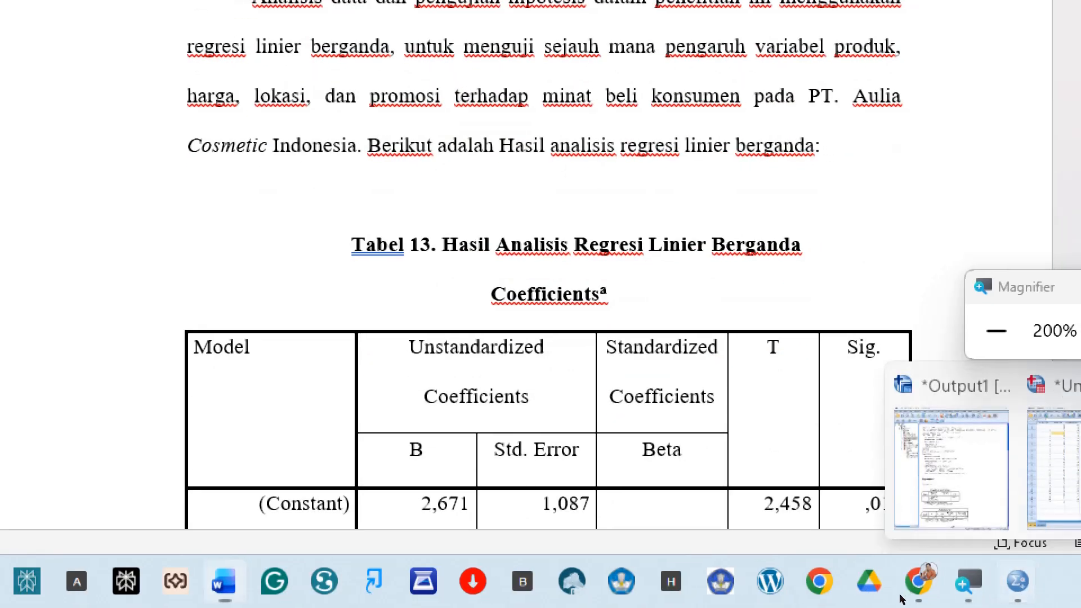
{"action": "left_click", "coordinate": [926, 470]}
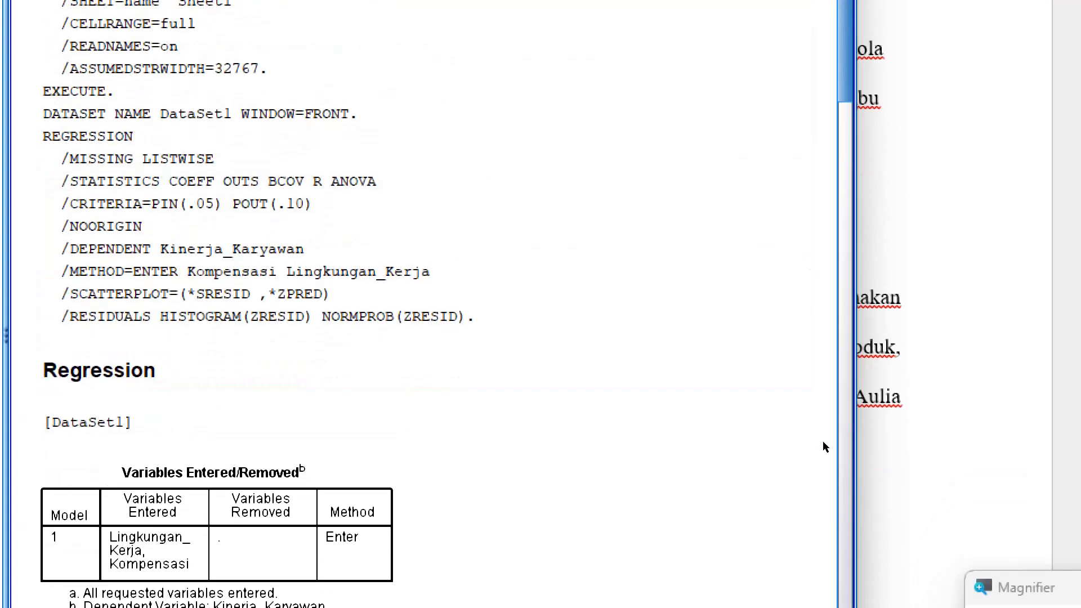
{"action": "key", "text": "alt+a"}
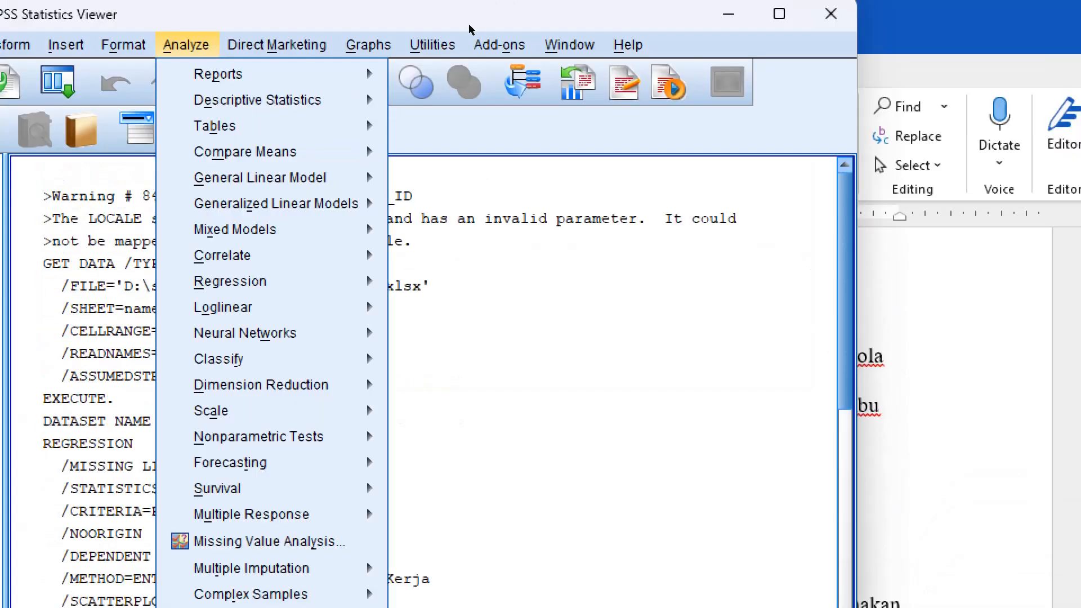
{"action": "key", "text": "Down"}
{"action": "key", "text": "Down"}
{"action": "key", "text": "Down"}
{"action": "key", "text": "Down"}
{"action": "key", "text": "Down"}
{"action": "key", "text": "Down"}
{"action": "key", "text": "Down"}
{"action": "key", "text": "Down"}
{"action": "key", "text": "Down"}
{"action": "key", "text": "Right"}
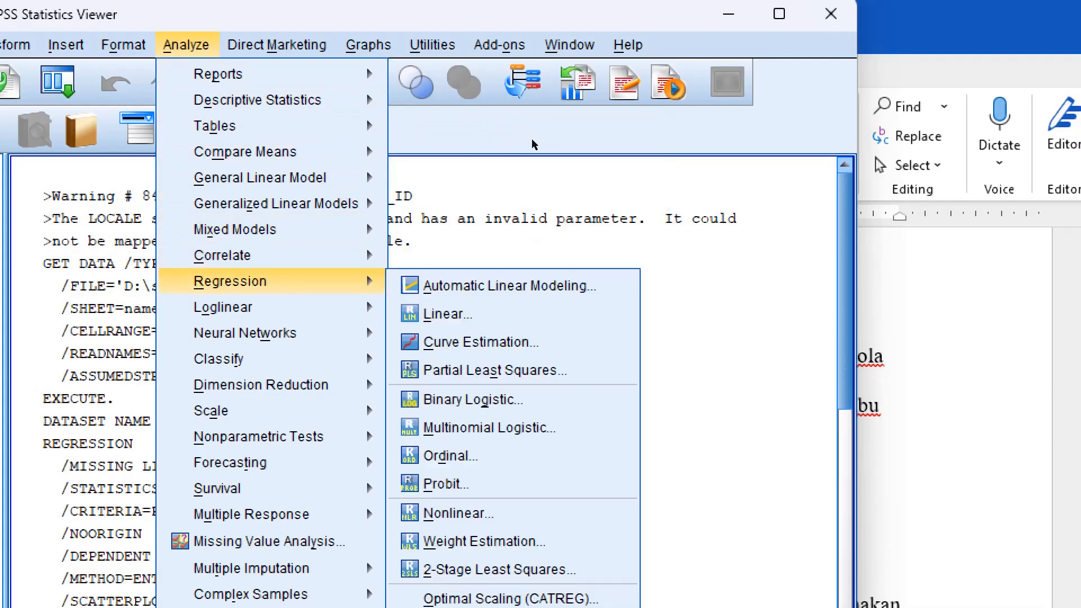
{"action": "key", "text": "Down"}
{"action": "key", "text": "Down"}
{"action": "key", "text": "Return"}
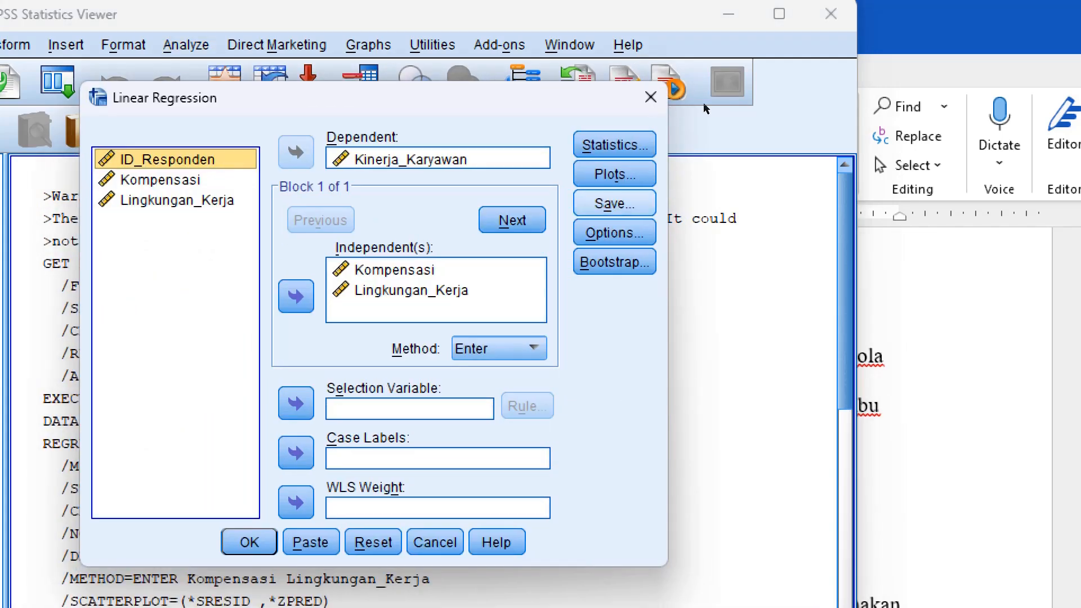
- Check the Plots, Save and Options settings of the linear regression without changing them
{"action": "key", "text": "alt+t"}
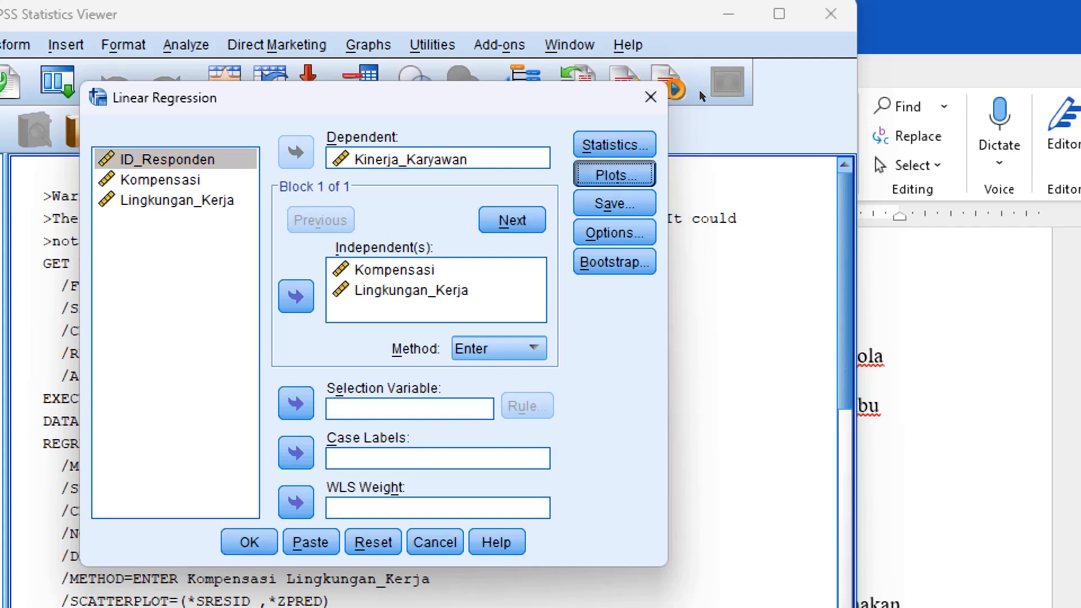
{"action": "key", "text": "alt+c"}
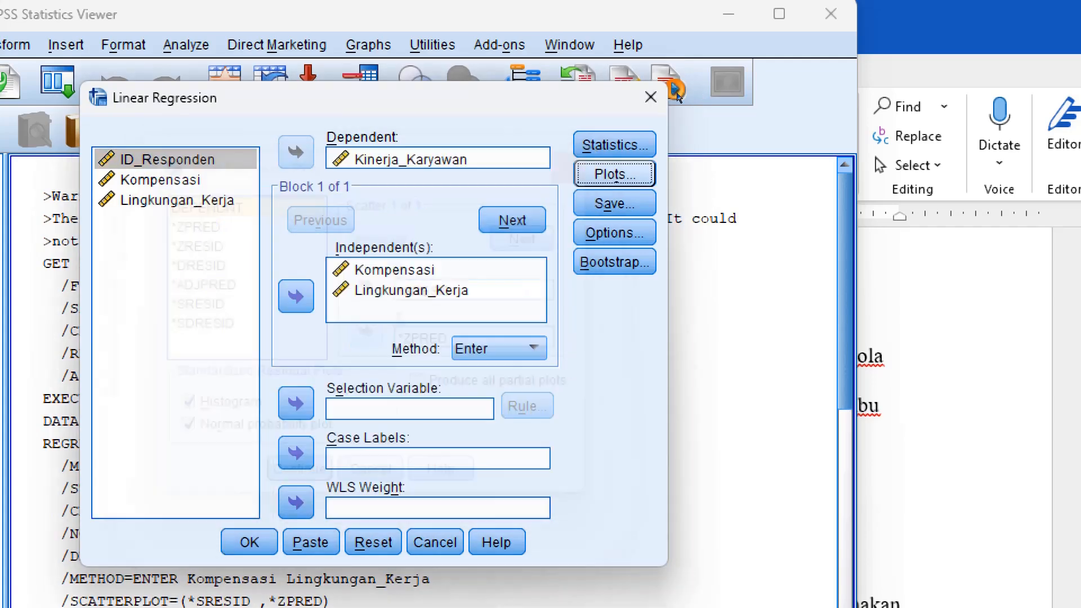
{"action": "key", "text": "alt+s"}
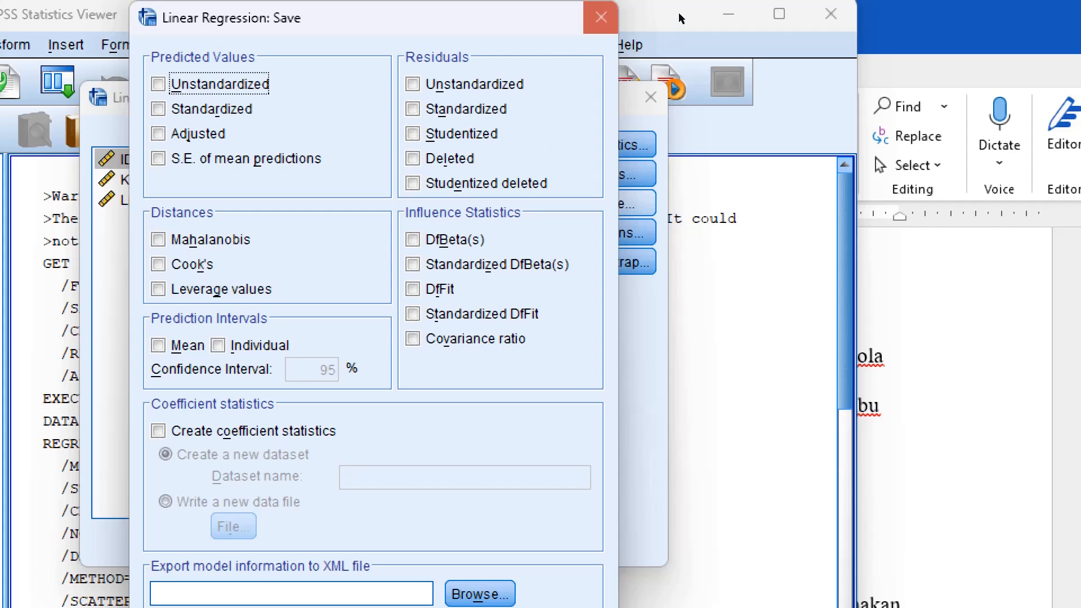
{"action": "left_click", "coordinate": [601, 17]}
{"action": "left_click", "coordinate": [615, 232]}
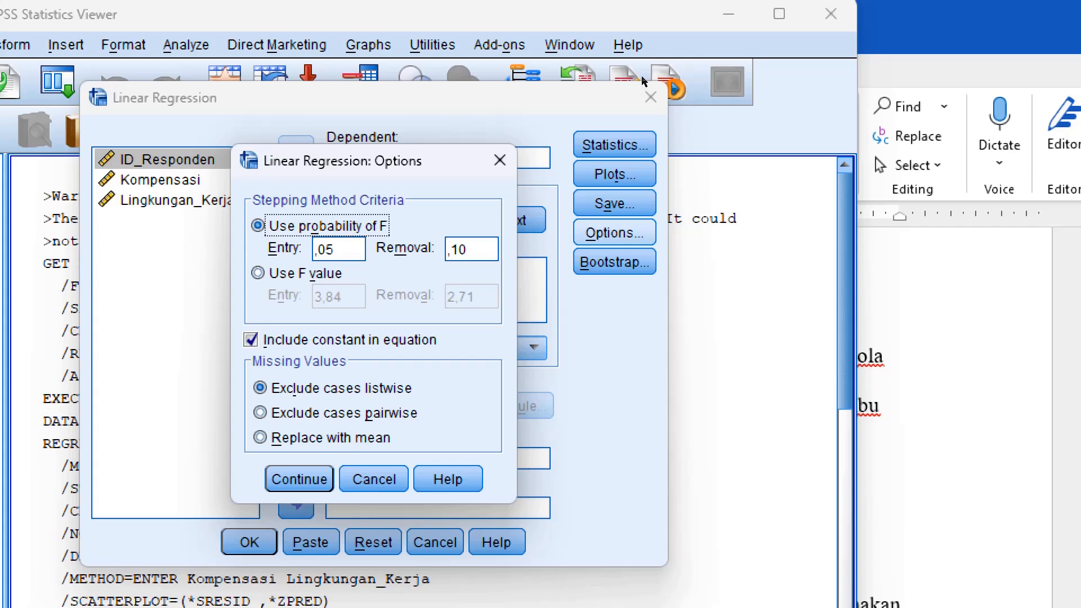
{"action": "left_click", "coordinate": [500, 161]}
- Enable Collinearity diagnostics and Durbin-Watson in the linear regression statistics
{"action": "left_click", "coordinate": [600, 142]}
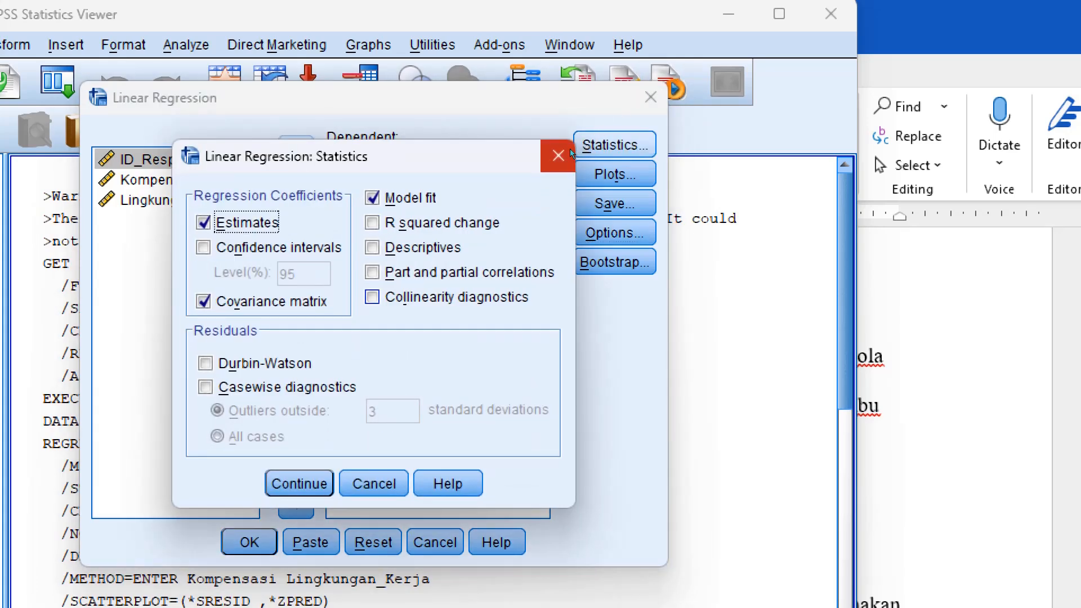
{"action": "key", "text": "alt+l"}
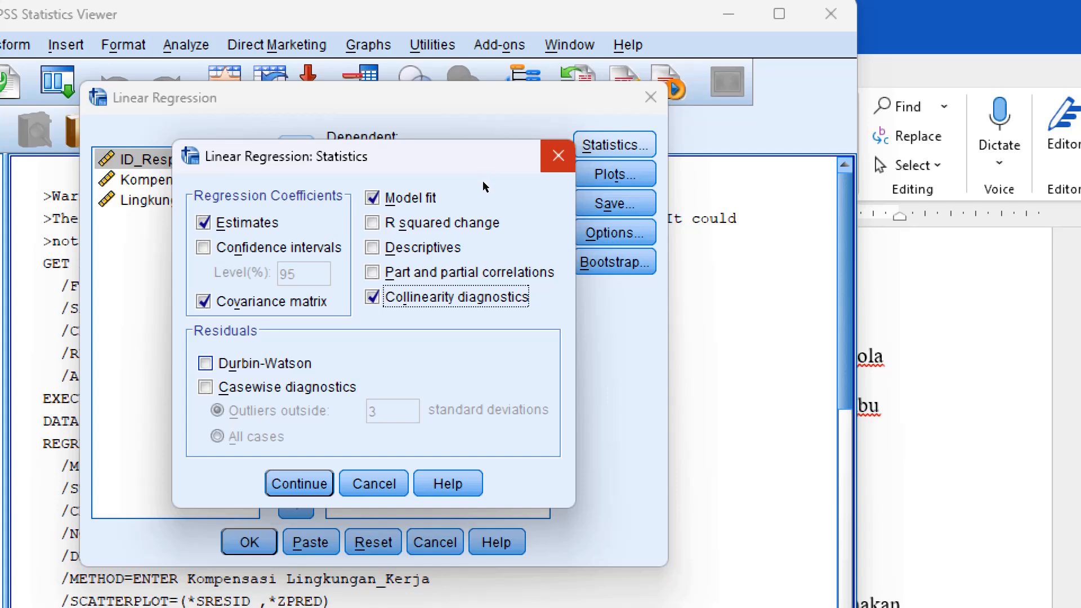
{"action": "key", "text": "alt+u"}
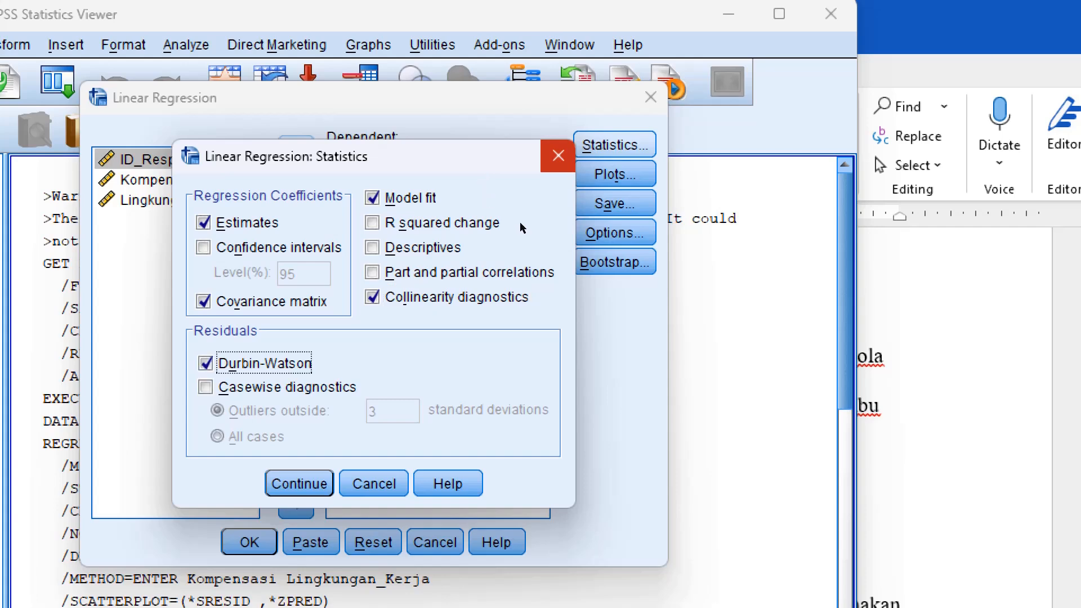
{"action": "key", "text": "Return"}
- Recheck the plot and save settings, run the regression, and examine the Collinearity Statistics in the new Coefficients table
{"action": "key", "text": "alt+t"}
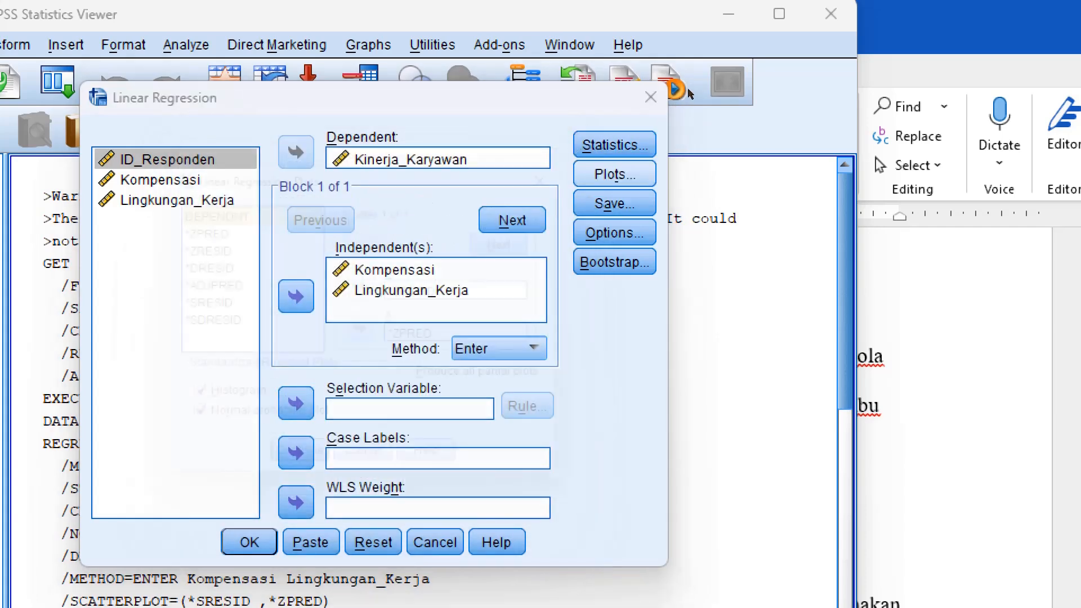
{"action": "key", "text": "Return"}
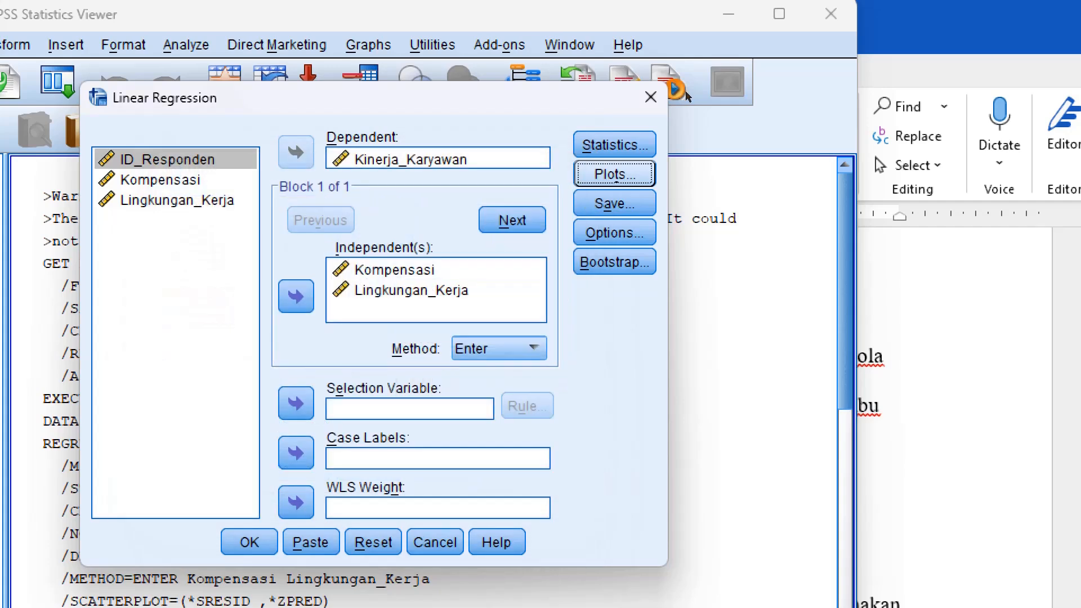
{"action": "key", "text": "alt+a"}
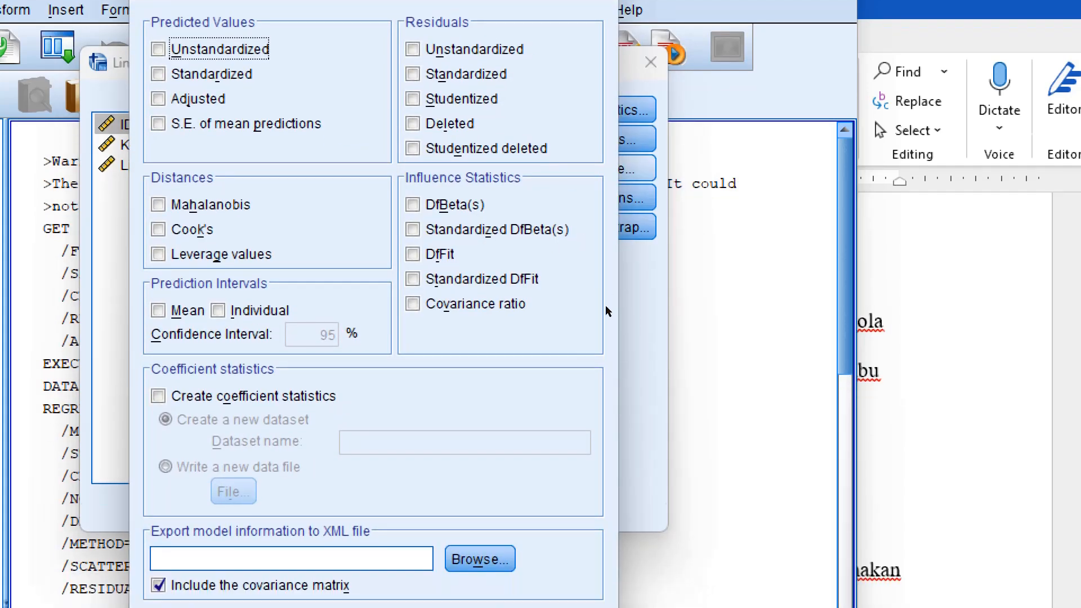
{"action": "key", "text": "Return"}
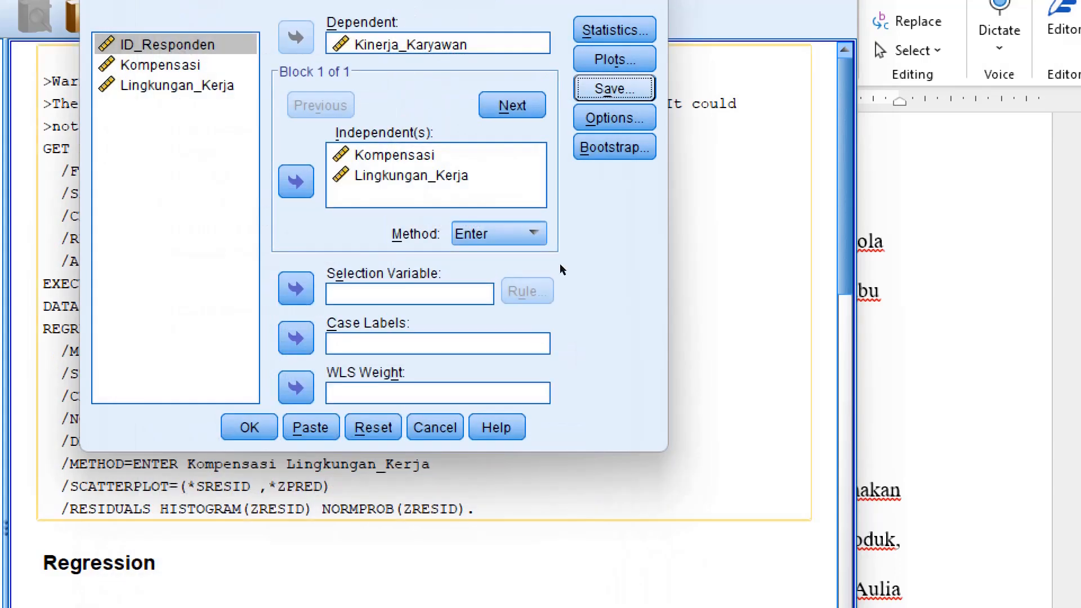
{"action": "key", "text": "Return"}
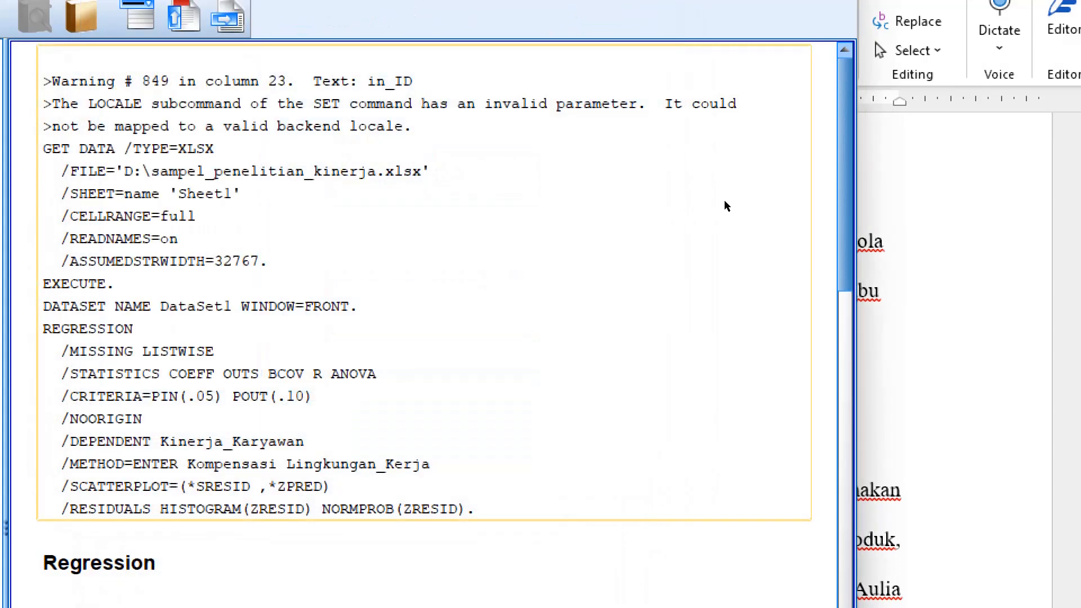
{"action": "scroll", "coordinate": [725, 205], "scroll_direction": "down", "scroll_amount": 10}
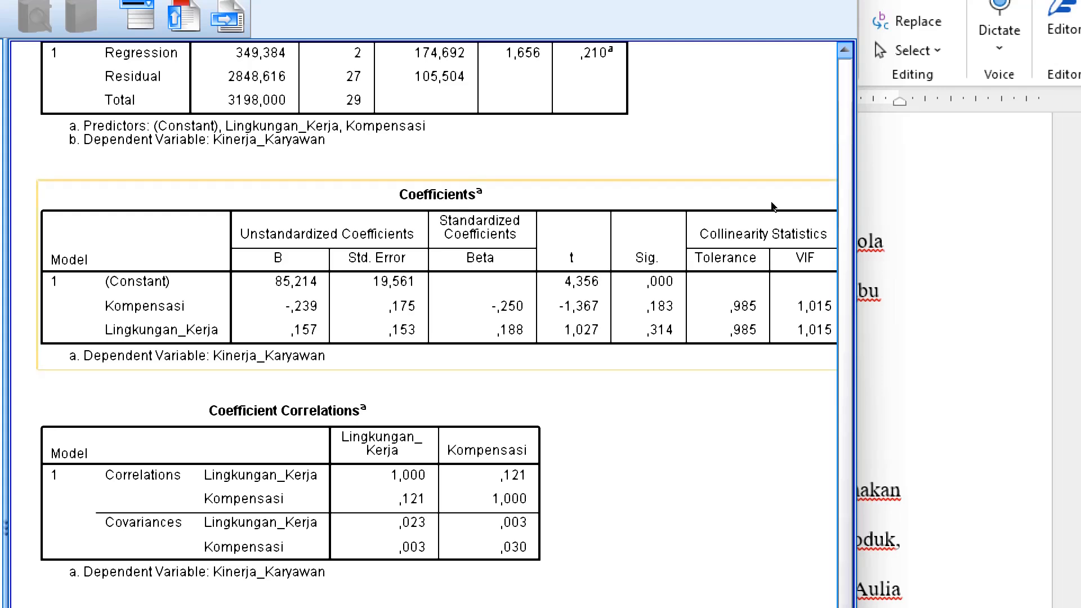
{"action": "left_click", "coordinate": [766, 193]}
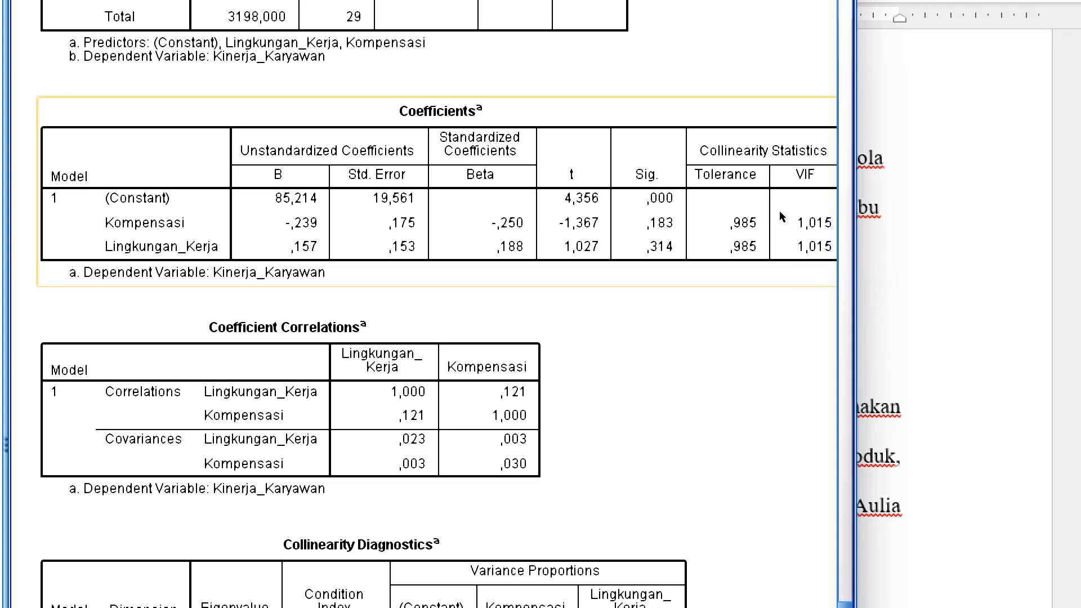
- Return to the thesis in Word and review Tabel 13's coefficients and the multiple regression equation with its variable definitions
{"action": "left_click", "coordinate": [865, 224]}
{"action": "scroll", "coordinate": [675, 285], "scroll_direction": "down", "scroll_amount": 20}
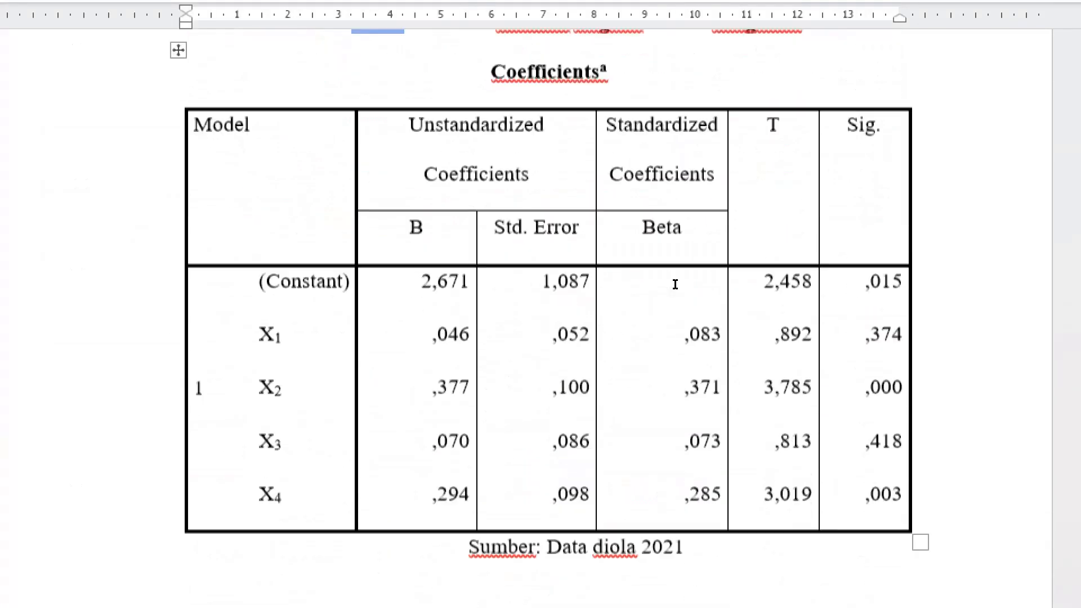
{"action": "scroll", "coordinate": [674, 284], "scroll_direction": "down", "scroll_amount": 8}
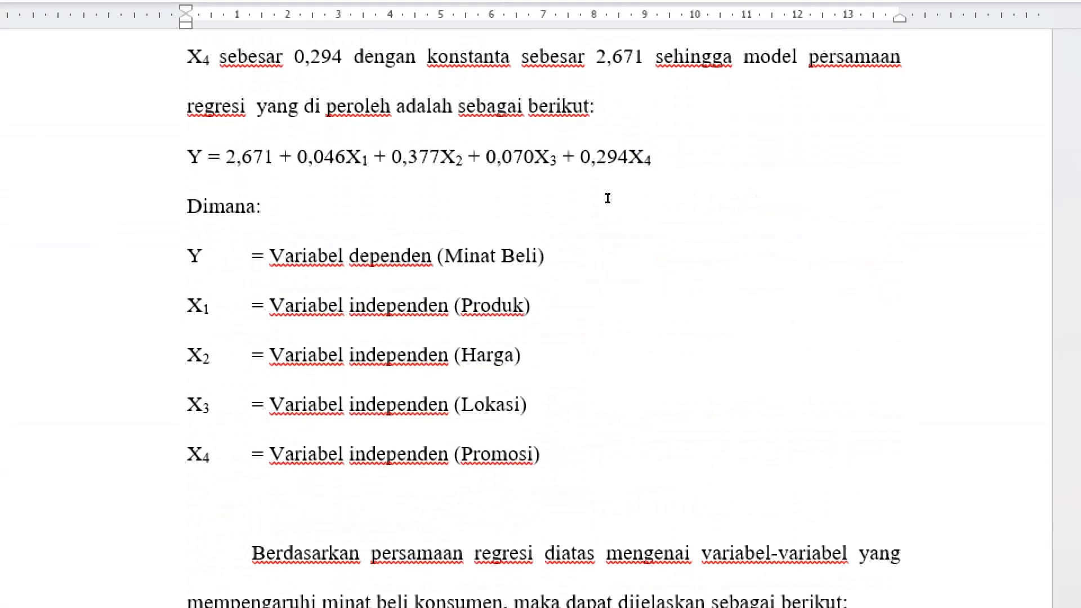
- Read the thesis's interpretation of the constant and each regression coefficient, and the correlation analysis with Tabel 14
{"action": "scroll", "coordinate": [560, 254], "scroll_direction": "down", "scroll_amount": 2}
{"action": "scroll", "coordinate": [559, 278], "scroll_direction": "down", "scroll_amount": 6}
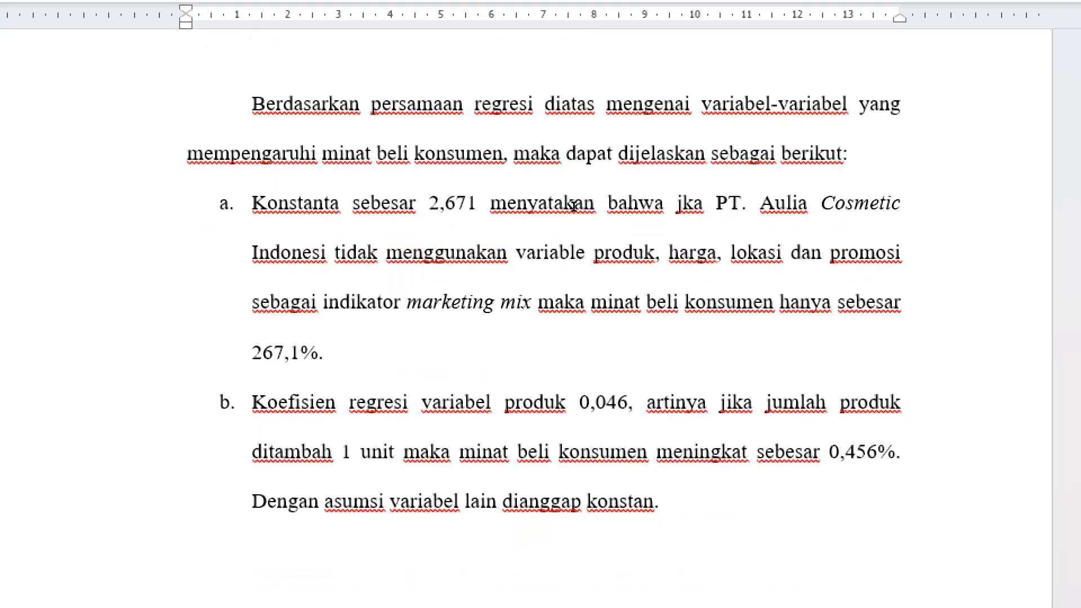
{"action": "scroll", "coordinate": [526, 203], "scroll_direction": "down", "scroll_amount": 12}
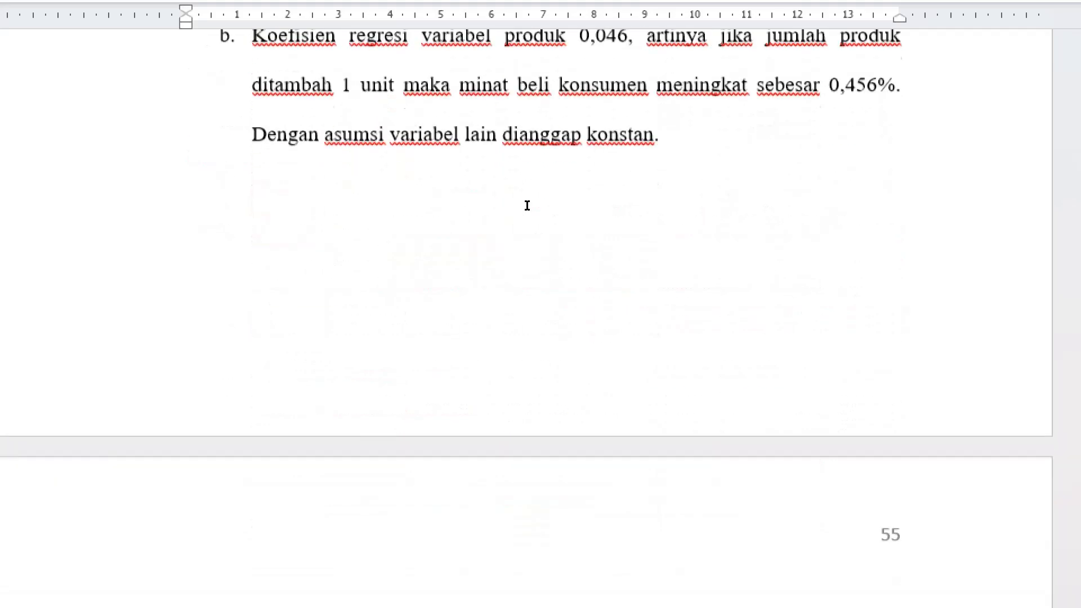
{"action": "scroll", "coordinate": [530, 214], "scroll_direction": "down", "scroll_amount": 5}
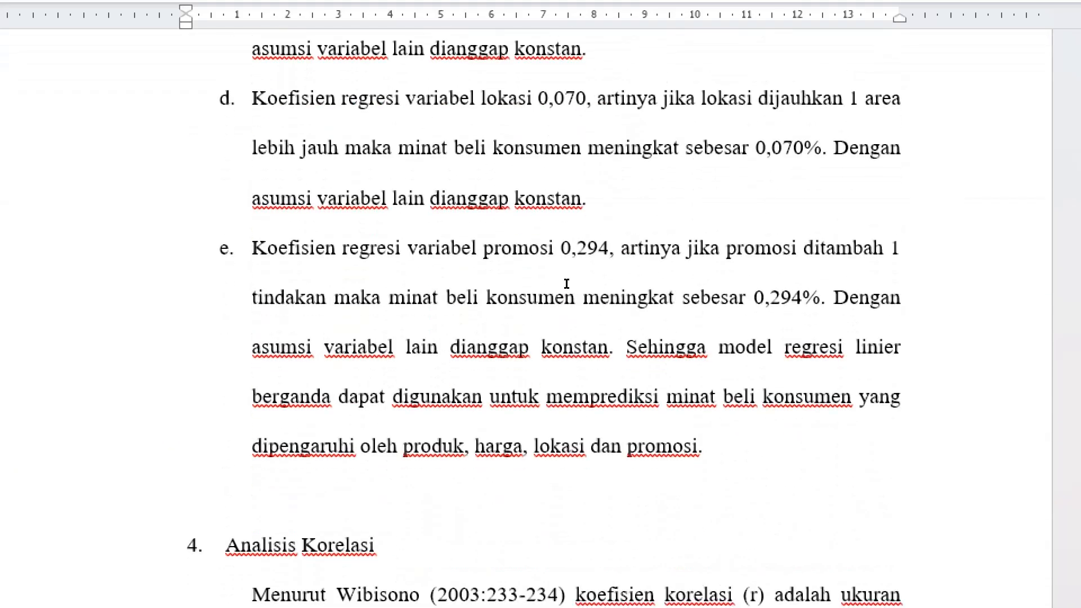
{"action": "scroll", "coordinate": [541, 269], "scroll_direction": "down", "scroll_amount": 6}
{"action": "scroll", "coordinate": [548, 235], "scroll_direction": "down", "scroll_amount": 4}
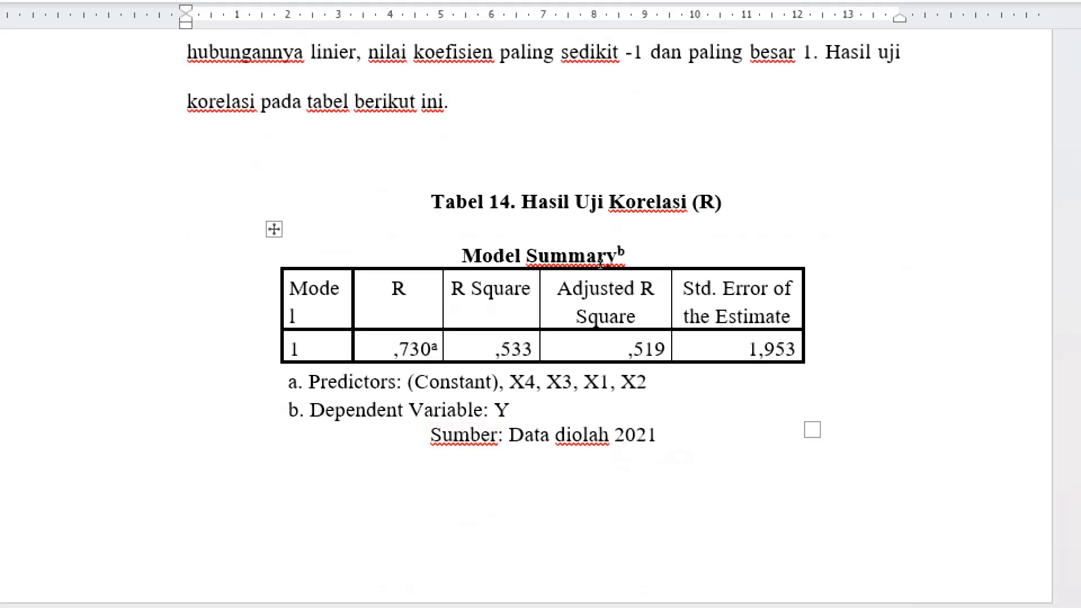
{"action": "scroll", "coordinate": [592, 239], "scroll_direction": "down", "scroll_amount": 12}
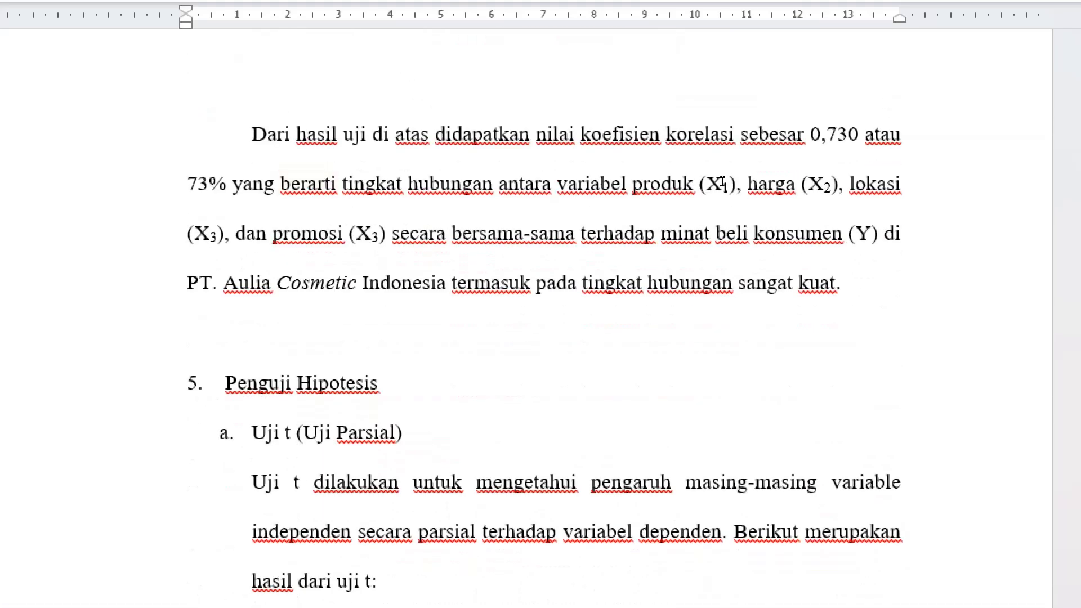
- Review the hypothesis tests, covering the t-test results in Tabel 15 and the coefficient of determination in Tabel 17
{"action": "scroll", "coordinate": [634, 291], "scroll_direction": "down", "scroll_amount": 4}
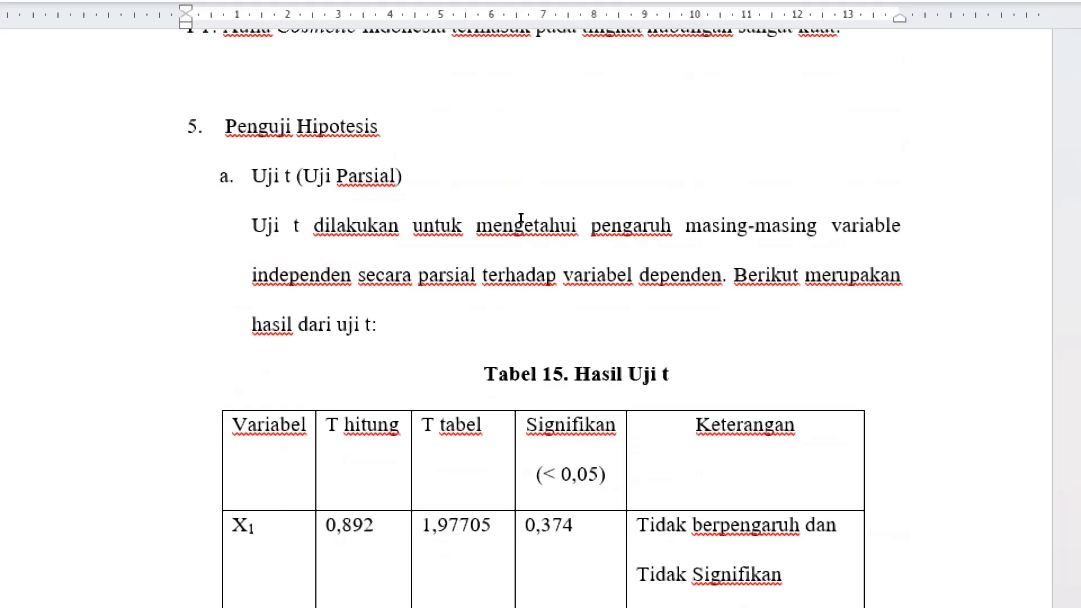
{"action": "scroll", "coordinate": [528, 228], "scroll_direction": "down", "scroll_amount": 3}
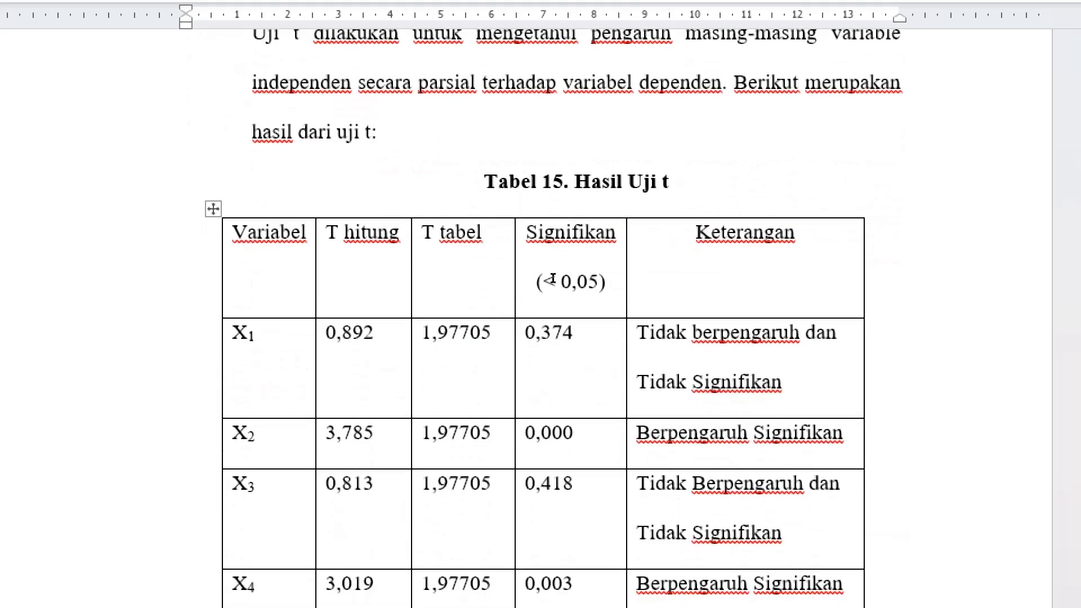
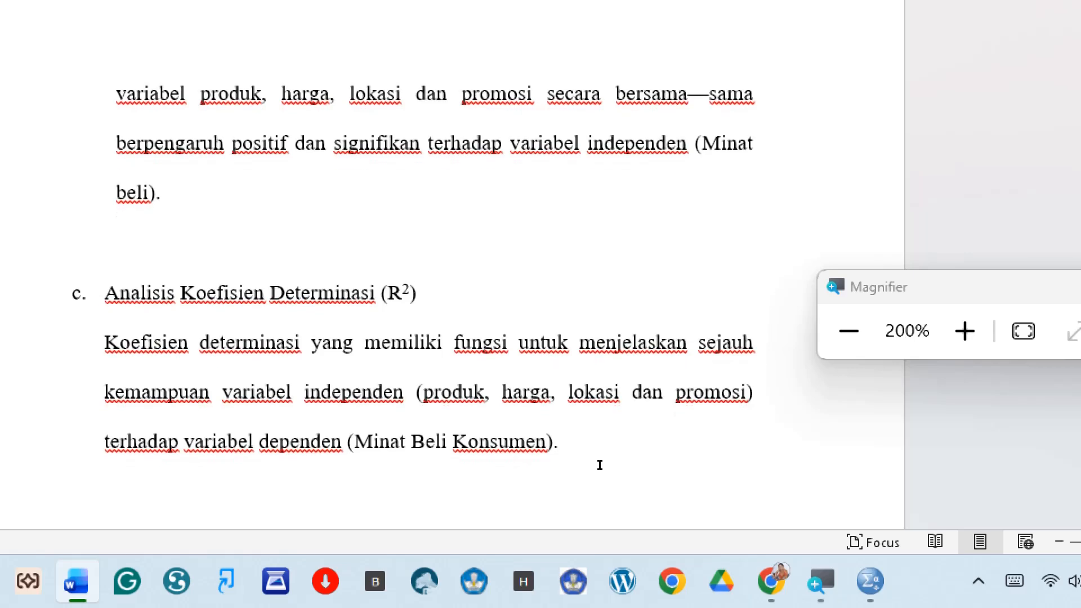
{"action": "scroll", "coordinate": [630, 456], "scroll_direction": "down", "scroll_amount": 3}
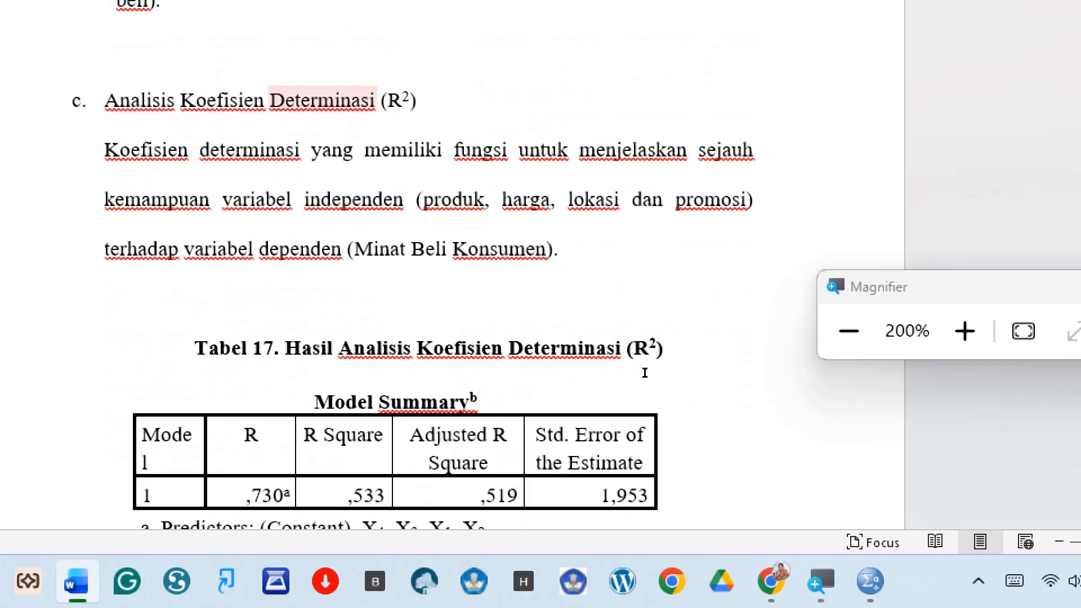
{"action": "scroll", "coordinate": [647, 369], "scroll_direction": "down", "scroll_amount": 6}
{"action": "scroll", "coordinate": [632, 473], "scroll_direction": "down", "scroll_amount": 7}
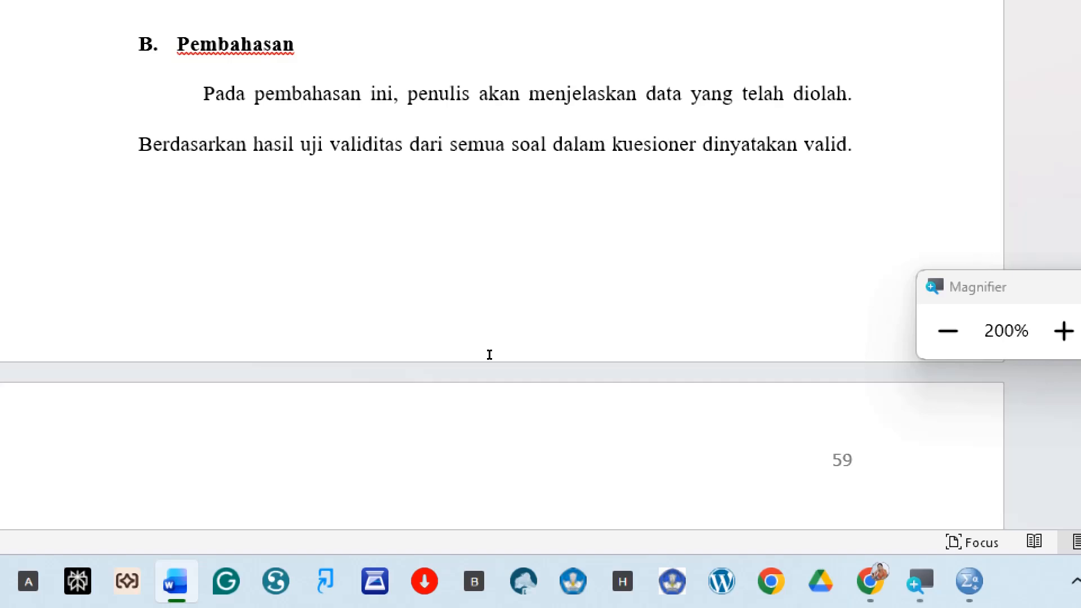
- Read the Pembahasan section through the effects of produk, harga, lokasi and promosi on minat beli to the R square discussion
{"action": "scroll", "coordinate": [603, 415], "scroll_direction": "down", "scroll_amount": 8}
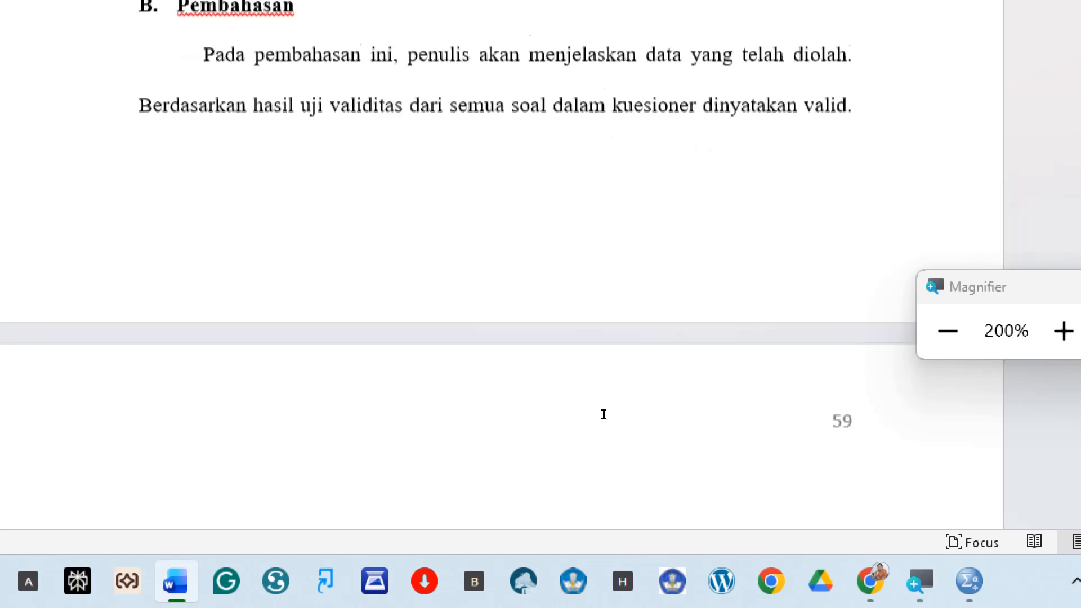
{"action": "scroll", "coordinate": [687, 456], "scroll_direction": "down", "scroll_amount": 8}
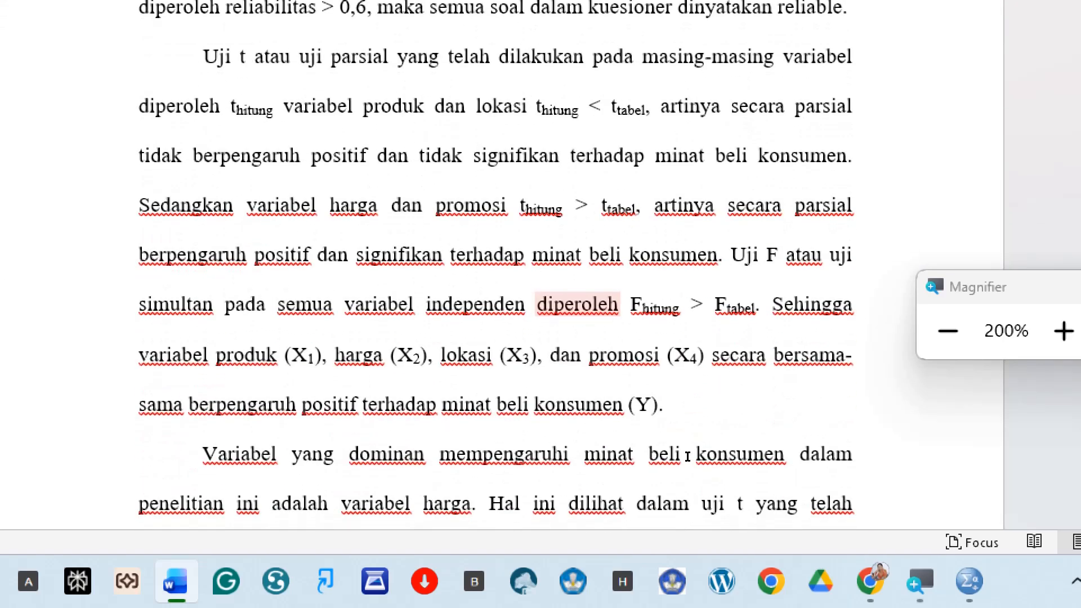
{"action": "scroll", "coordinate": [687, 456], "scroll_direction": "down", "scroll_amount": 7}
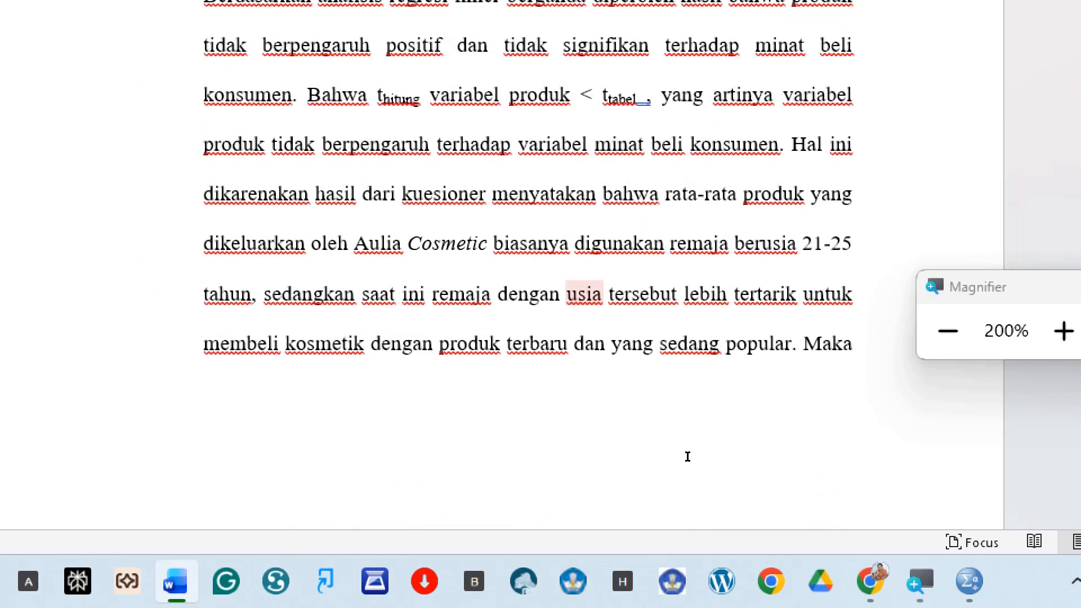
{"action": "scroll", "coordinate": [687, 456], "scroll_direction": "down", "scroll_amount": 1}
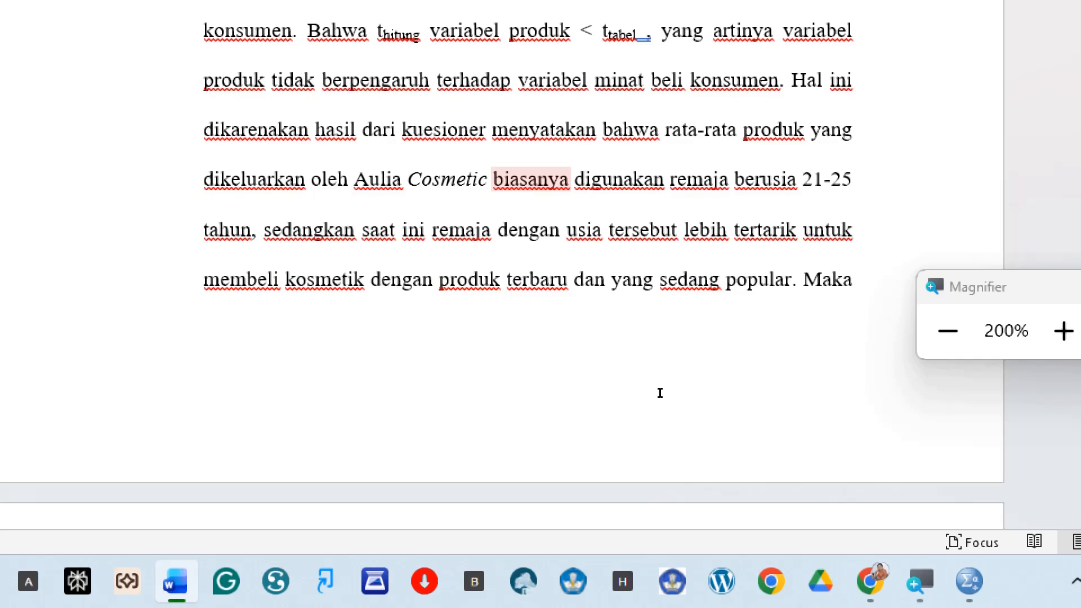
{"action": "scroll", "coordinate": [660, 392], "scroll_direction": "down", "scroll_amount": 7}
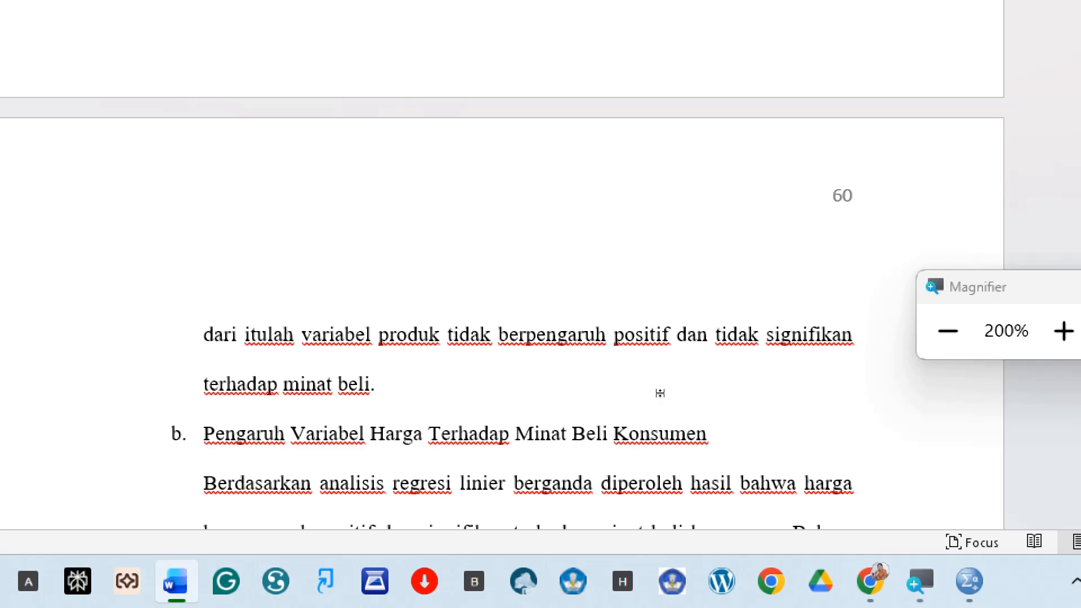
{"action": "scroll", "coordinate": [659, 393], "scroll_direction": "down", "scroll_amount": 15}
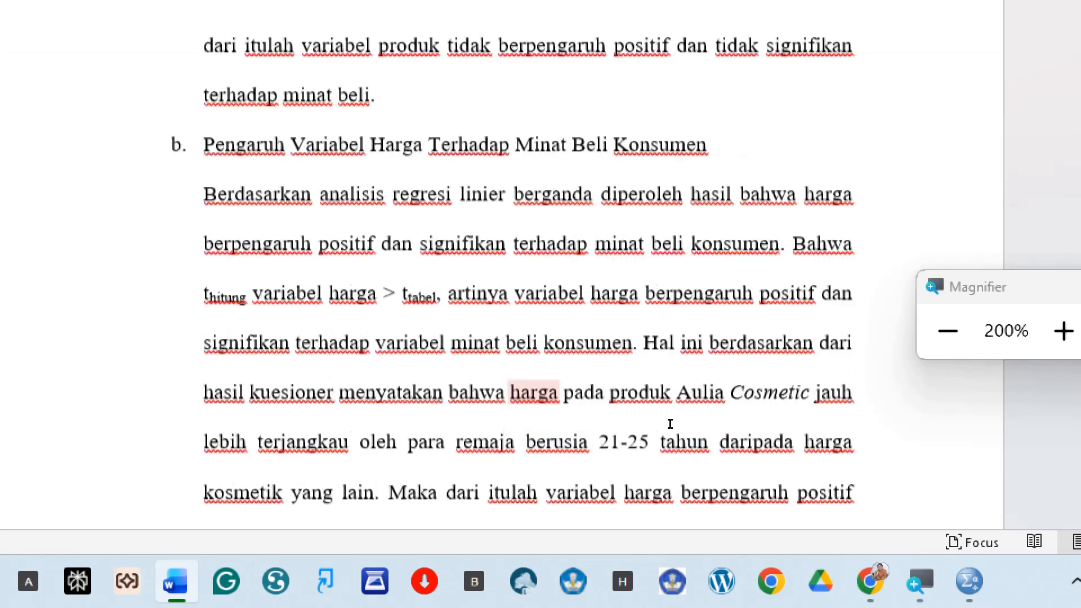
{"action": "scroll", "coordinate": [709, 494], "scroll_direction": "down", "scroll_amount": 15}
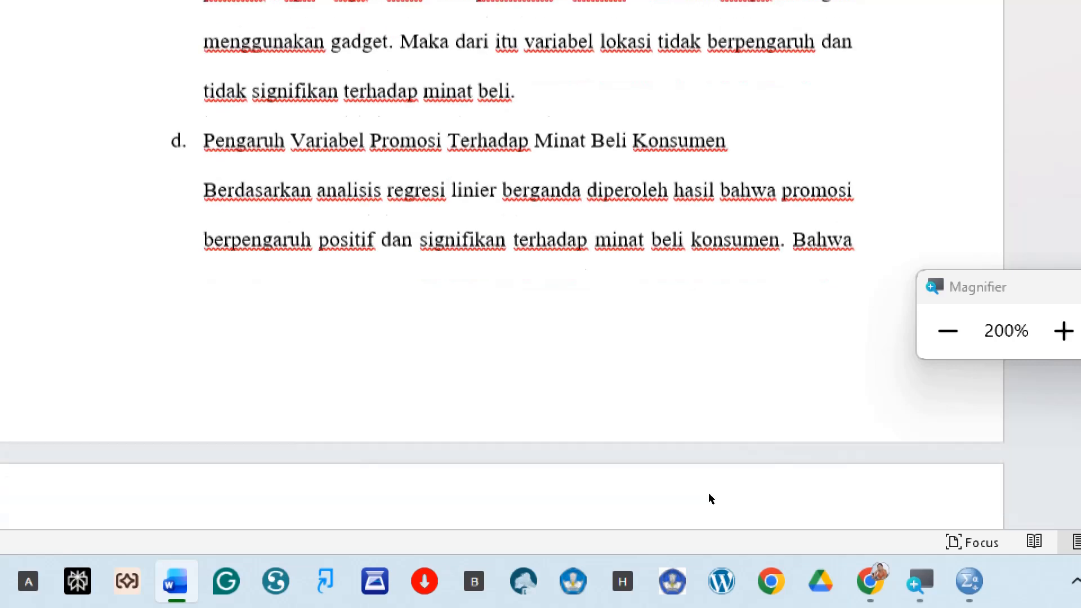
{"action": "scroll", "coordinate": [713, 496], "scroll_direction": "down", "scroll_amount": 4}
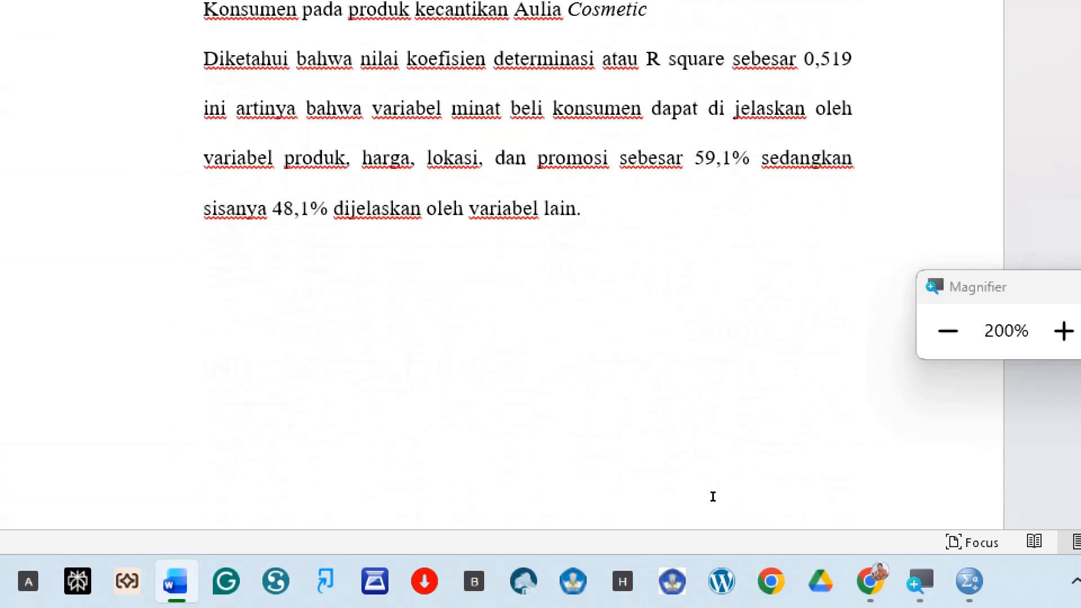
{"action": "scroll", "coordinate": [713, 496], "scroll_direction": "down", "scroll_amount": 3}
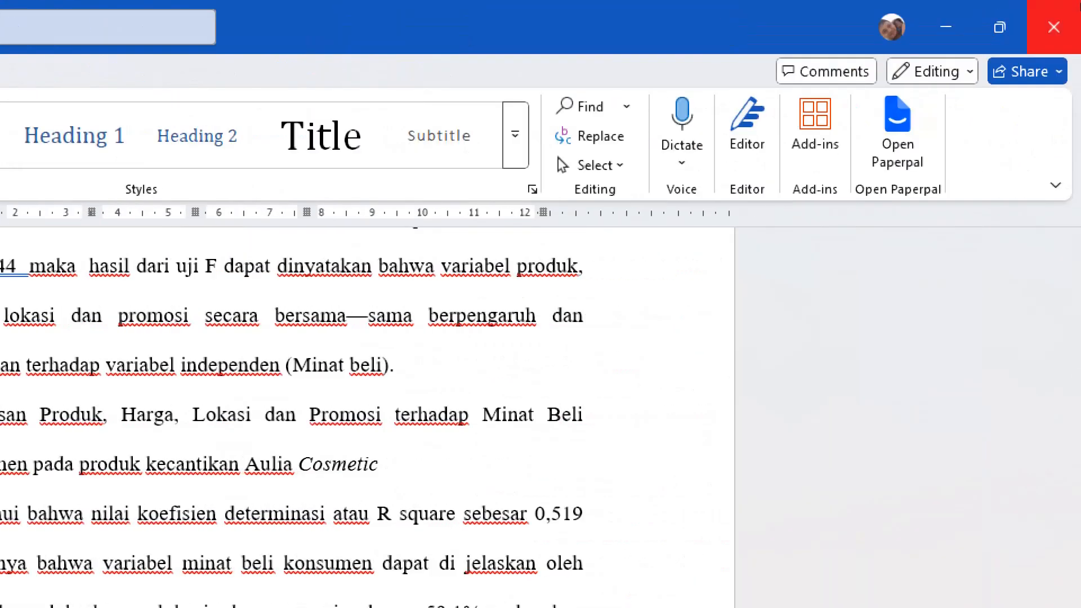
- Close the thesis document to return to the SPSS output, and reduce the screen magnification to 100%
{"action": "left_click", "coordinate": [1069, 15]}
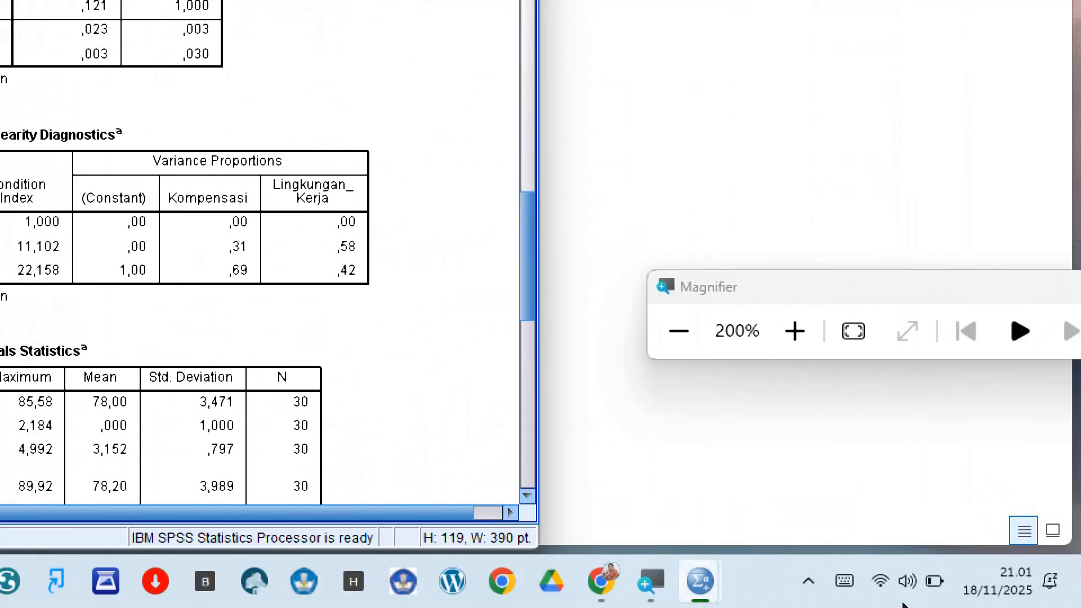
{"action": "left_click", "coordinate": [879, 463]}
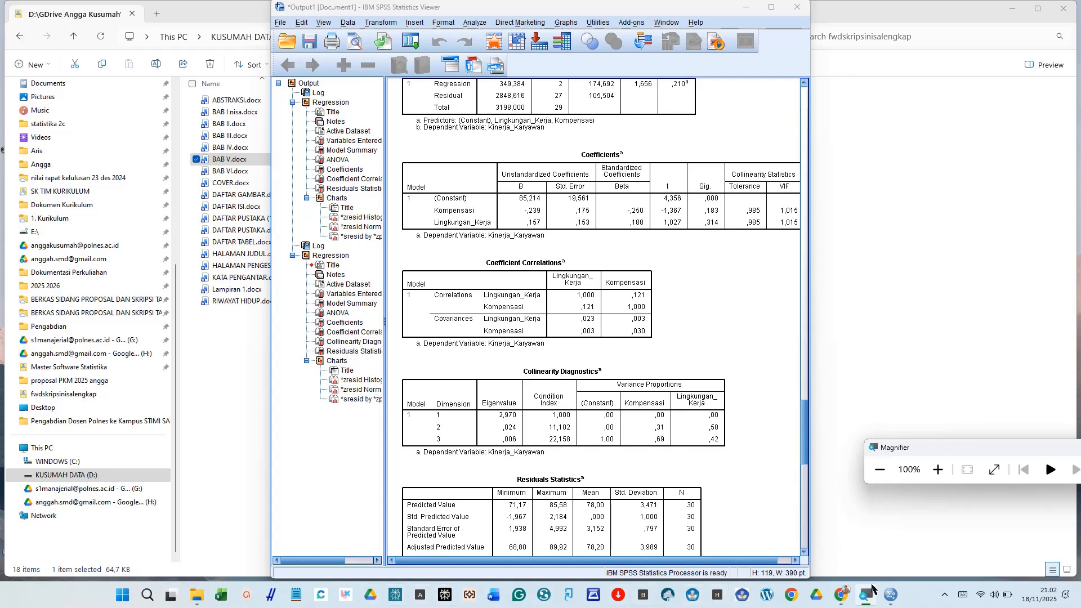
{"action": "left_click", "coordinate": [944, 595]}
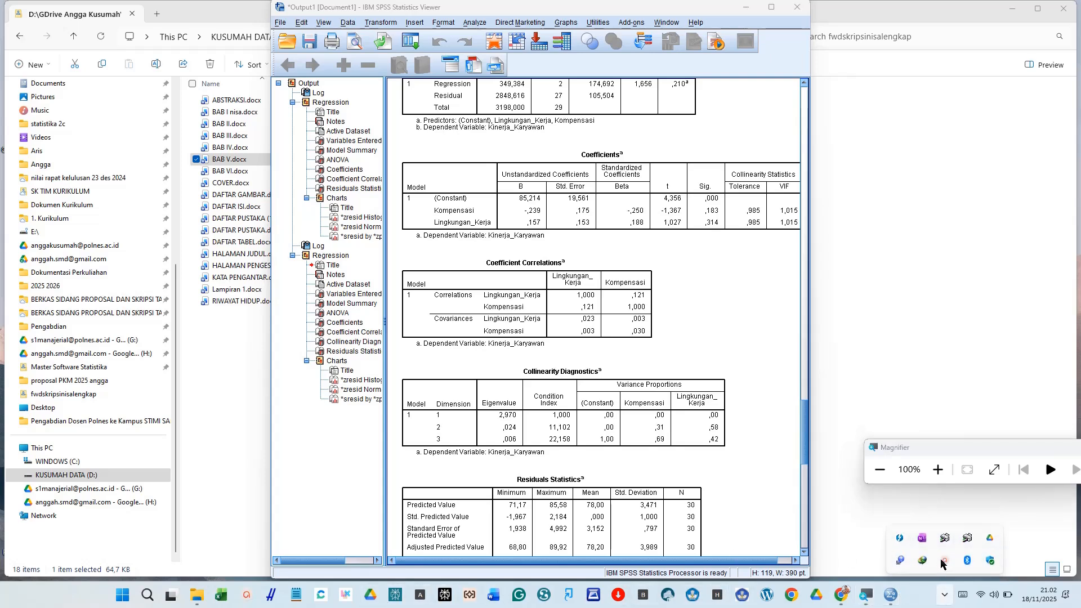